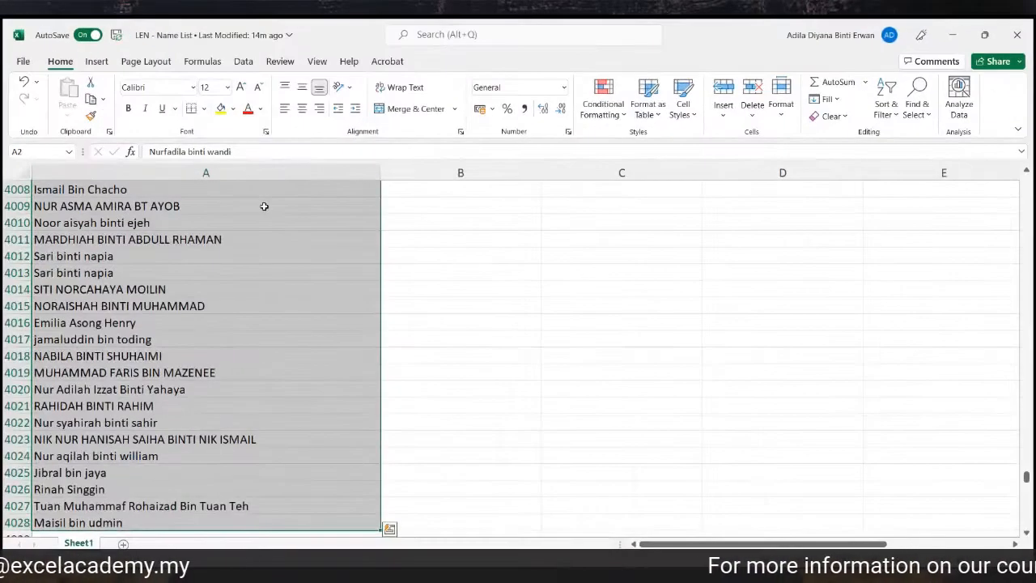
Return to the top of the name list and review B5's LEN count of 31 and the LEN note.
left_click(300, 523)
key("ctrl+shift+Up")
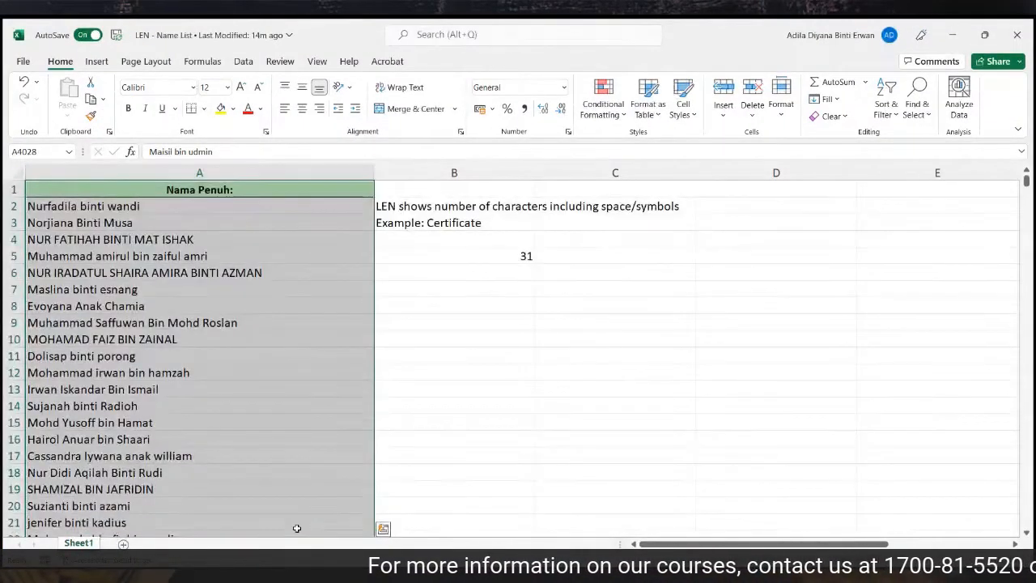
left_click(500, 251)
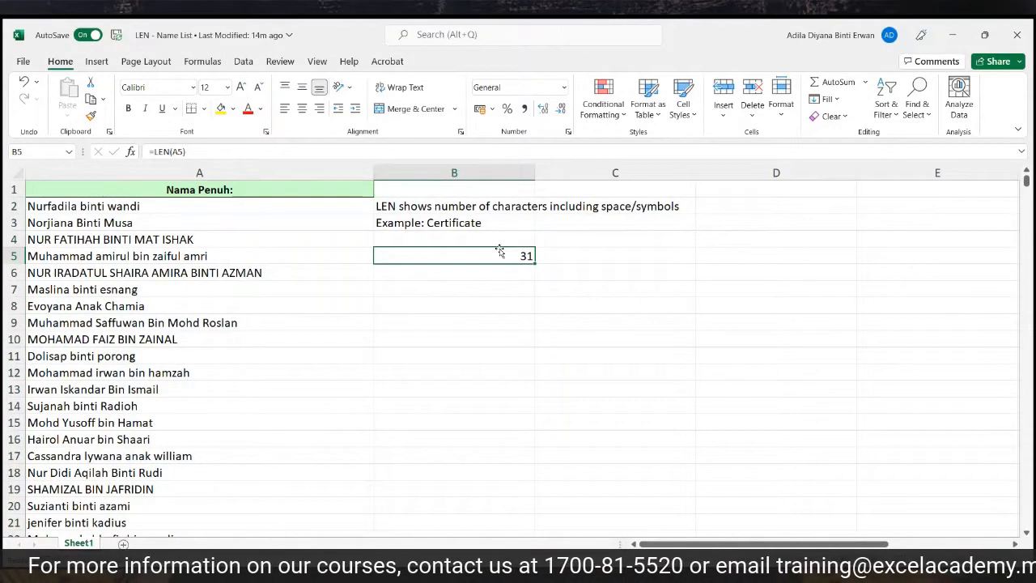
left_click(442, 212)
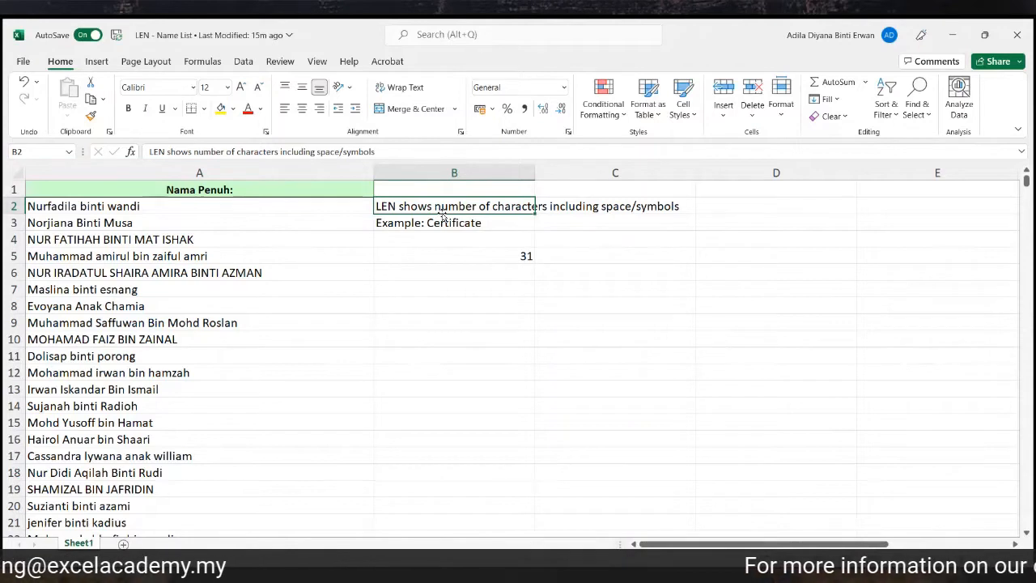
left_click(488, 251)
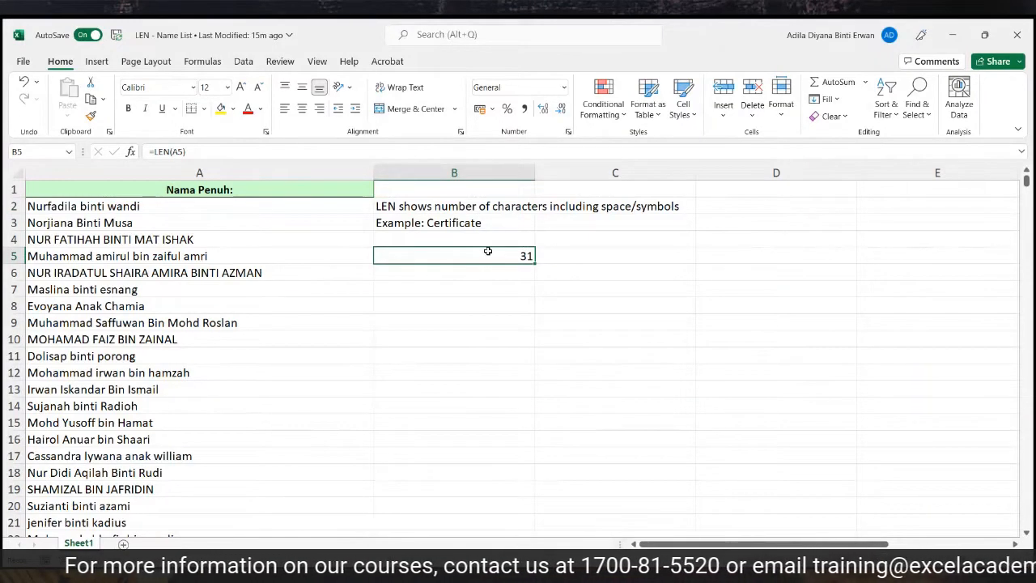
Re-enter =LEN(A5) in B5 so it counts the 31 characters of the name, then check row 5.
double_click(488, 252)
key("BackSpace")
key("BackSpace")
key("BackSpace")
key("BackSpace")
key("BackSpace")
key("BackSpace")
key("BackSpace")
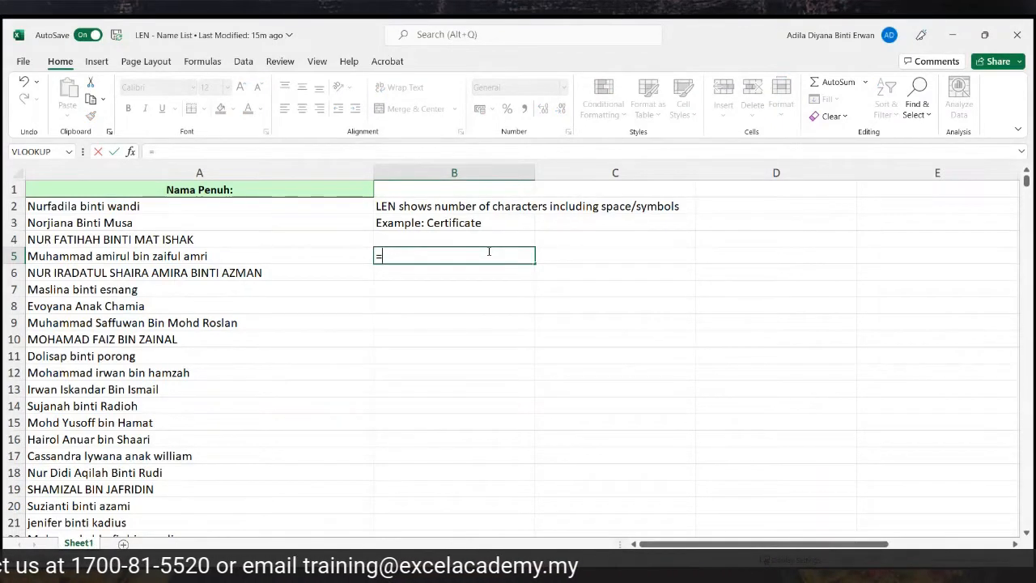
type("len")
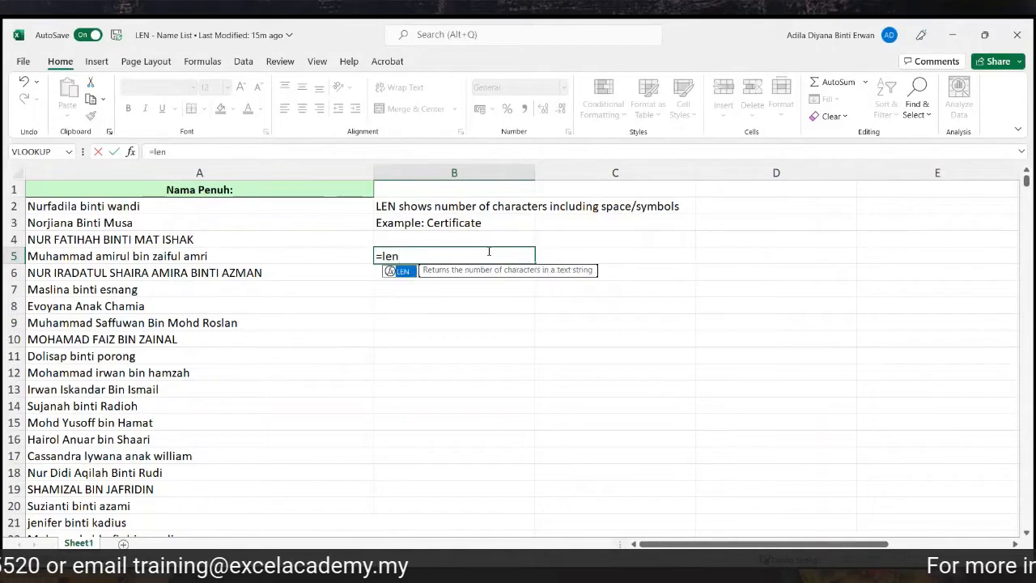
double_click(401, 273)
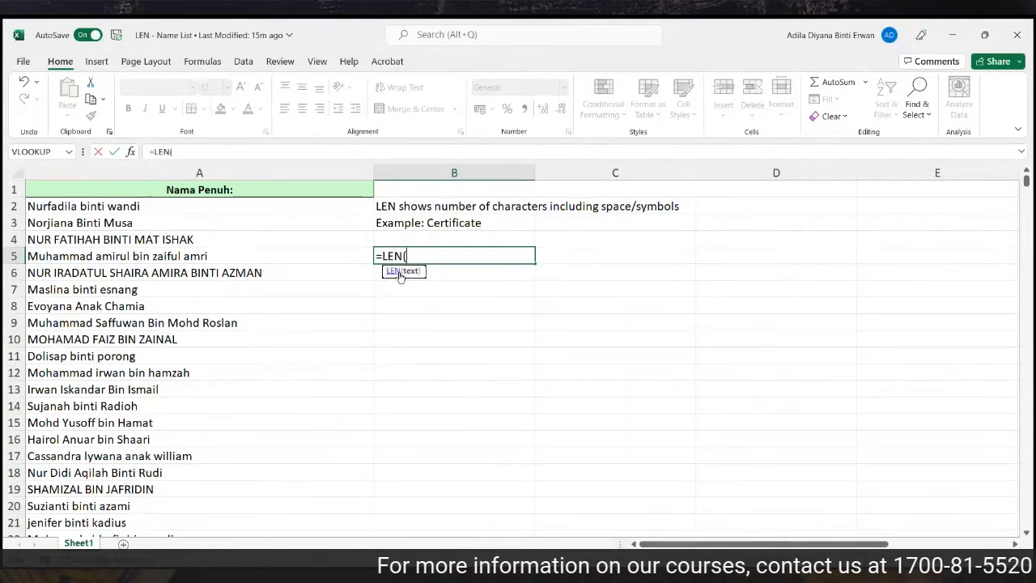
left_click(326, 257)
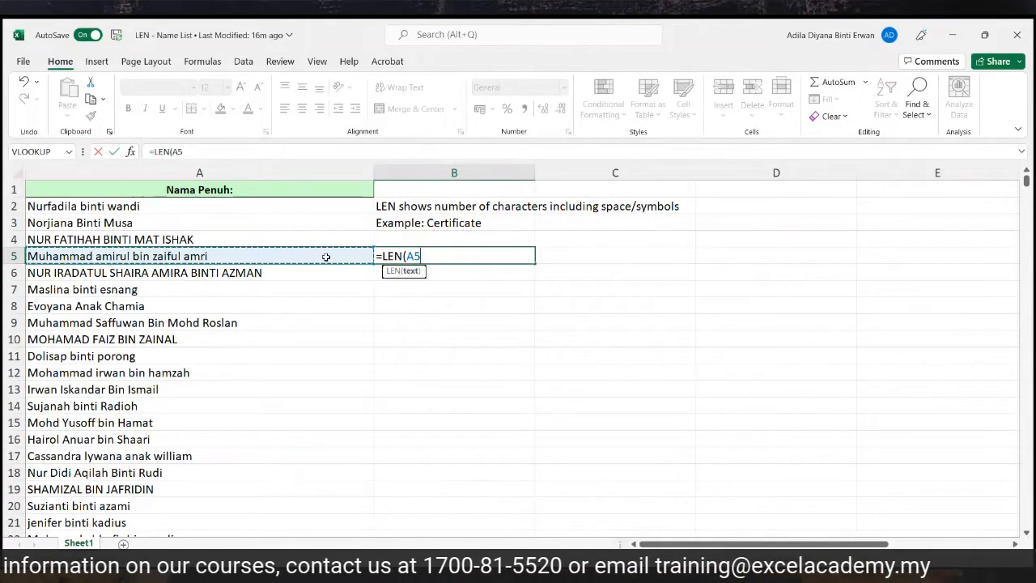
key("Return")
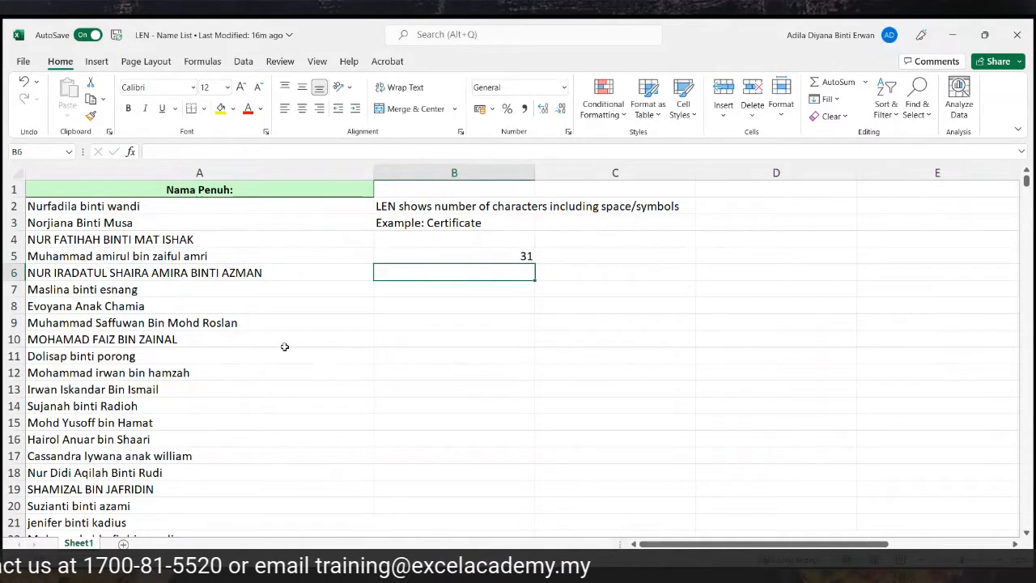
left_click(14, 255)
left_click(483, 252)
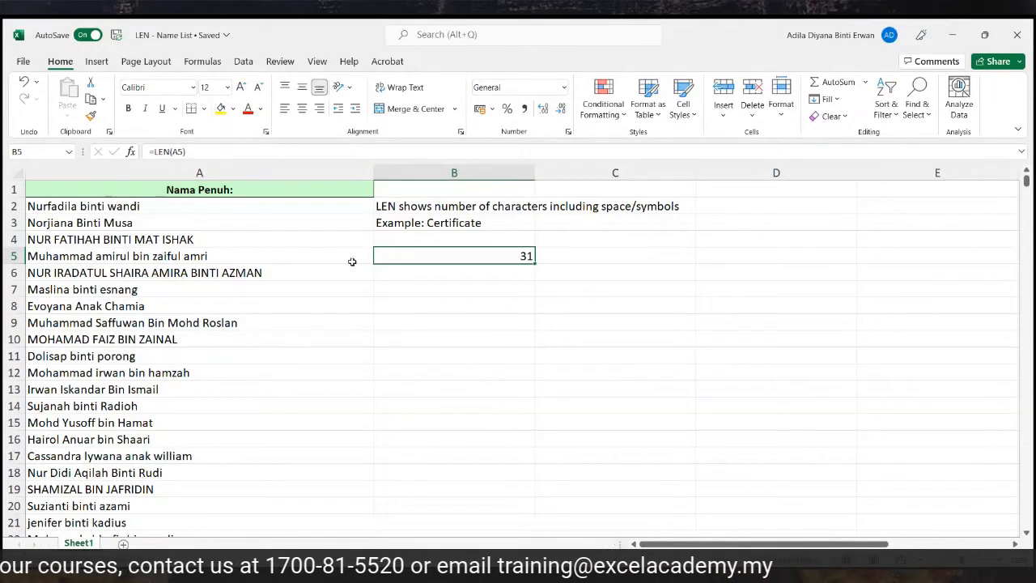
Fill the LEN formula from B5 down the whole name list.
double_click(535, 263)
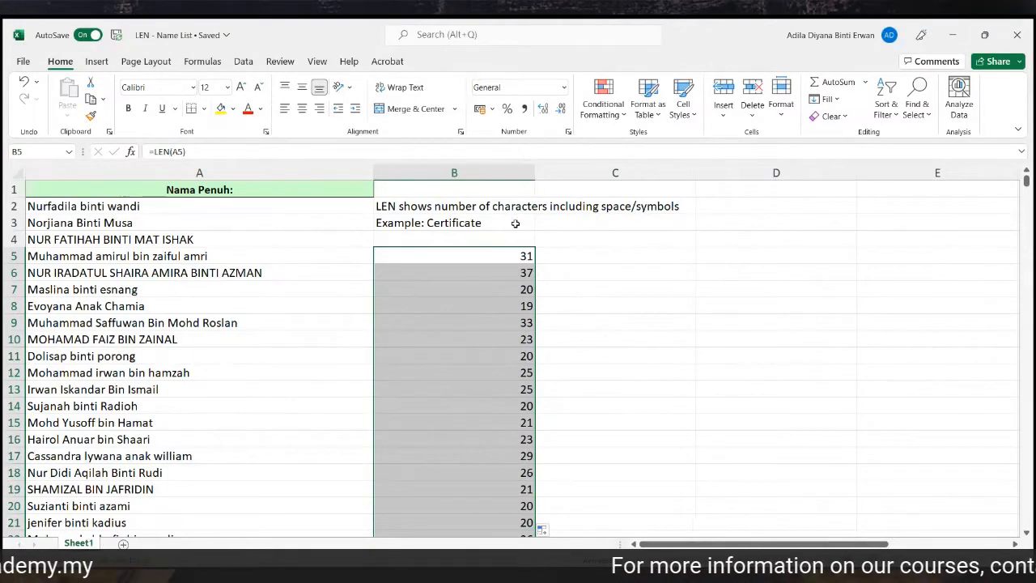
left_click(513, 256)
left_click_drag(513, 276, 513, 262)
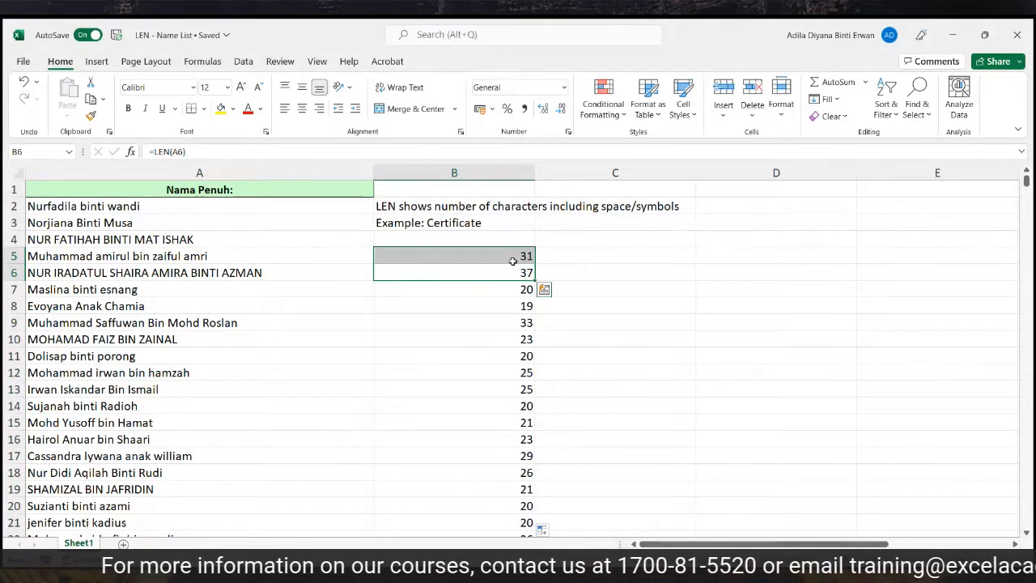
Check the names and copied LEN formulas in rows 5 to 7.
left_click(16, 255)
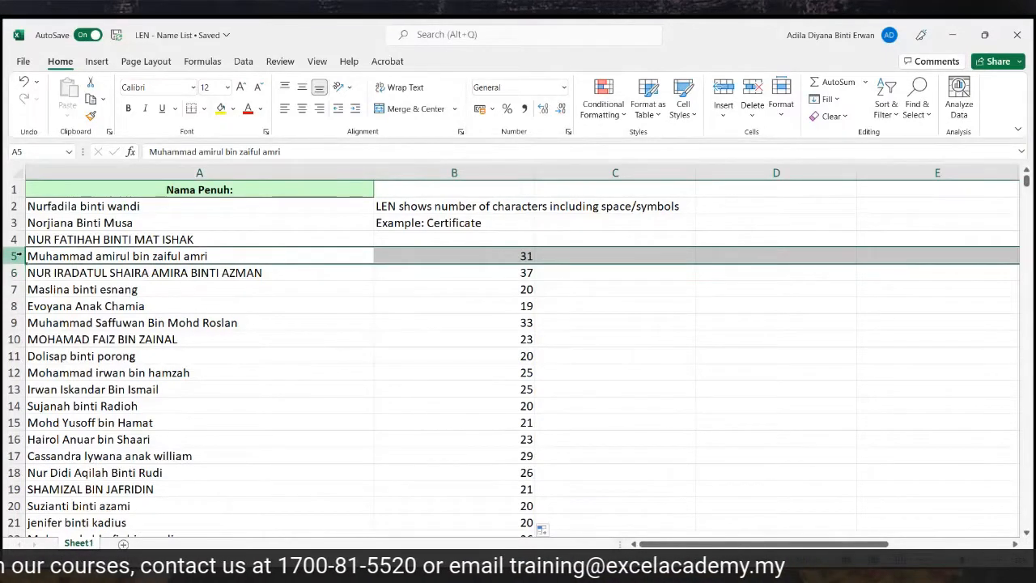
left_click(496, 251)
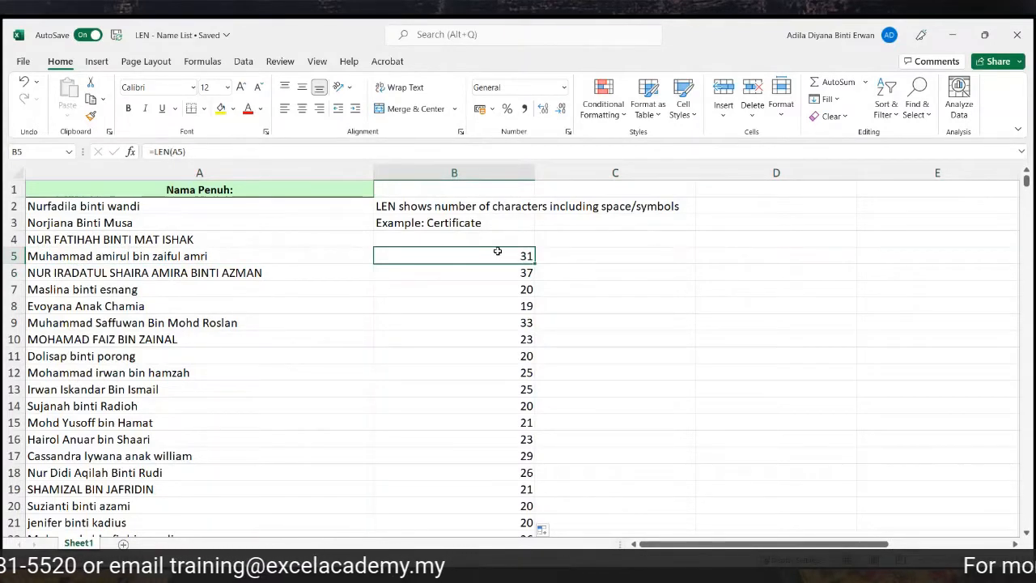
left_click(133, 256)
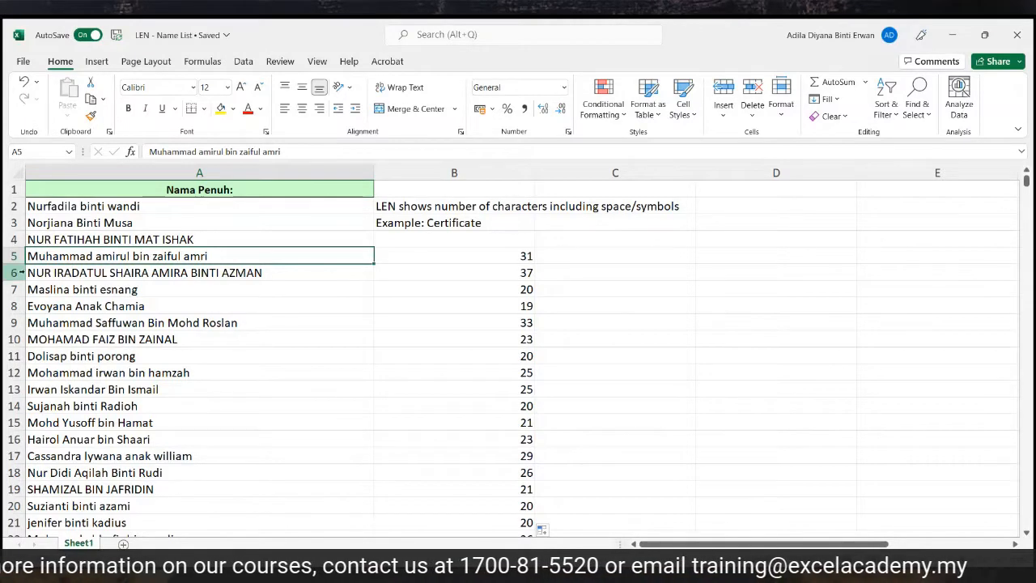
left_click(18, 272)
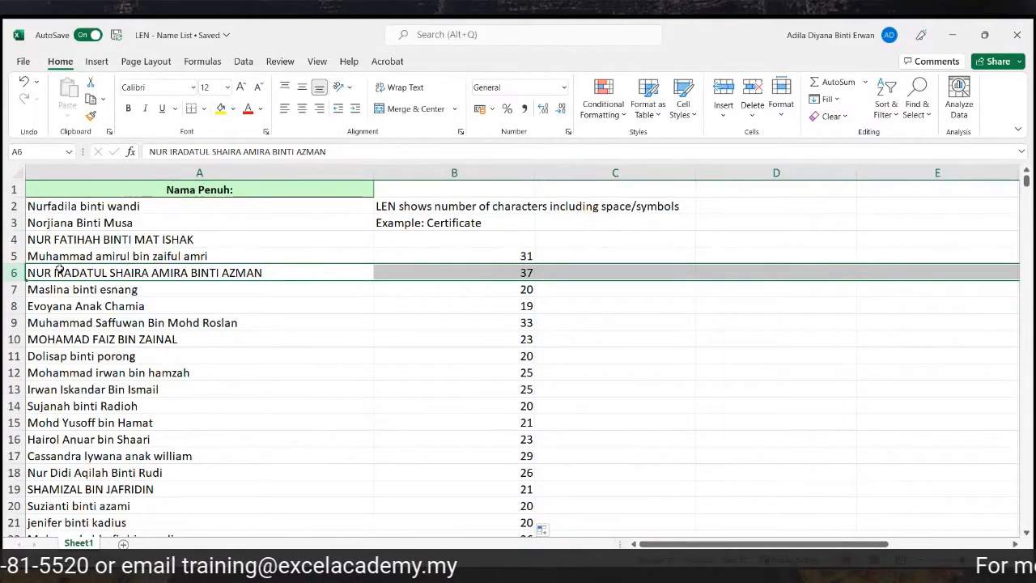
left_click(511, 272)
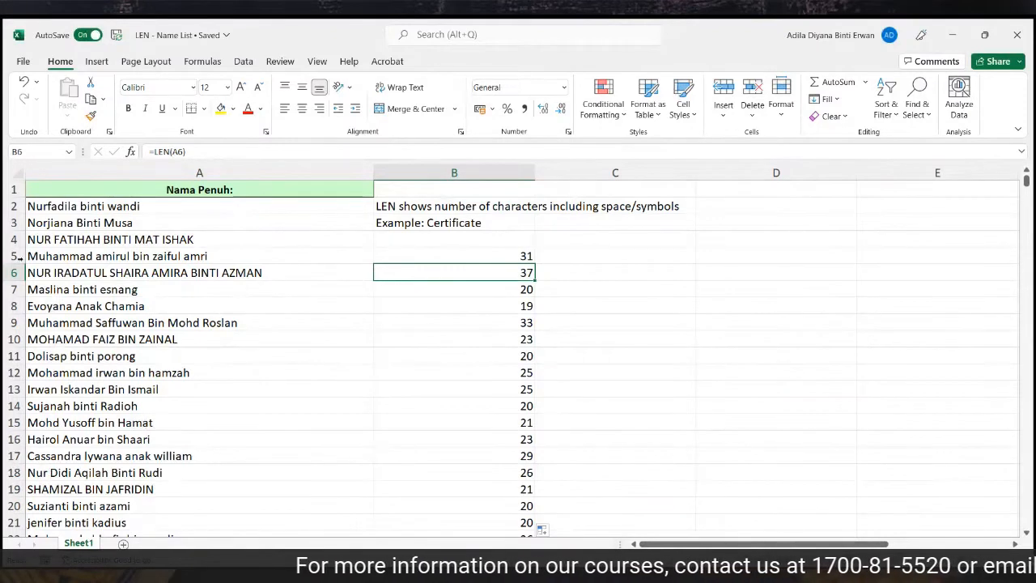
left_click(14, 272)
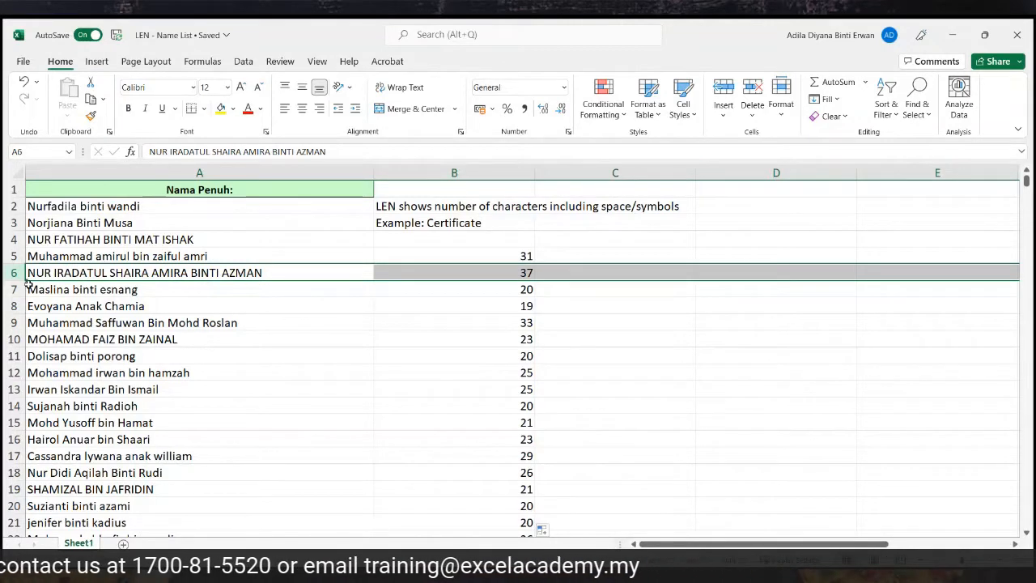
left_click(460, 296)
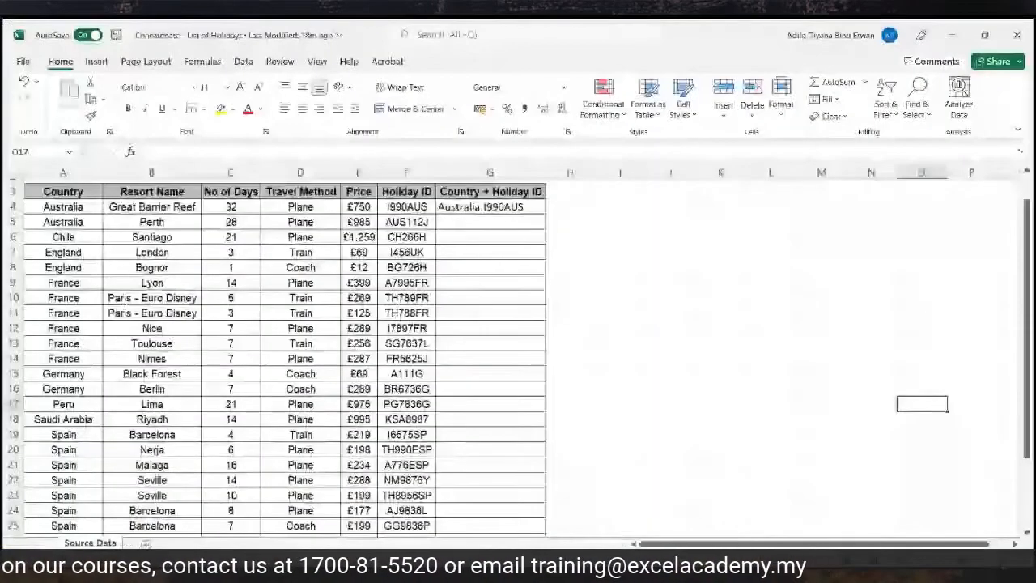
Scroll right to bring the Wise Owl Travel Agents table into view.
scroll(765, 446, "right", 2)
scroll(766, 446, "up", 1)
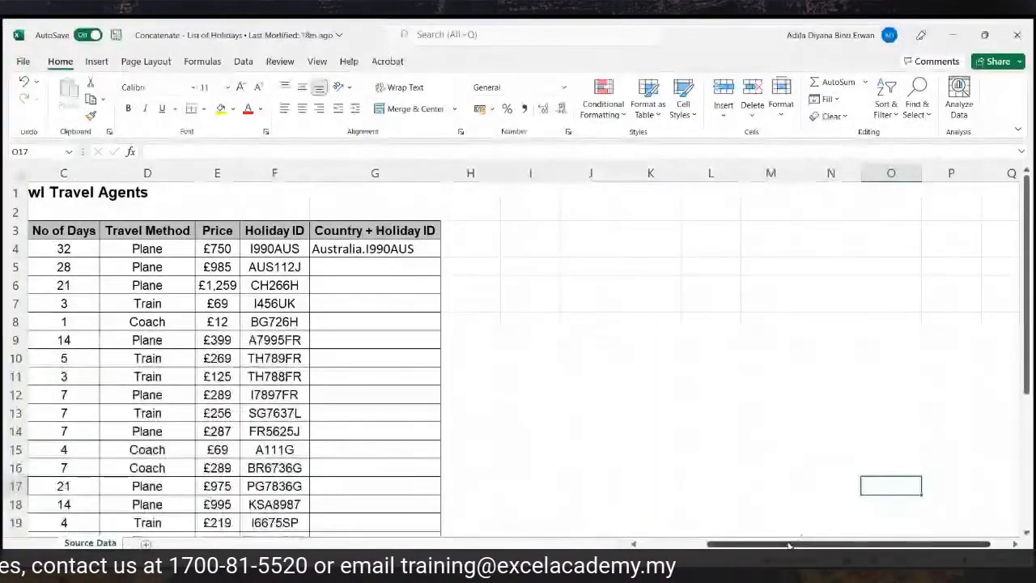
scroll(766, 446, "left", 2)
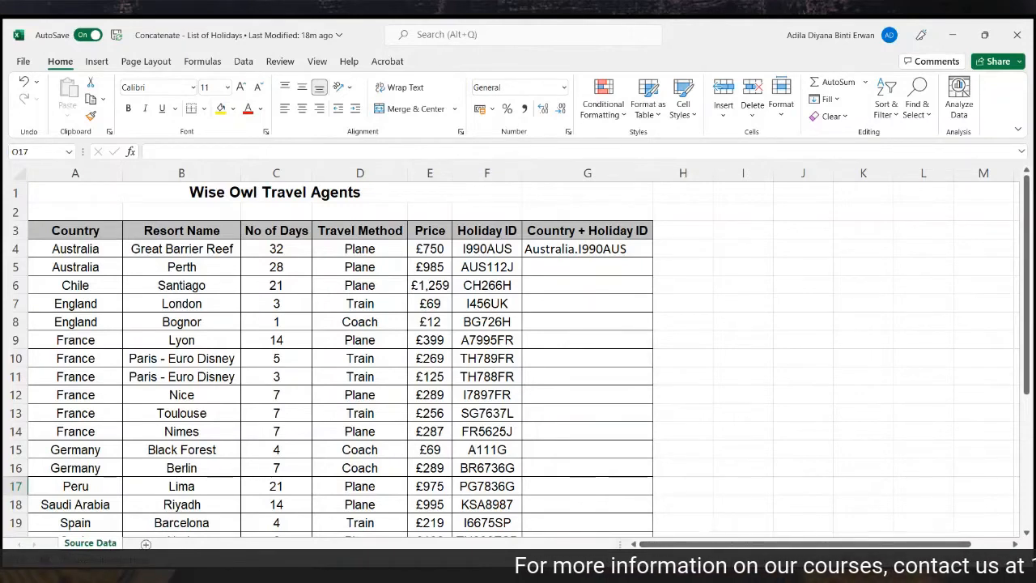
left_click(985, 560)
left_click_drag(888, 544, 874, 546)
left_click(111, 175)
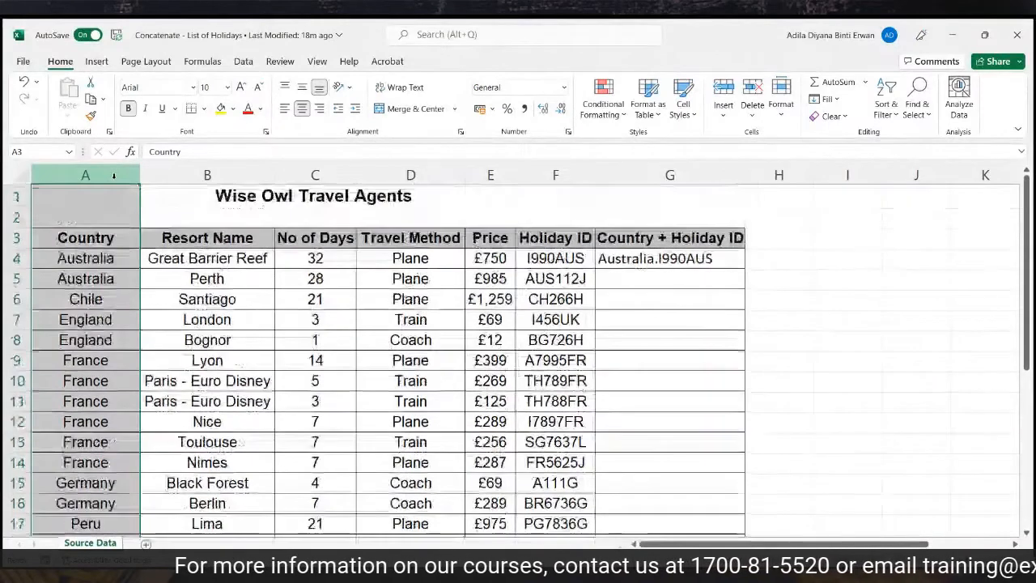
left_click(176, 168)
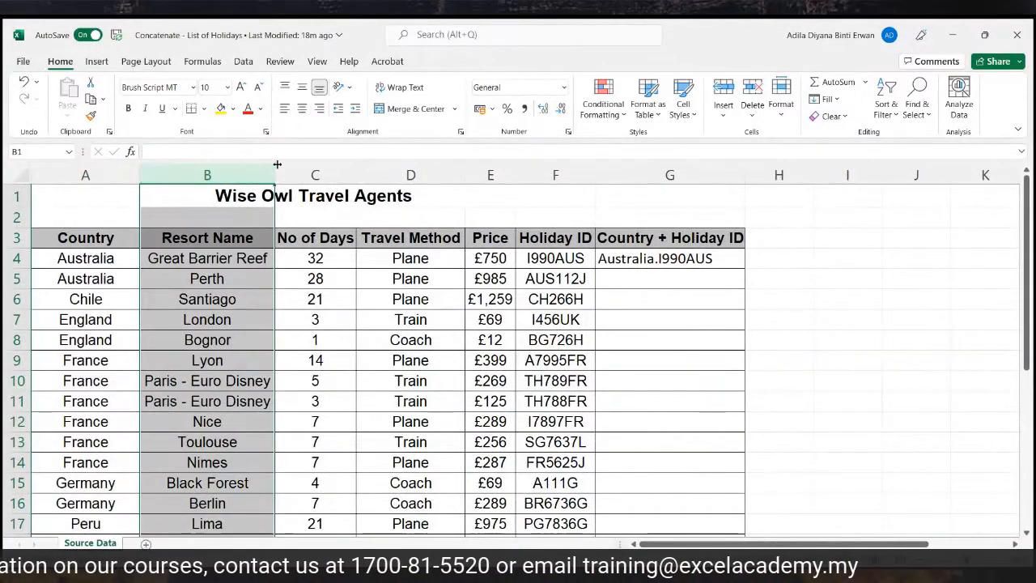
left_click(316, 173)
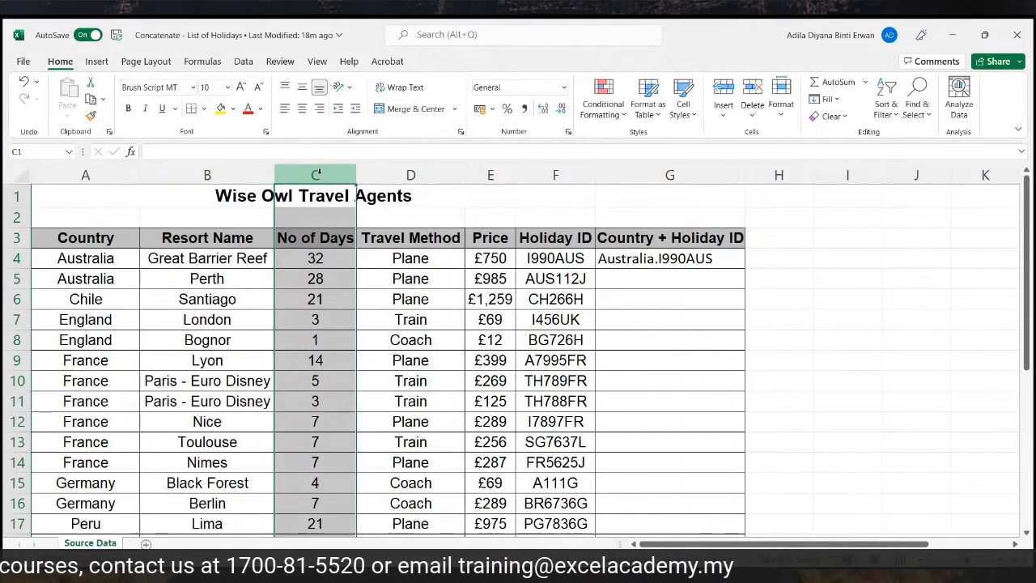
left_click(367, 172)
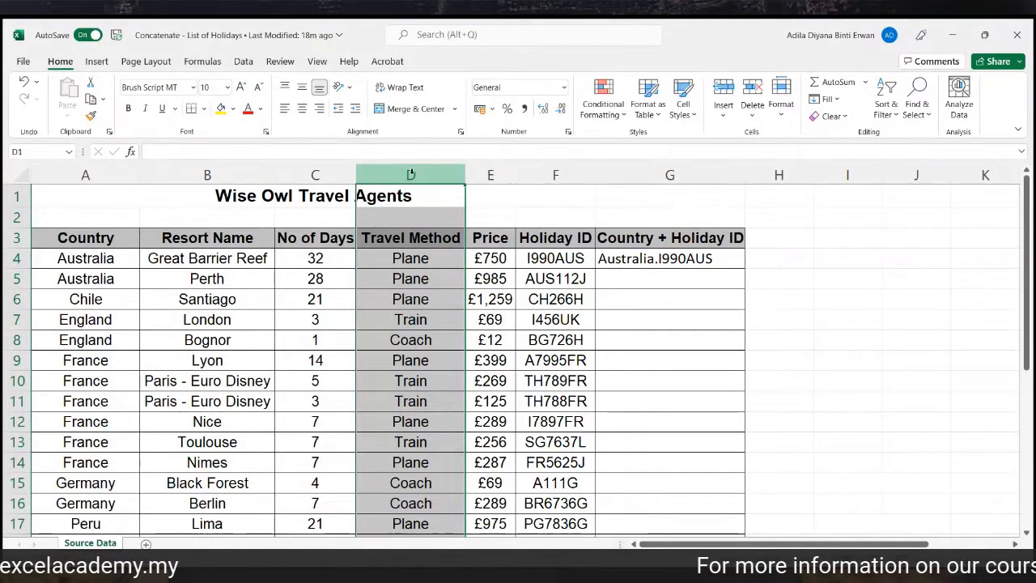
left_click(477, 175)
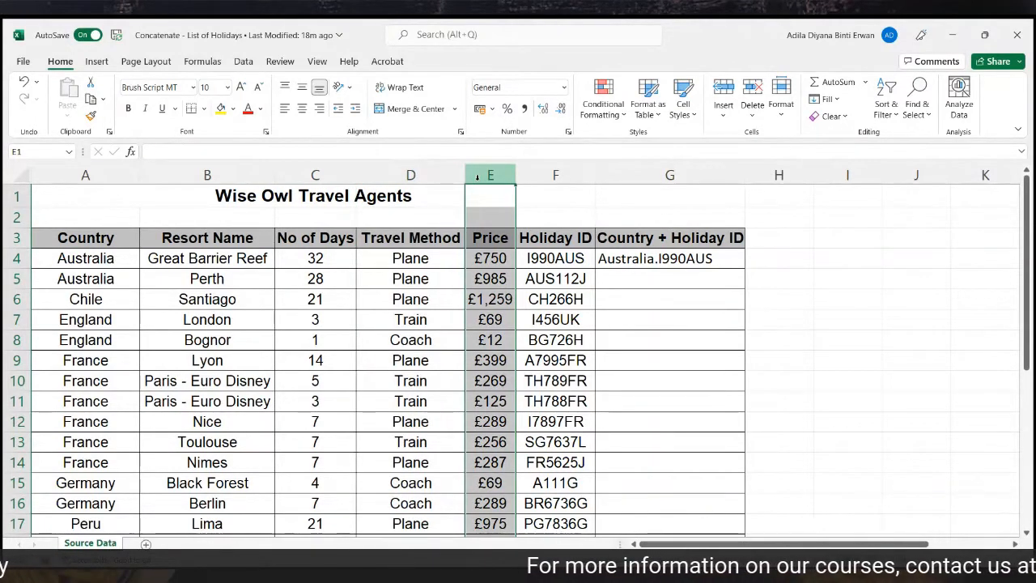
left_click(553, 175)
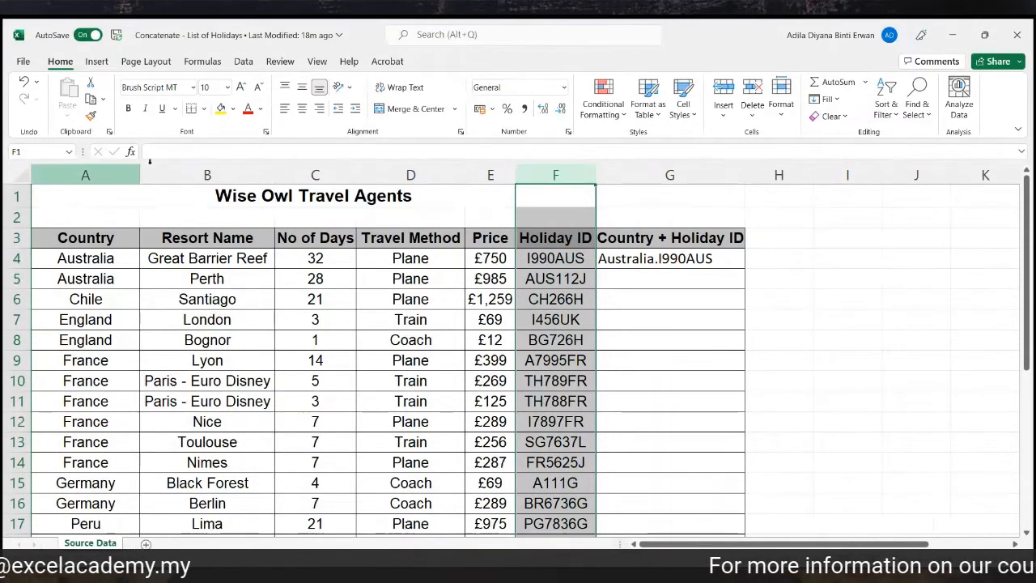
left_click(78, 175)
left_click_drag(78, 175, 564, 199)
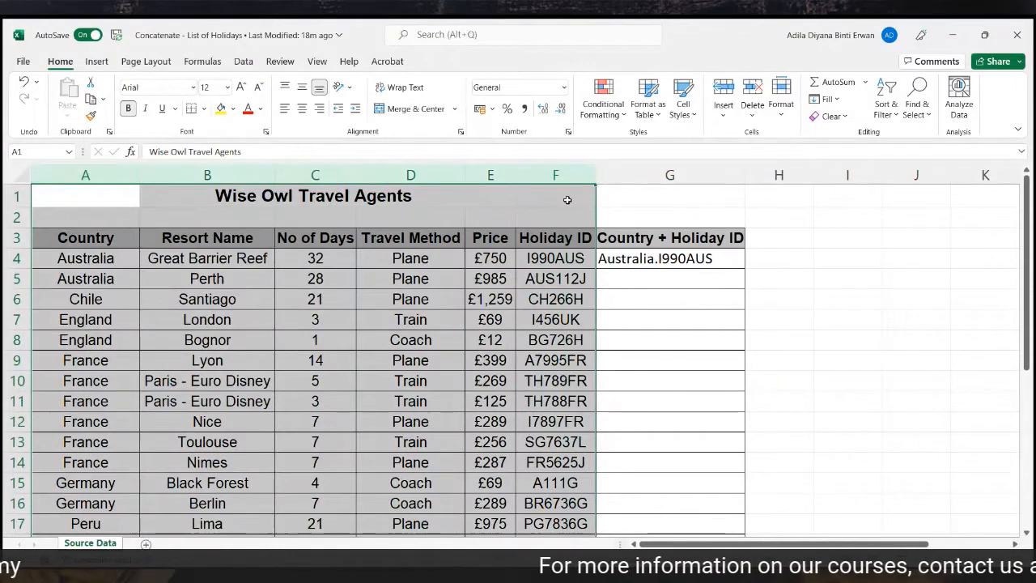
left_click(693, 181)
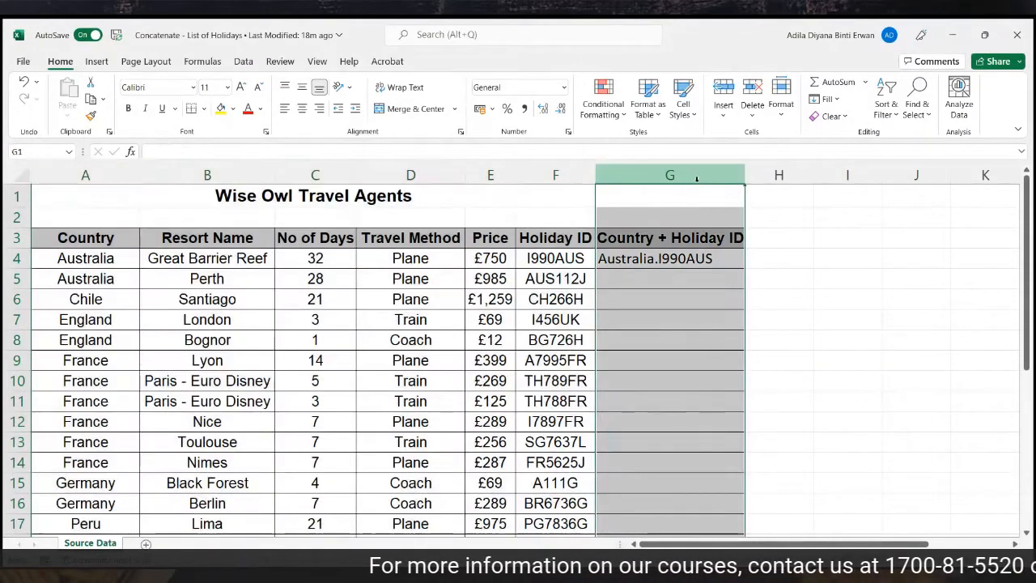
left_click(676, 240)
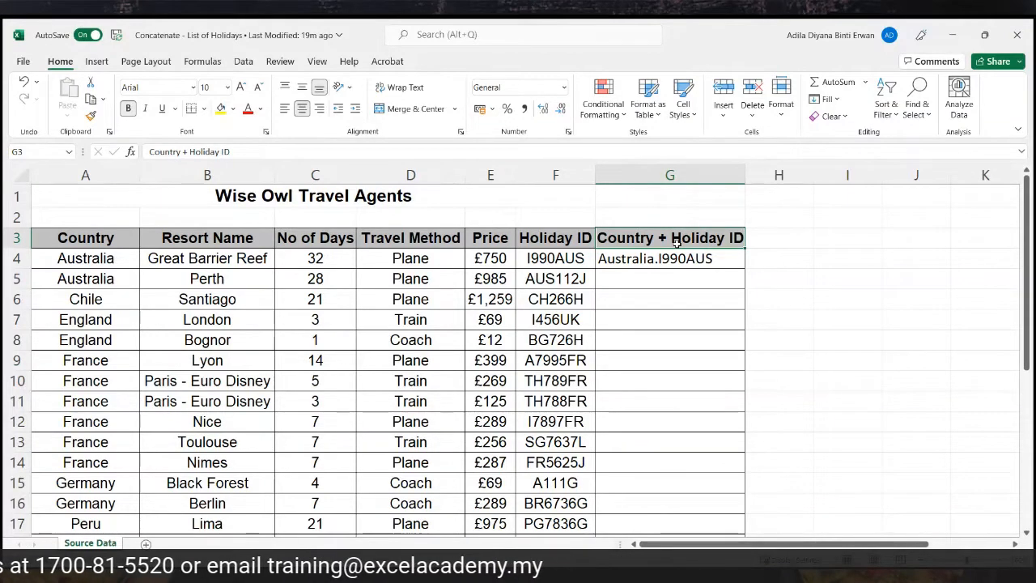
Label G1 'CONCATENATE', then begin a new formula in G4 with an equals sign.
left_click(661, 203)
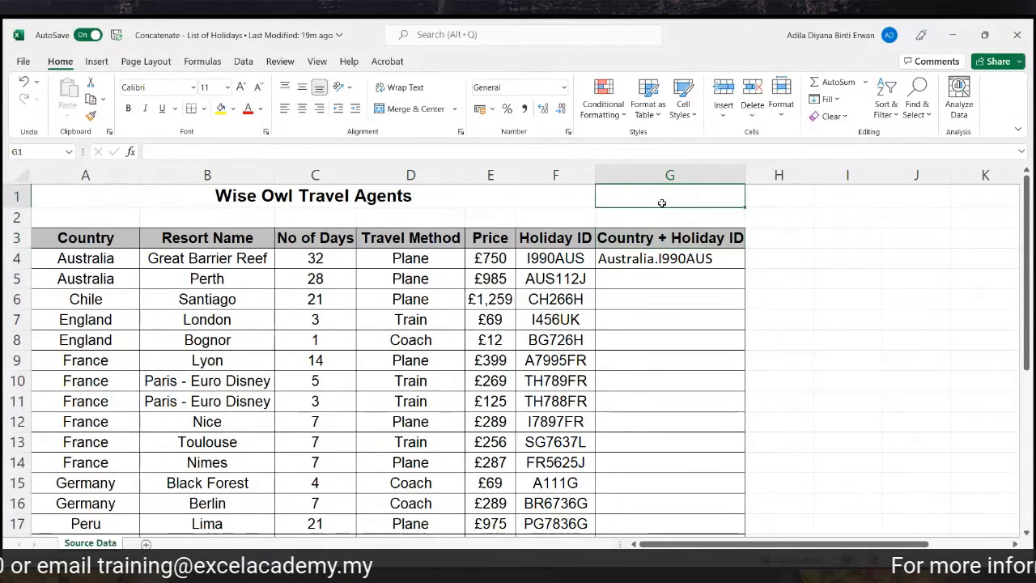
type("CONC")
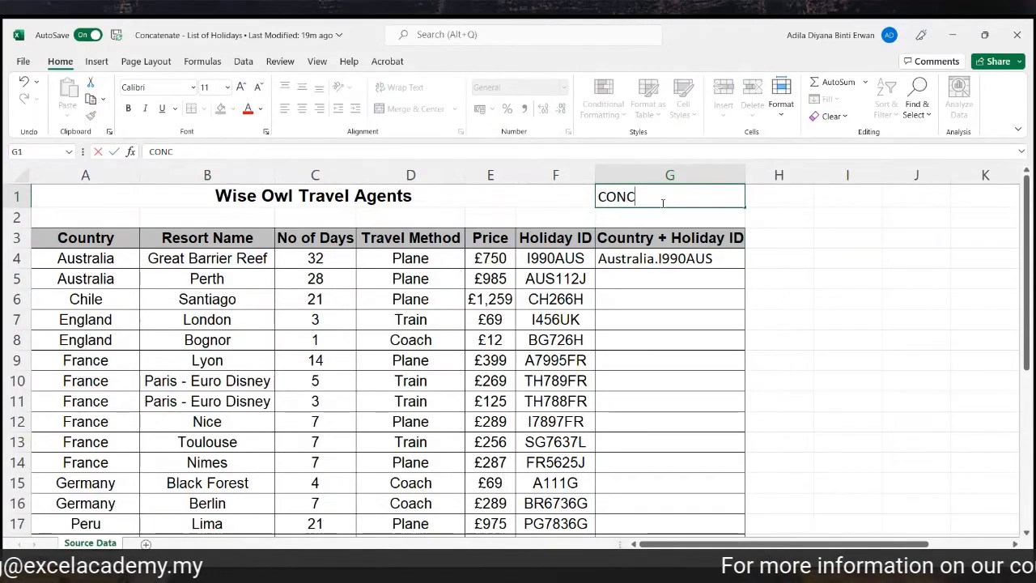
type("ATENATE")
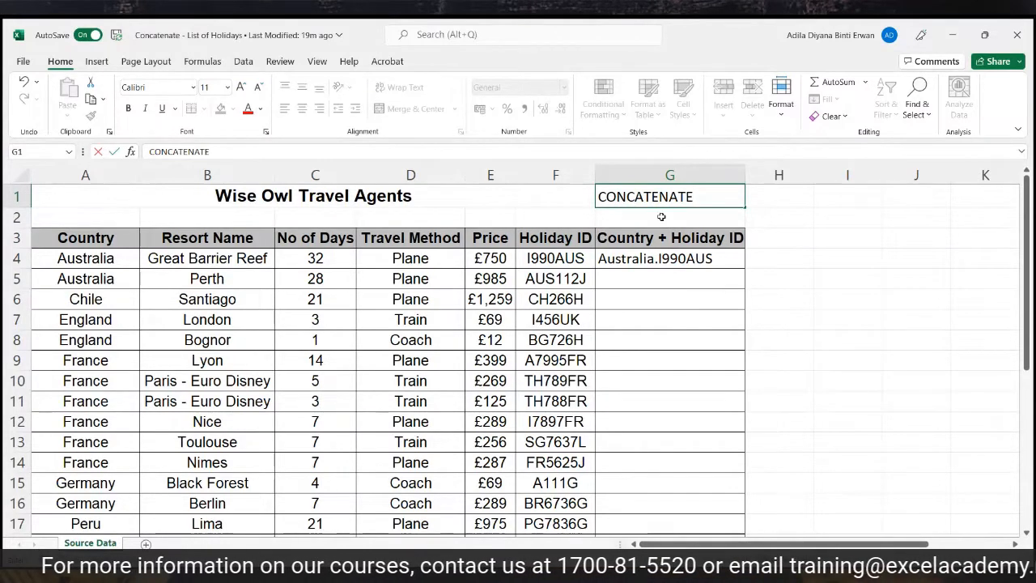
left_click(672, 257)
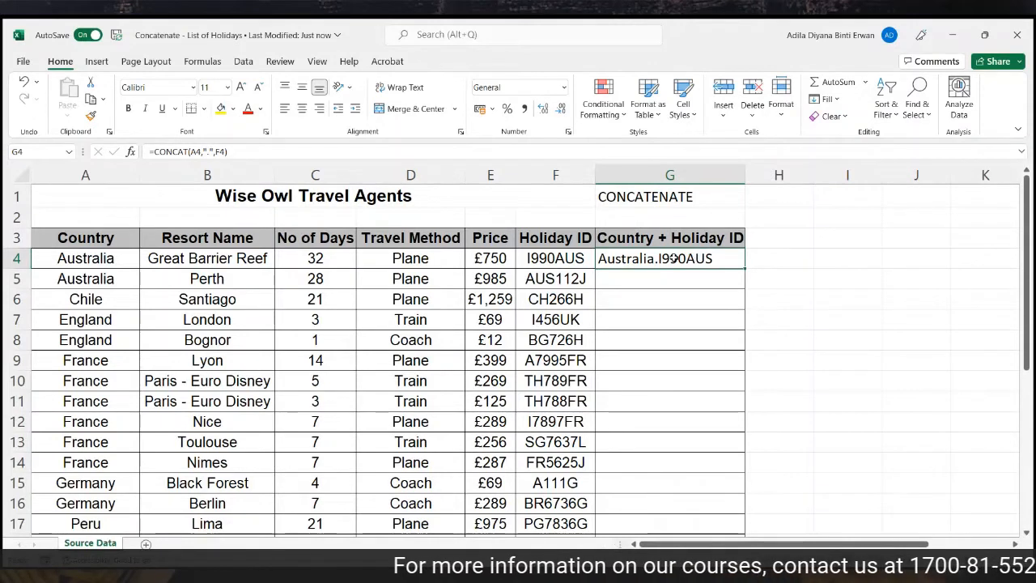
type("=")
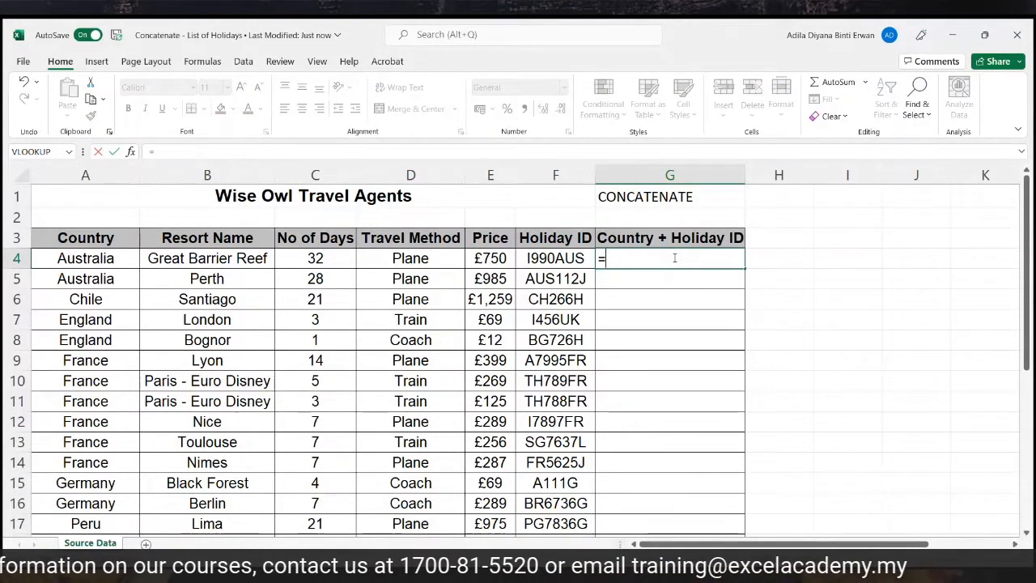
Enter =CONCAT(A4,"",F4) in G4 to produce AustraliaI990AUS.
type("CONCa")
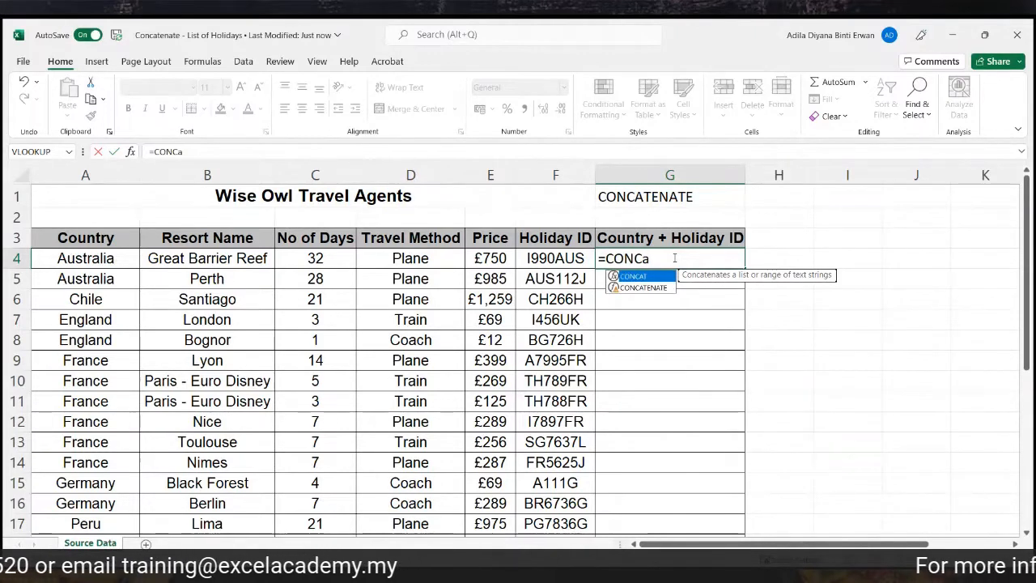
double_click(665, 278)
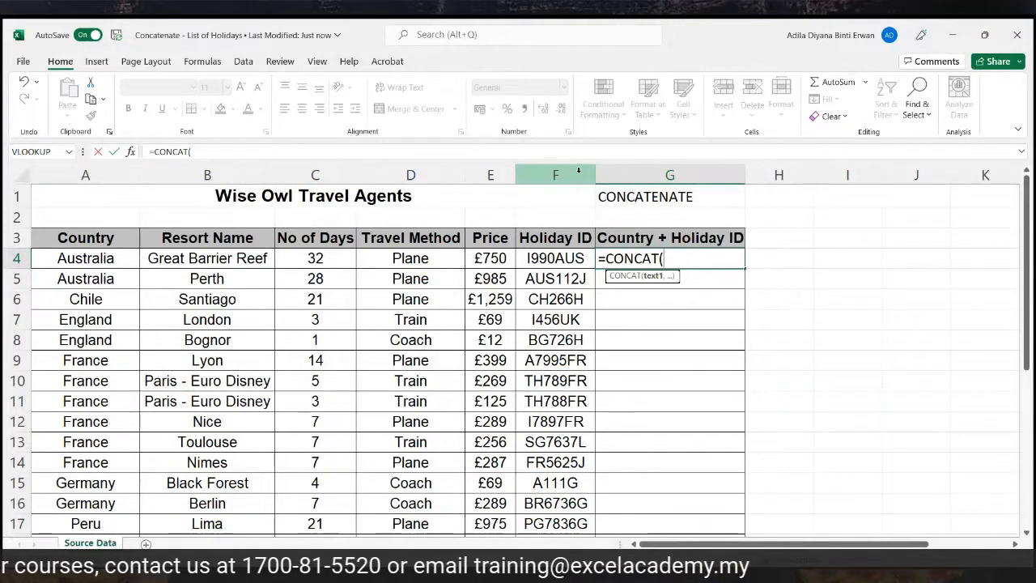
left_click(70, 257)
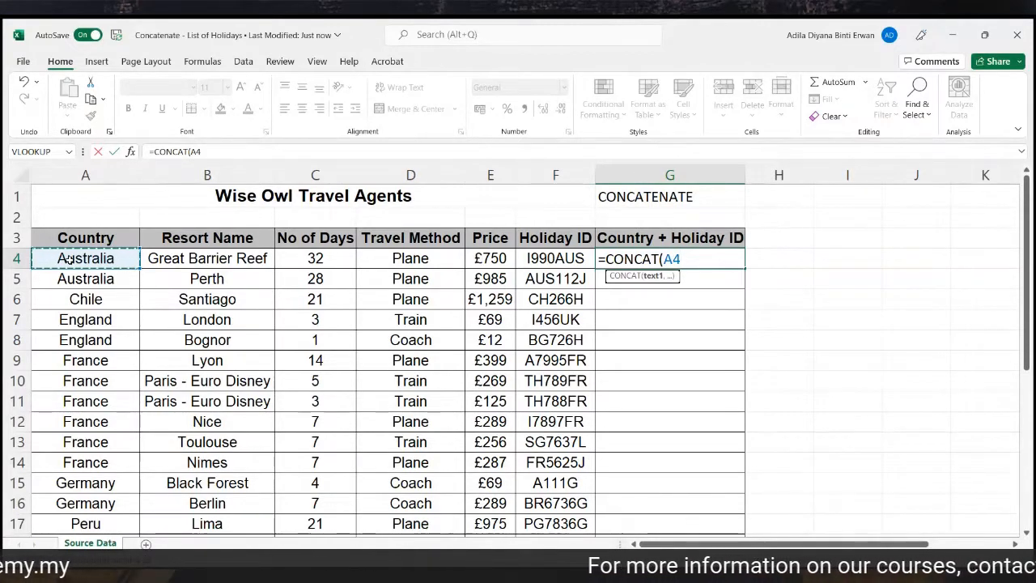
type(",")
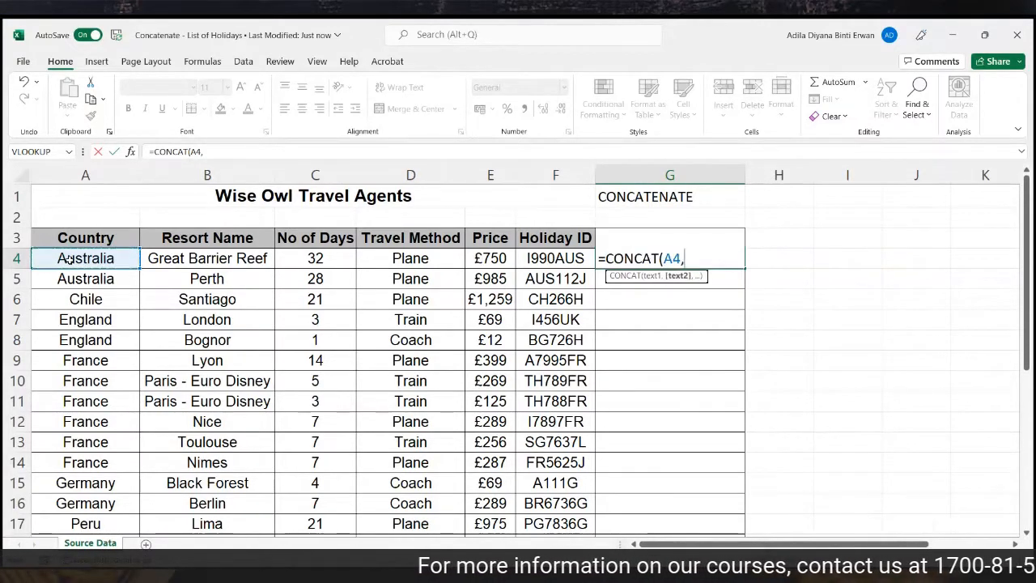
type("\"\",")
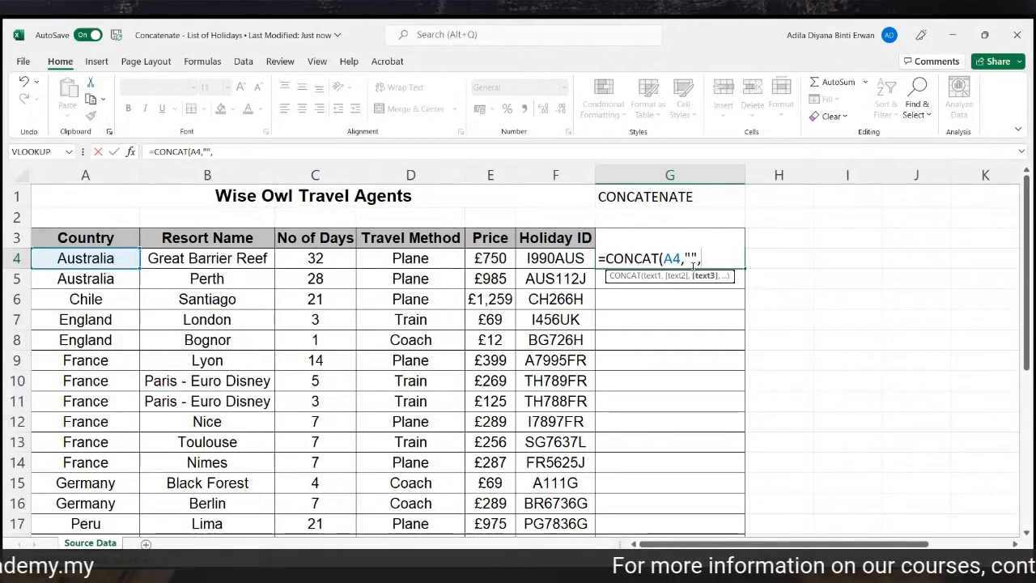
left_click(572, 257)
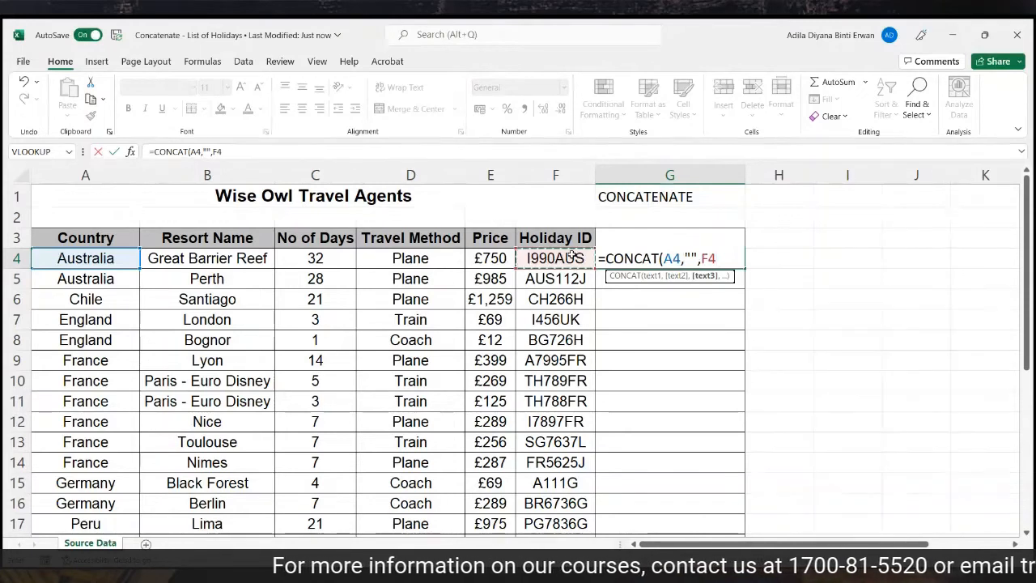
type(")")
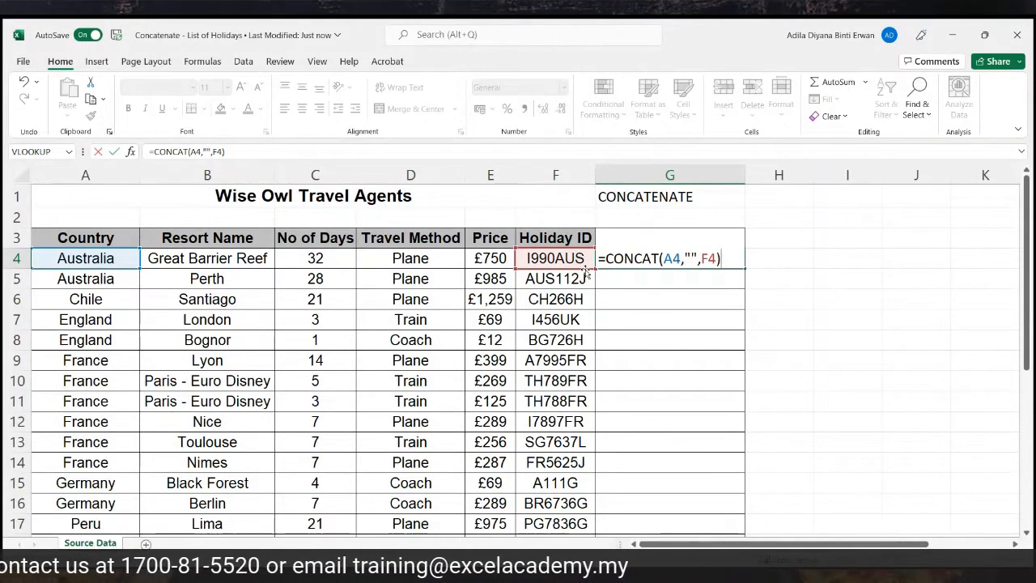
key("Return")
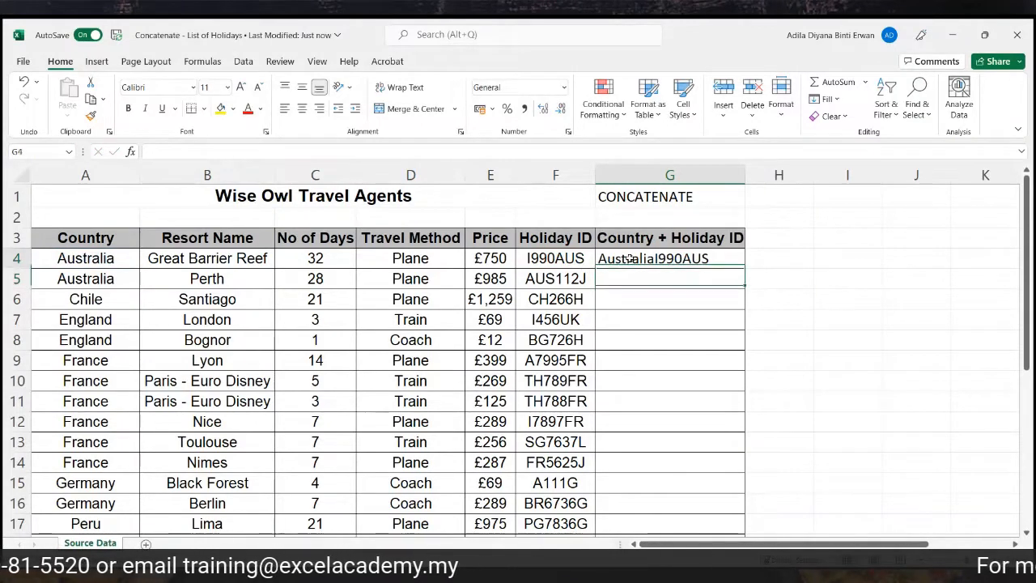
Reopen G4's formula to review its A4 and F4 references.
double_click(632, 258)
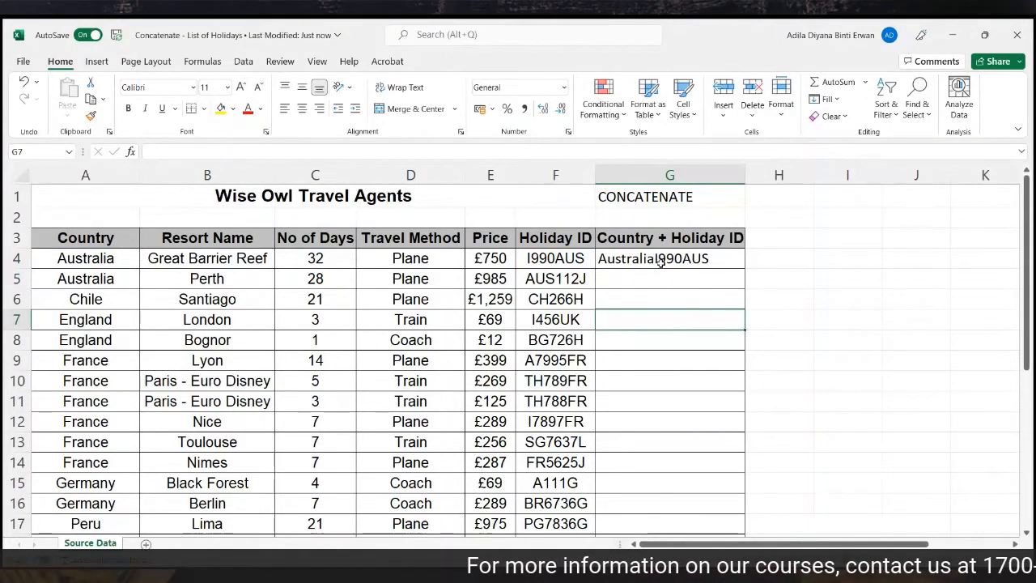
left_click(660, 262)
double_click(661, 261)
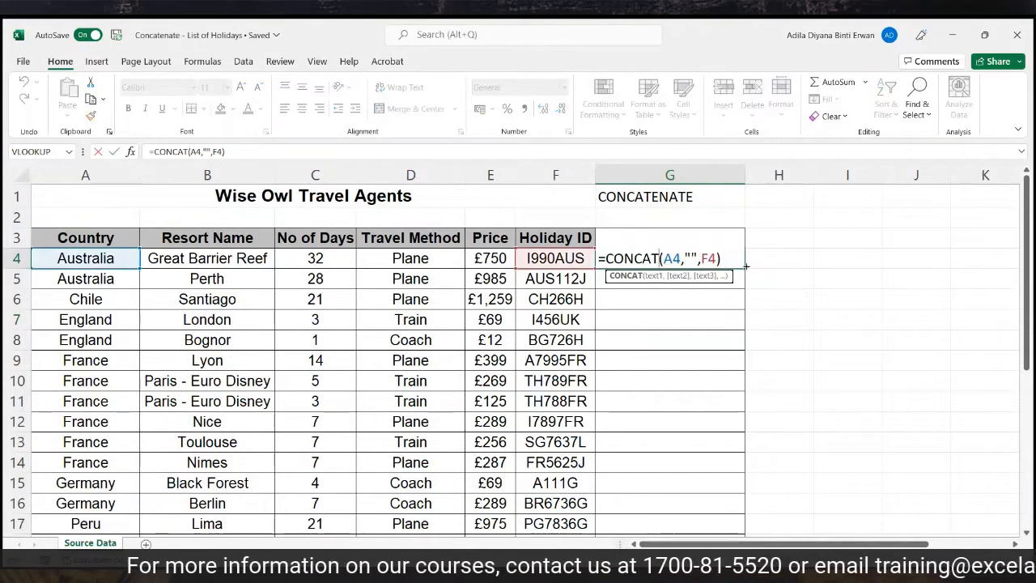
left_click(735, 263)
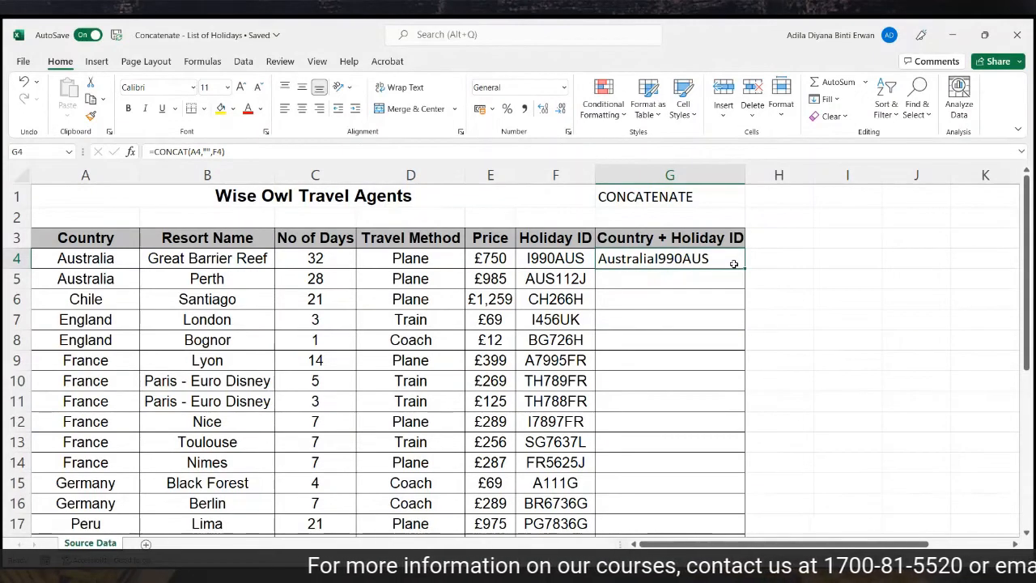
double_click(734, 264)
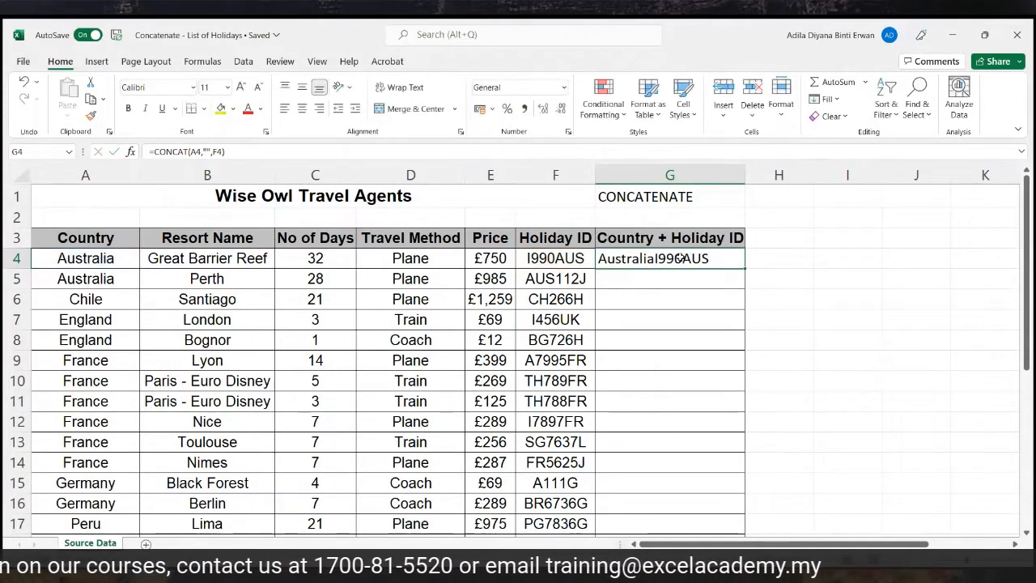
left_click(666, 277)
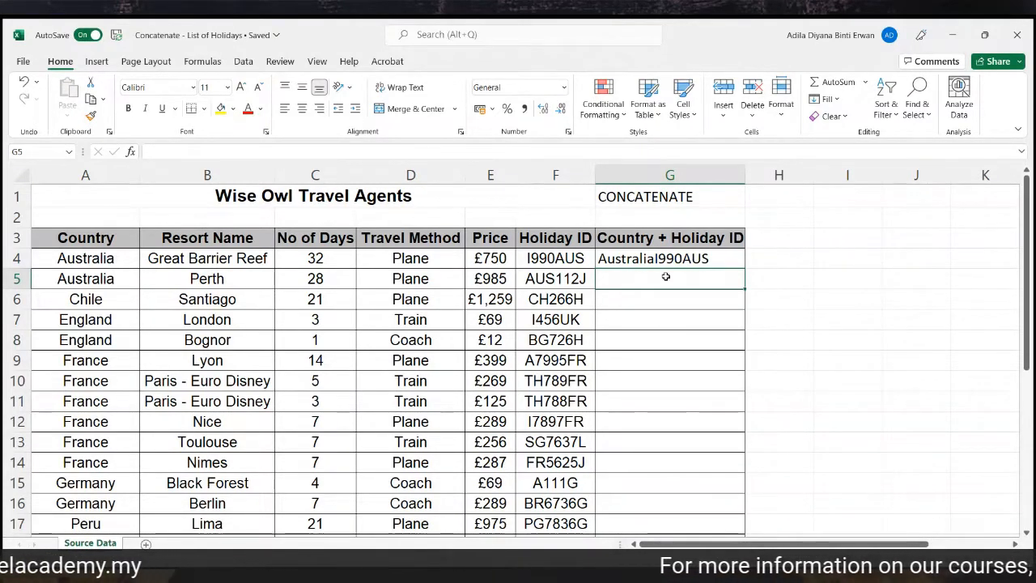
Enter =CONCAT(A5,"@",F5) in G5 to produce Australia@AUS112J.
type("=conc")
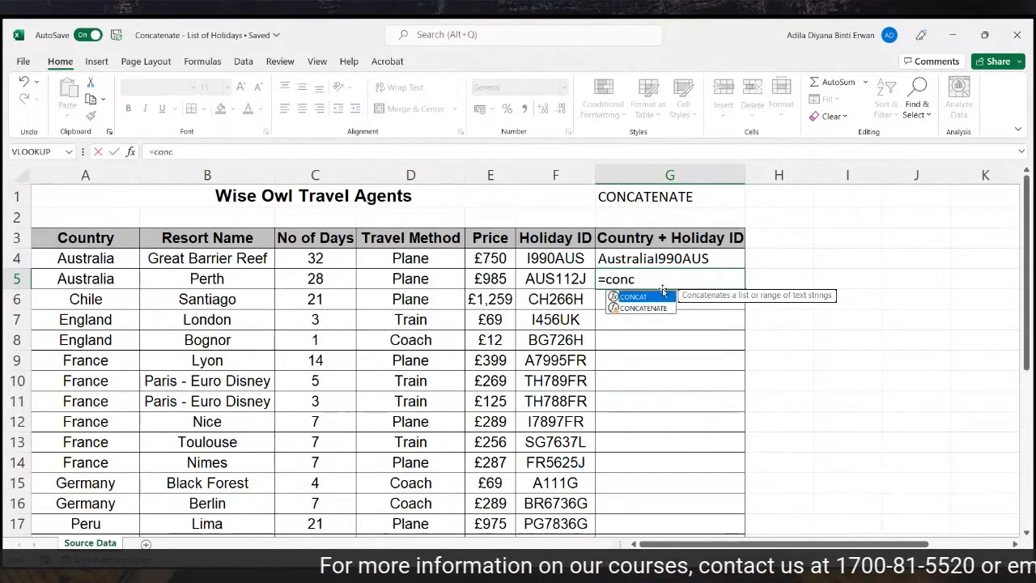
double_click(663, 298)
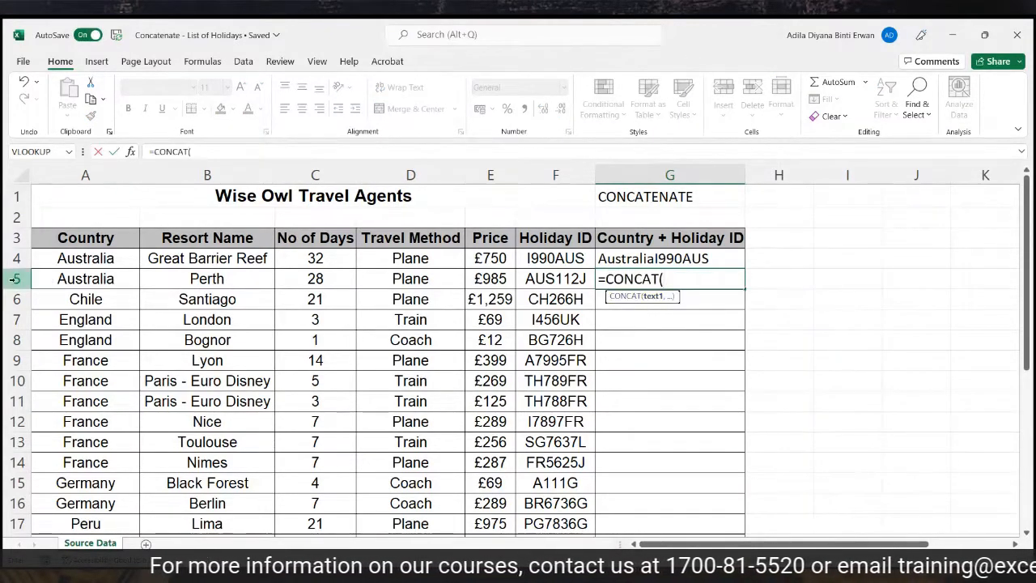
left_click(77, 279)
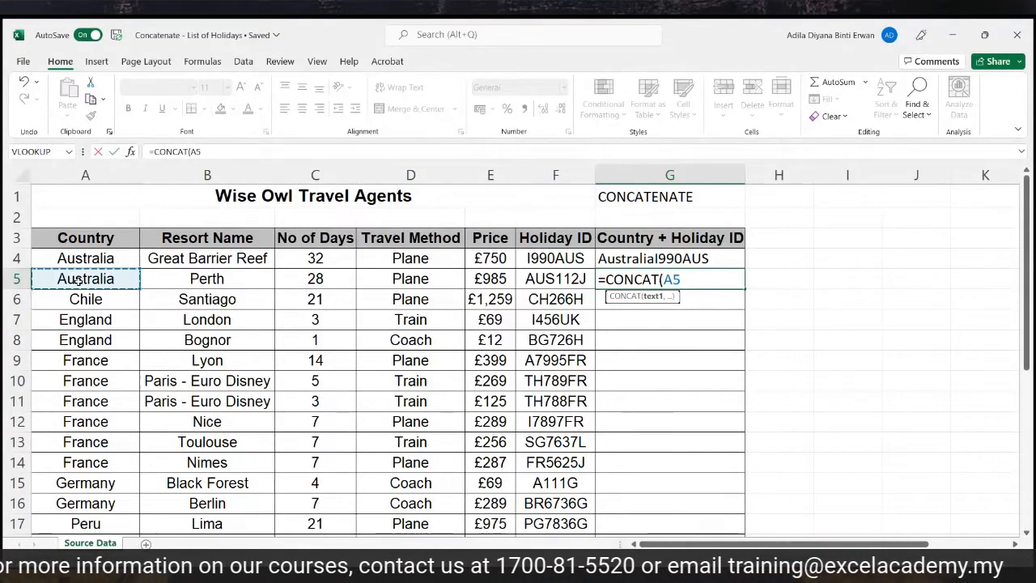
type(",")
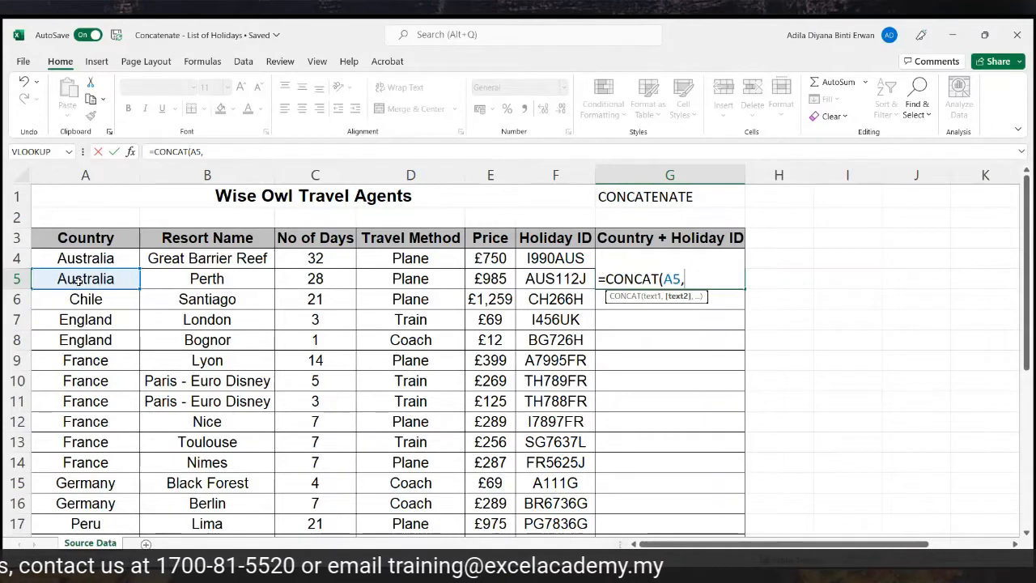
type("\"")
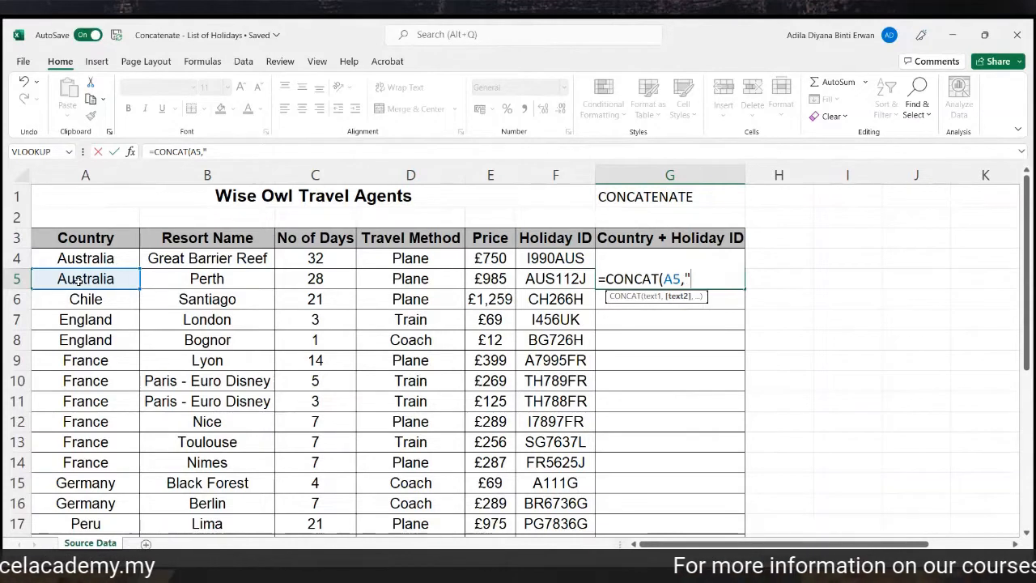
type("@")
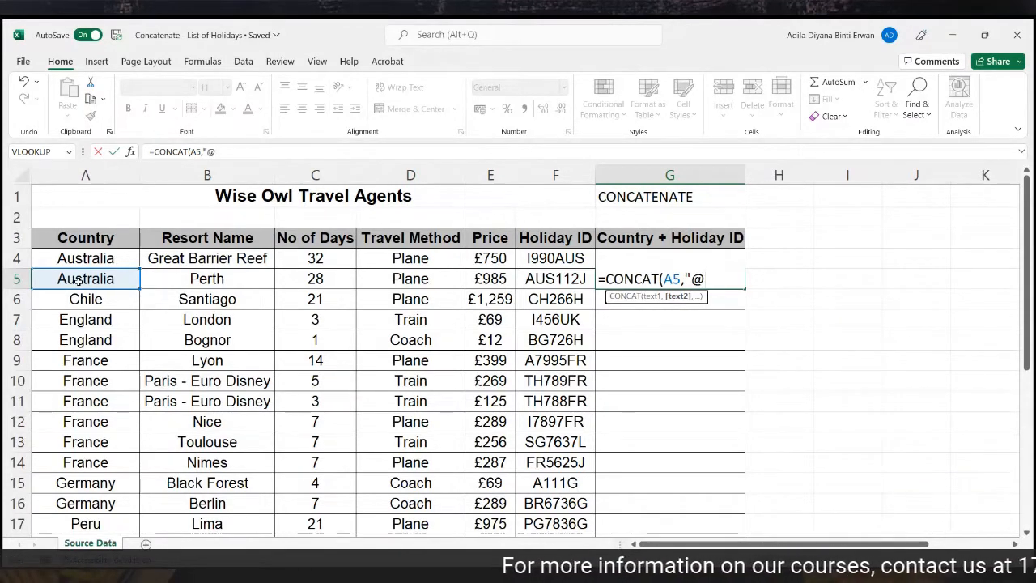
type("\"")
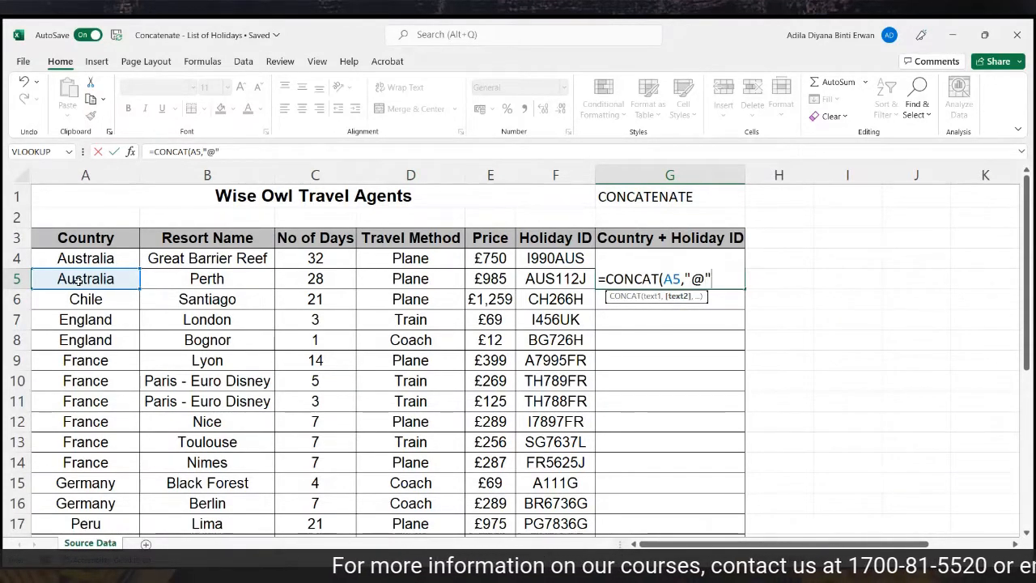
type(",")
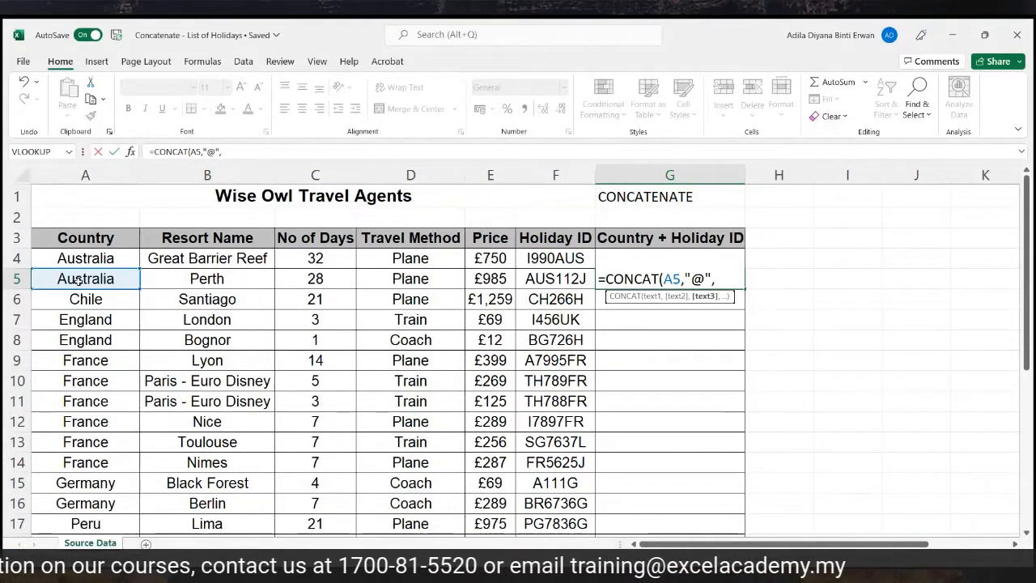
left_click(579, 280)
type(")")
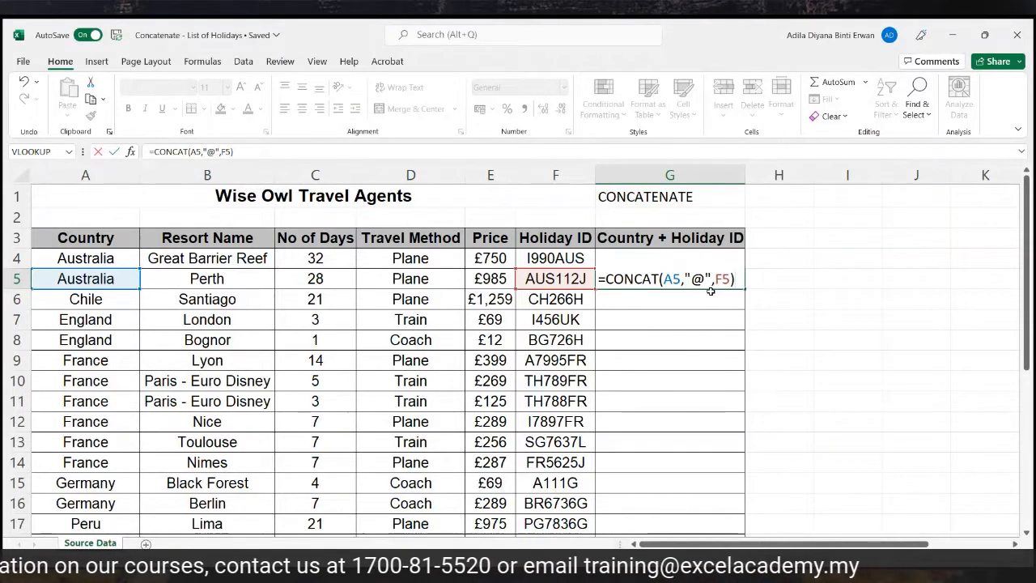
key("Return")
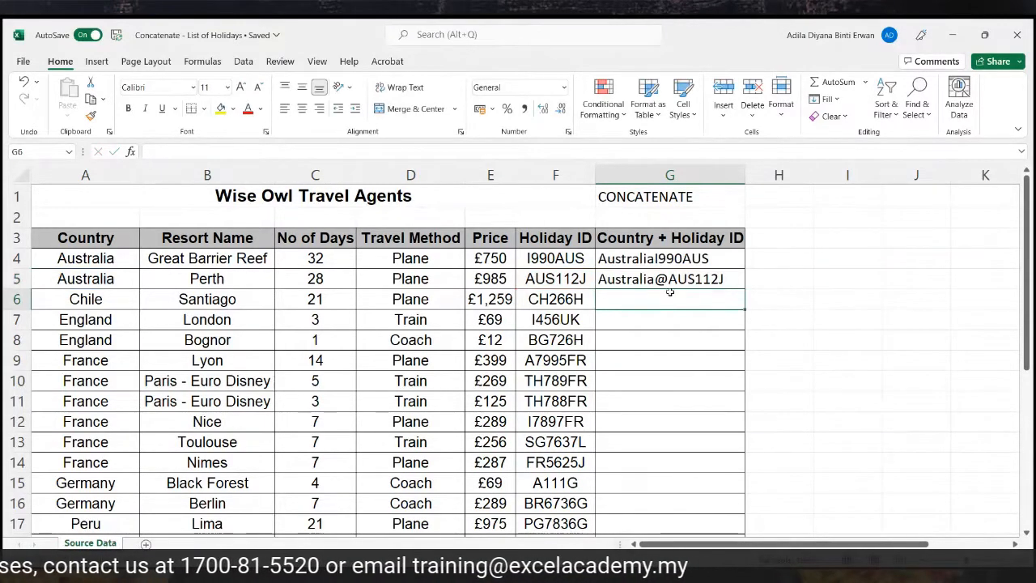
left_click(634, 274)
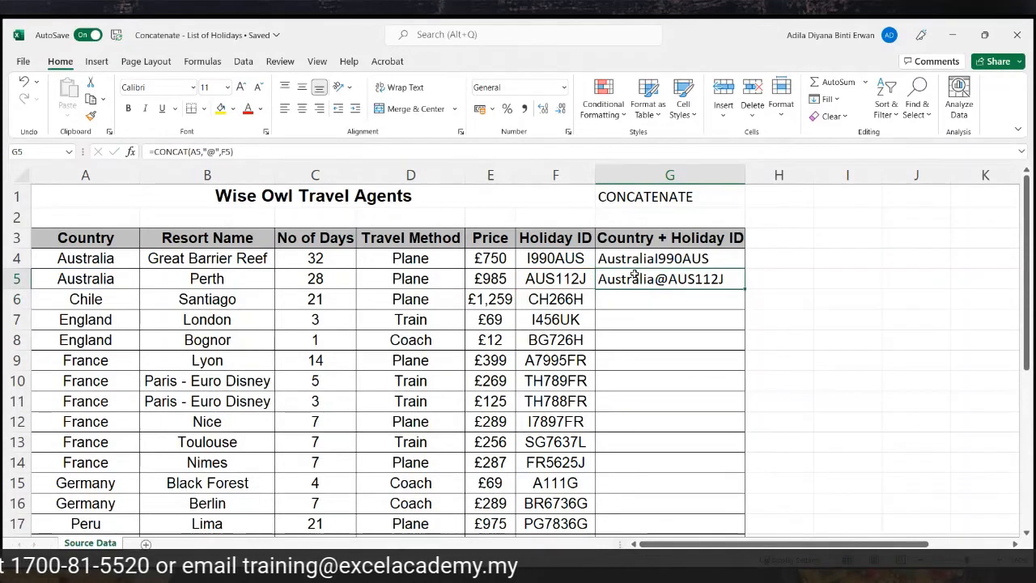
left_click(680, 305)
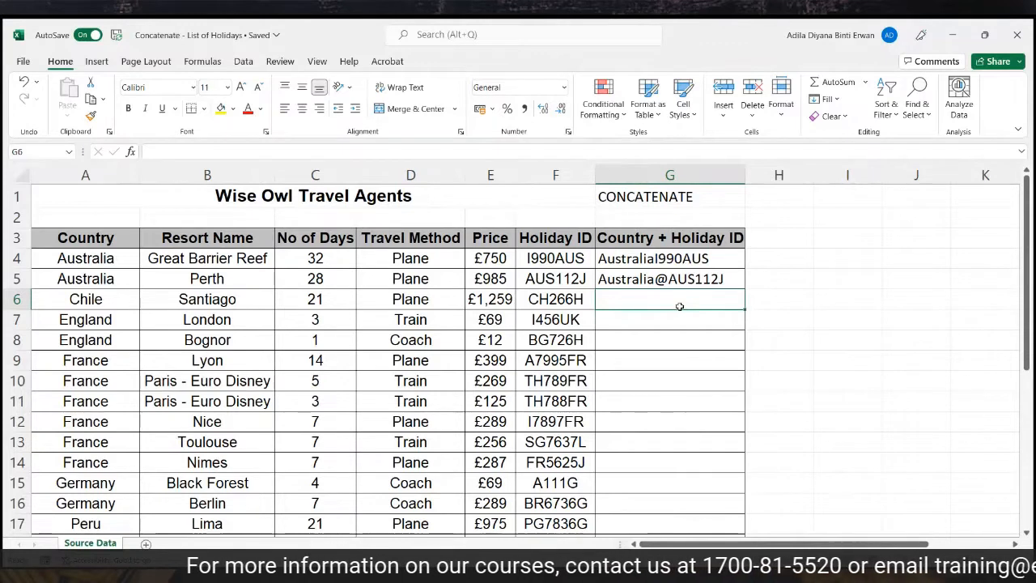
Enter =CONCAT(A6,"&",F6) in G6 to join Chile and CH266H, then close the workbook.
type("=")
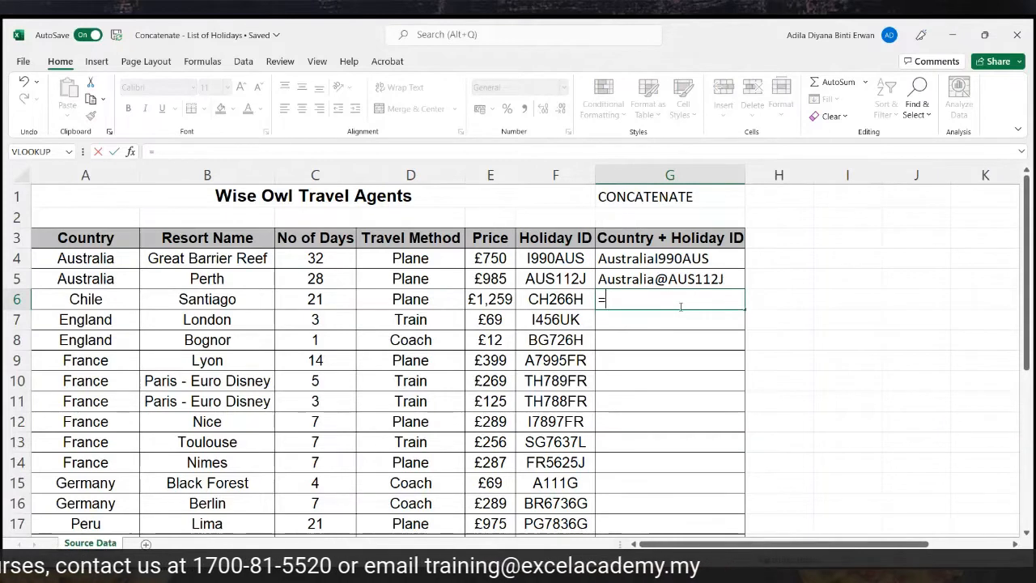
type("concat")
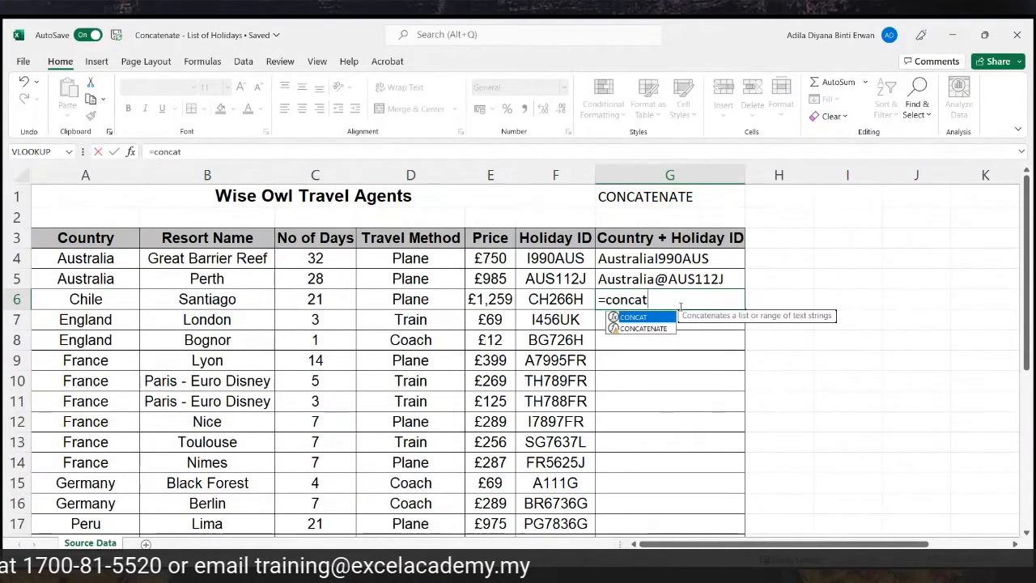
double_click(662, 321)
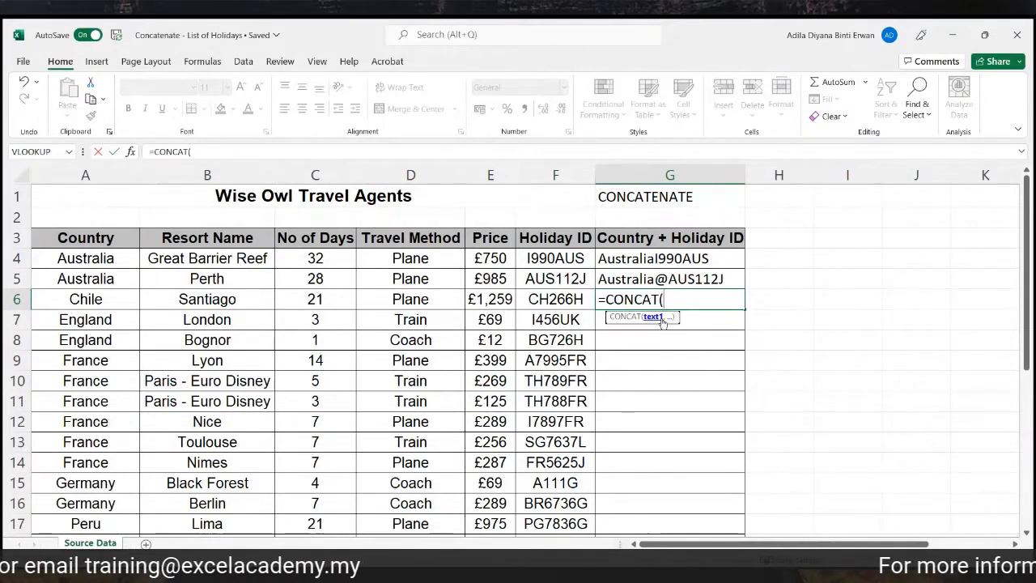
left_click(104, 302)
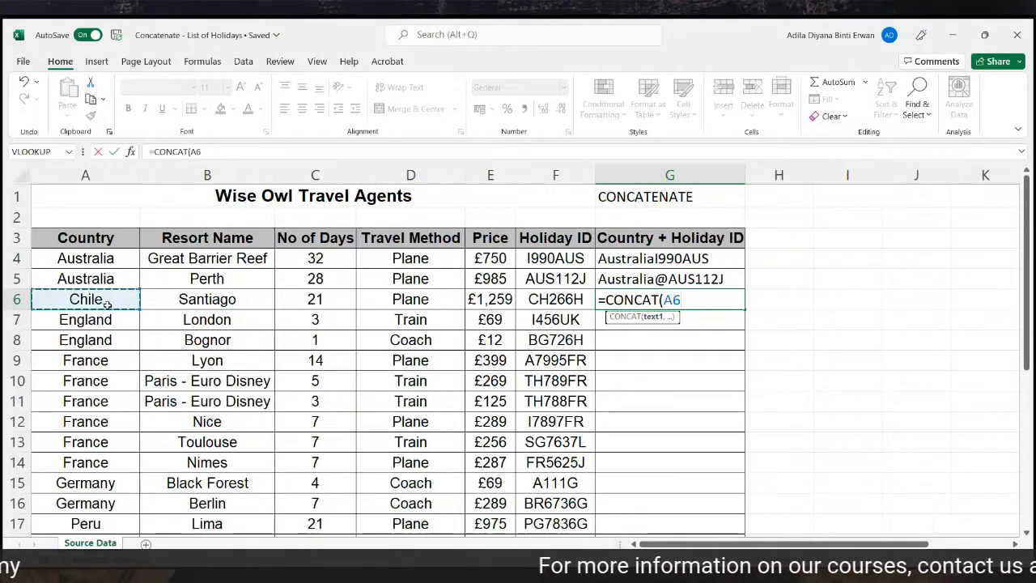
type(",")
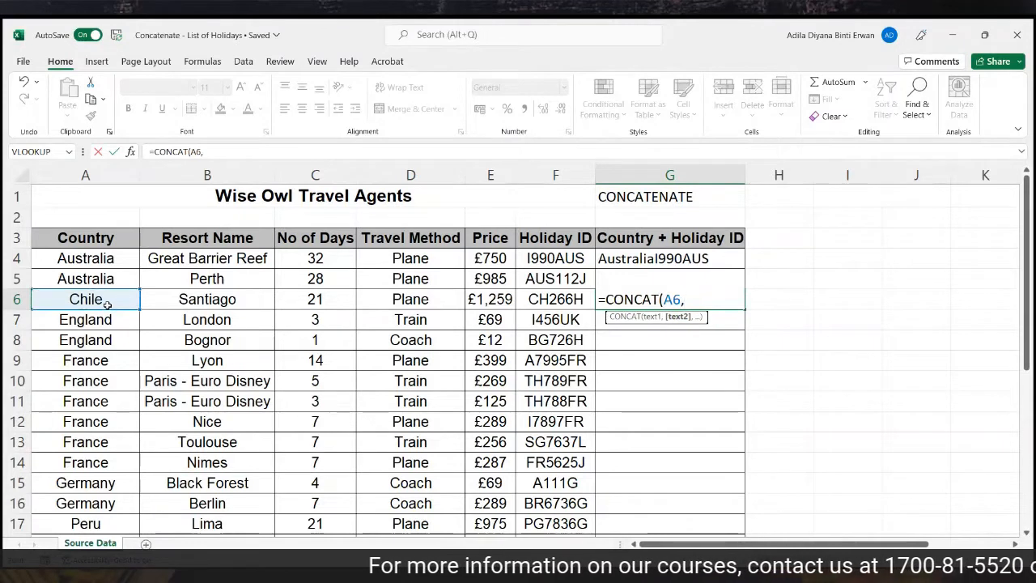
type("\"")
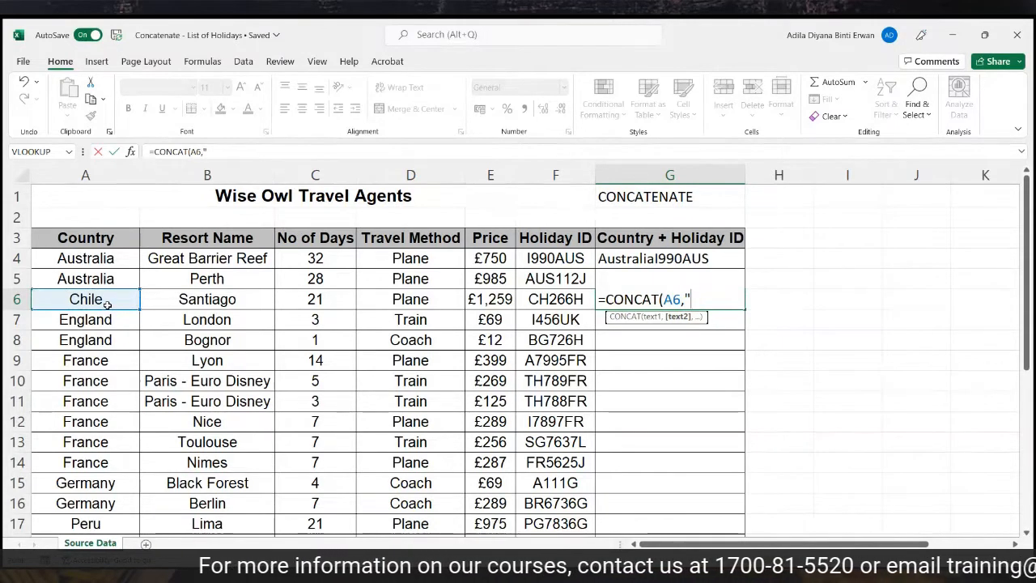
type("&")
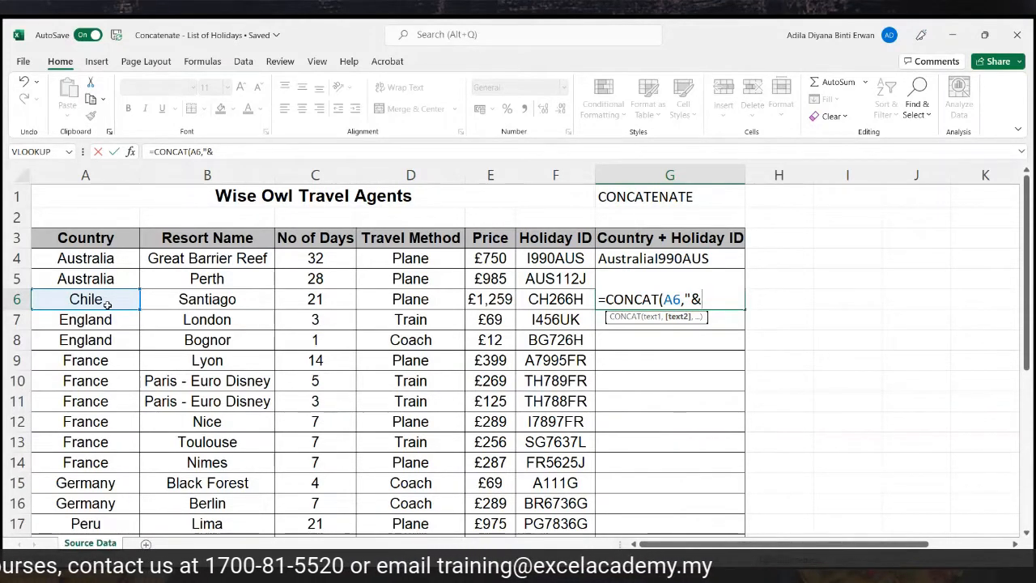
type("\"")
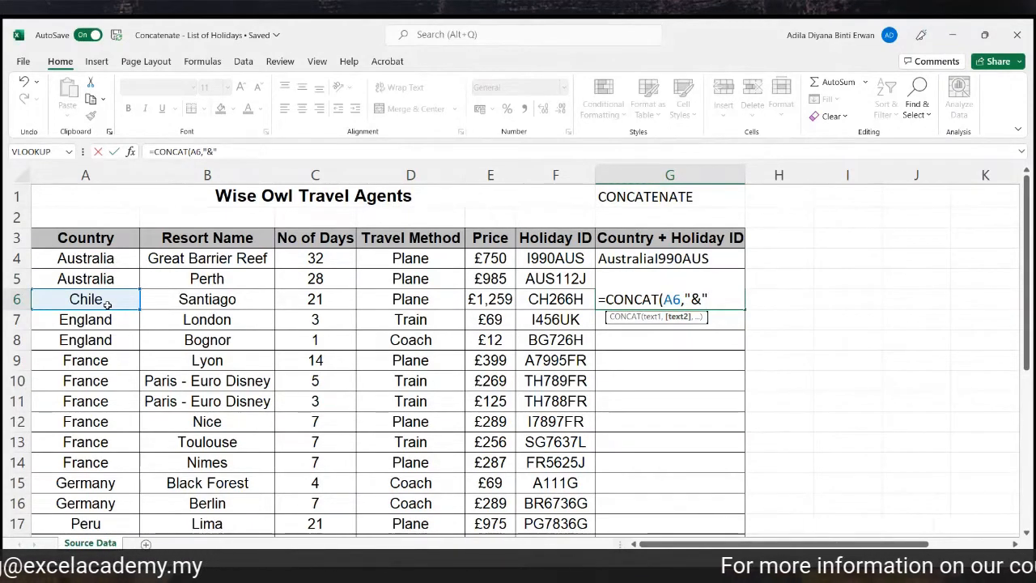
type(",")
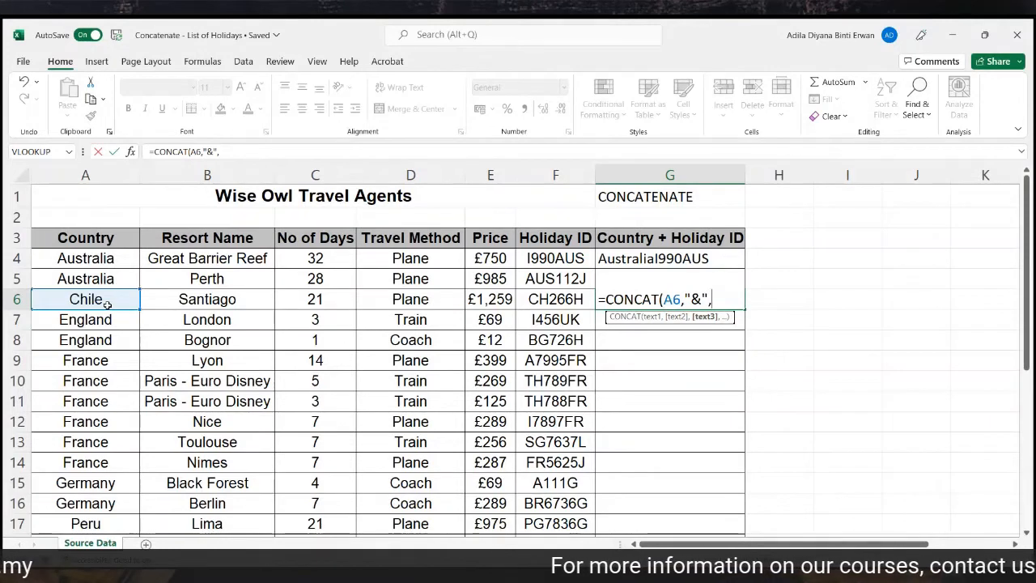
left_click(546, 298)
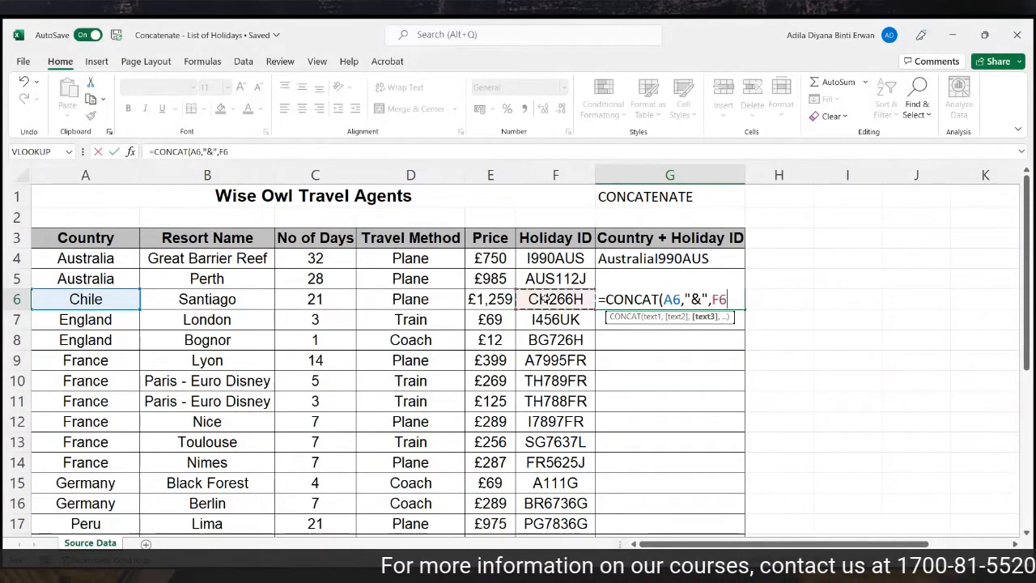
type(")")
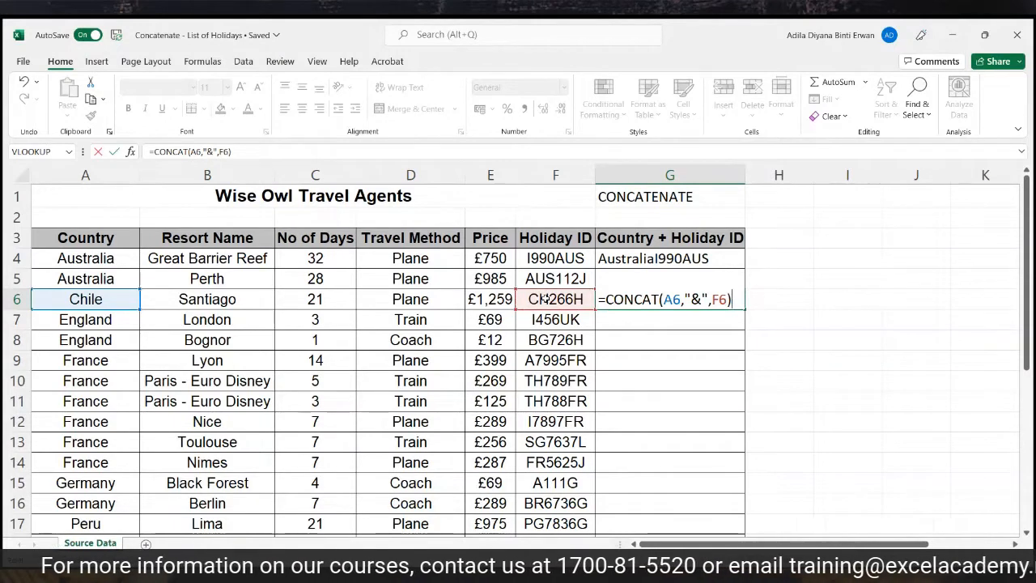
key("Return")
left_click(648, 300)
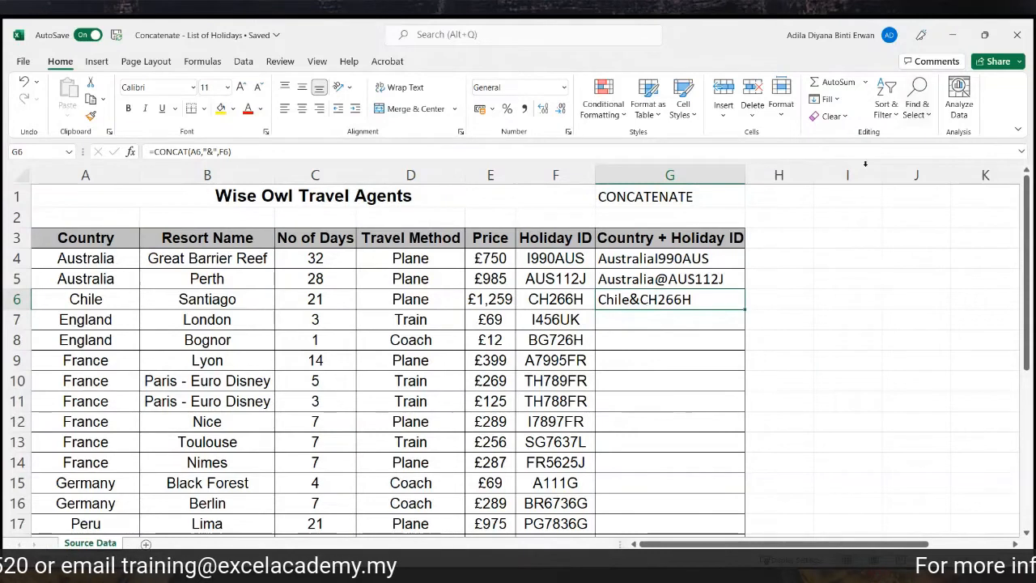
left_click(1017, 26)
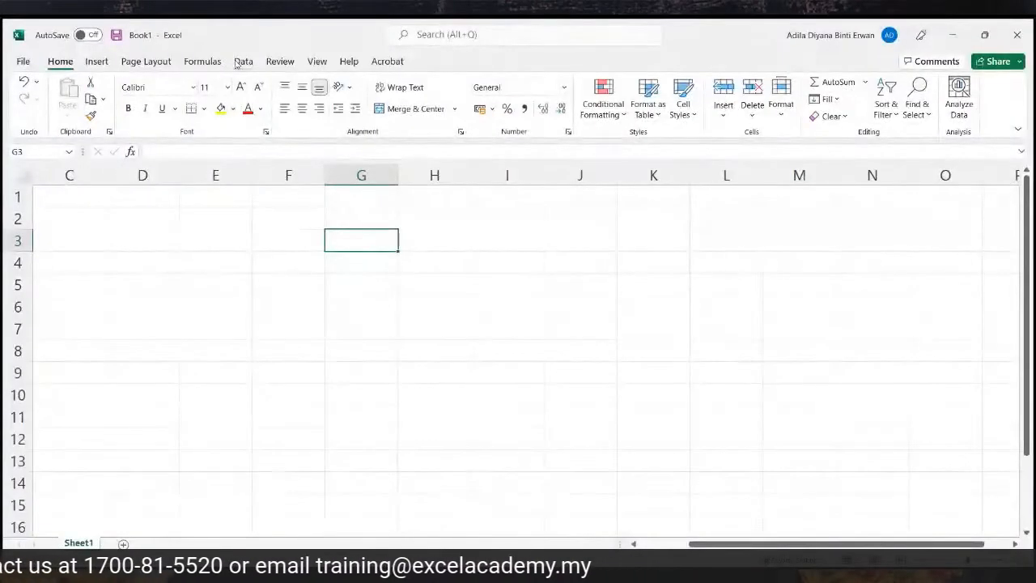
Type a sample gmail.com e-mail address into G3 of Book1.
left_click(238, 63)
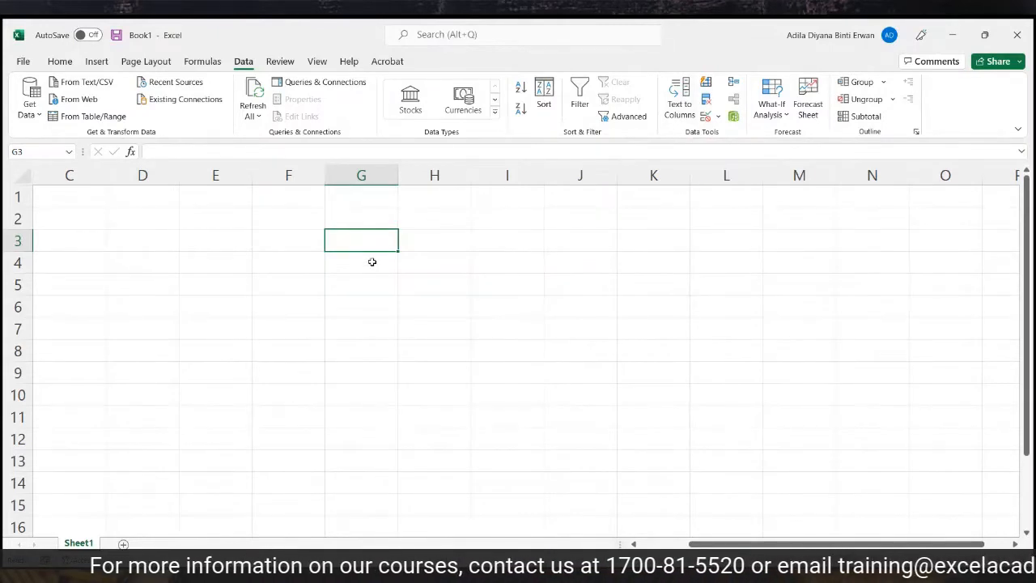
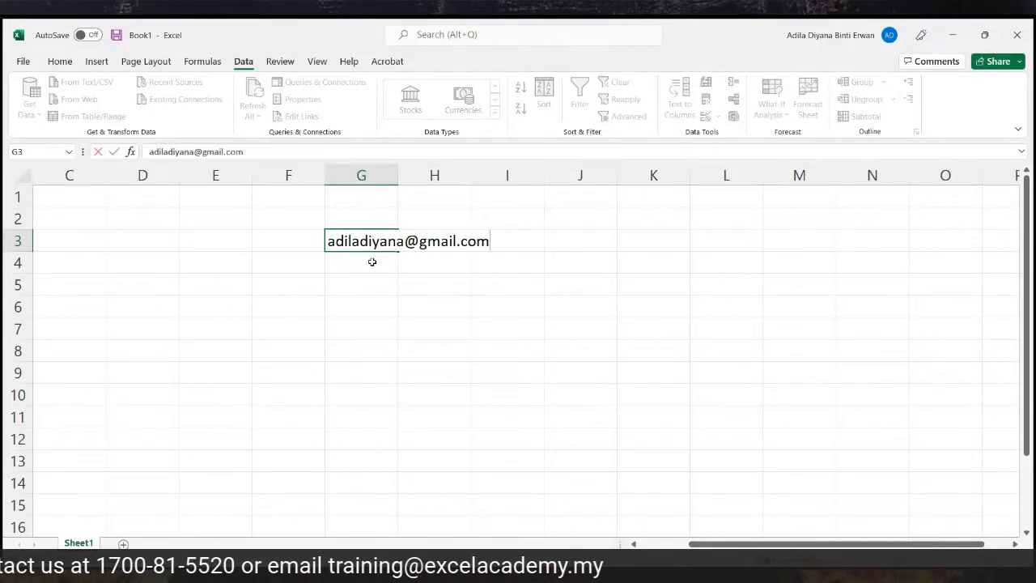
key("Return")
Remove the e-mail's hyperlink and autofit column G to show it in full.
right_click(374, 241)
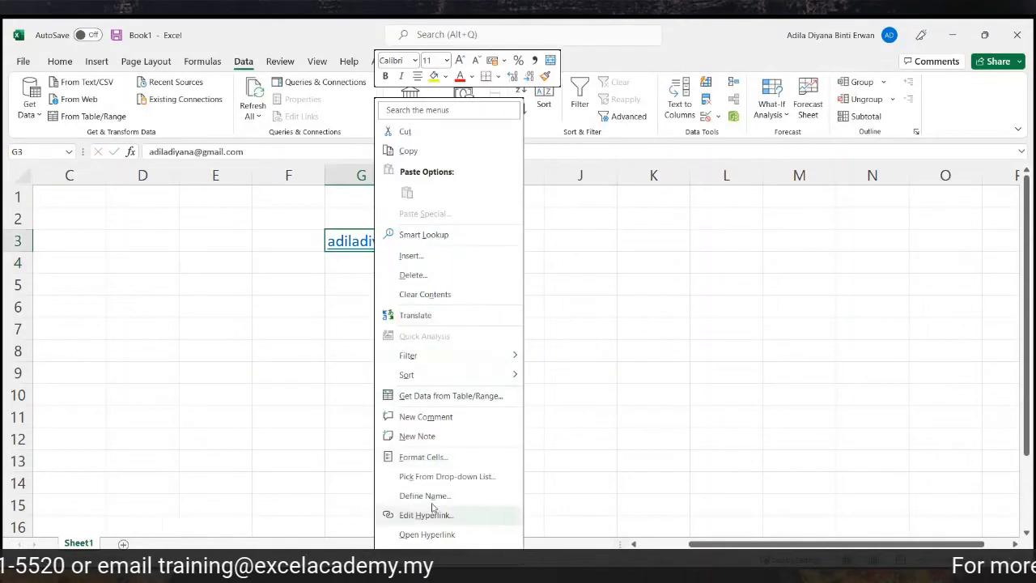
left_click(428, 553)
double_click(400, 176)
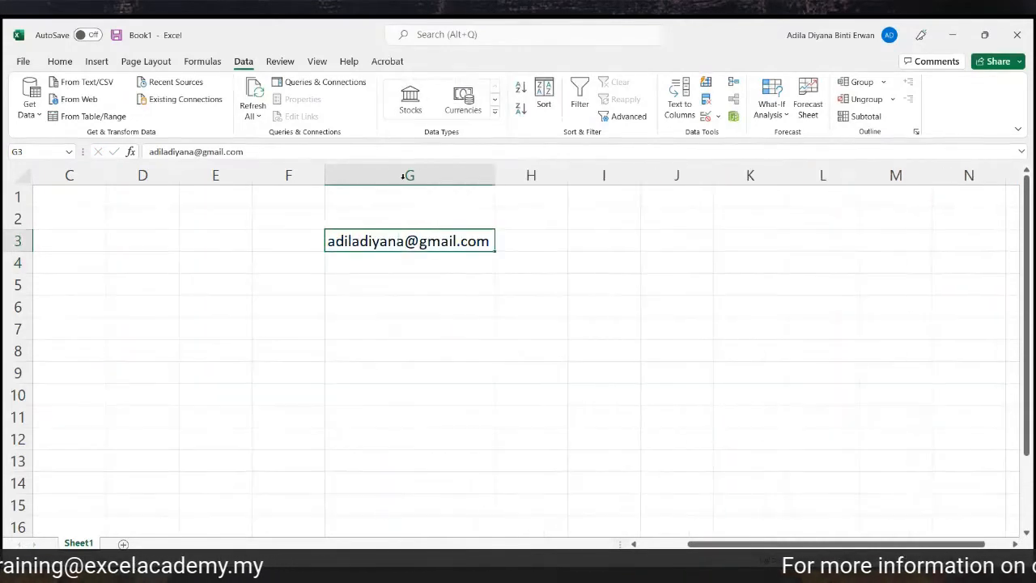
Add the headings Username in H2 and Domain Name in I2, widening column I.
left_click(525, 224)
type("Username")
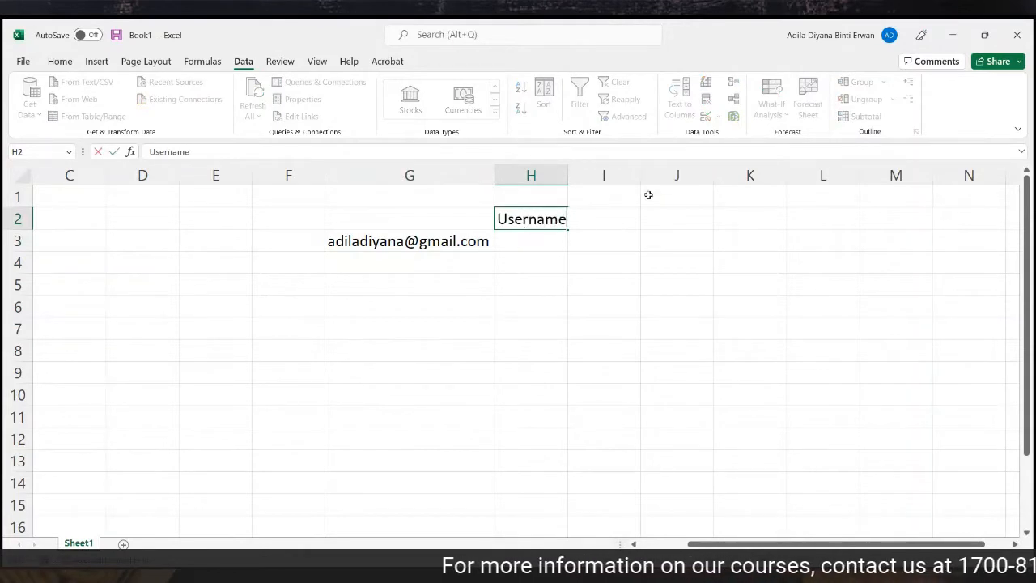
left_click(696, 259)
left_click(608, 217)
type("Domain Name")
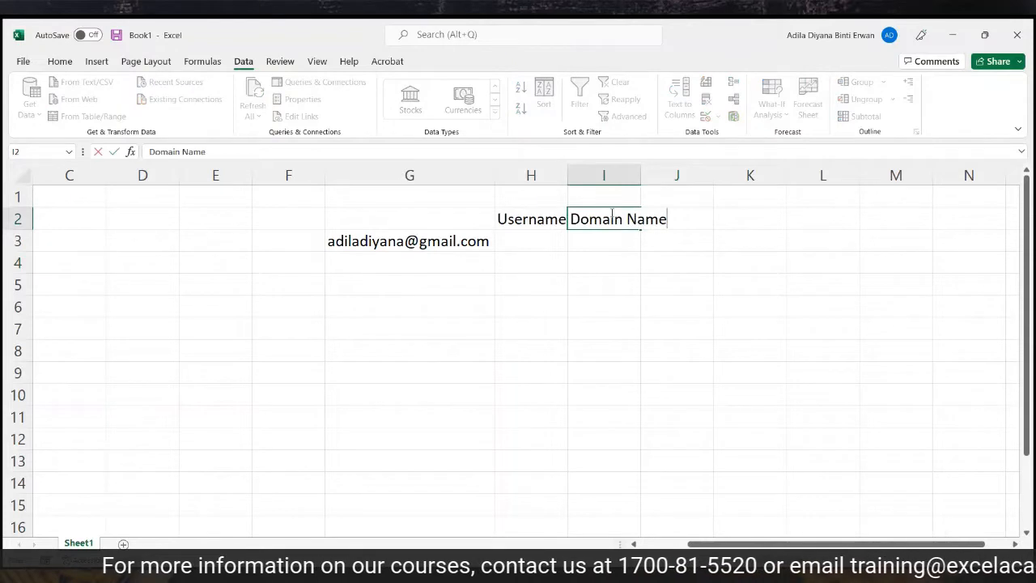
double_click(641, 175)
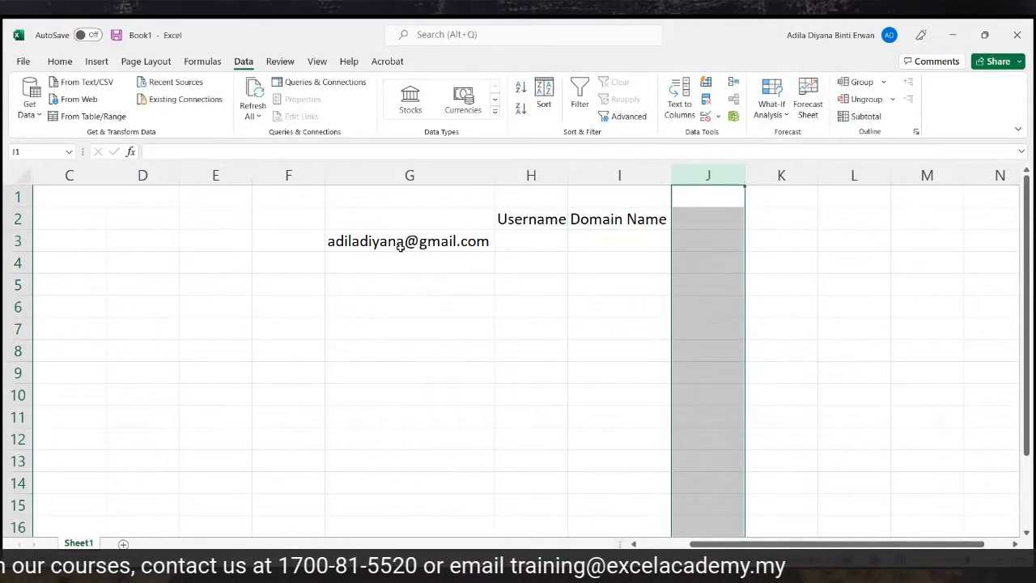
left_click(625, 218)
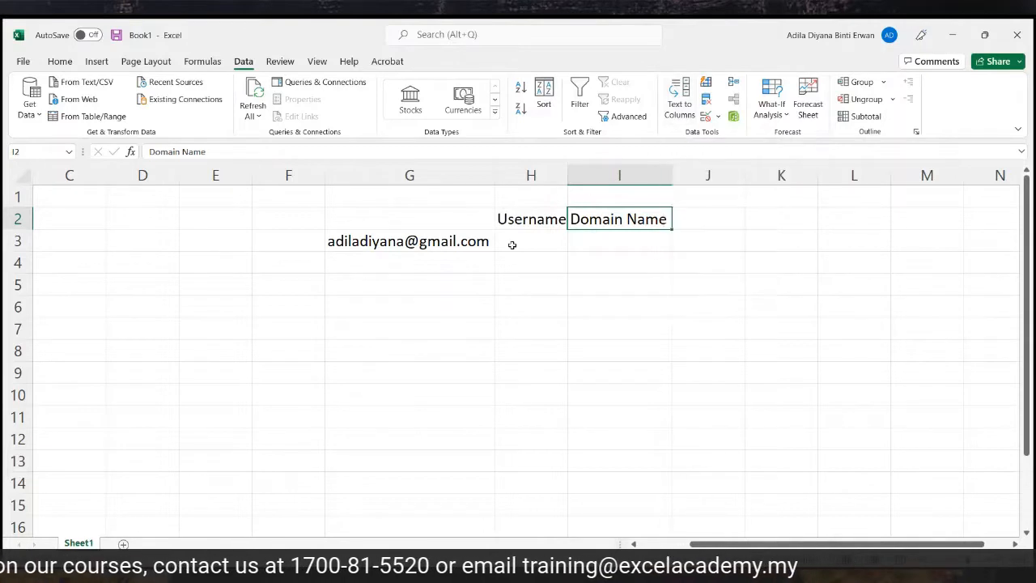
Copy the username part of the e-mail address into H3.
left_click(472, 241)
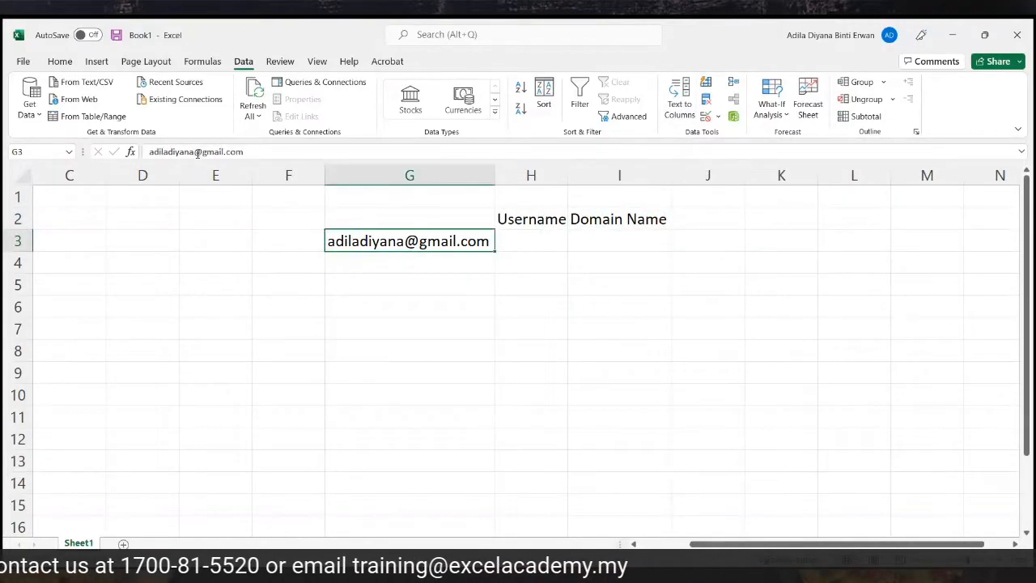
left_click_drag(194, 153, 147, 153)
key("ctrl+c")
left_click(518, 234)
key("ctrl+v")
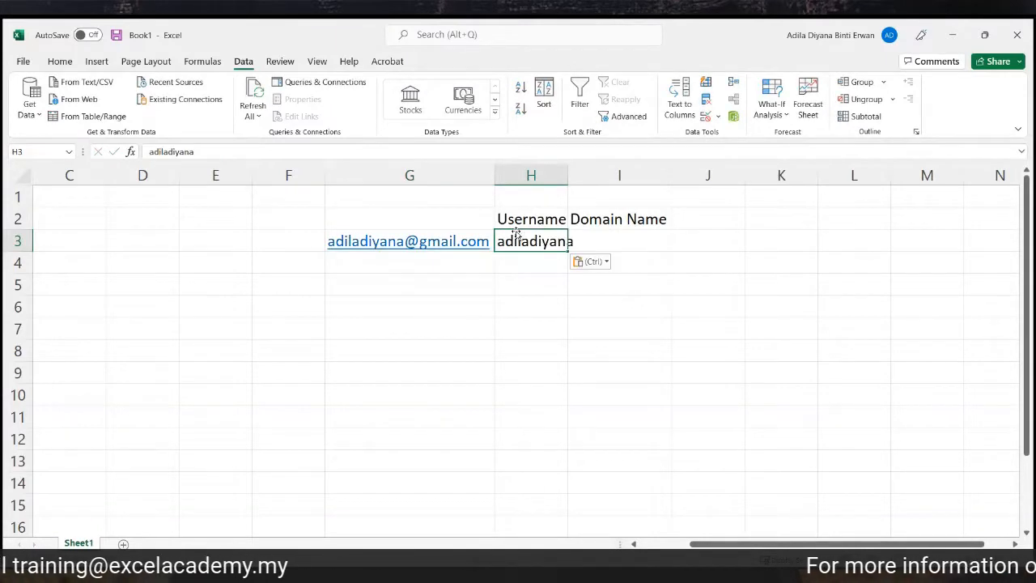
Copy the gmail.com domain into I3 and widen column H to fit the username.
right_click(460, 240)
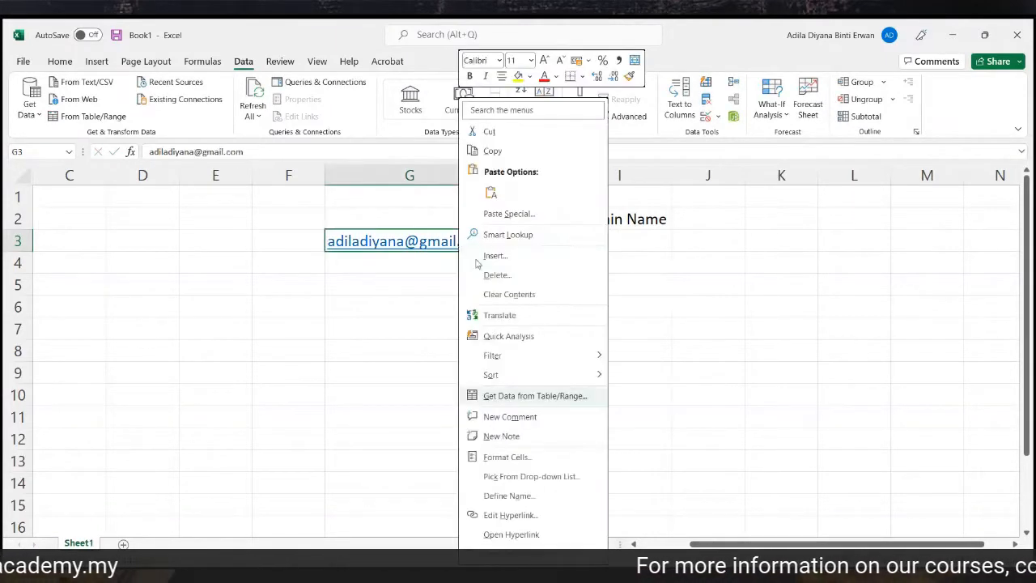
left_click(518, 553)
left_click_drag(276, 154, 204, 156)
key("ctrl+c")
left_click(638, 240)
key("ctrl+v")
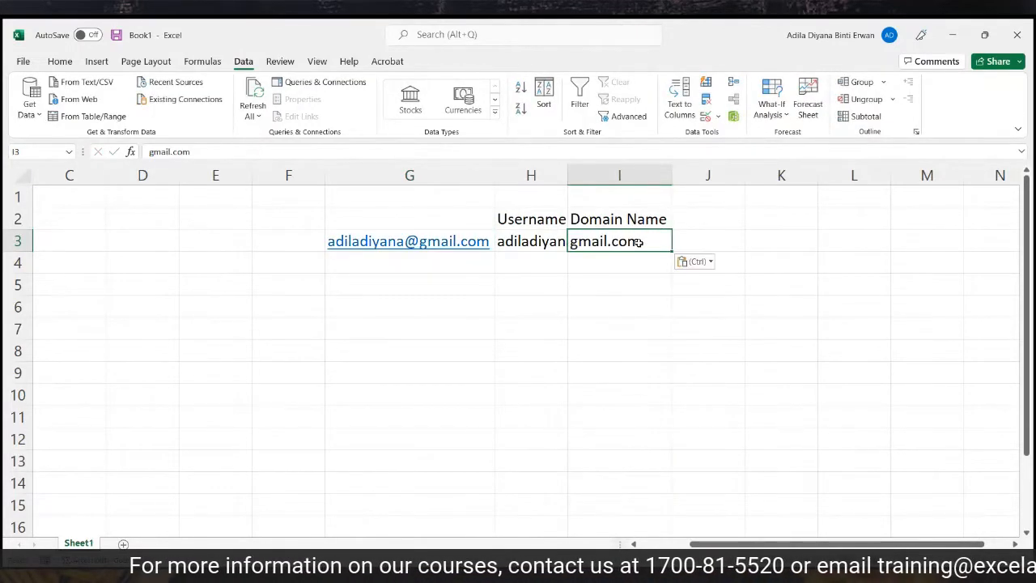
left_click(611, 324)
left_click_drag(568, 174, 578, 174)
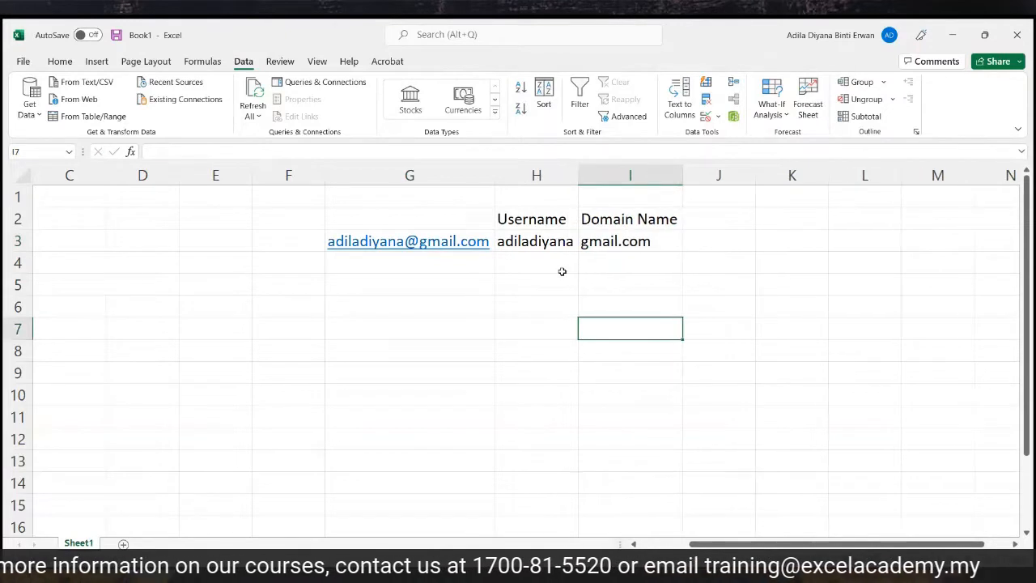
left_click(410, 175)
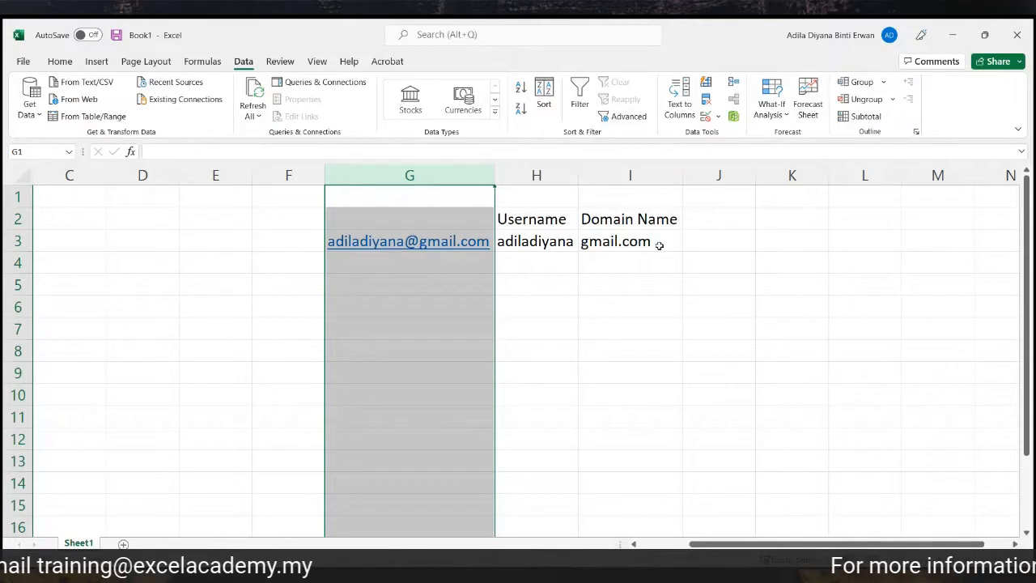
Delete the hand-typed username and domain from H3:I3, then start Text to Columns on column G.
left_click(615, 285)
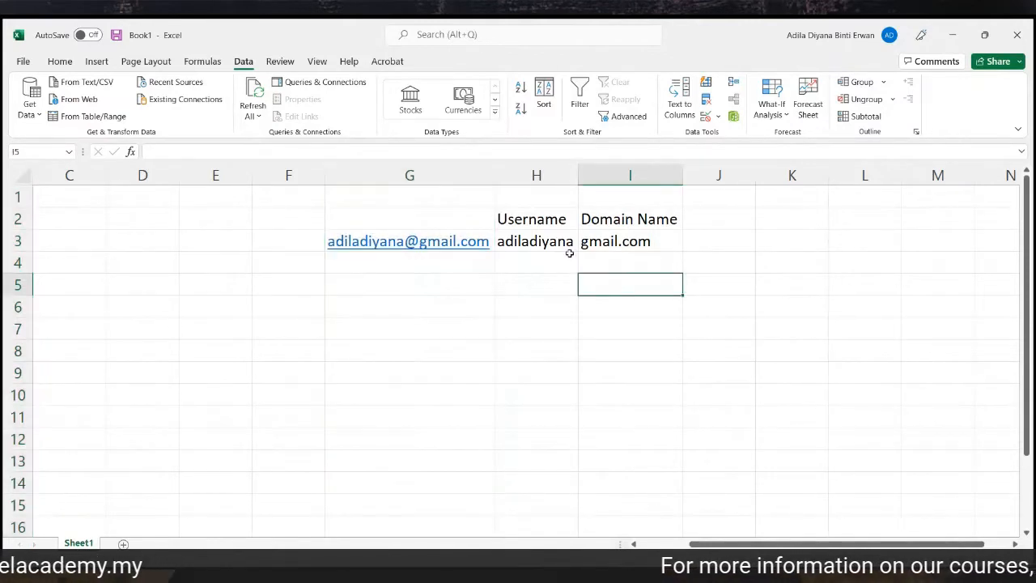
left_click_drag(567, 247, 664, 246)
key("Delete")
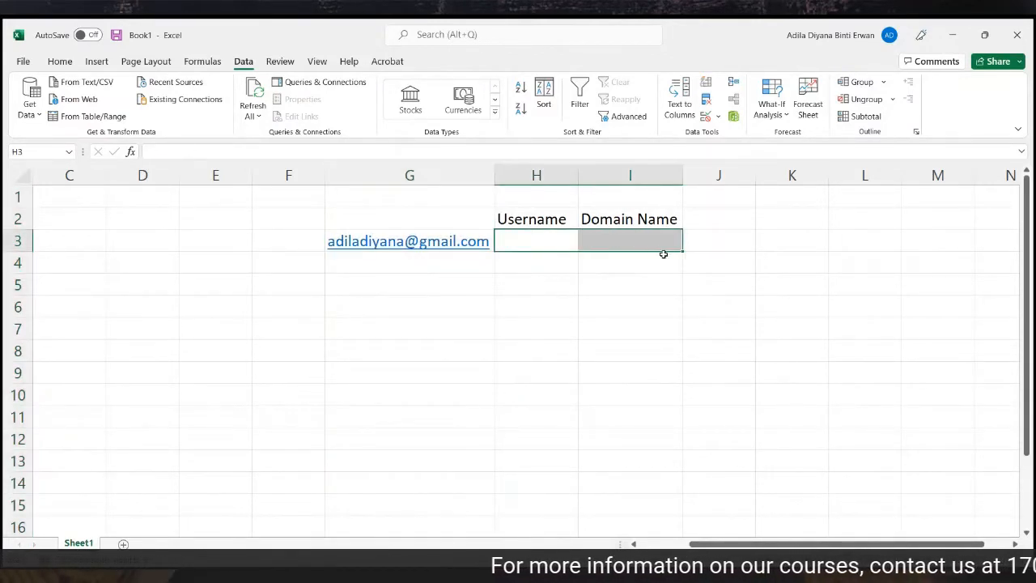
left_click(459, 173)
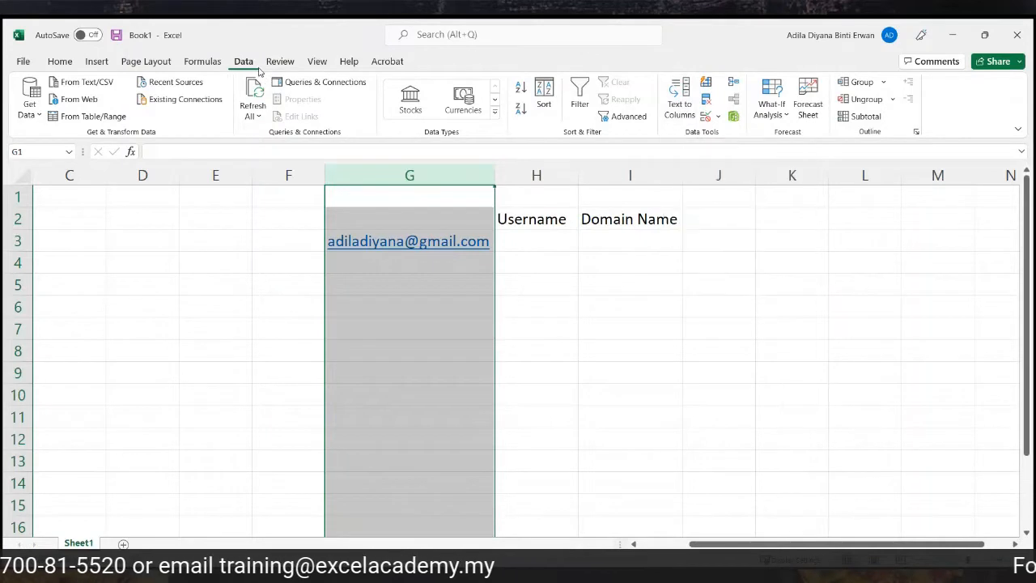
left_click(695, 97)
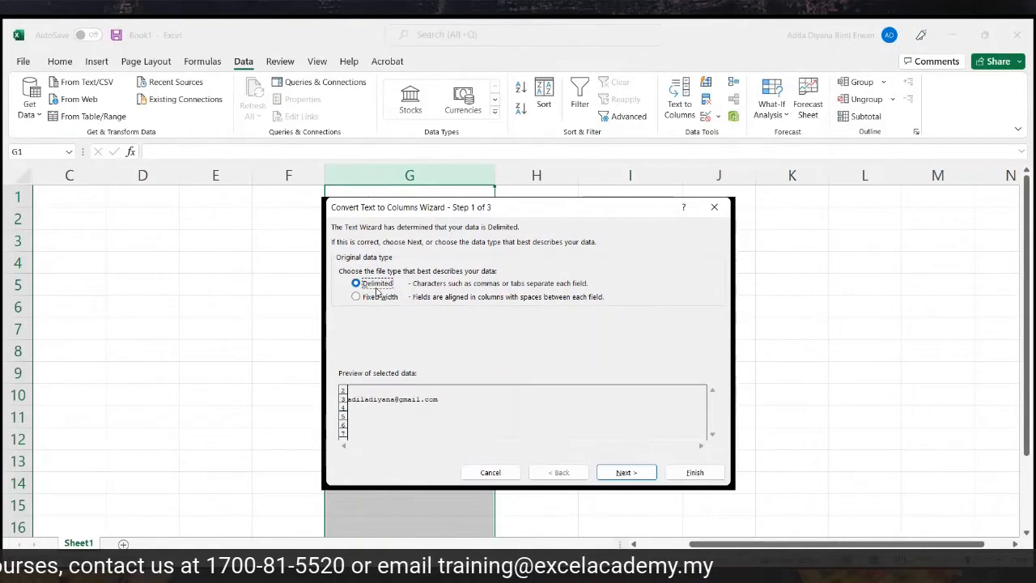
Use '@' as the Other delimiter instead of Tab.
left_click(620, 473)
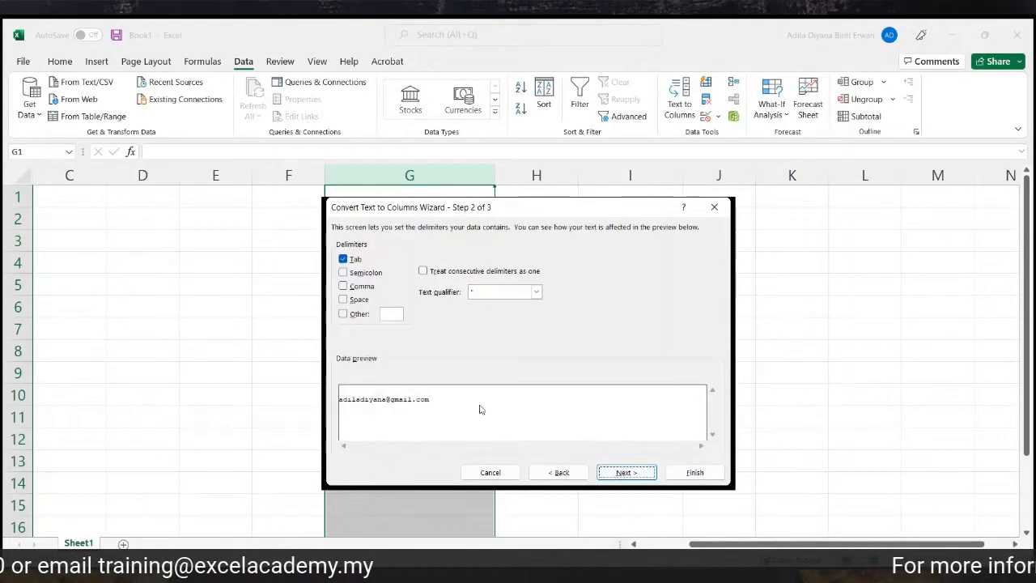
left_click(343, 260)
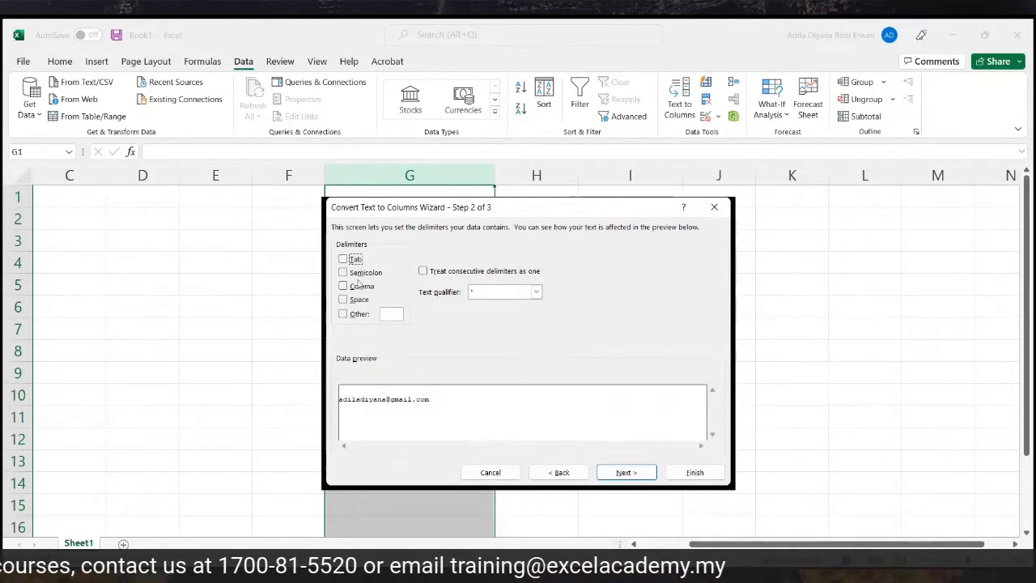
left_click(343, 315)
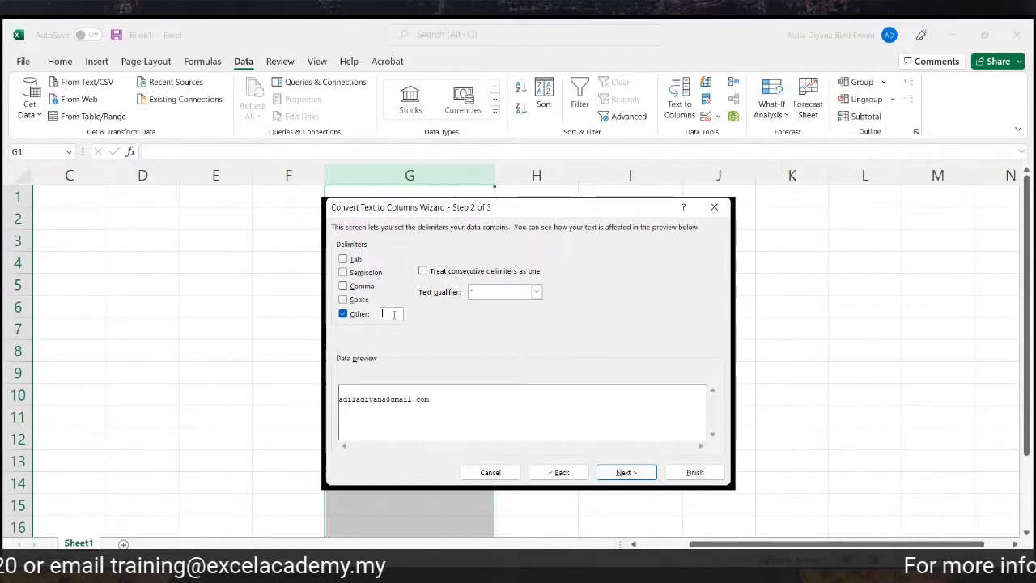
type("@")
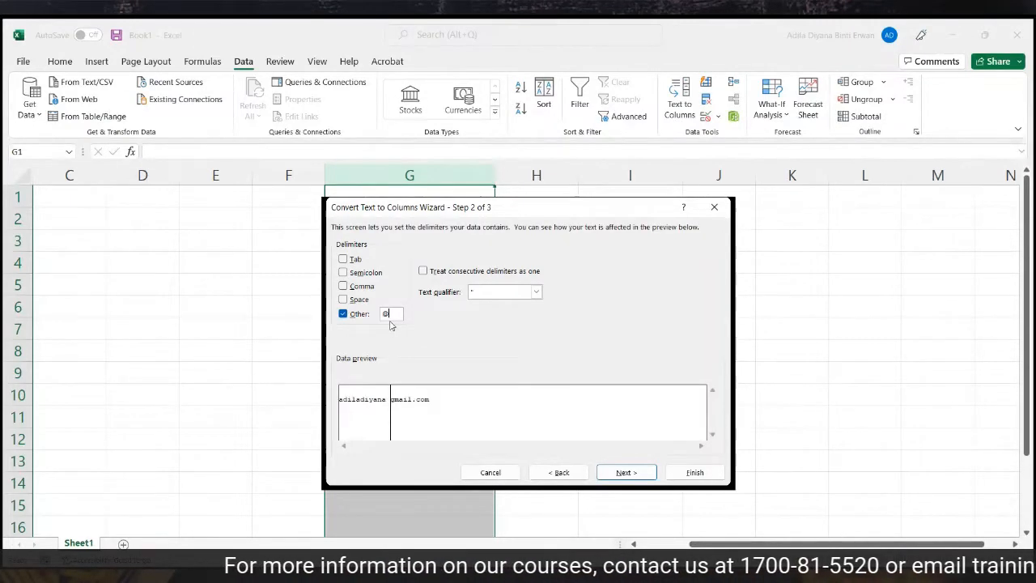
left_click(626, 472)
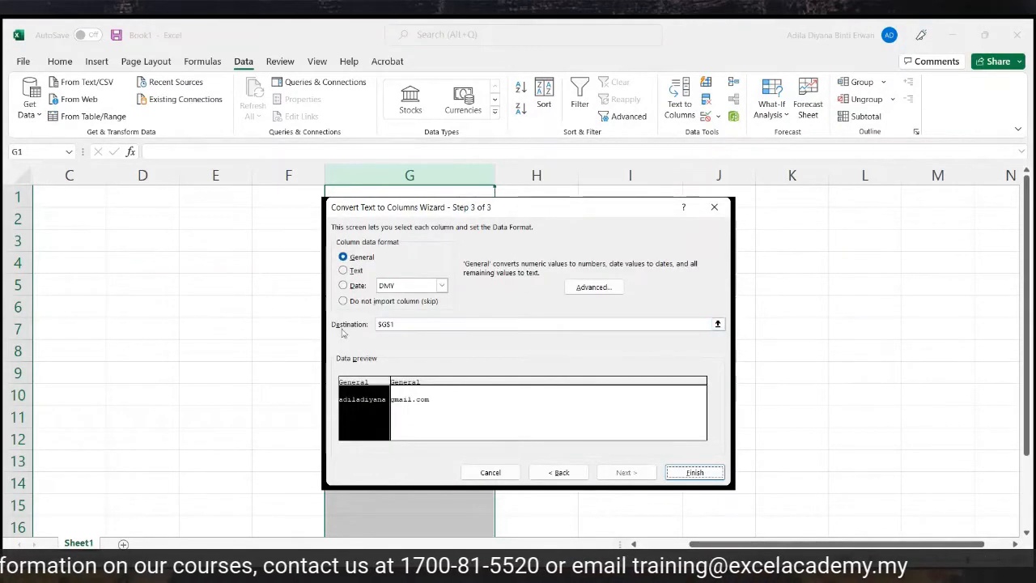
Set the split destination to $H$3 and finish the split.
double_click(402, 324)
key("BackSpace")
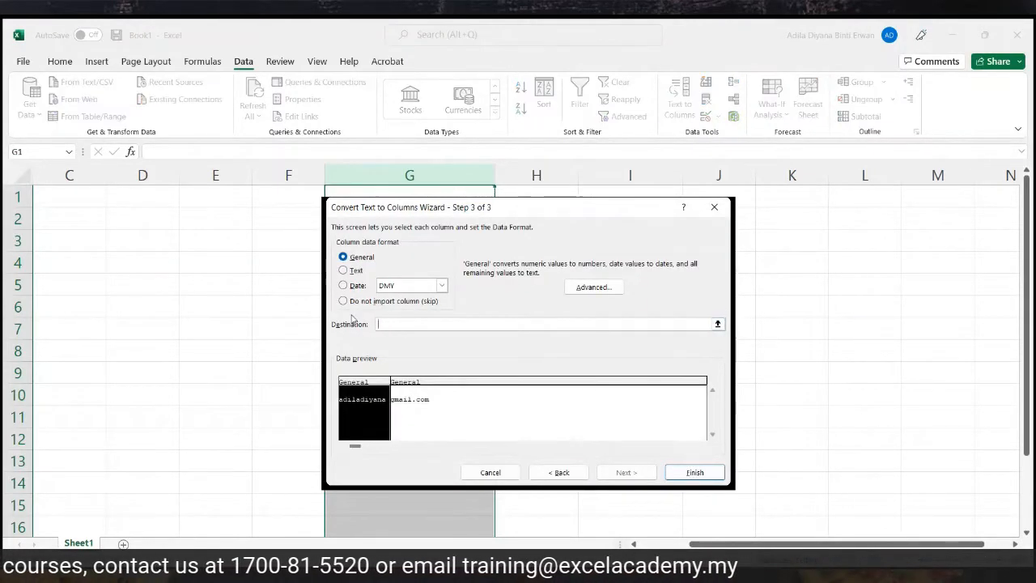
left_click_drag(593, 215, 781, 289)
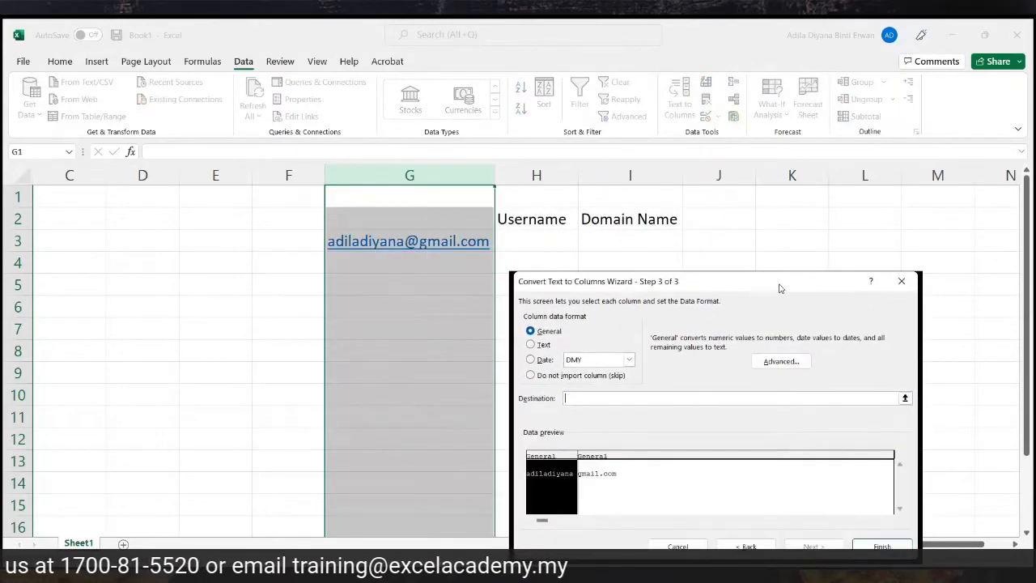
left_click(550, 242)
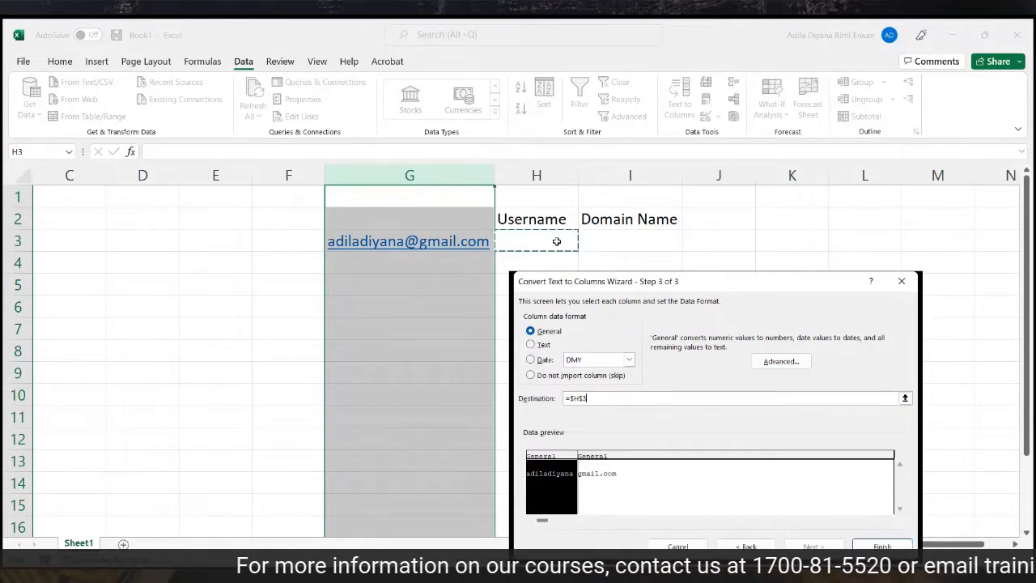
left_click_drag(810, 314, 785, 257)
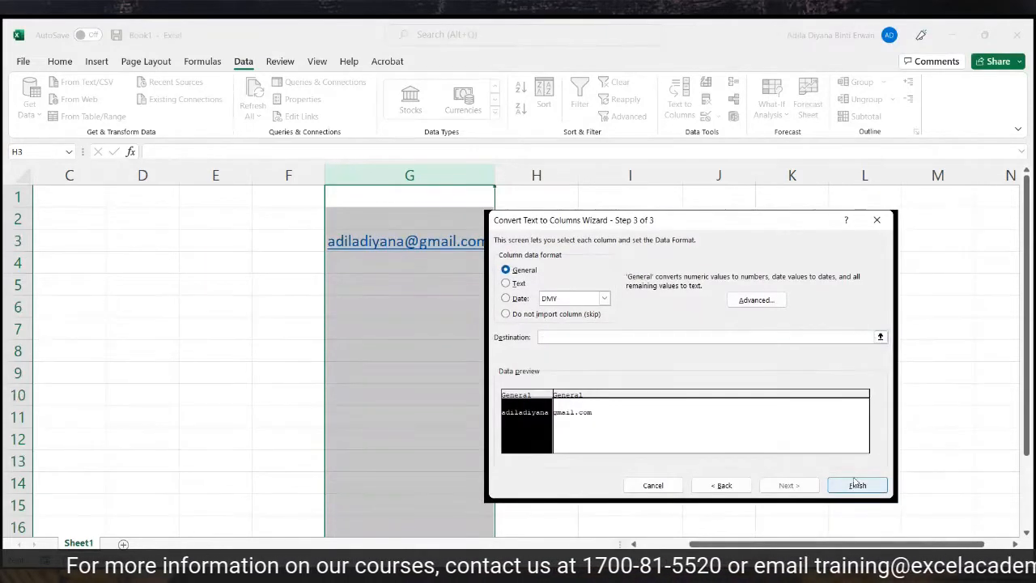
left_click(857, 485)
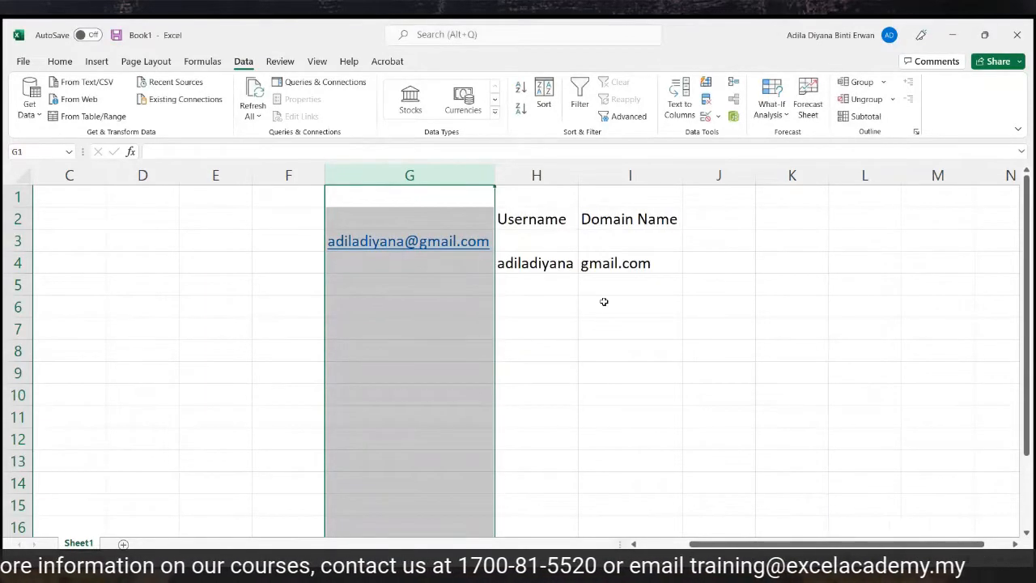
Select G3:I4 with the sample e-mail and its username and domain, and delete it.
left_click(540, 270)
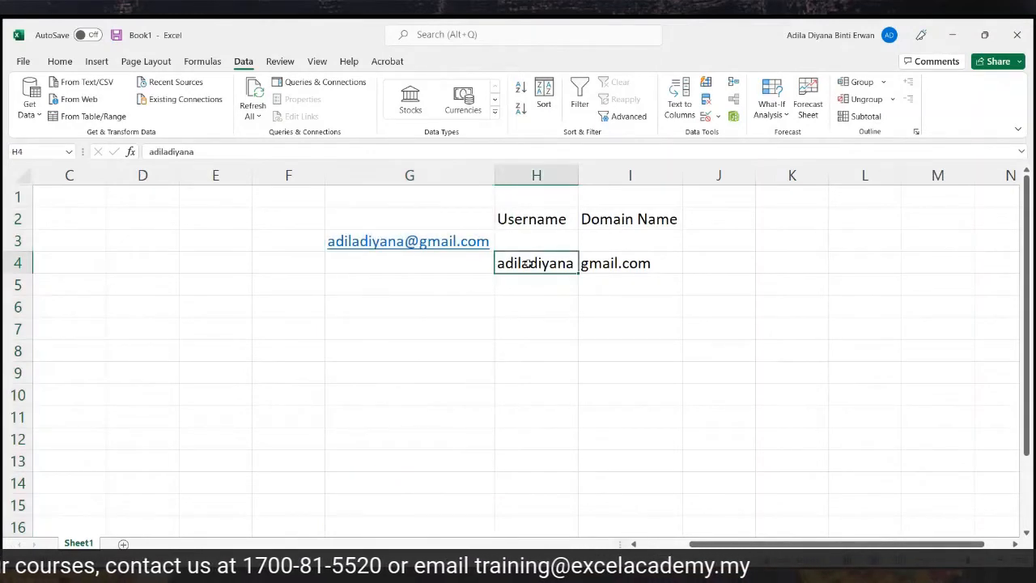
left_click_drag(524, 263, 615, 259)
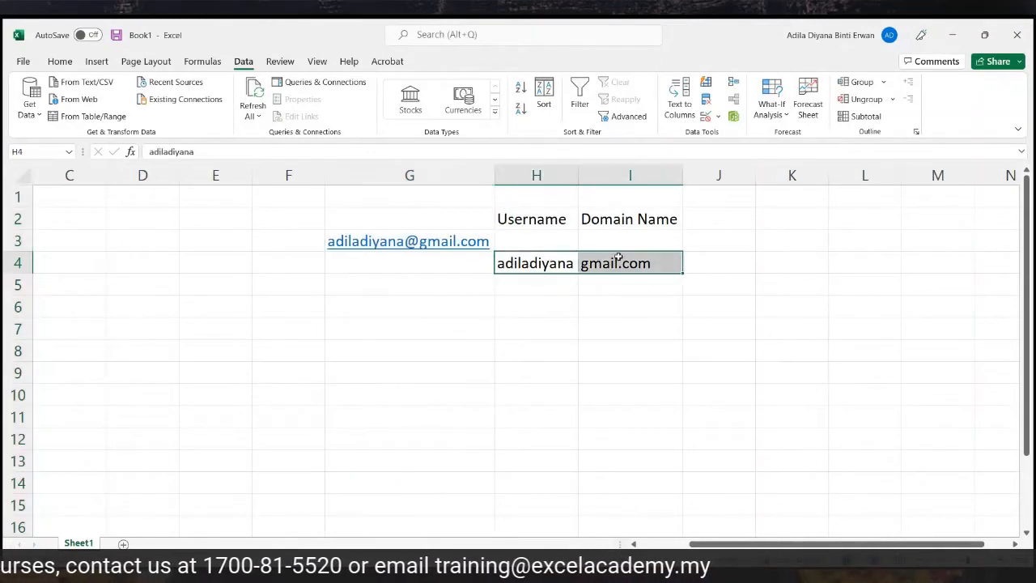
left_click(564, 270)
left_click(620, 268)
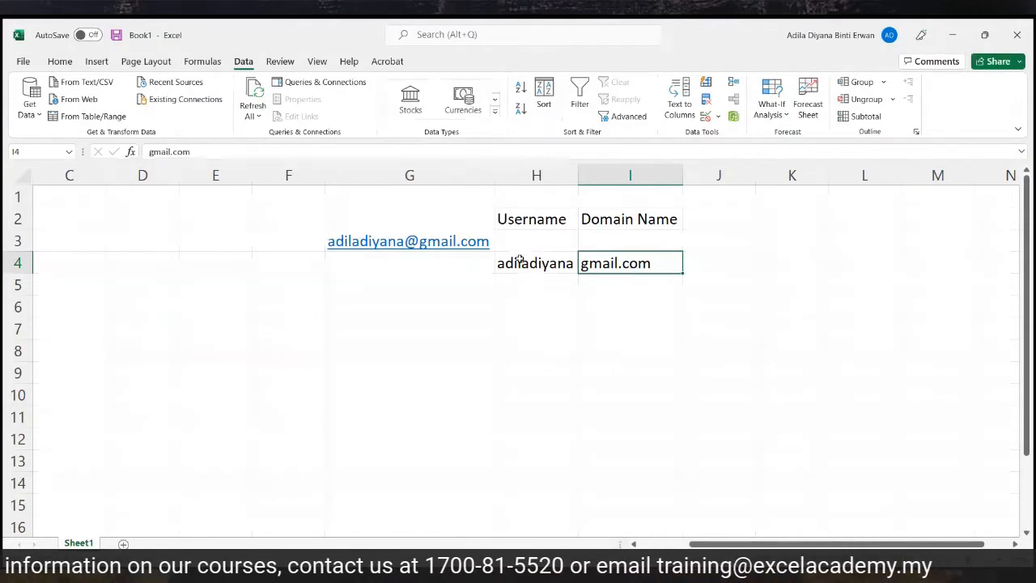
left_click_drag(629, 264, 441, 237)
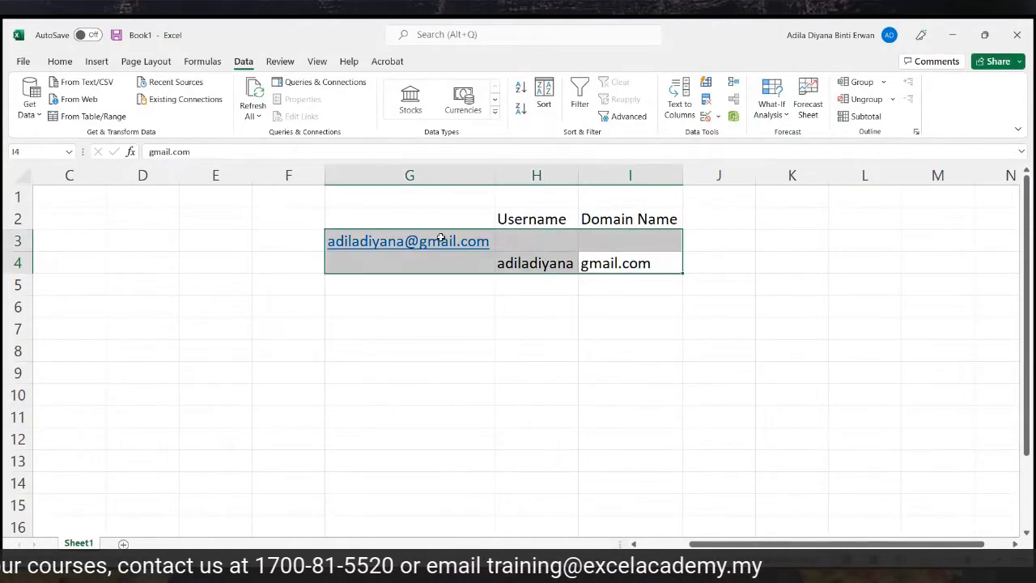
key("Delete")
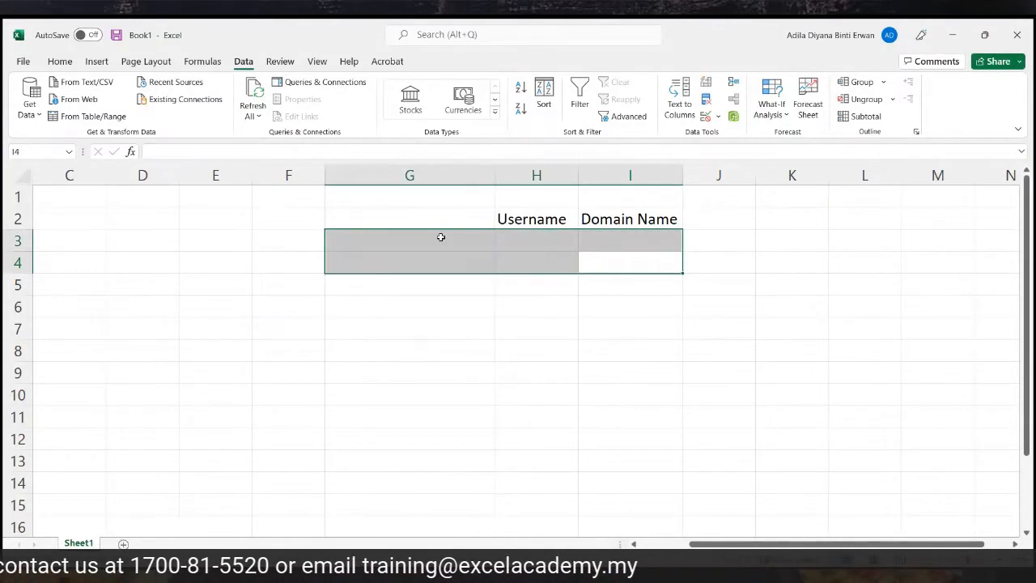
Rename the Username and Domain Name headers to First Name and Last Name.
left_click(511, 218)
type("First Name")
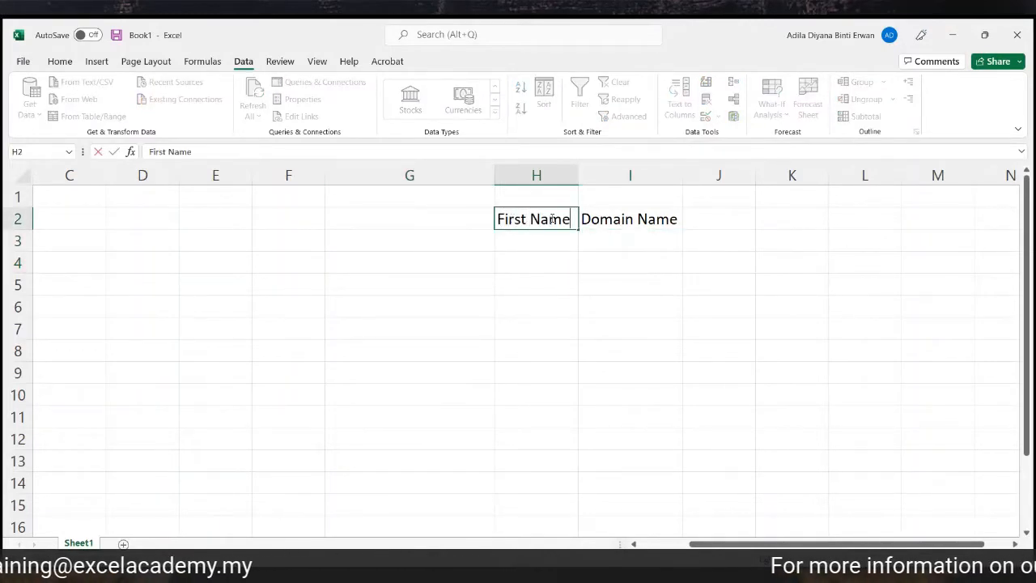
left_click(628, 217)
type("Last MN")
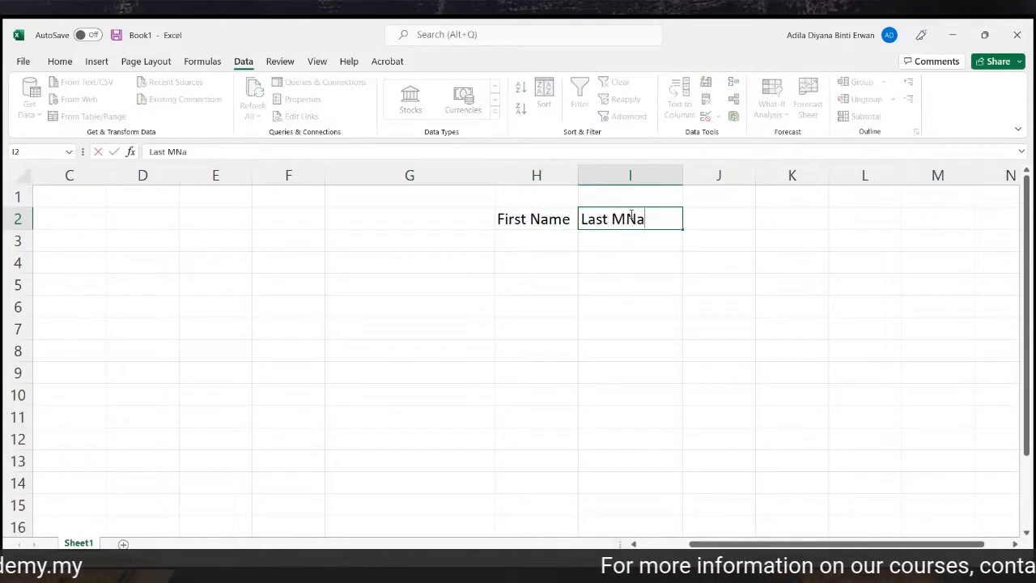
key("BackSpace")
type("Name")
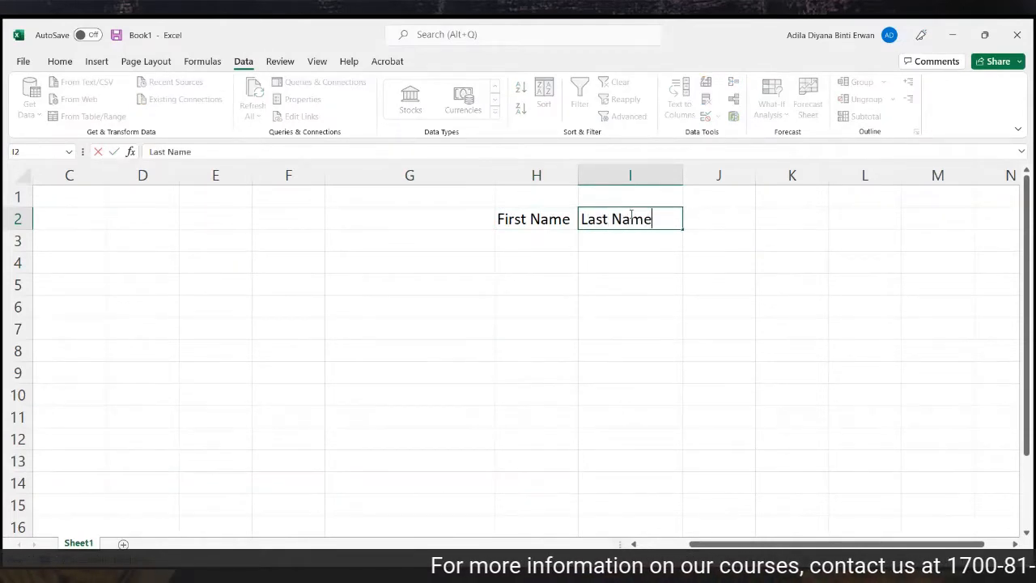
Type a sample full name into G3, then clear it again.
left_click(461, 238)
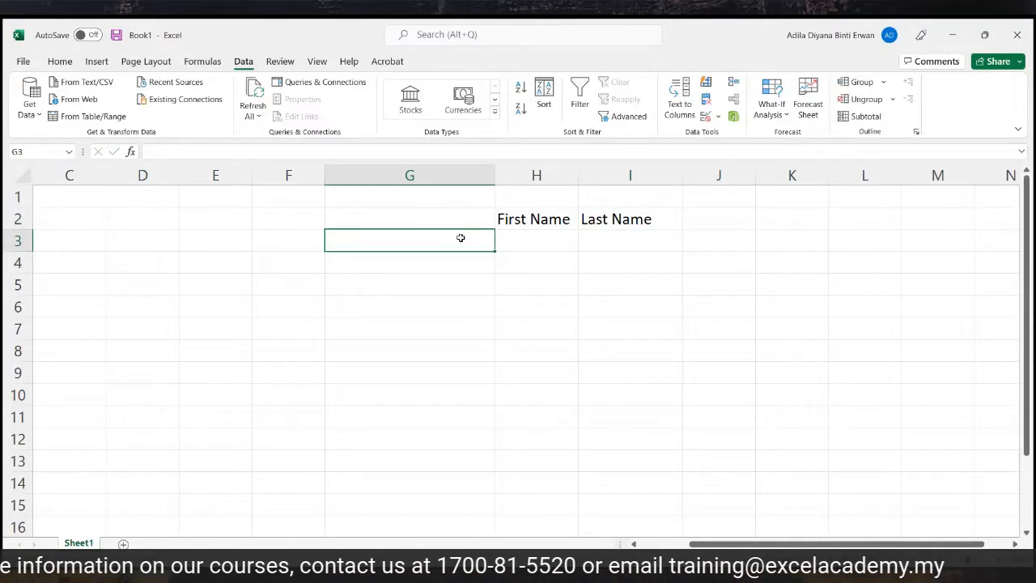
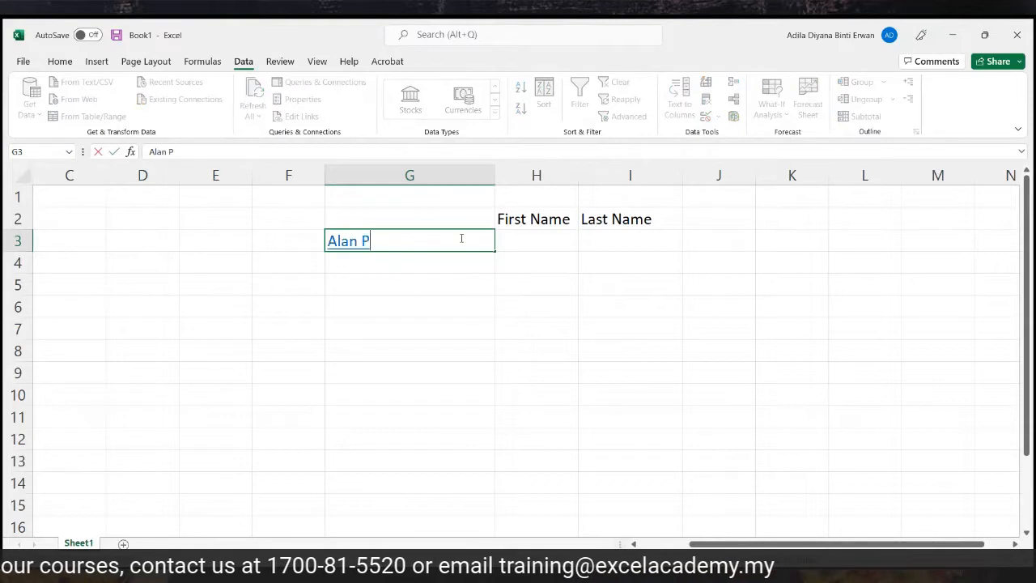
left_click(372, 306)
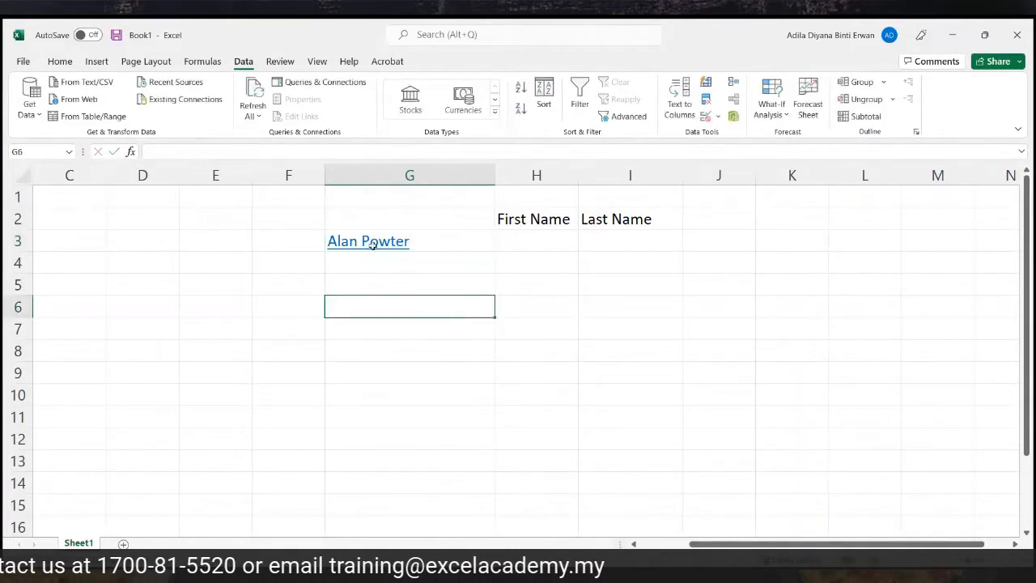
right_click(369, 243)
left_click(306, 326)
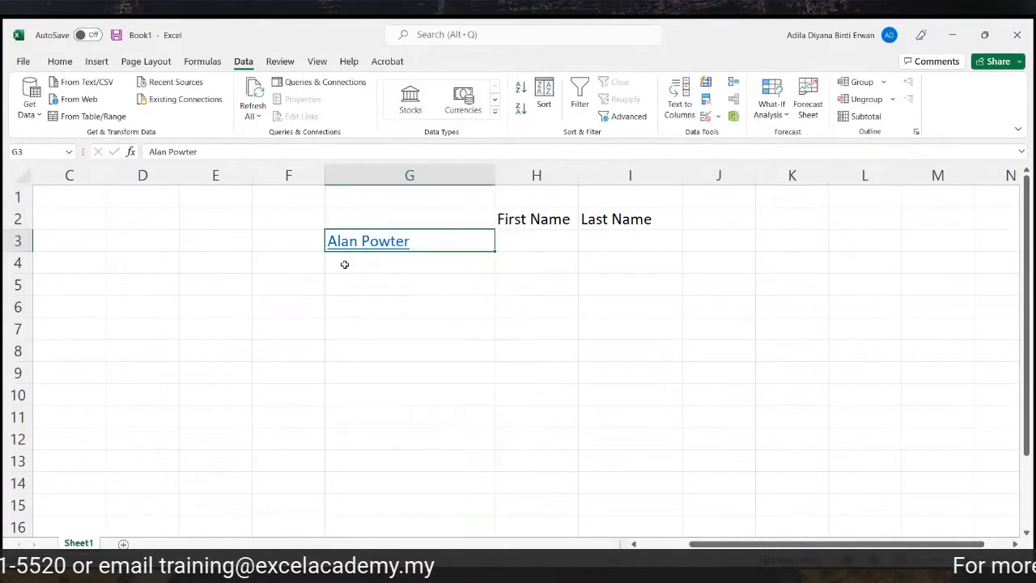
right_click(363, 245)
left_click(320, 320)
left_click(356, 306)
left_click(421, 238)
key("Delete")
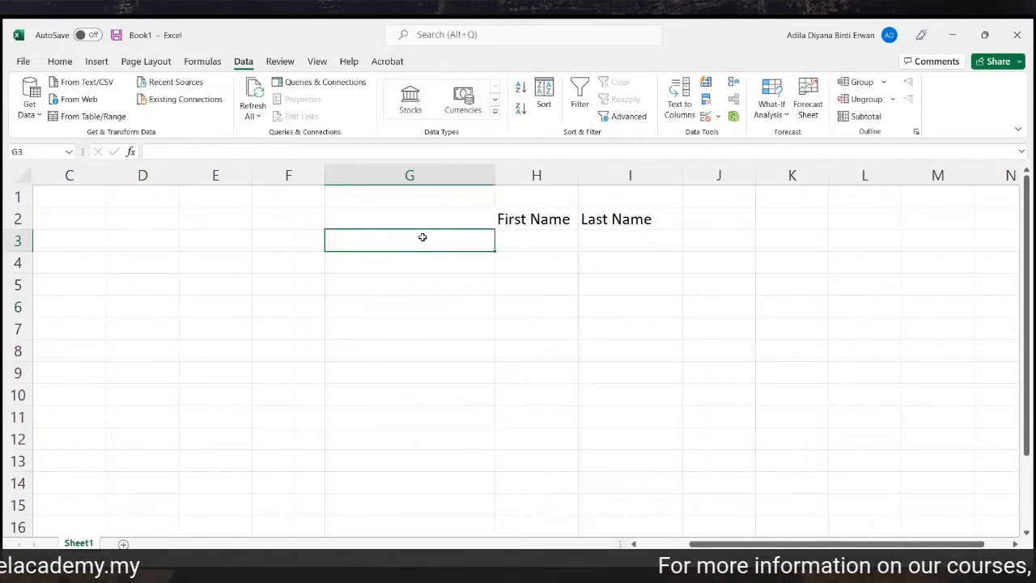
Move the First Name and Last Name headers to row 4, enter a sample full name in G5, and select column G.
left_click(462, 222)
left_click_drag(530, 217, 513, 262)
left_click(424, 289)
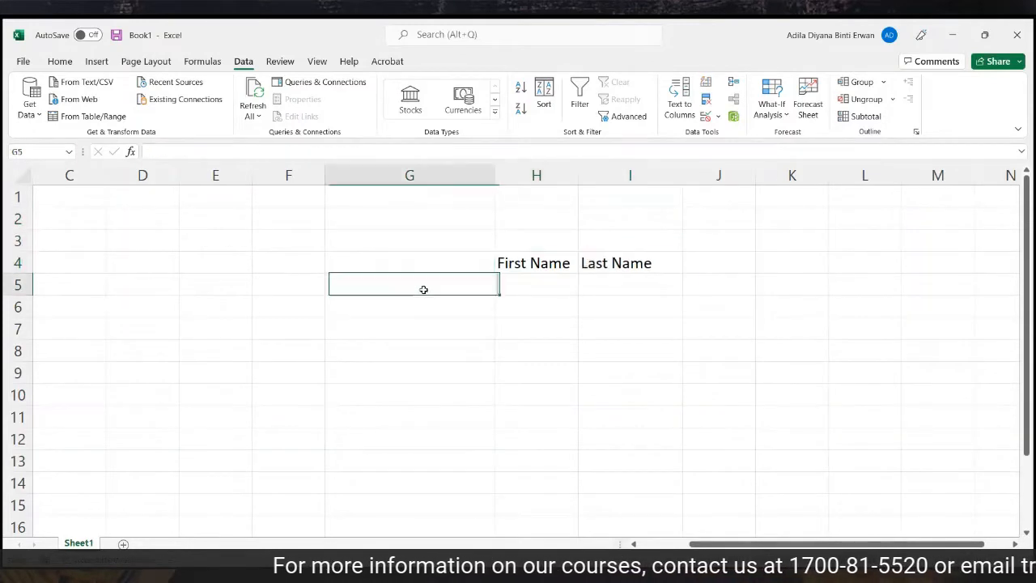
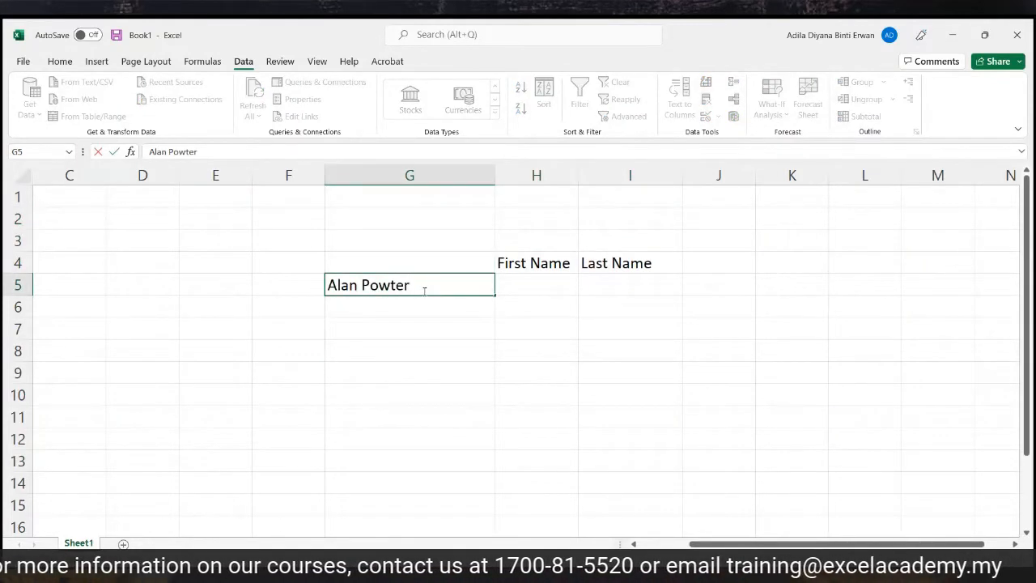
left_click(444, 342)
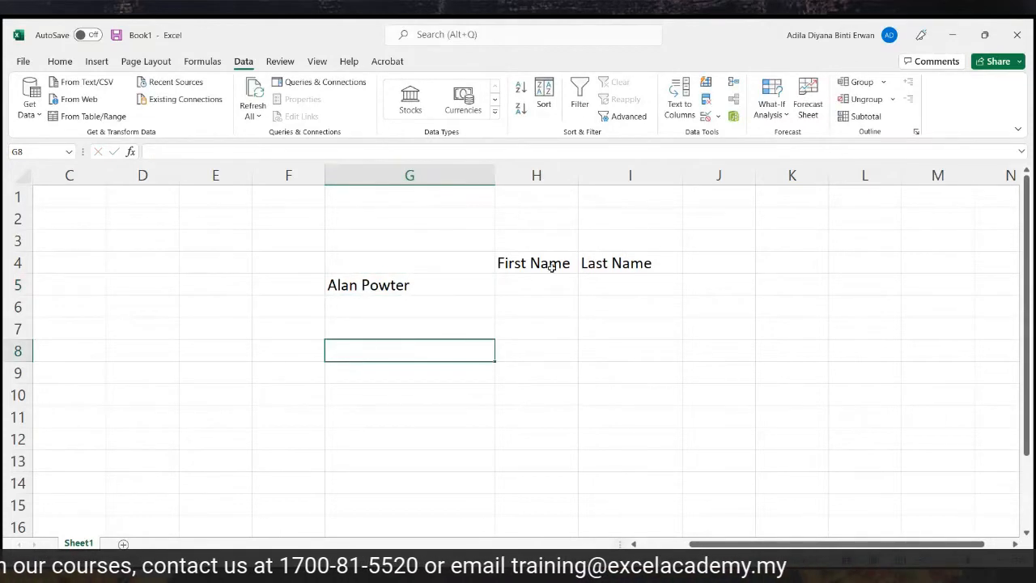
left_click(411, 174)
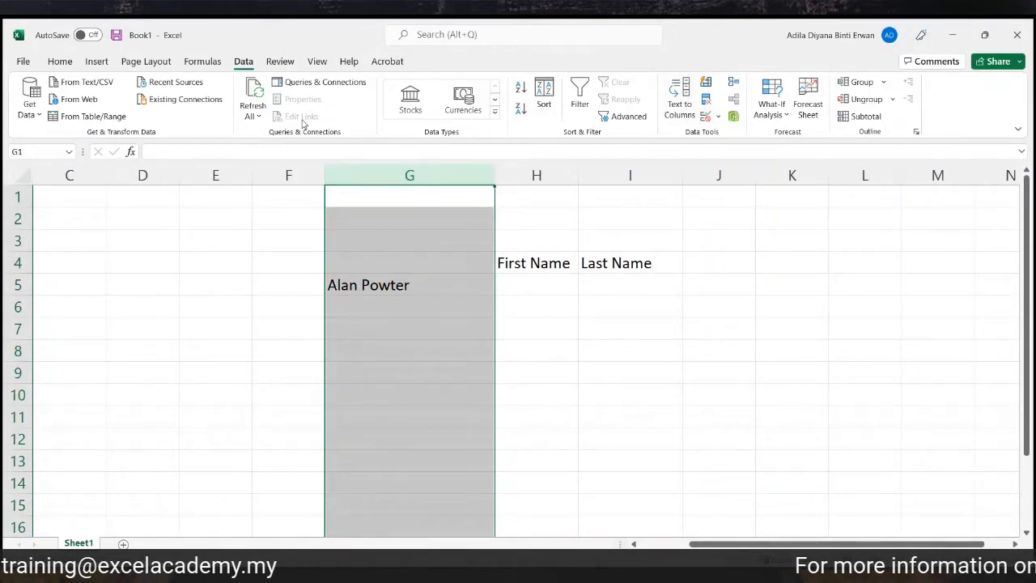
In Text to Columns, split the names at Space and turn off the '@' custom delimiter.
left_click(679, 98)
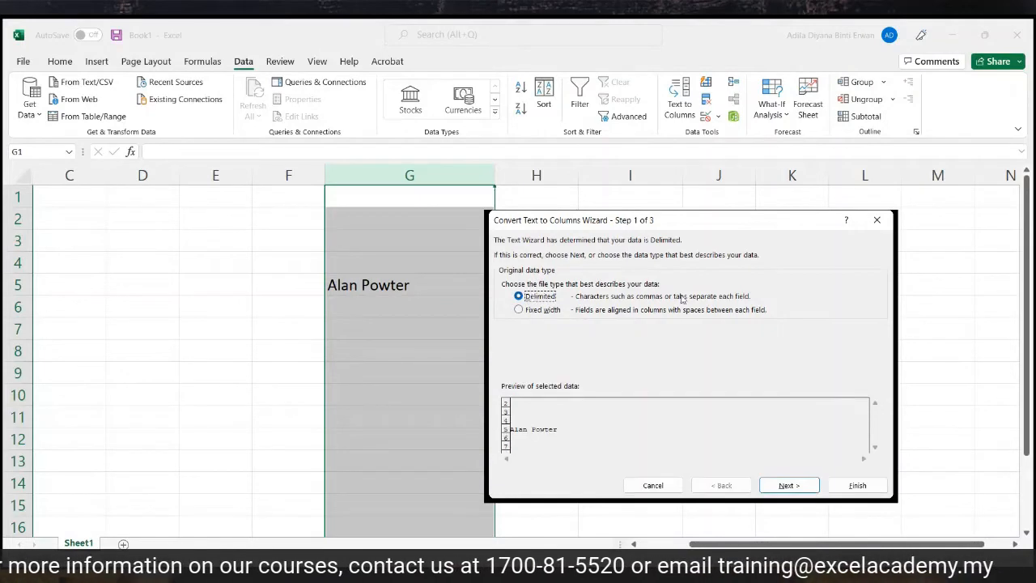
left_click(790, 486)
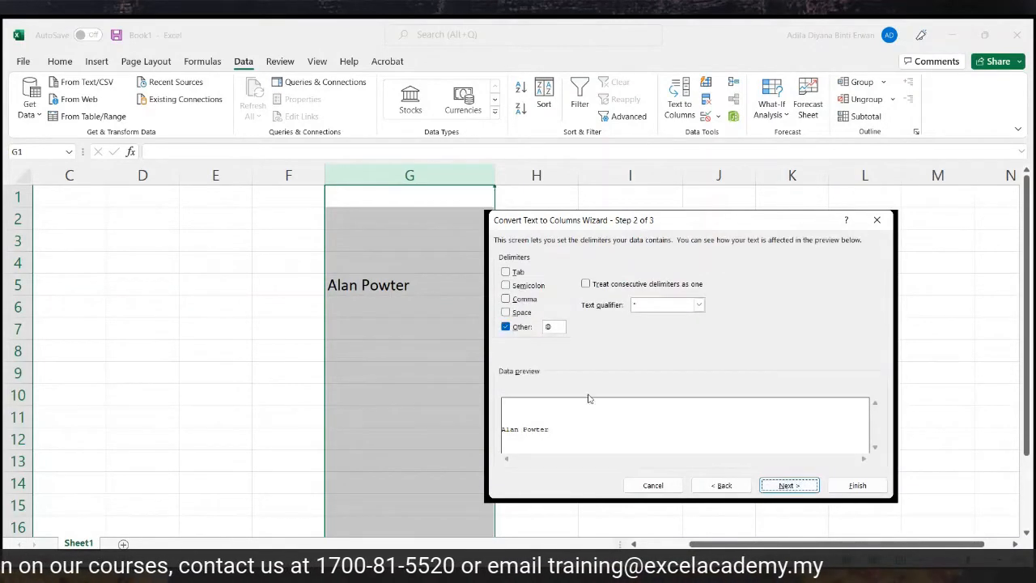
left_click(506, 312)
left_click(506, 327)
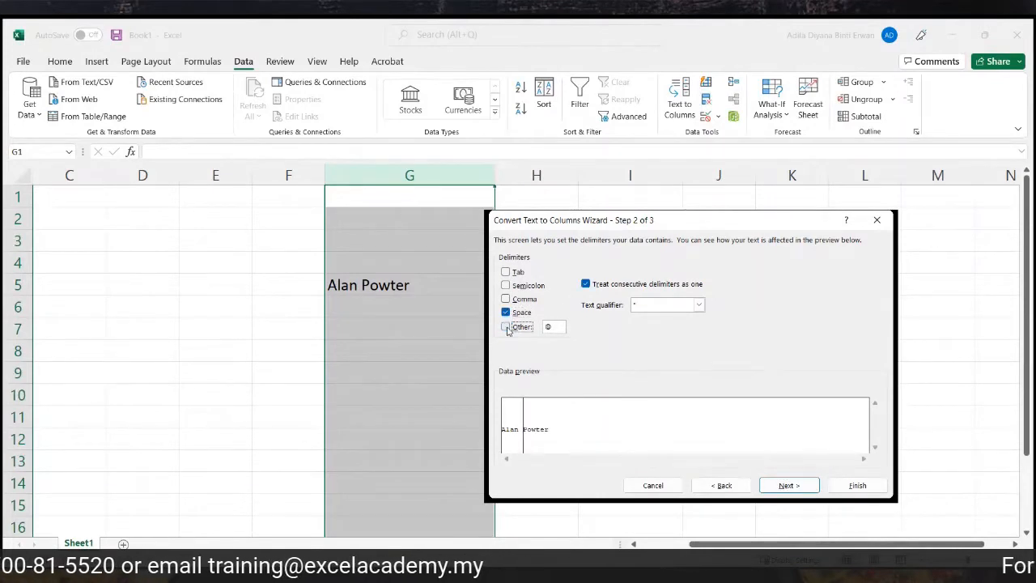
left_click(555, 327)
left_click(506, 327)
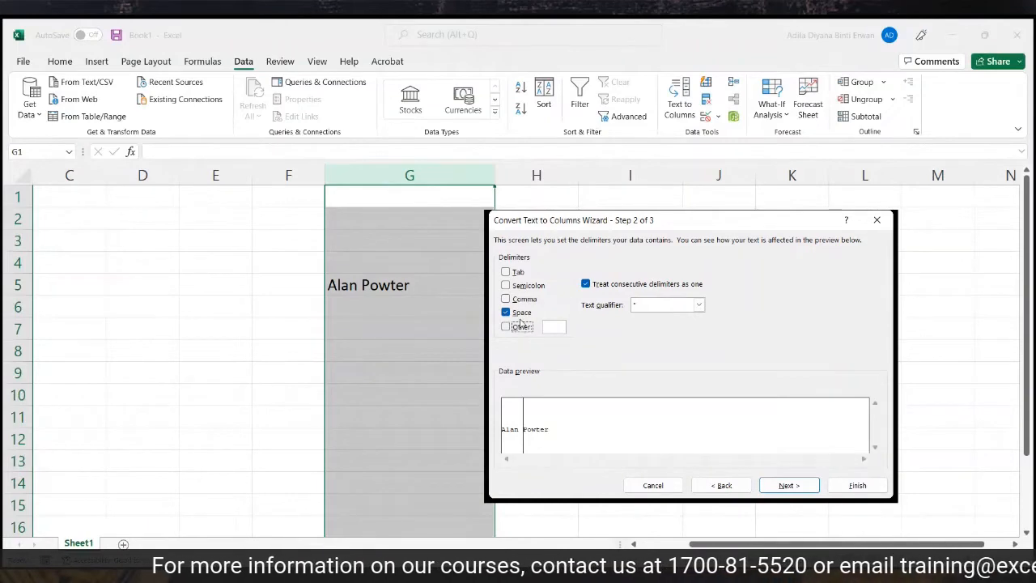
left_click(787, 485)
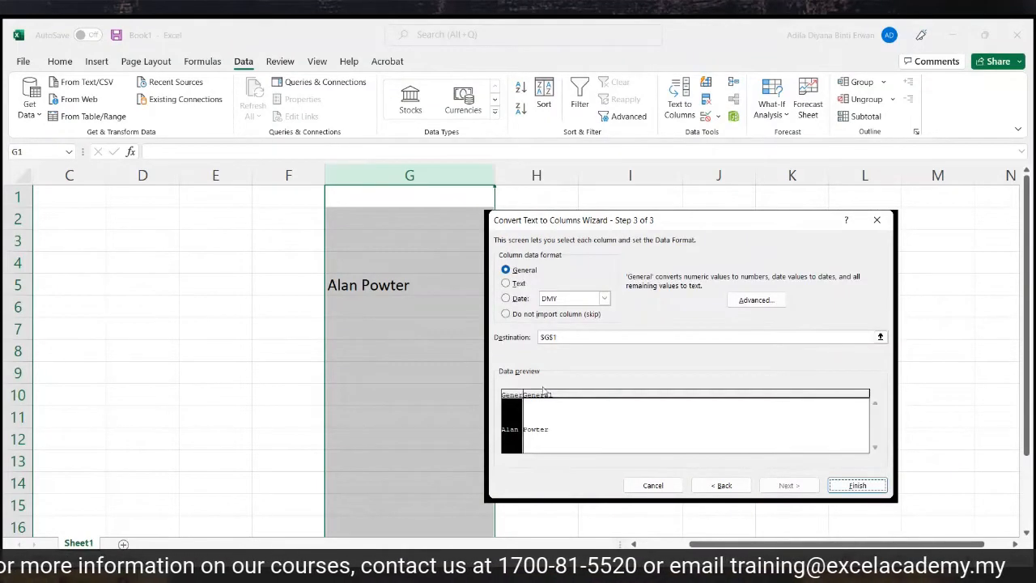
Set the destination to H5, finish, and check the split first and last names.
left_click_drag(705, 224, 796, 364)
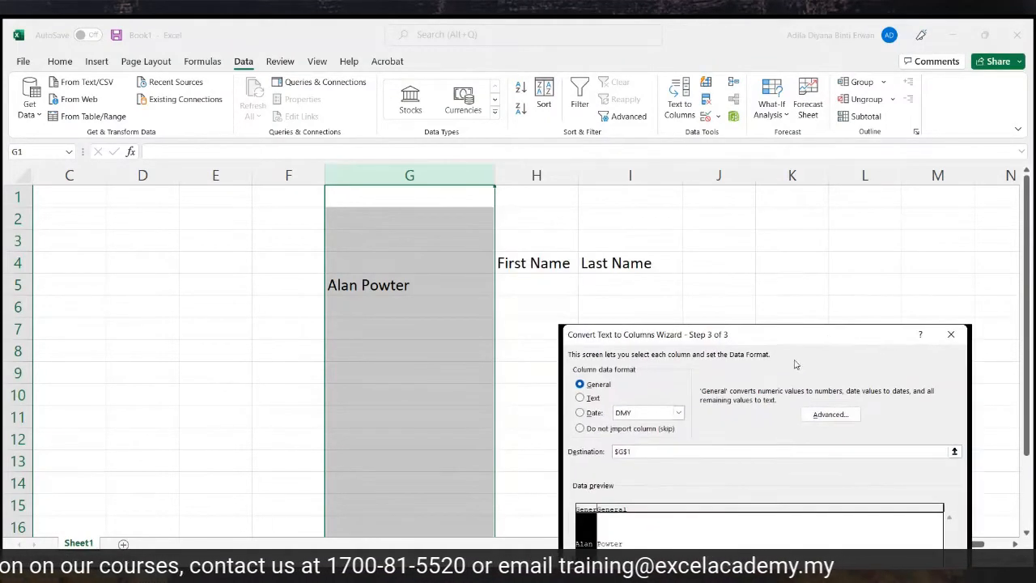
left_click(650, 456)
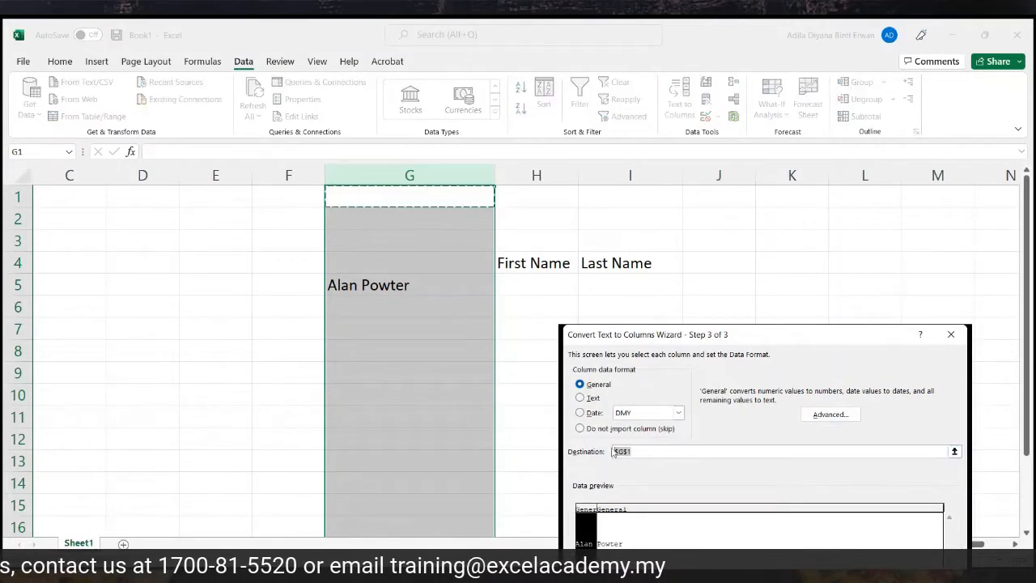
left_click(551, 281)
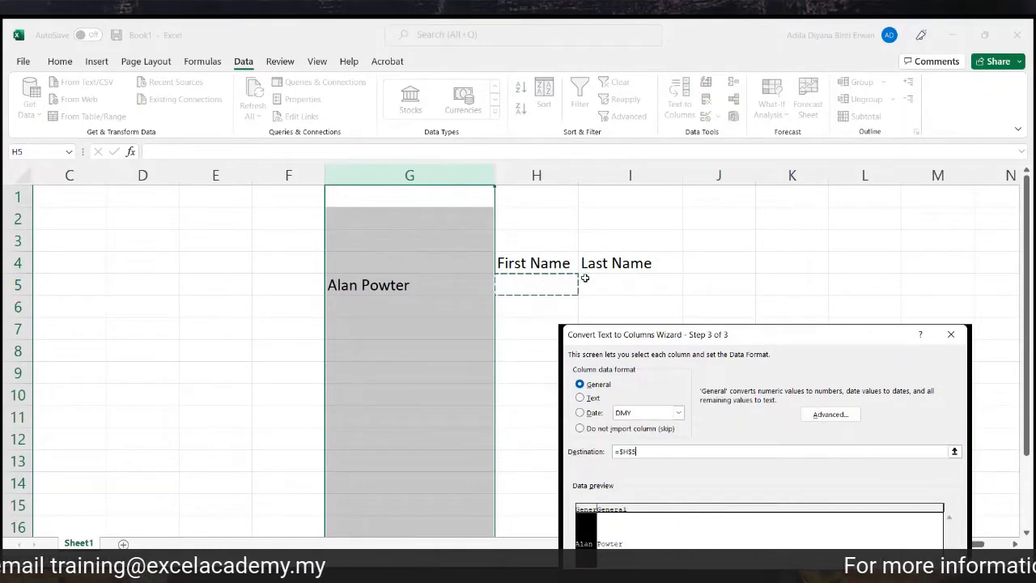
scroll(830, 418, "down", 1)
left_click_drag(800, 343, 811, 252)
left_click(942, 508)
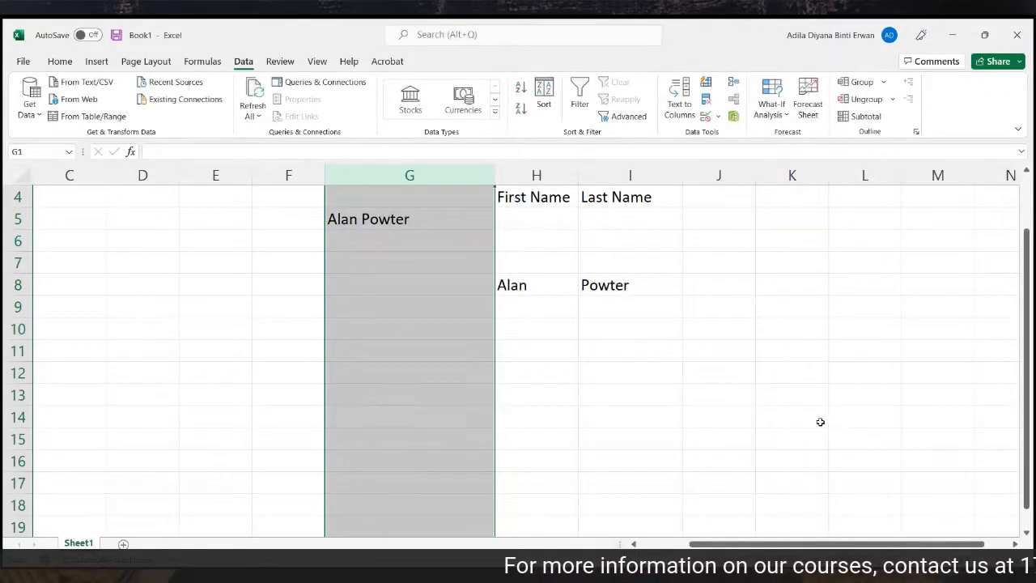
scroll(810, 419, "up", 1)
left_click(792, 416)
left_click_drag(550, 353, 599, 352)
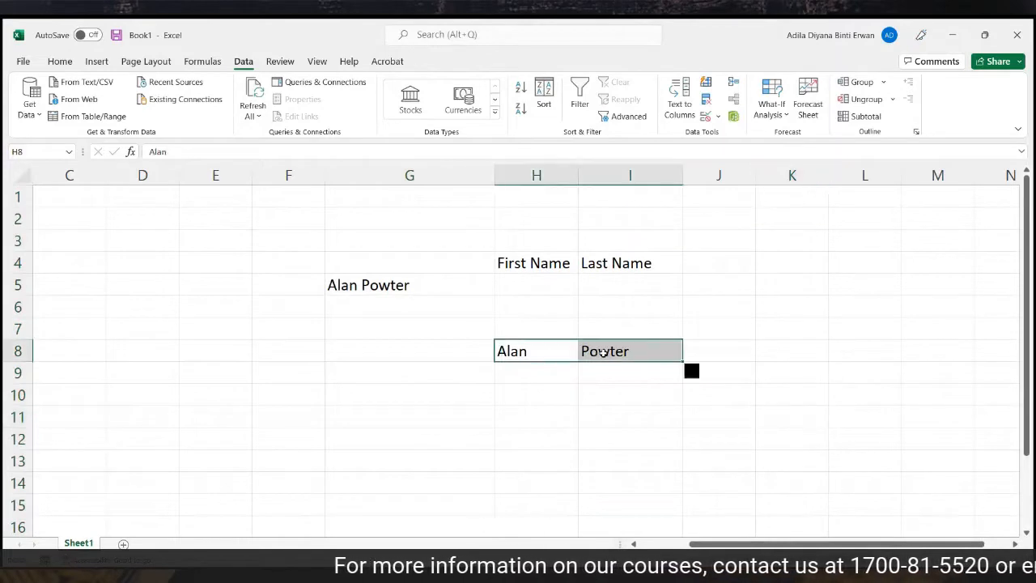
left_click(557, 351)
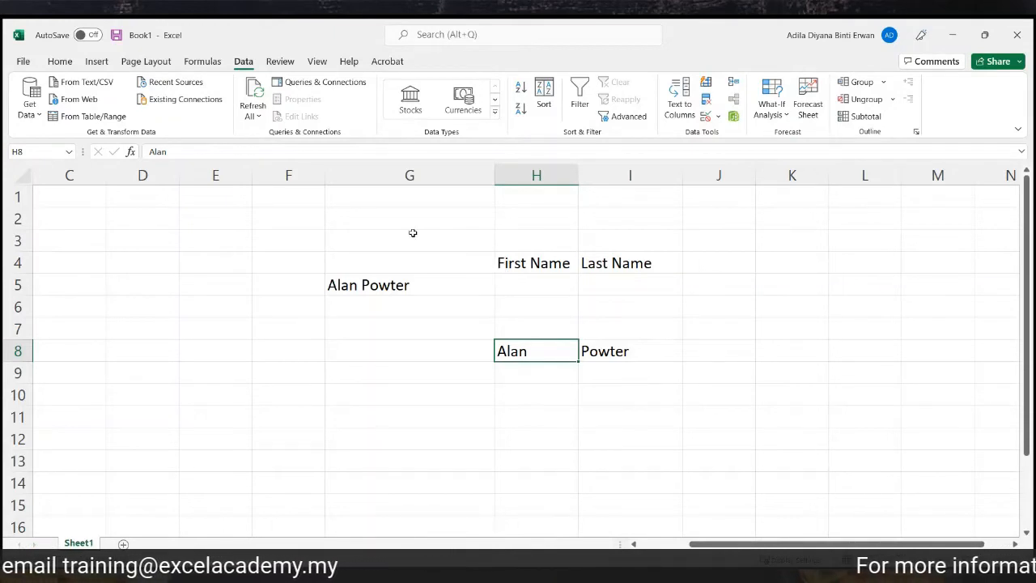
Clear the name example and its headers, and enter KFC123456789 in G5.
left_click_drag(400, 224, 620, 340)
key("Delete")
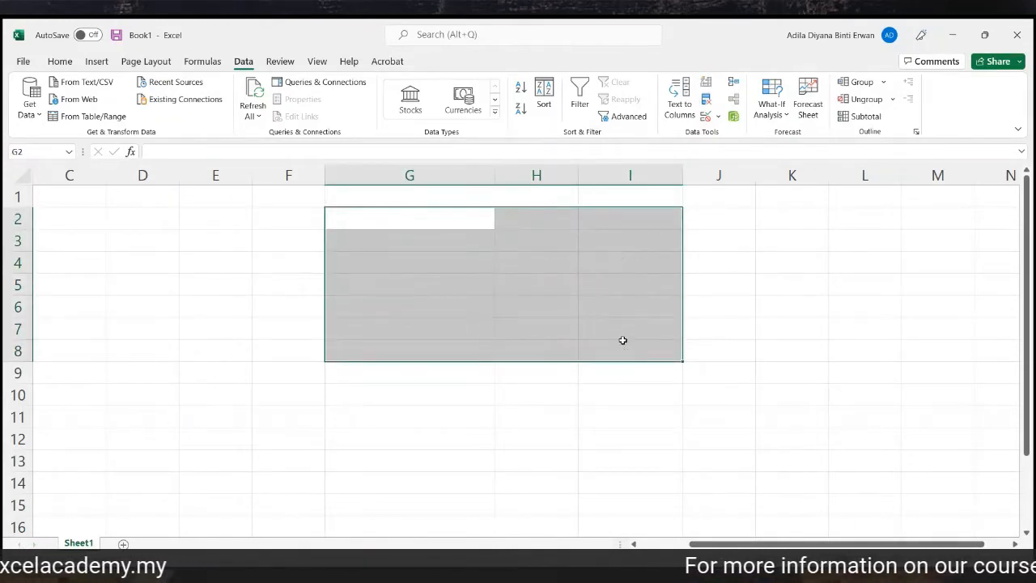
left_click(431, 236)
type("K")
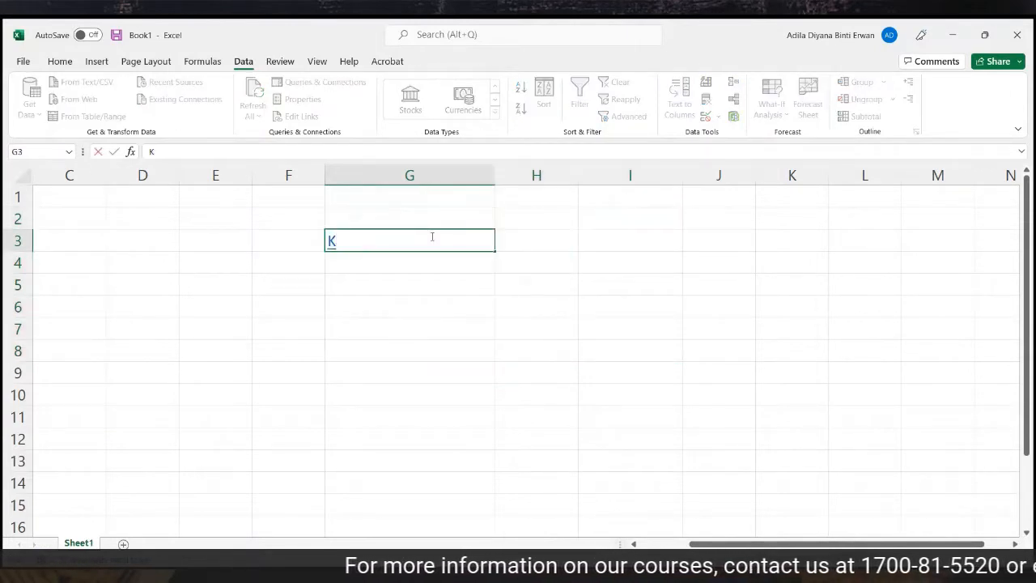
key("BackSpace")
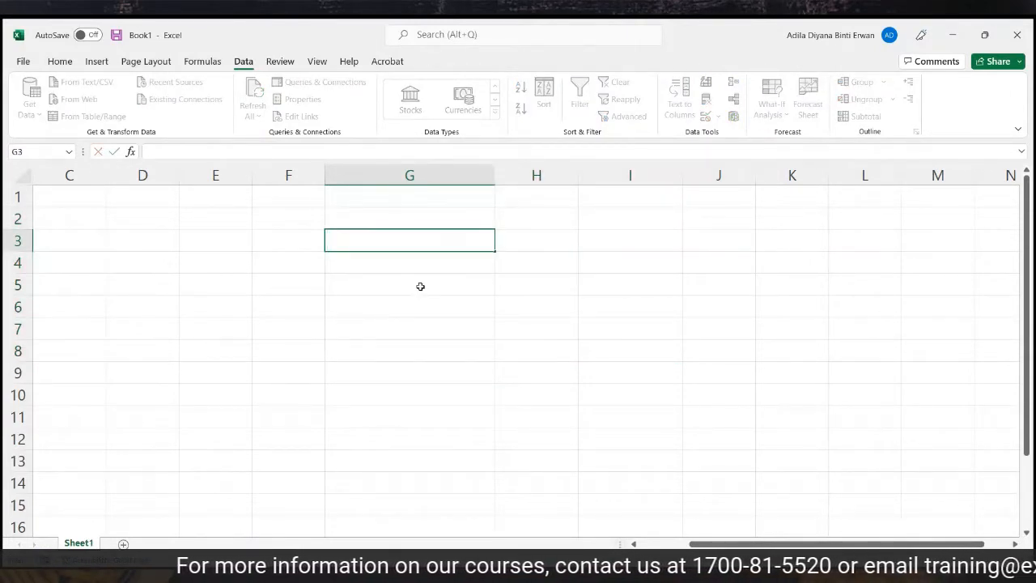
left_click(421, 286)
type("KFC123456789")
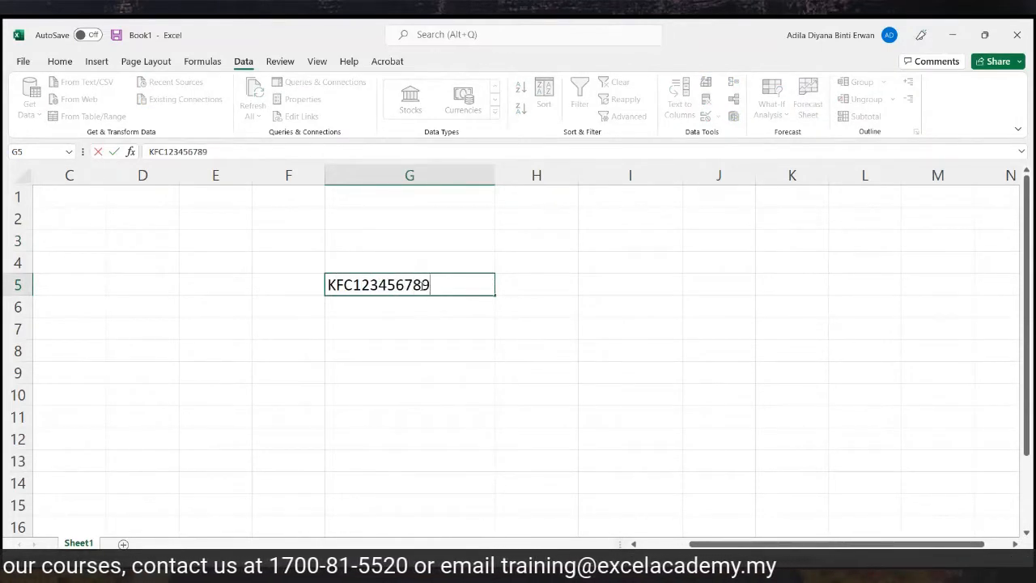
left_click(464, 262)
Add the headings Employee ID, Alphabet and Numbers in G4:I4, then select the ID in G5.
type("eMPL")
key("BackSpace")
key("BackSpace")
key("BackSpace")
key("BackSpace")
type("Employ")
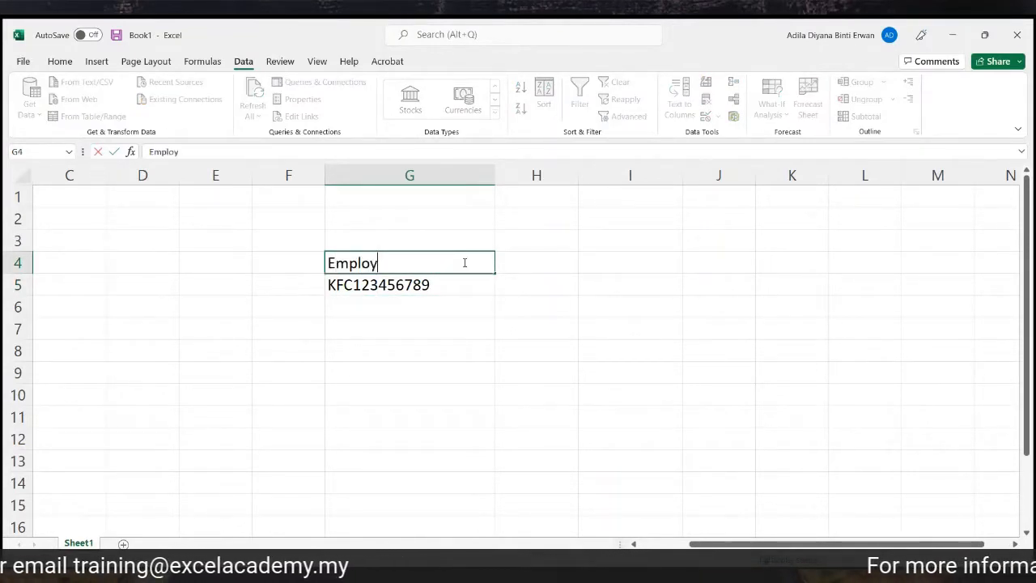
type("ee ID")
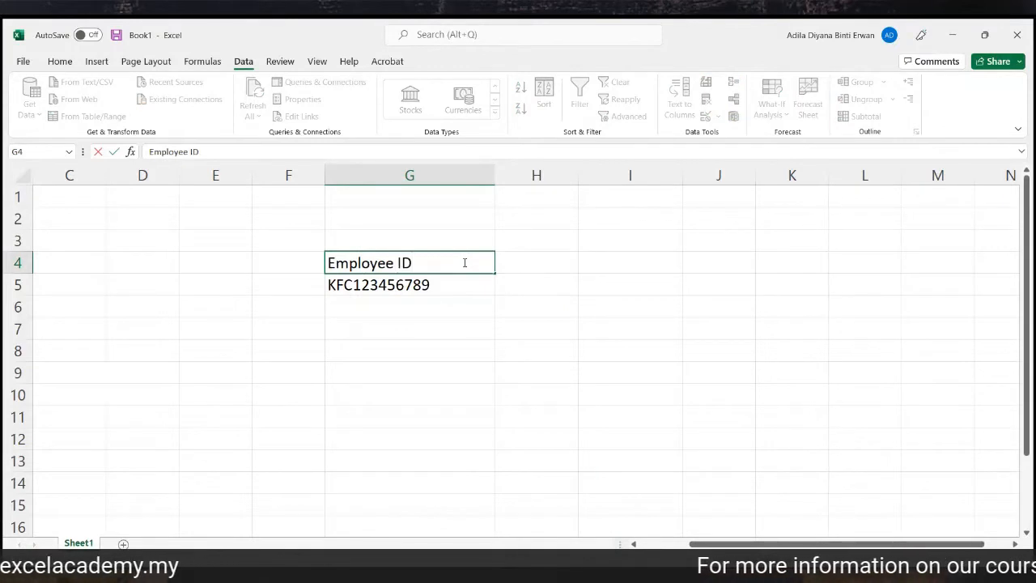
left_click(527, 260)
type("Alphabet")
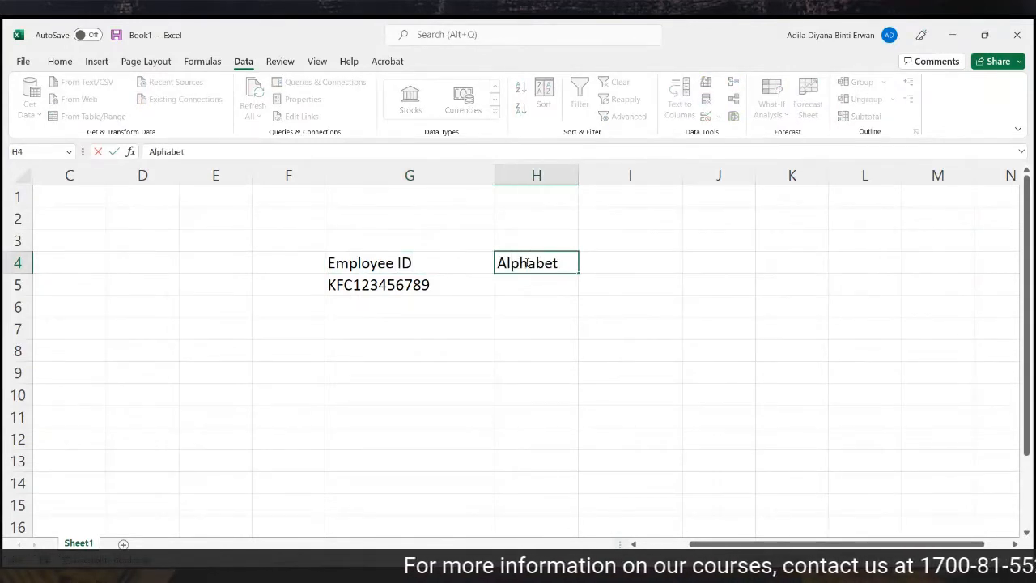
left_click(590, 261)
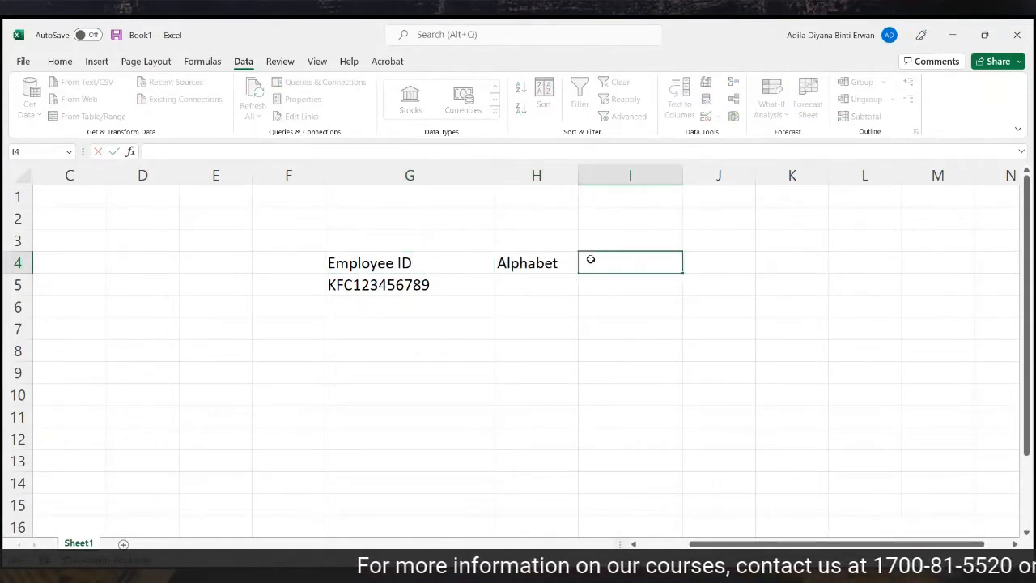
type("Numbers")
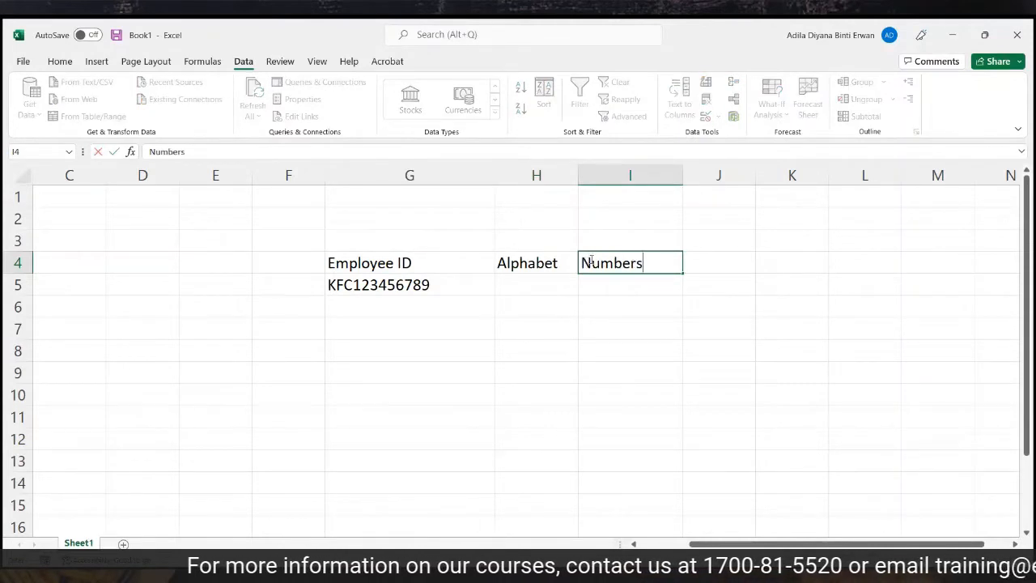
left_click(530, 285)
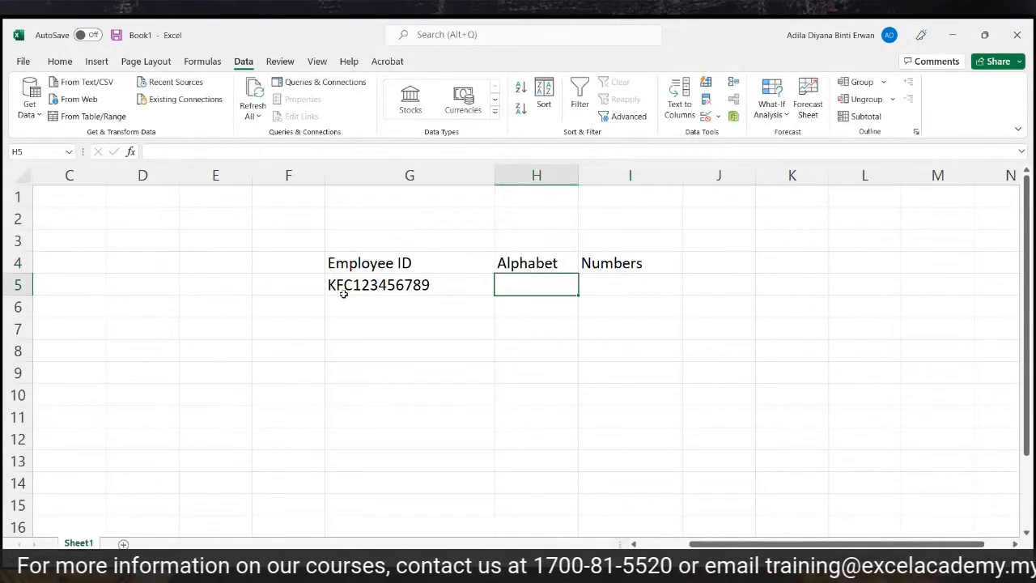
left_click(604, 279)
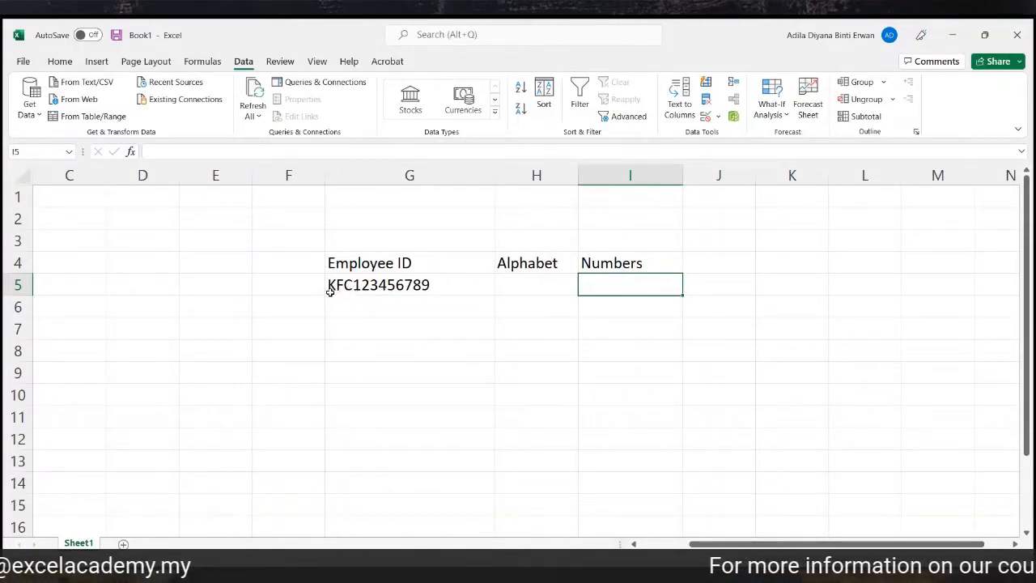
left_click(372, 285)
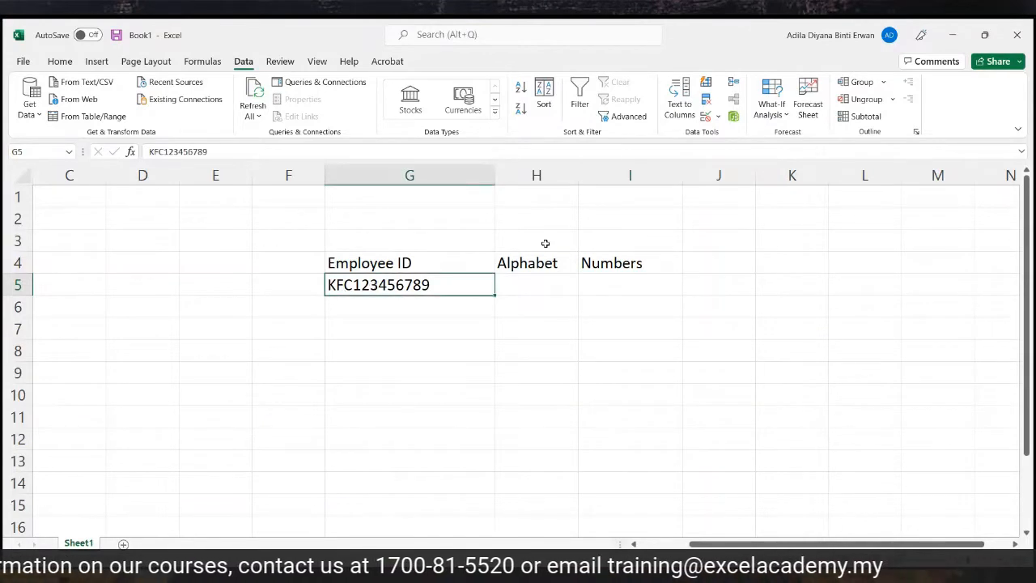
In Text to Columns, choose Fixed width and place a column break after KFC.
left_click(685, 111)
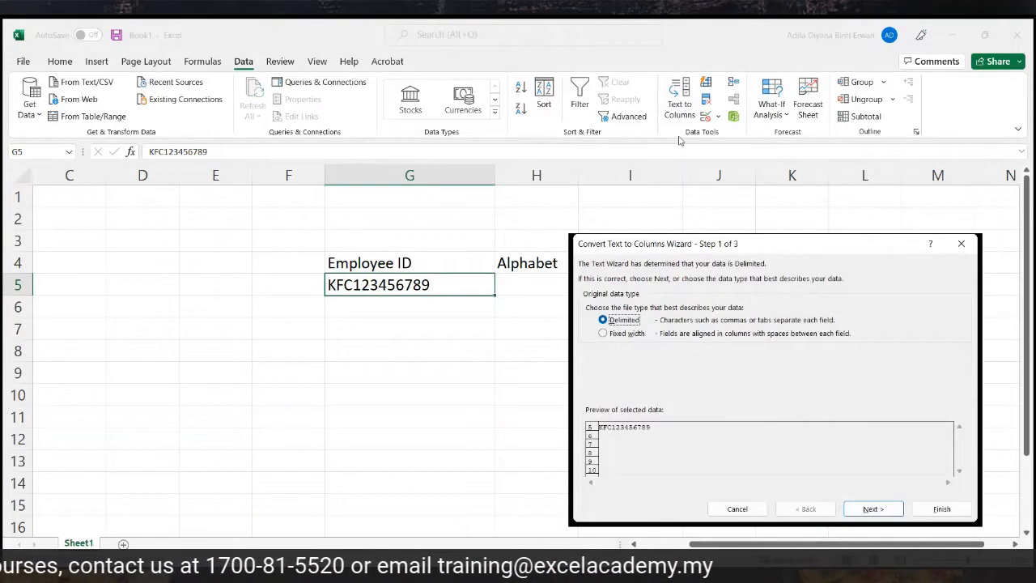
left_click(609, 338)
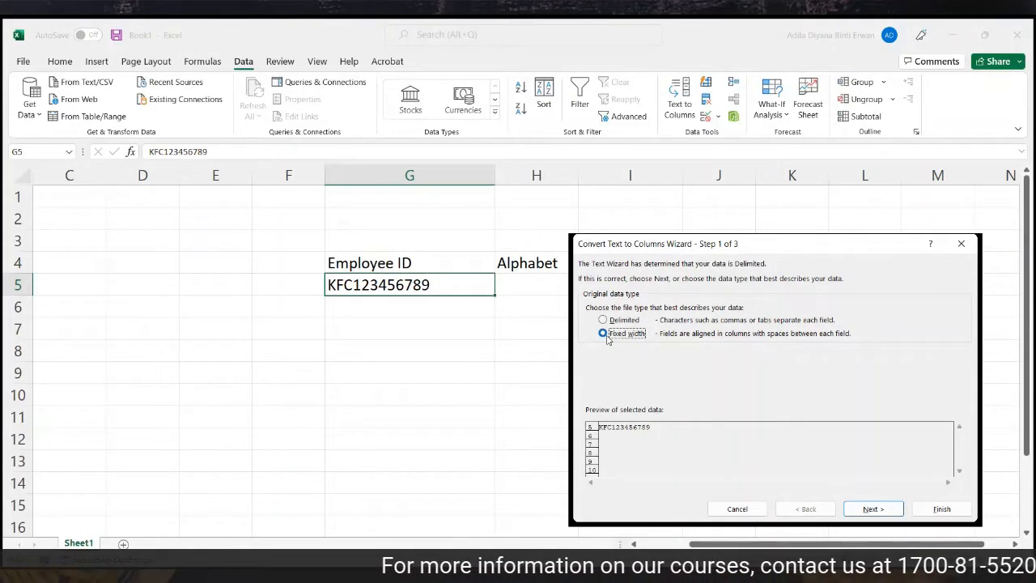
left_click(603, 332)
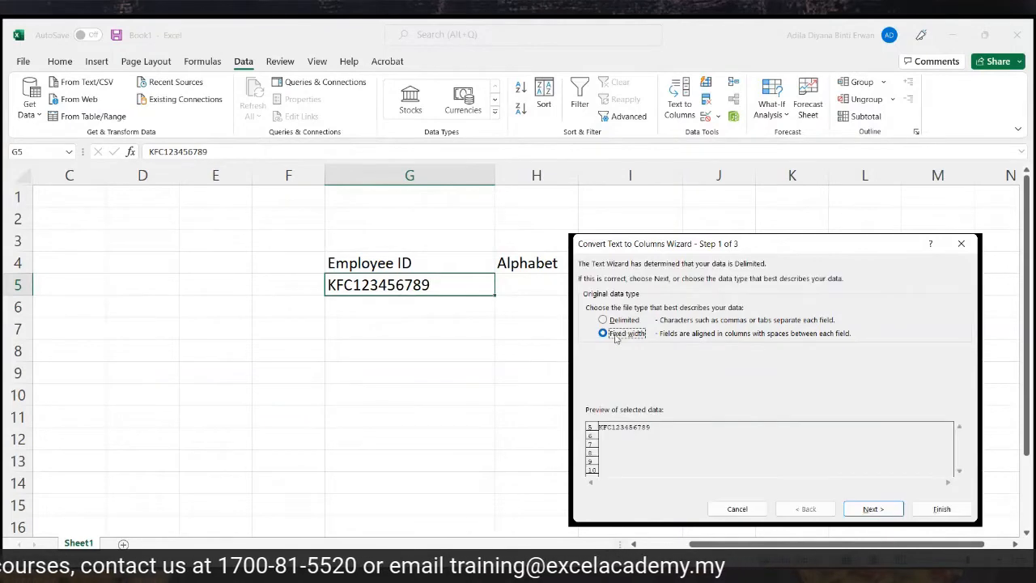
left_click_drag(825, 243, 607, 313)
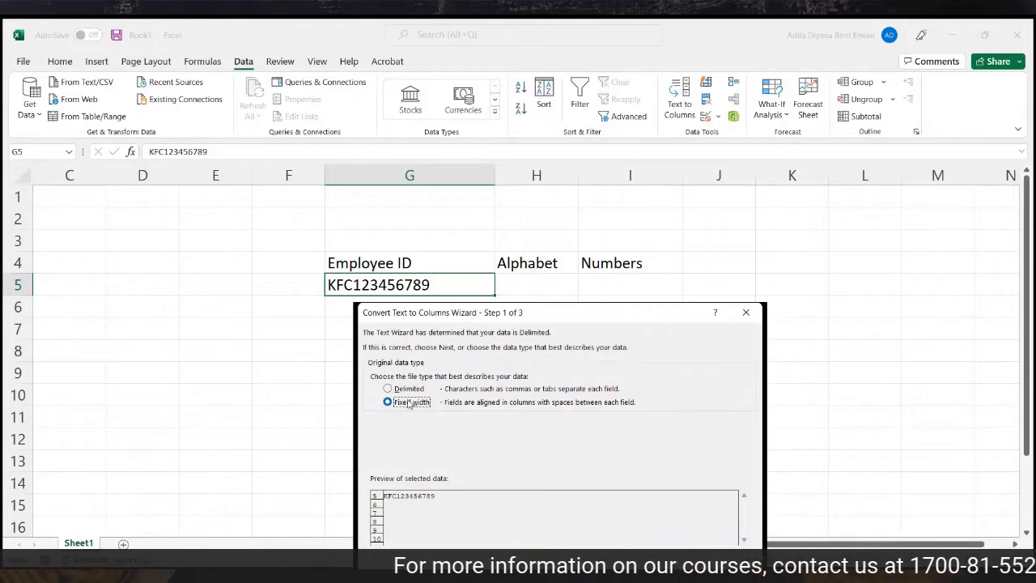
key("Return")
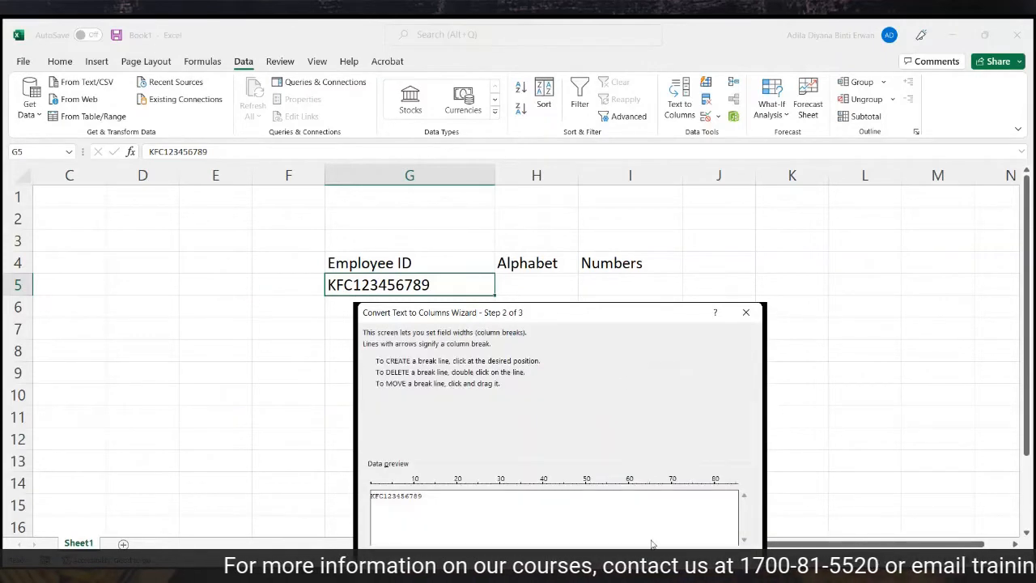
left_click_drag(615, 310, 772, 159)
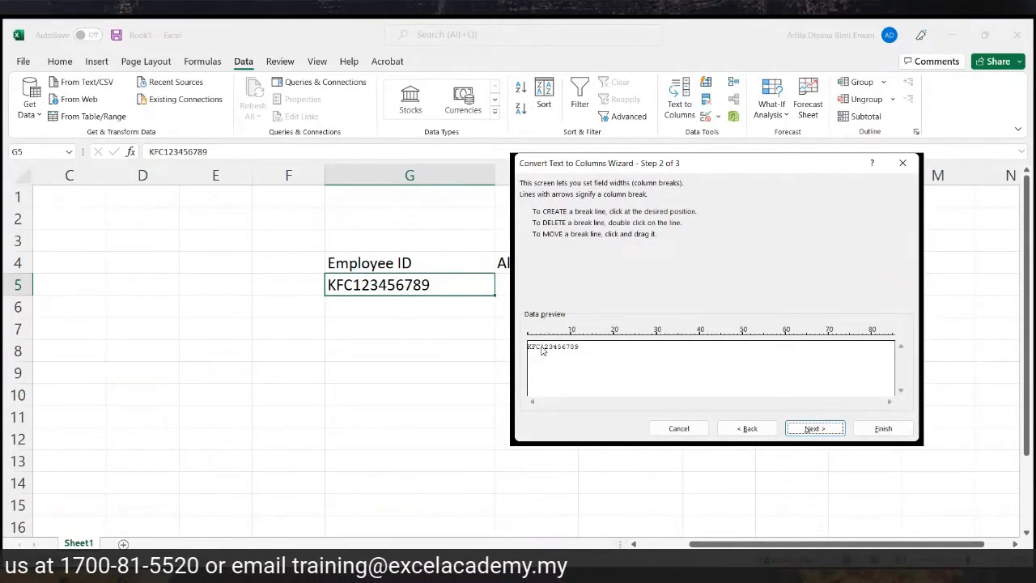
left_click(541, 350)
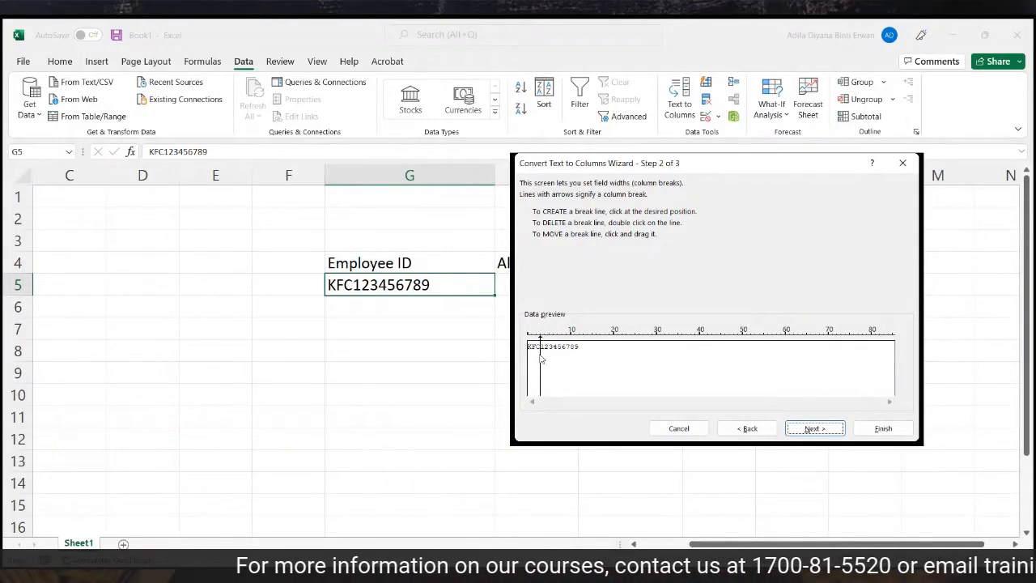
left_click(801, 428)
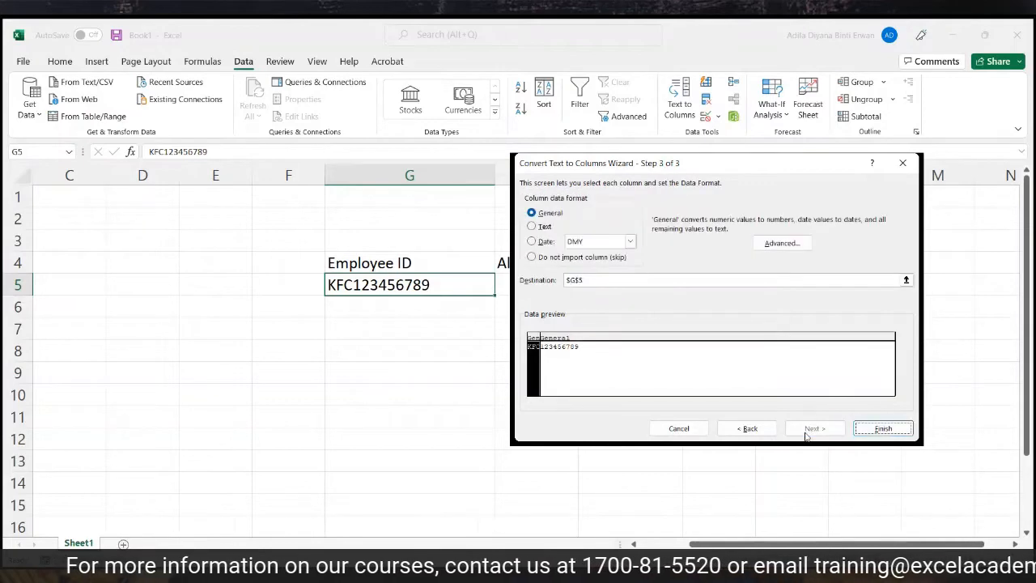
Set the destination to H5, finish, and check KFC in H5 and 123456789 in I5.
left_click_drag(627, 280, 564, 279)
key("BackSpace")
left_click_drag(802, 170, 717, 238)
left_click(549, 285)
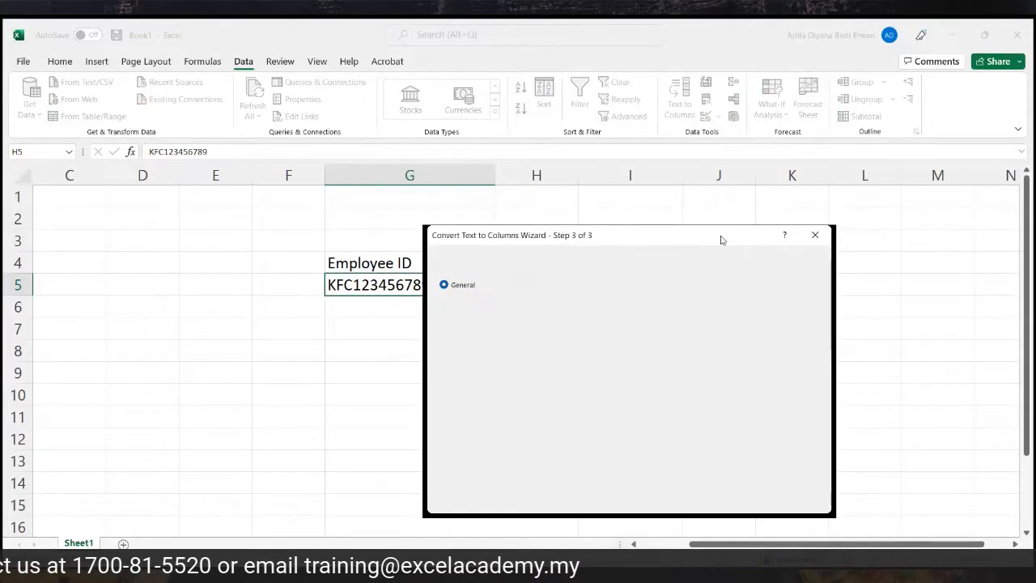
left_click(796, 500)
left_click(689, 388)
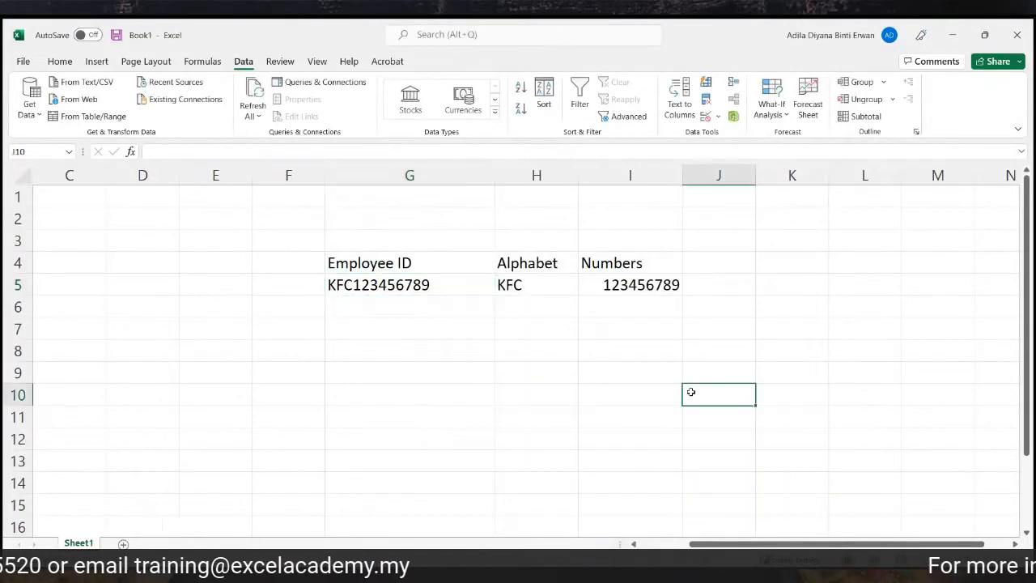
left_click(566, 287)
left_click(605, 285)
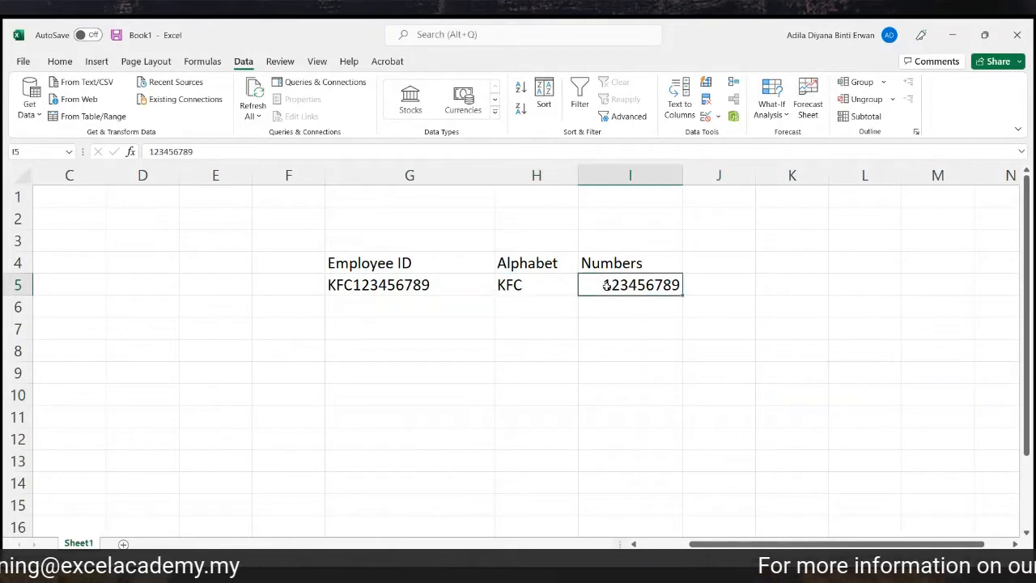
Enter the second employee ID KFC123456ABC in G7.
left_click(564, 289)
left_click(606, 290)
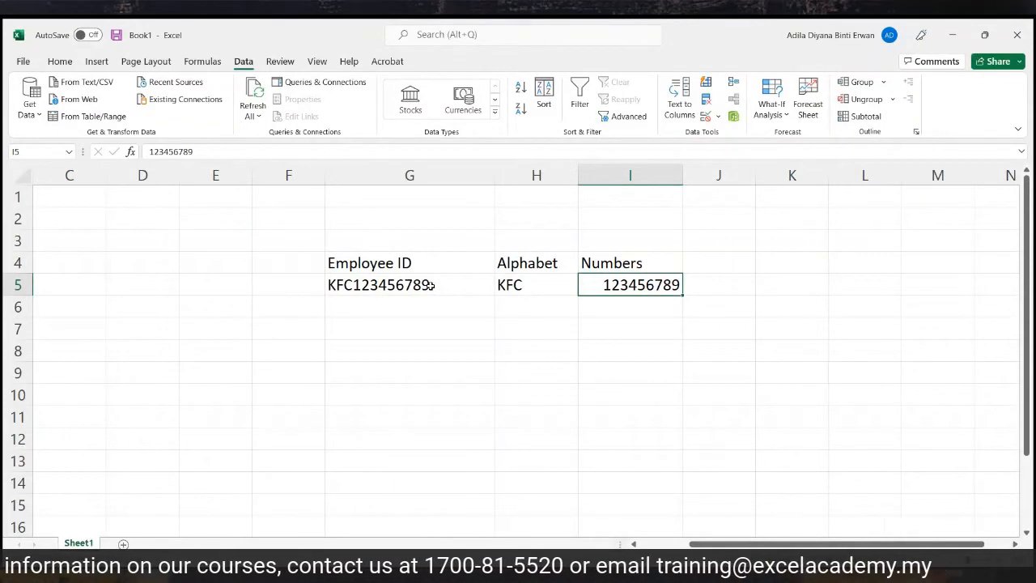
left_click(404, 327)
type("KFC123456")
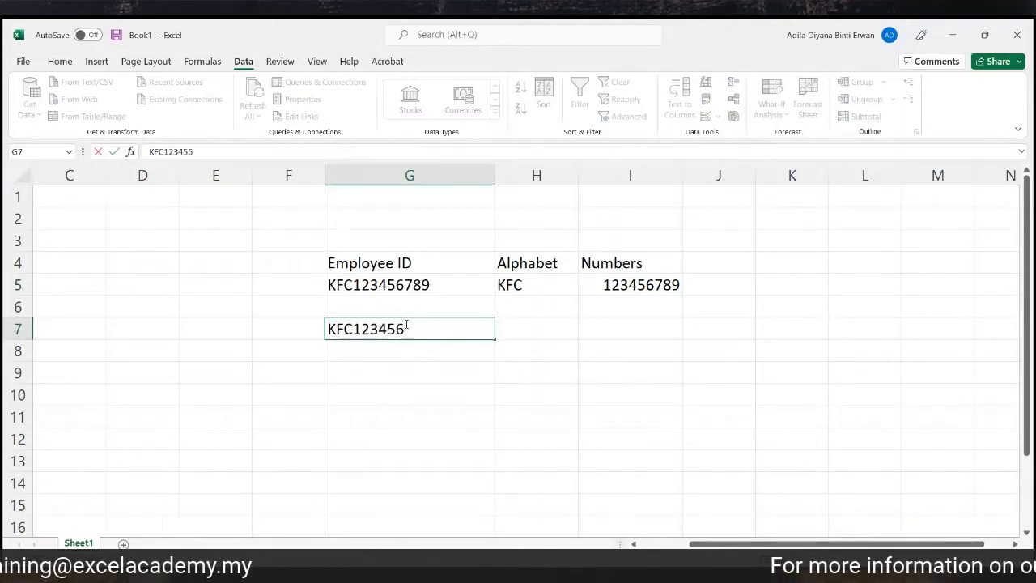
type("ABC")
key("Return")
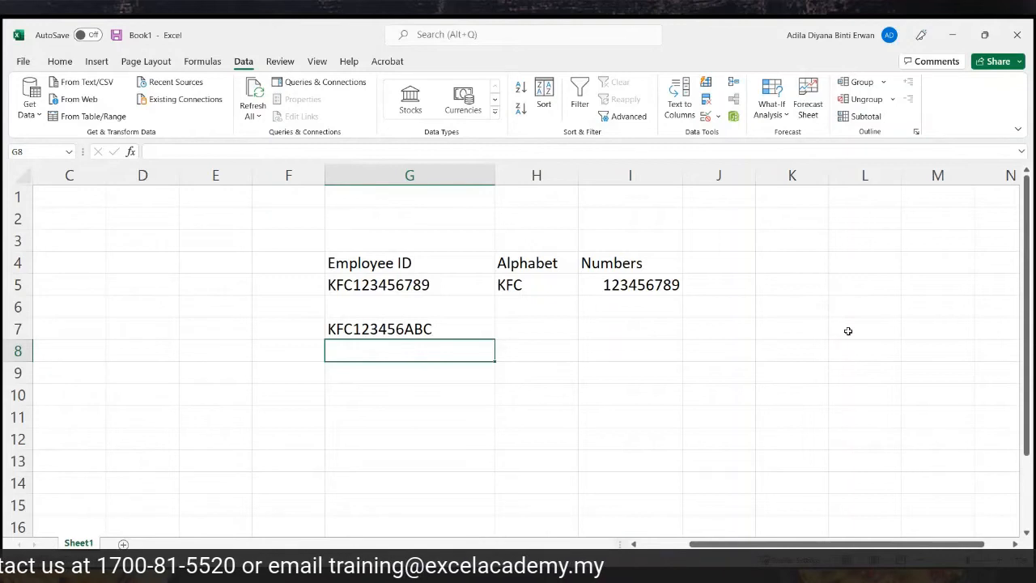
Type the heading Alphabet in H6.
left_click(443, 332)
left_click(534, 304)
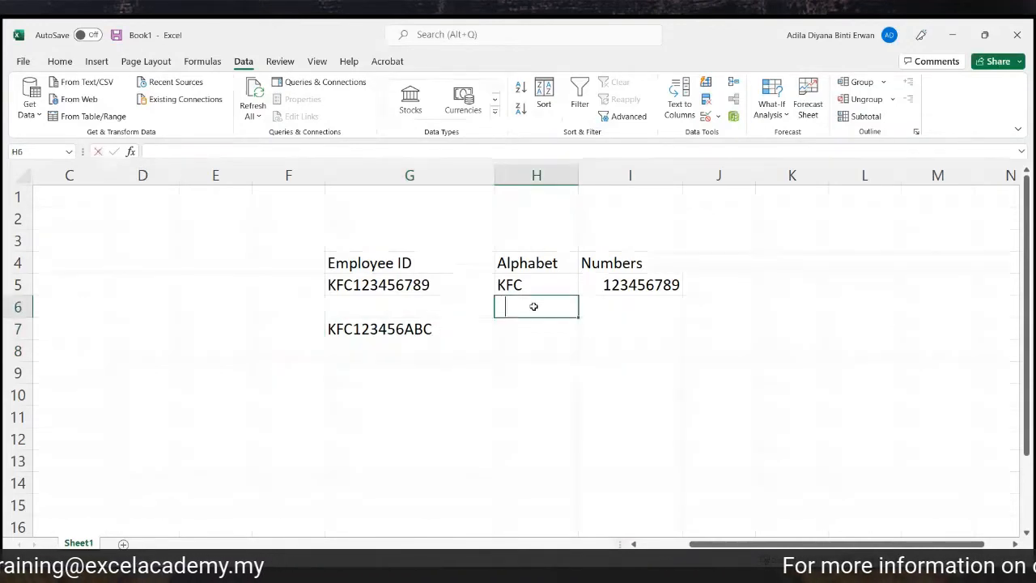
type("aLPHABET")
key("Return")
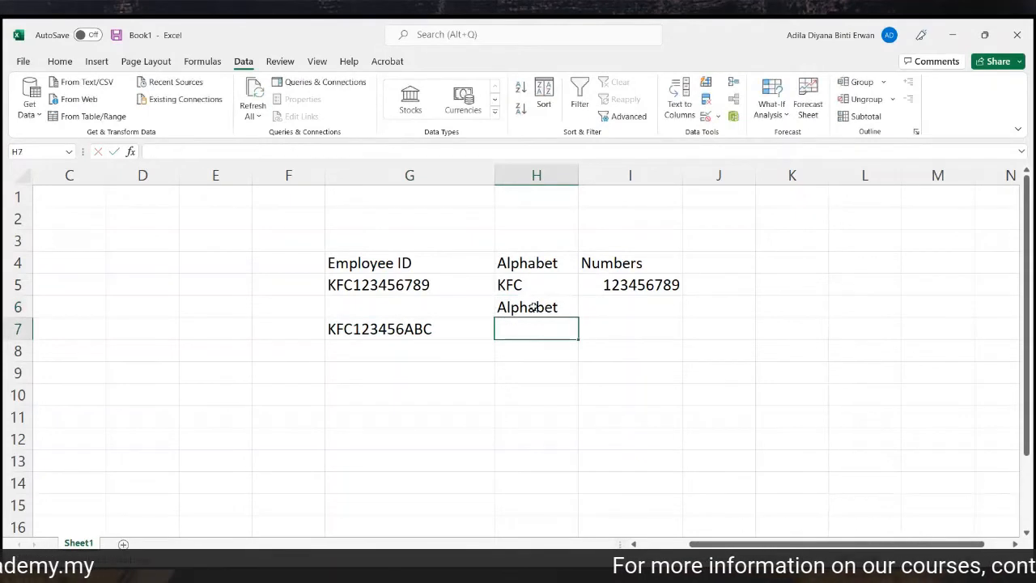
Copy Numbers from I4 into I6 and Alphabet from H6 into J6, then select G7.
left_click(603, 265)
key("ctrl+c")
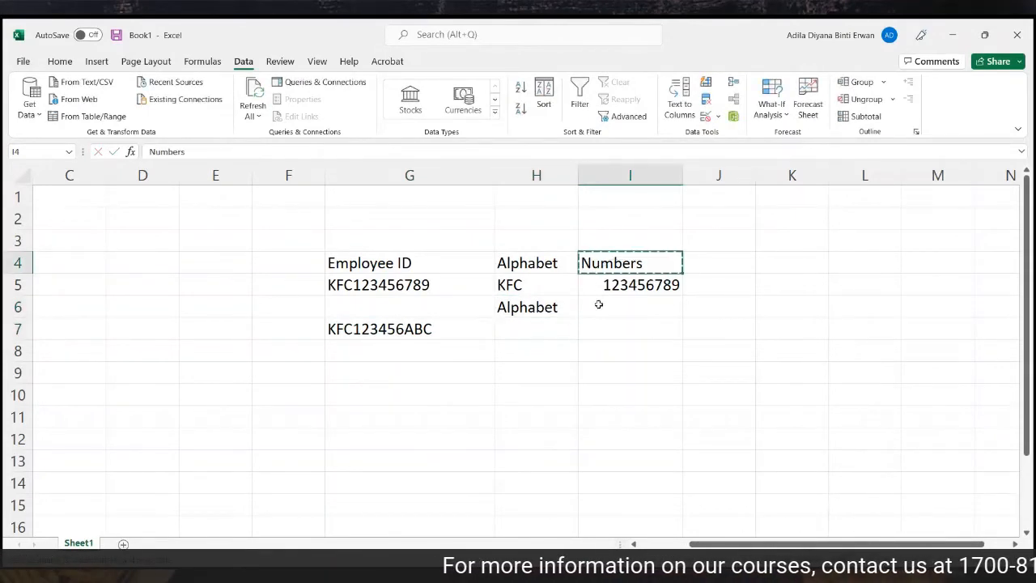
left_click(597, 305)
key("ctrl+v")
left_click(535, 307)
key("ctrl+c")
left_click(694, 308)
key("ctrl+v")
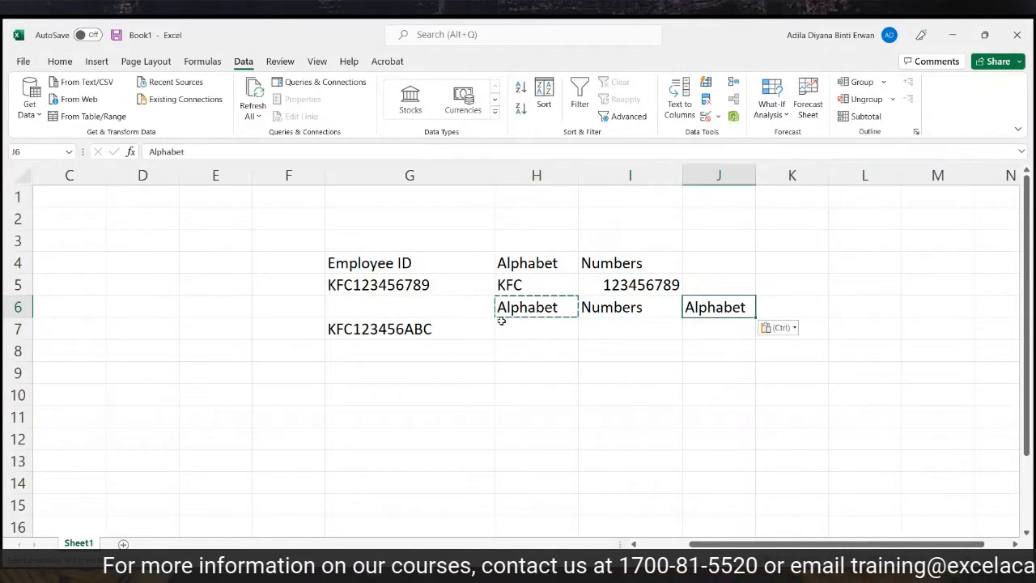
key("Escape")
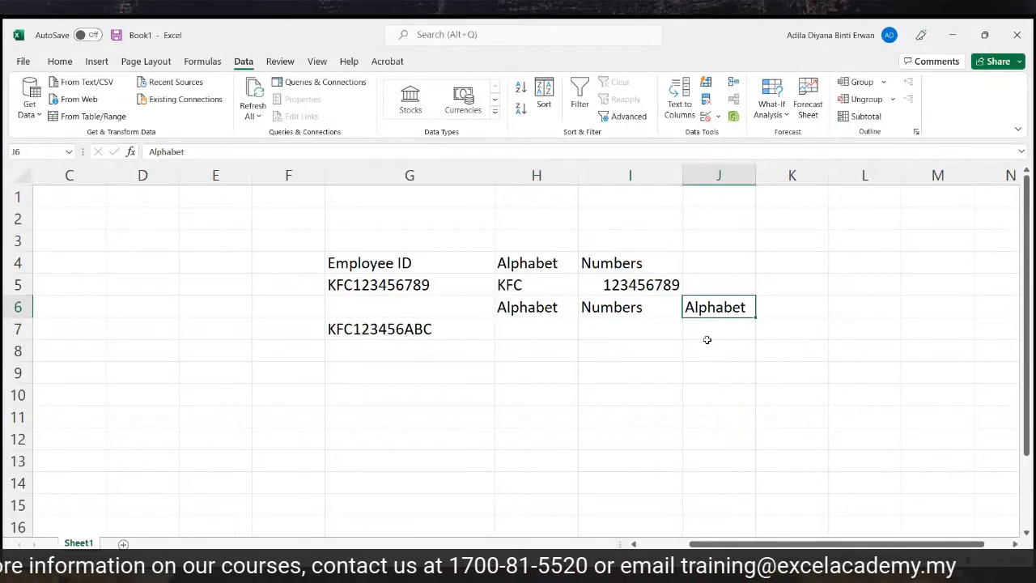
left_click(450, 329)
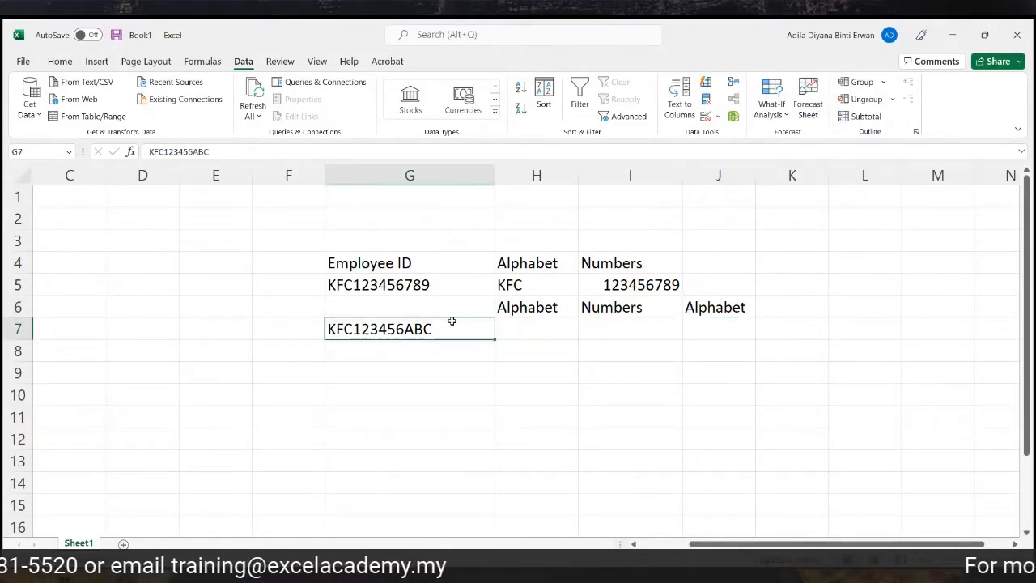
In Text to Columns, choose Fixed width with breaks after KFC and after 123456.
left_click(680, 97)
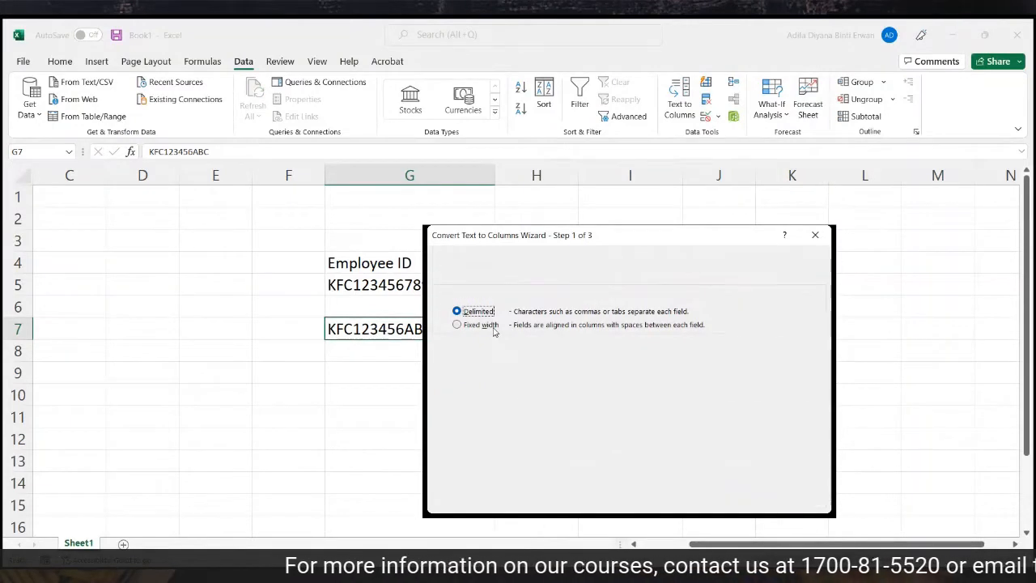
left_click(490, 326)
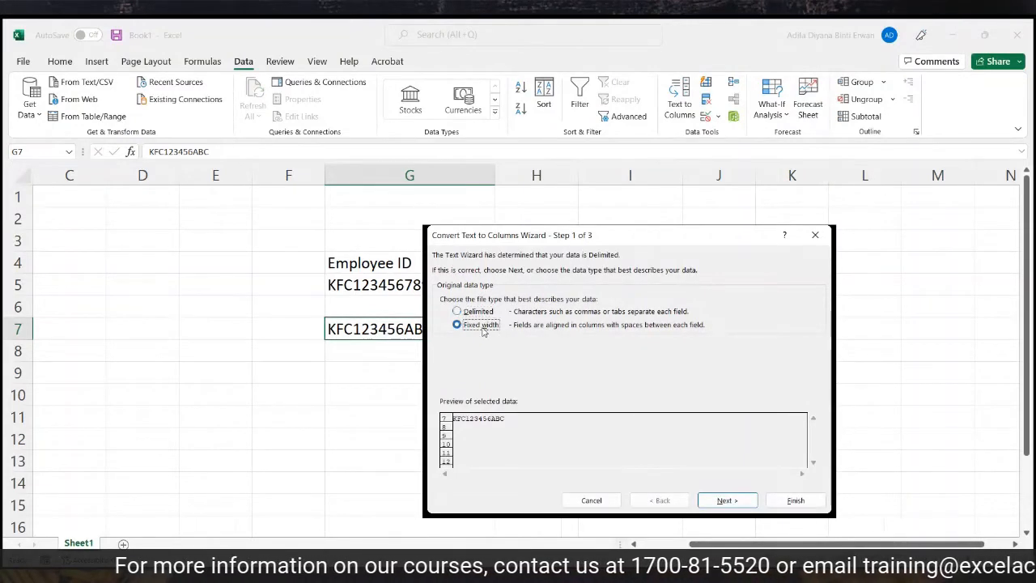
left_click(716, 501)
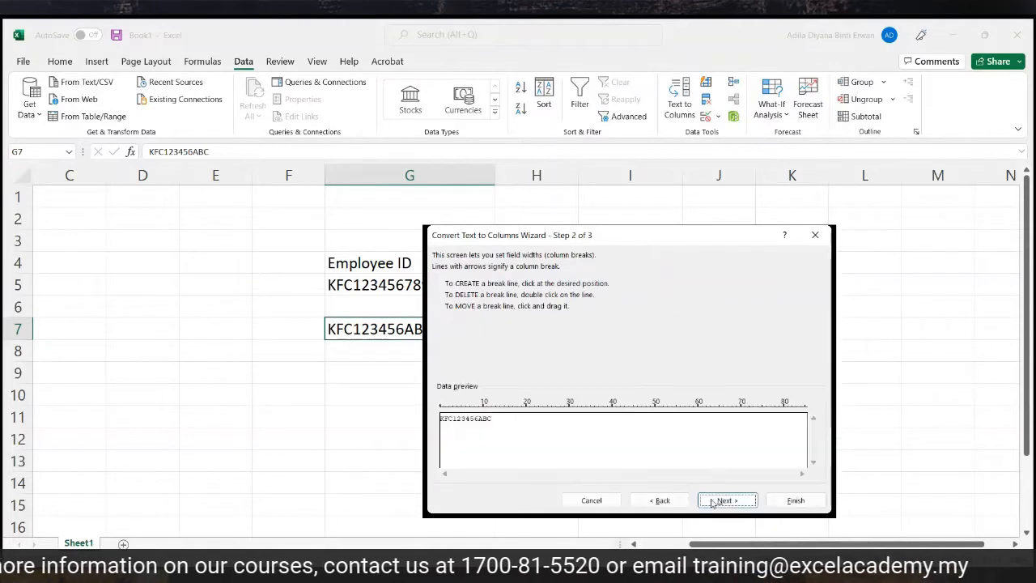
left_click(454, 424)
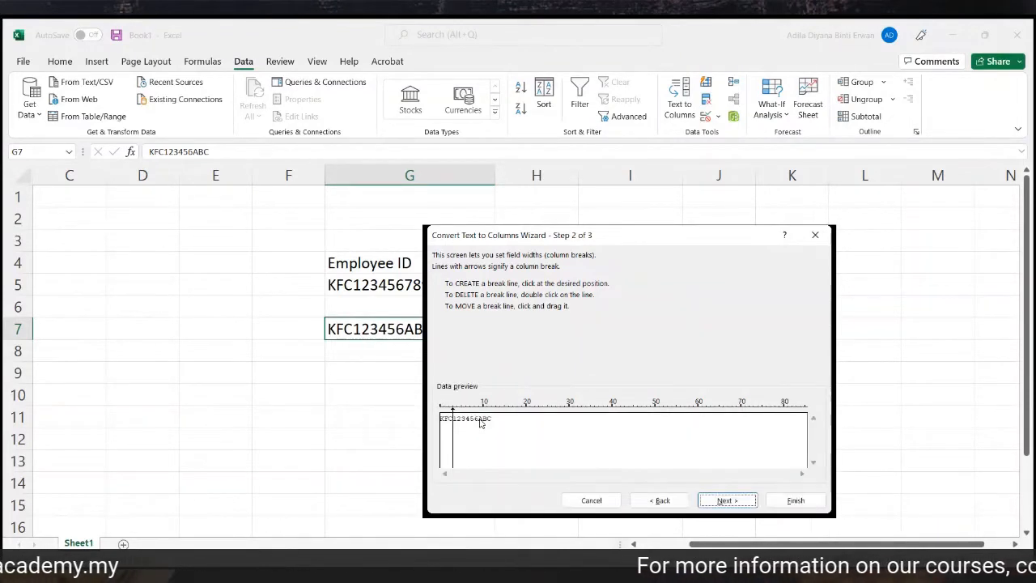
left_click(479, 422)
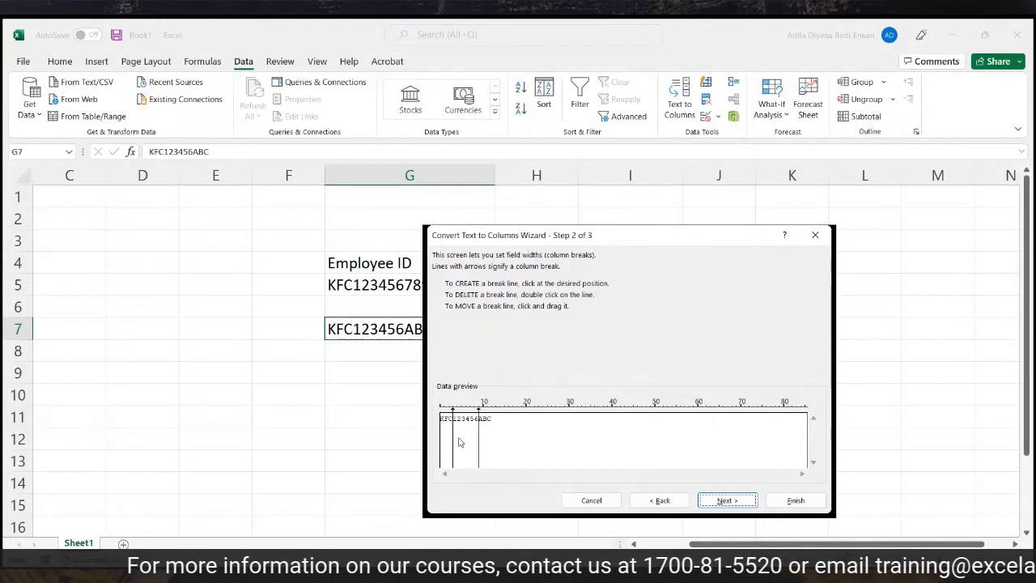
left_click(715, 500)
Set the destination to H7, finish, and check KFC, 123456 and ABC in H7:J7.
left_click(536, 353)
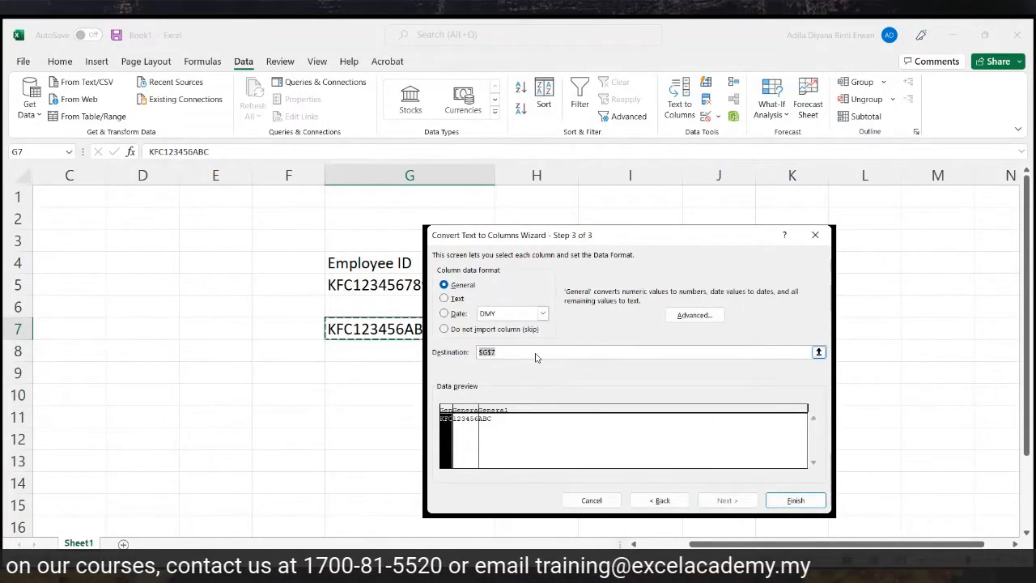
left_click_drag(509, 351, 473, 351)
key("BackSpace")
left_click_drag(717, 237, 886, 252)
left_click(534, 330)
left_click(962, 502)
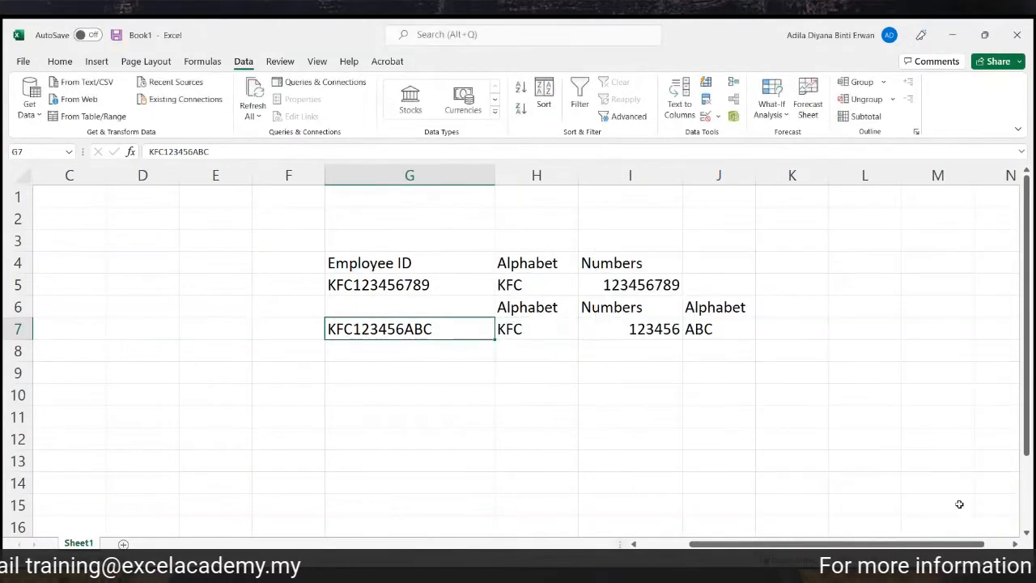
left_click(788, 393)
left_click(558, 331)
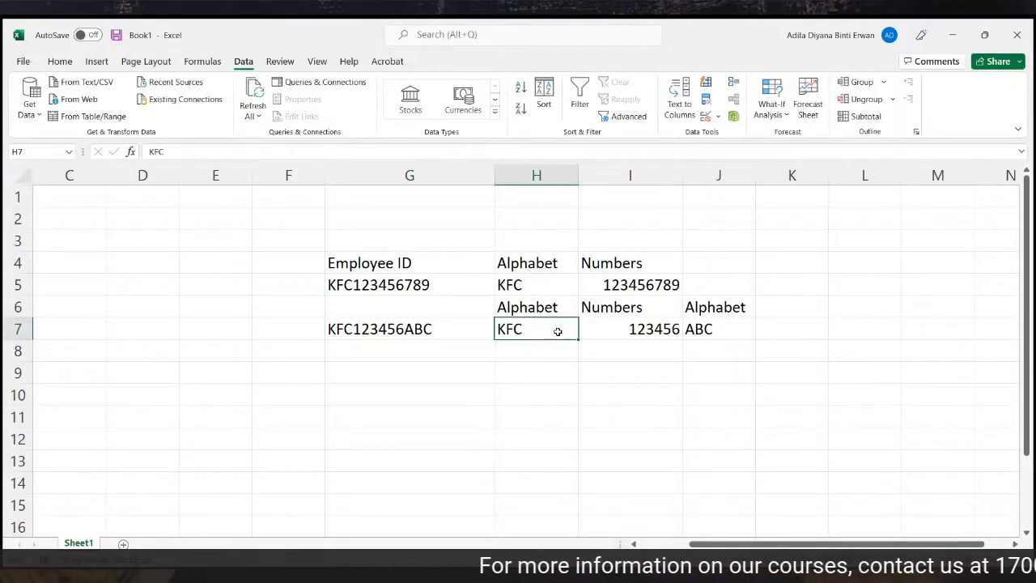
left_click(596, 335)
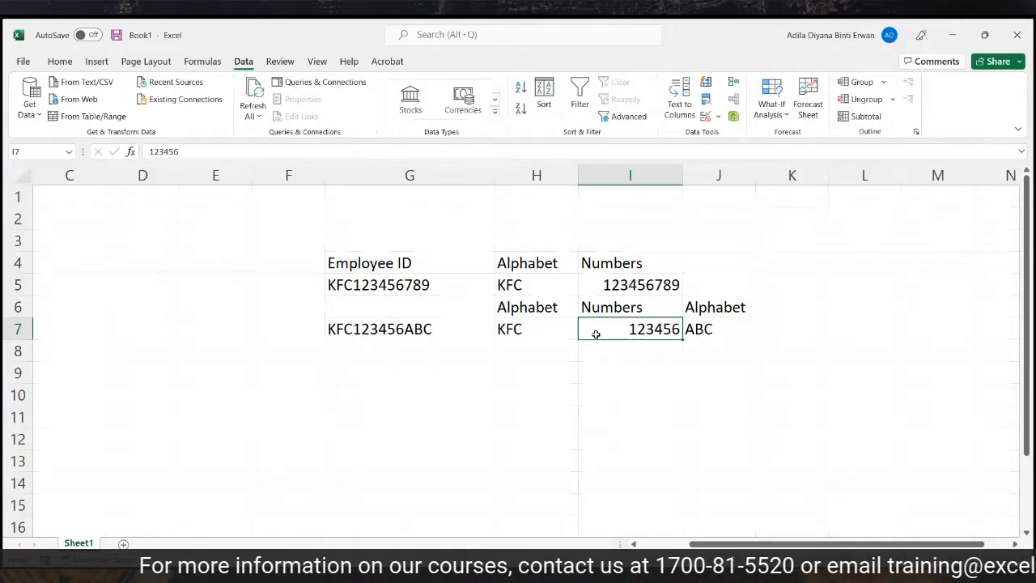
left_click(731, 327)
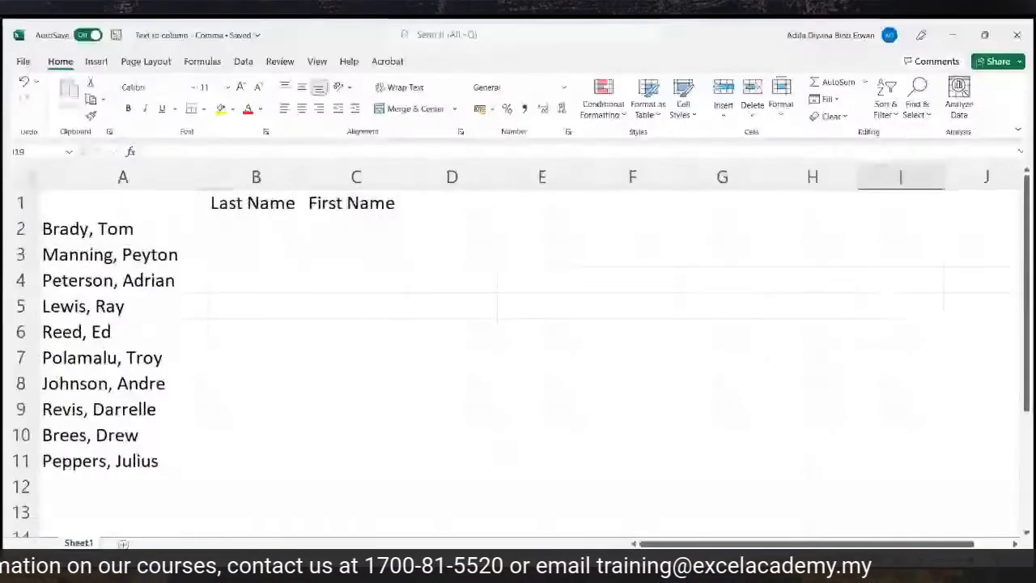
Inspect the comma-separated names in column A, checking cells A2, A3 and A4.
left_click(172, 182)
left_click(164, 232)
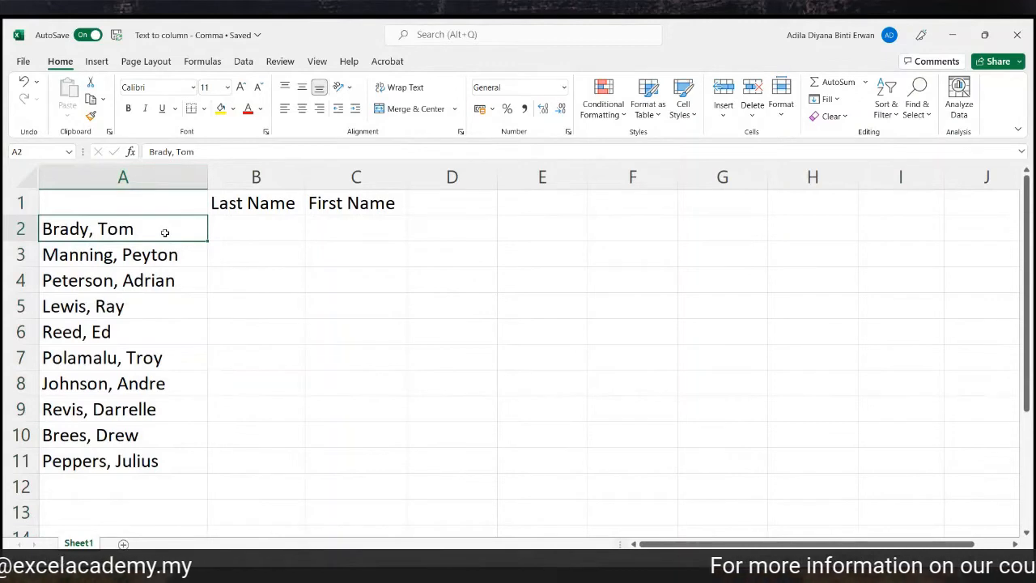
left_click(176, 255)
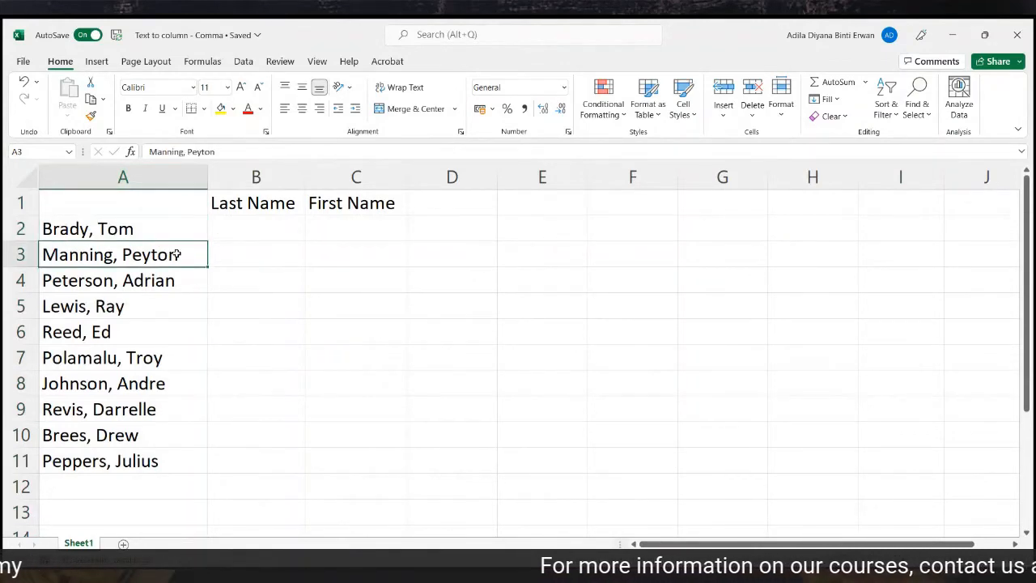
left_click(173, 272)
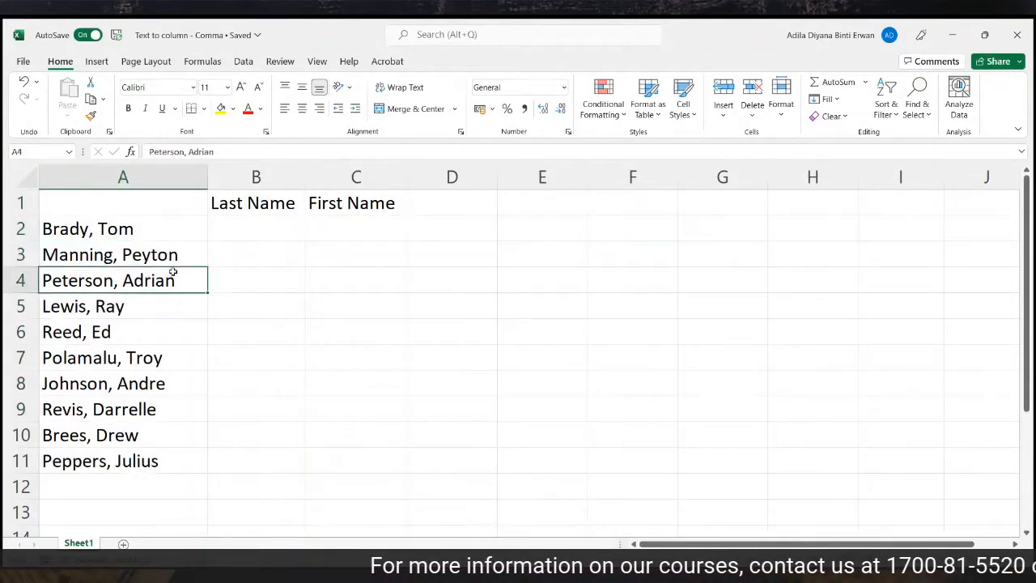
left_click(165, 168)
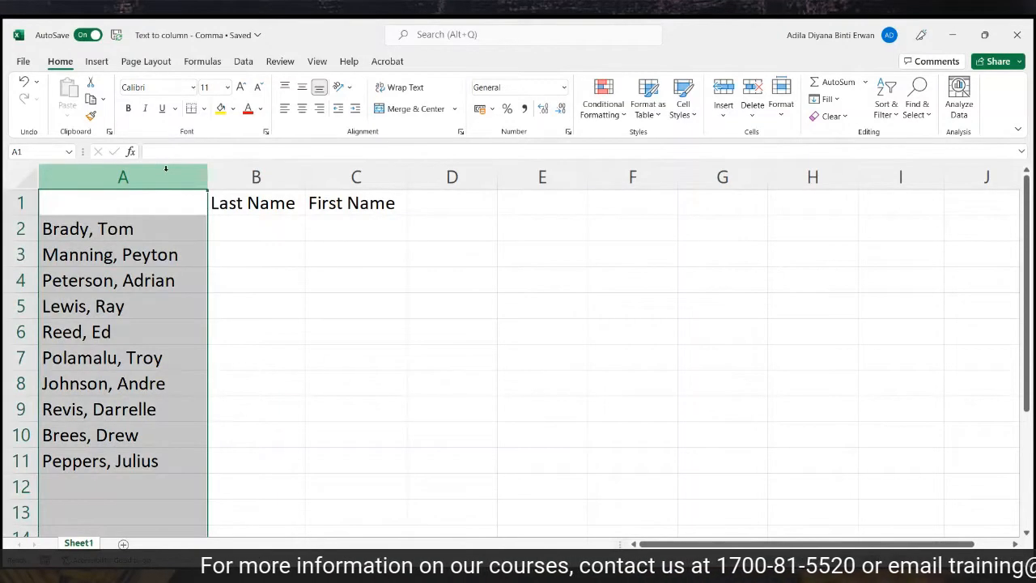
left_click(370, 331)
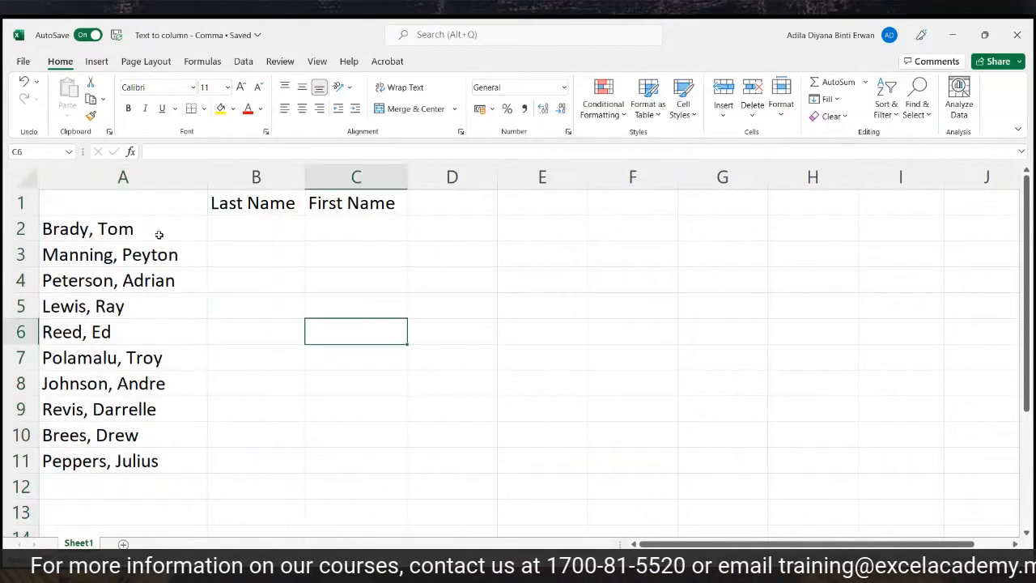
Select the ten names in A2:A11, noting the empty Last Name and First Name columns.
left_click_drag(161, 229, 97, 462)
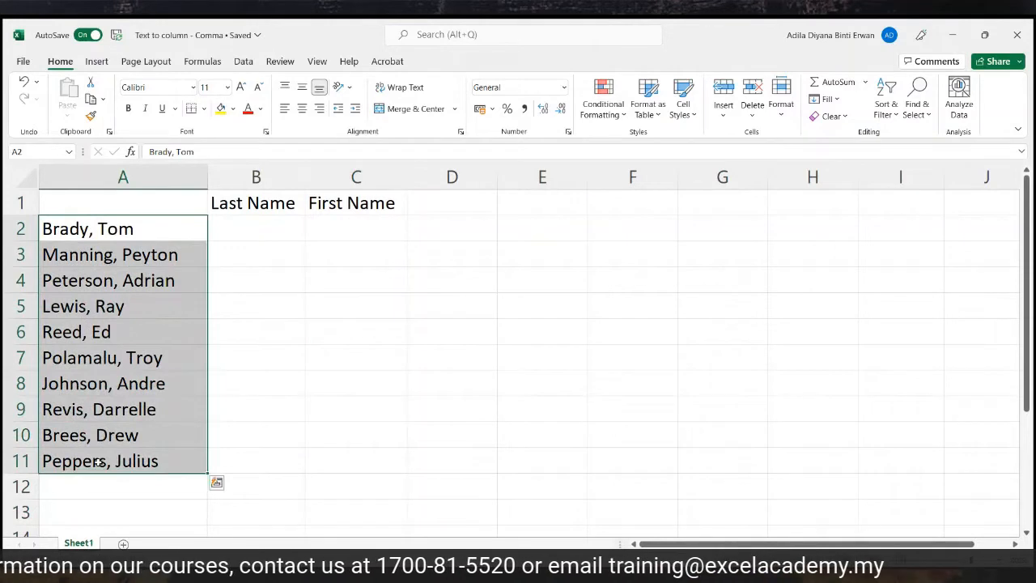
left_click(178, 176)
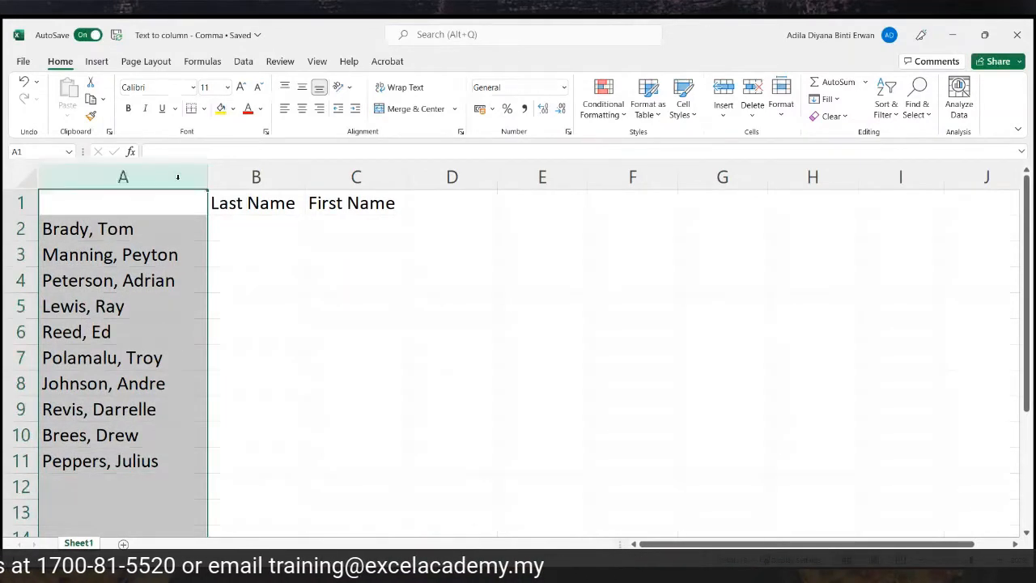
left_click(244, 177)
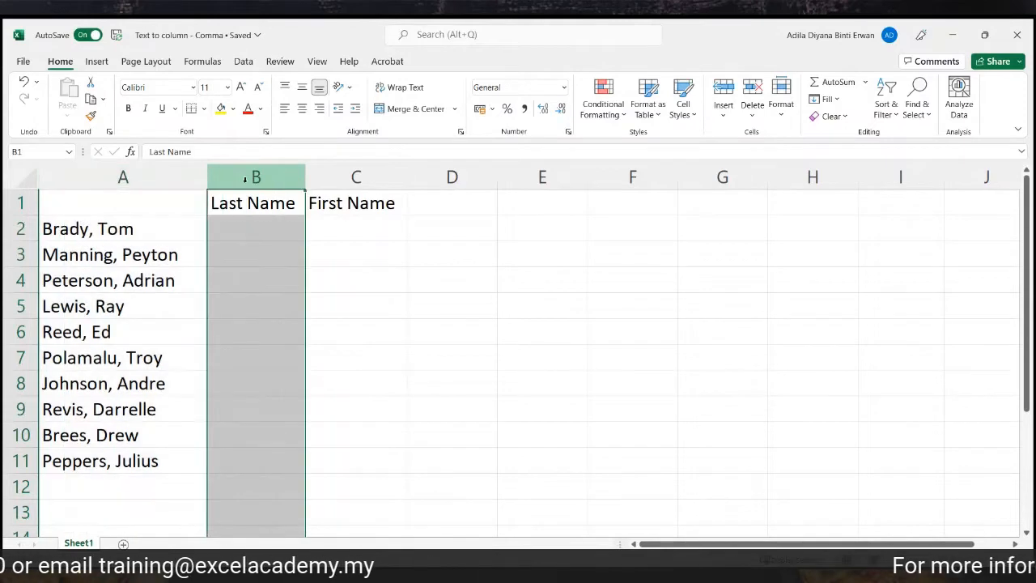
left_click(371, 175)
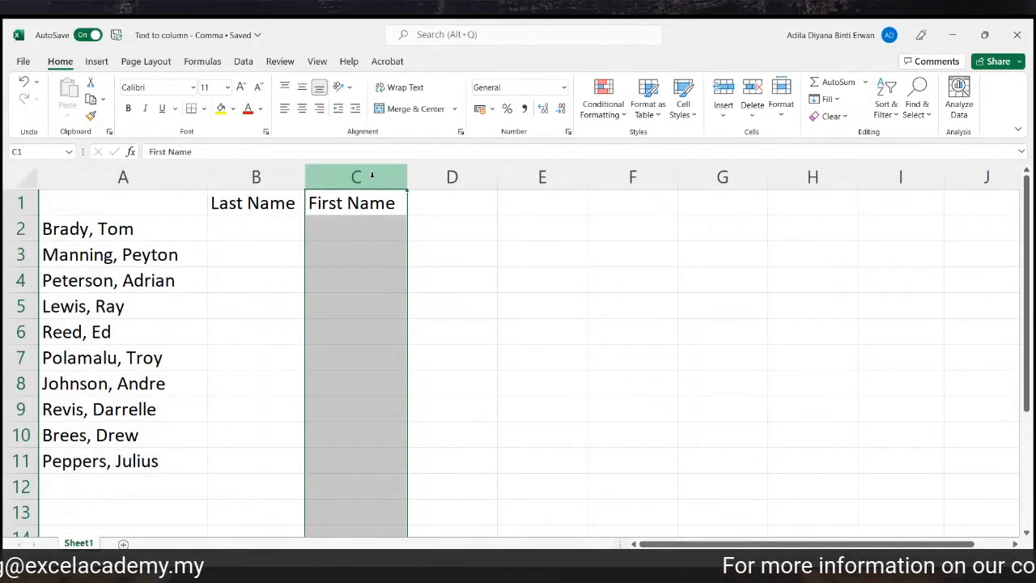
left_click(117, 233)
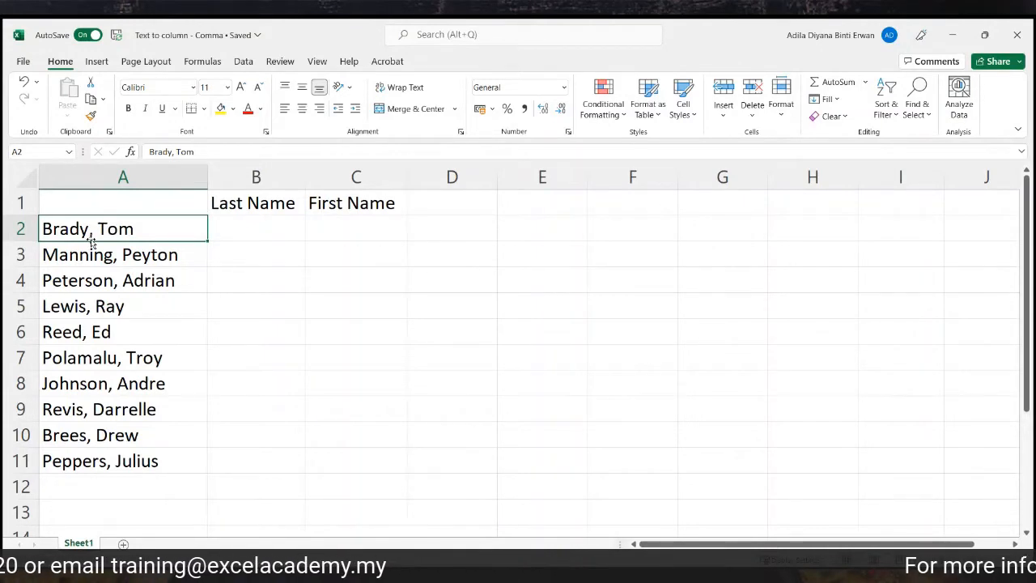
left_click_drag(127, 227, 108, 454)
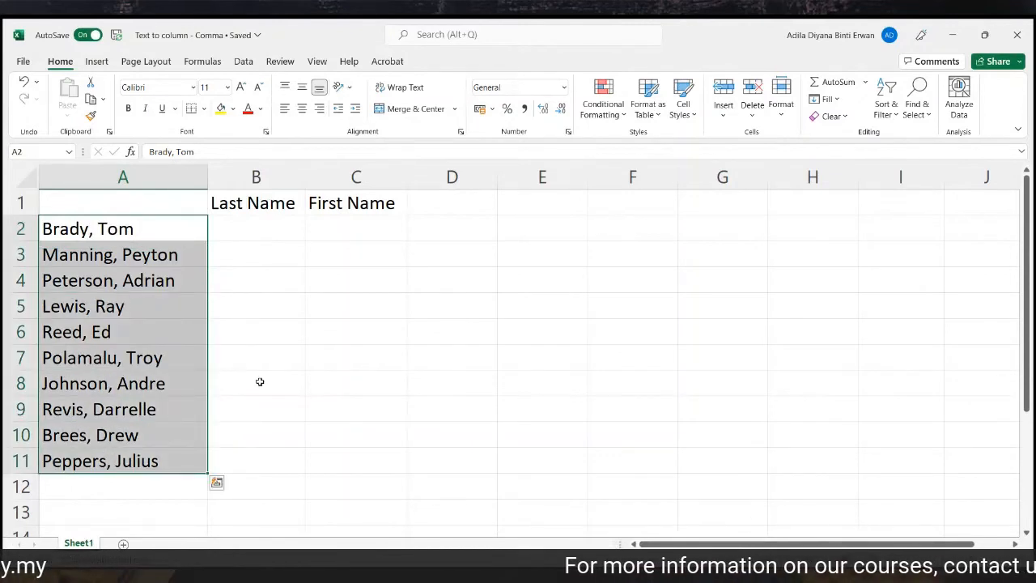
Open Text to Columns from the Data tab for the selected names.
left_click(245, 62)
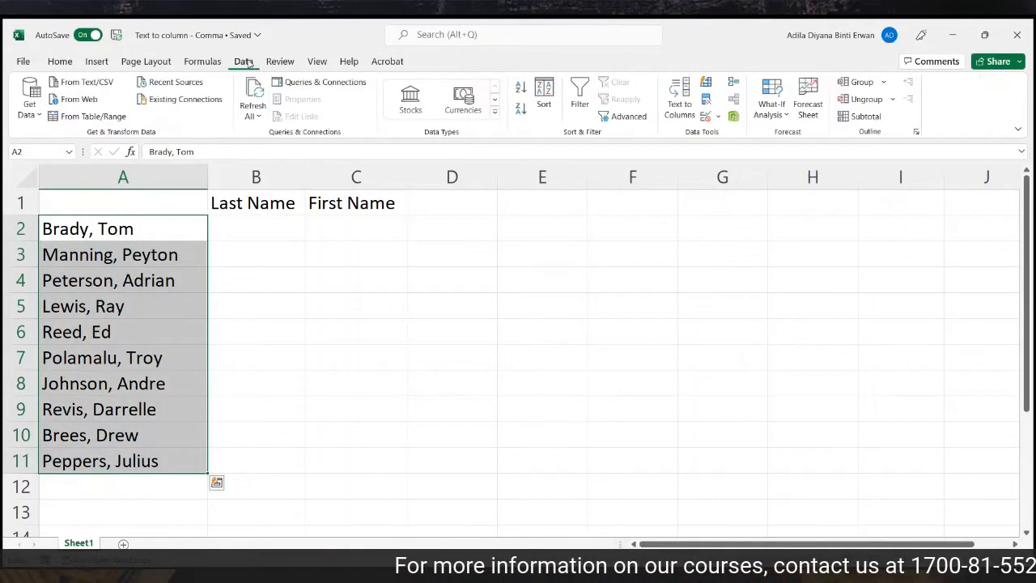
left_click(678, 110)
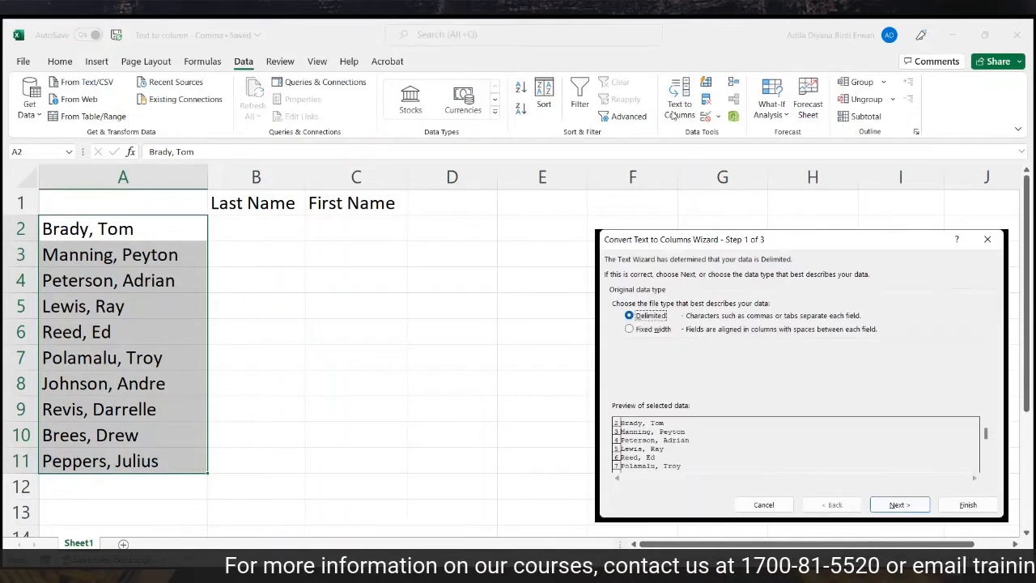
left_click_drag(690, 246, 456, 231)
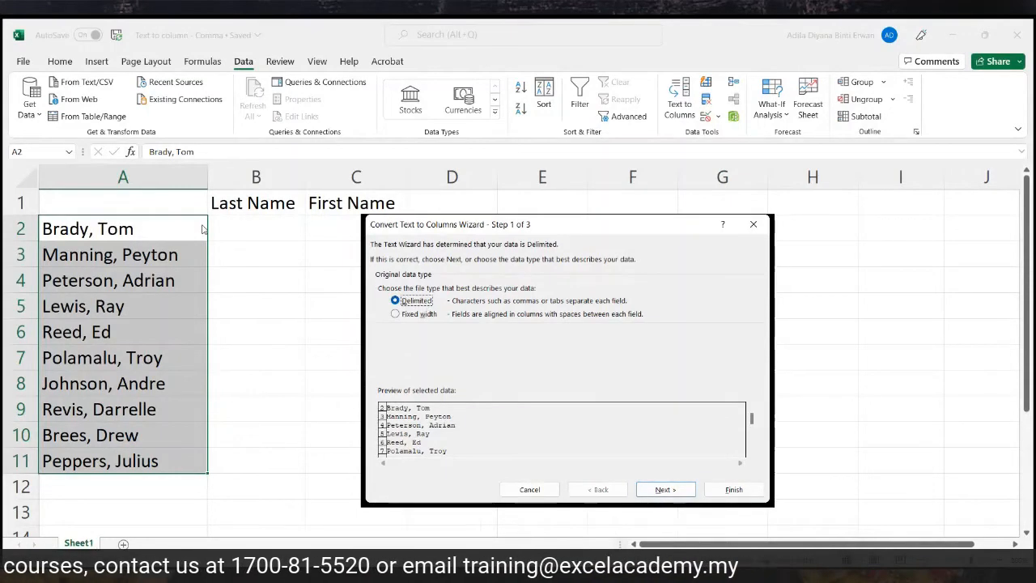
Split the names at the comma instead of space, outputting from cell B2.
left_click(665, 489)
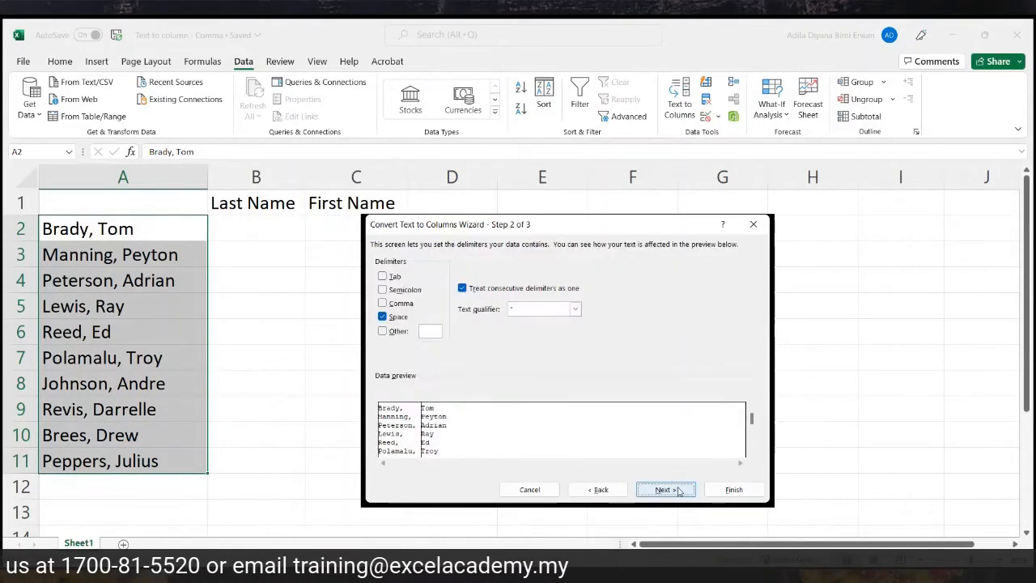
left_click(382, 316)
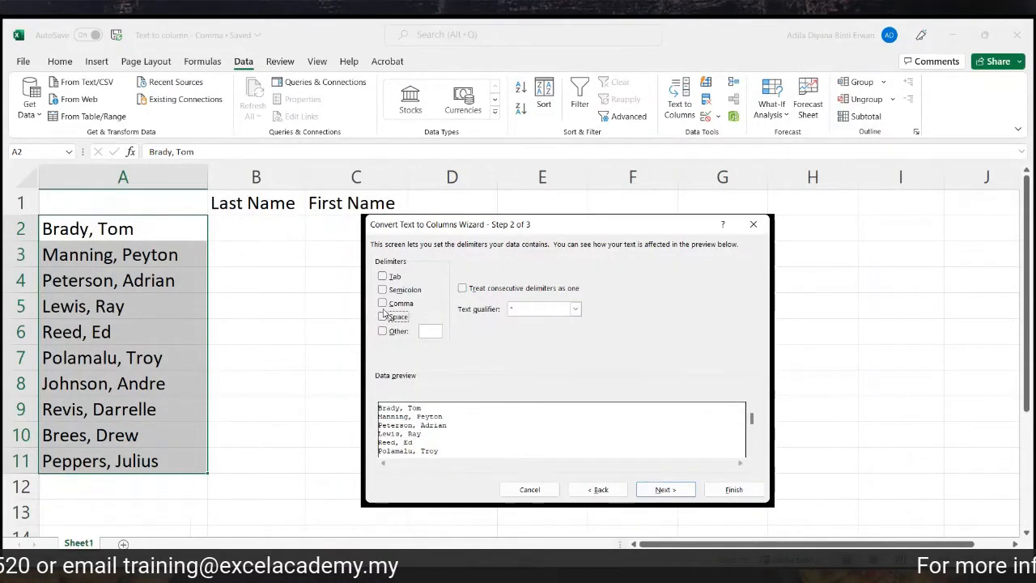
left_click(386, 304)
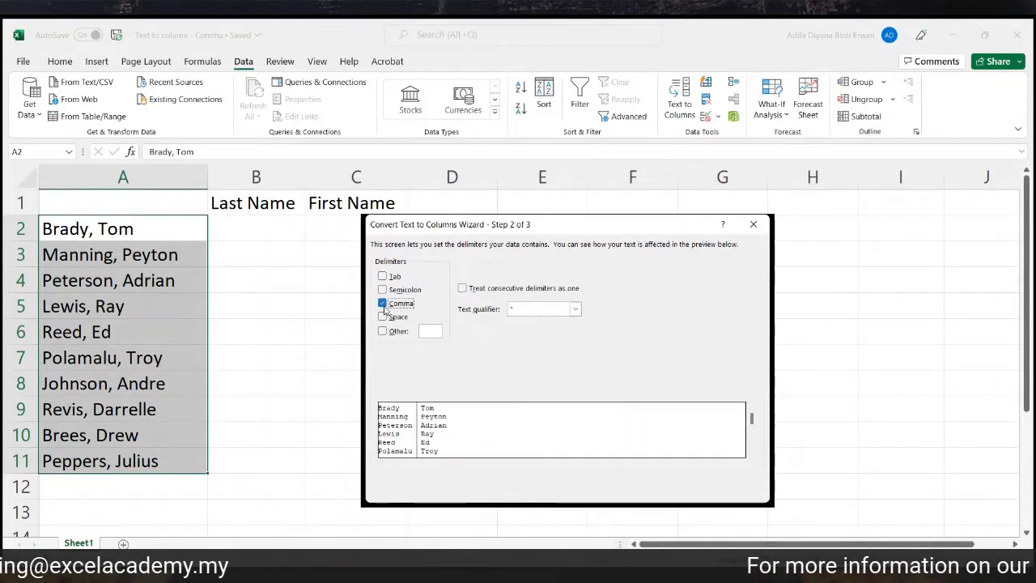
left_click(666, 489)
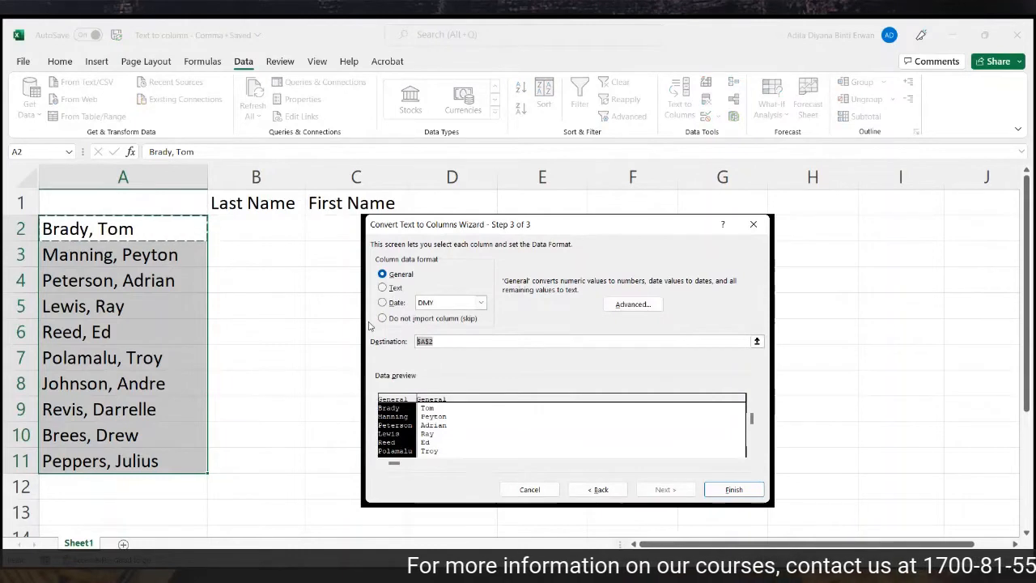
left_click(259, 224)
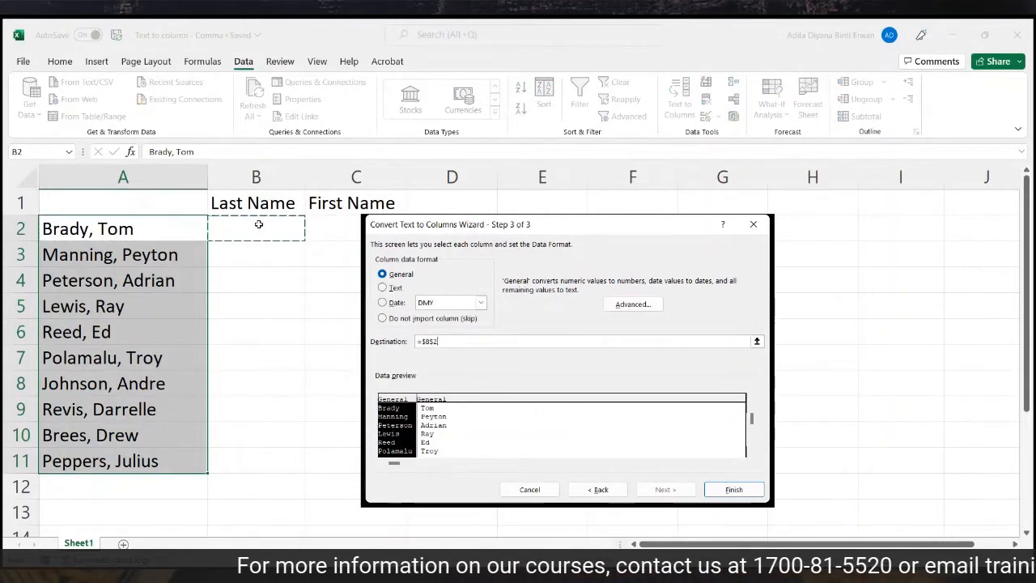
left_click(733, 489)
left_click(728, 489)
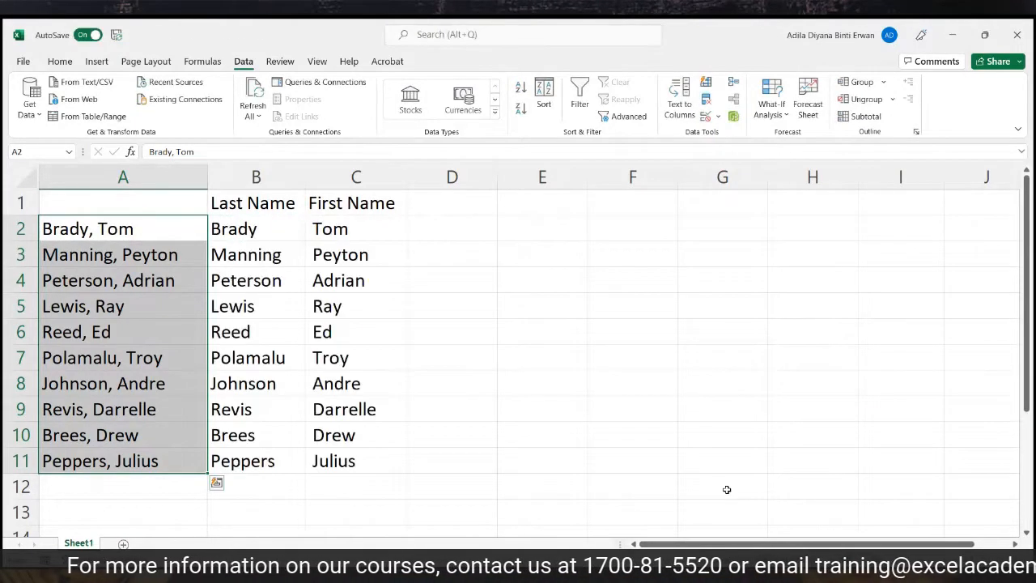
Review the split names by selecting B2:C11 and the Last Name and First Name columns.
left_click_drag(257, 235, 334, 450)
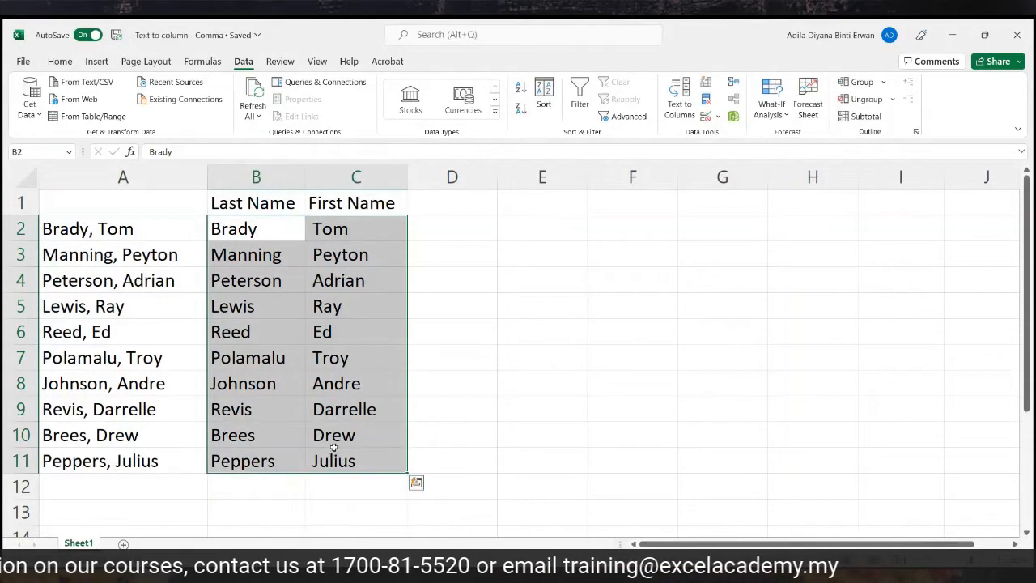
left_click(534, 233)
left_click(254, 177)
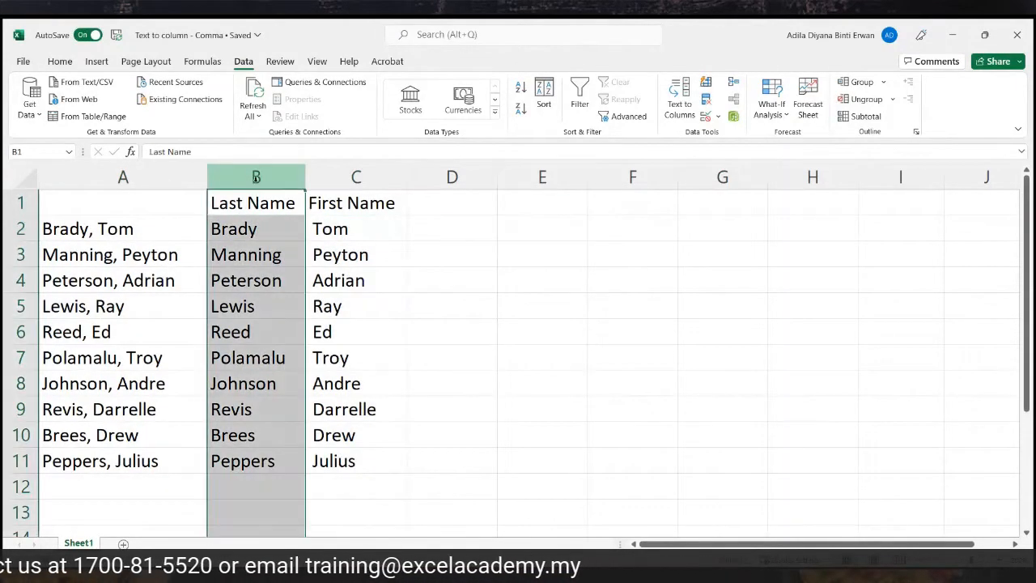
left_click(323, 170)
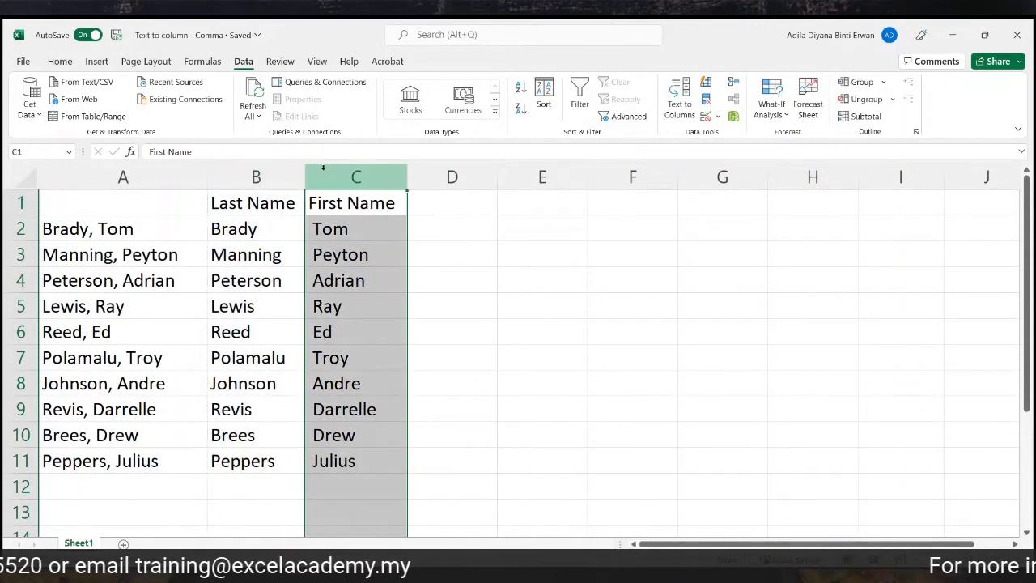
left_click(559, 331)
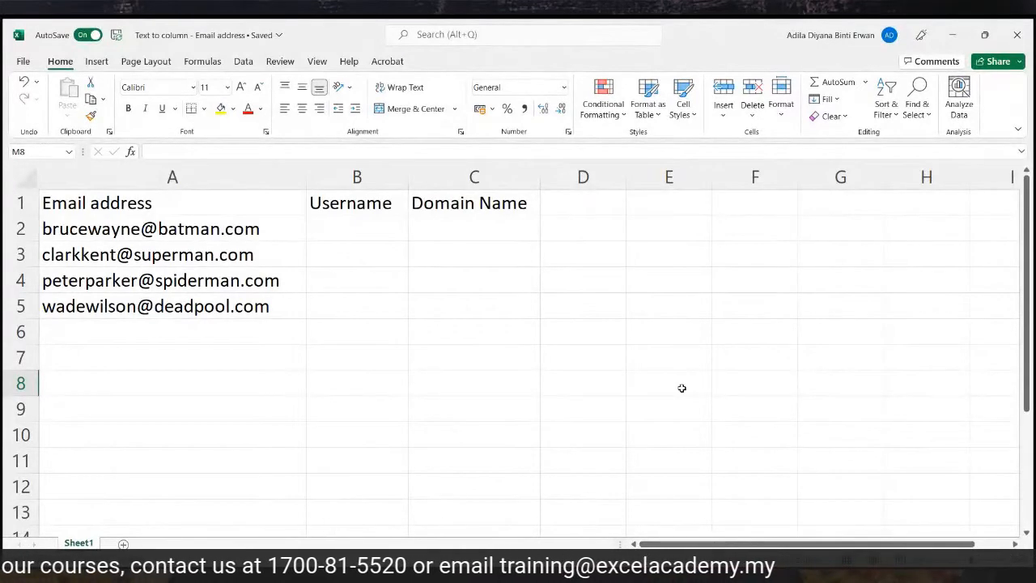
left_click(233, 232)
left_click(220, 257)
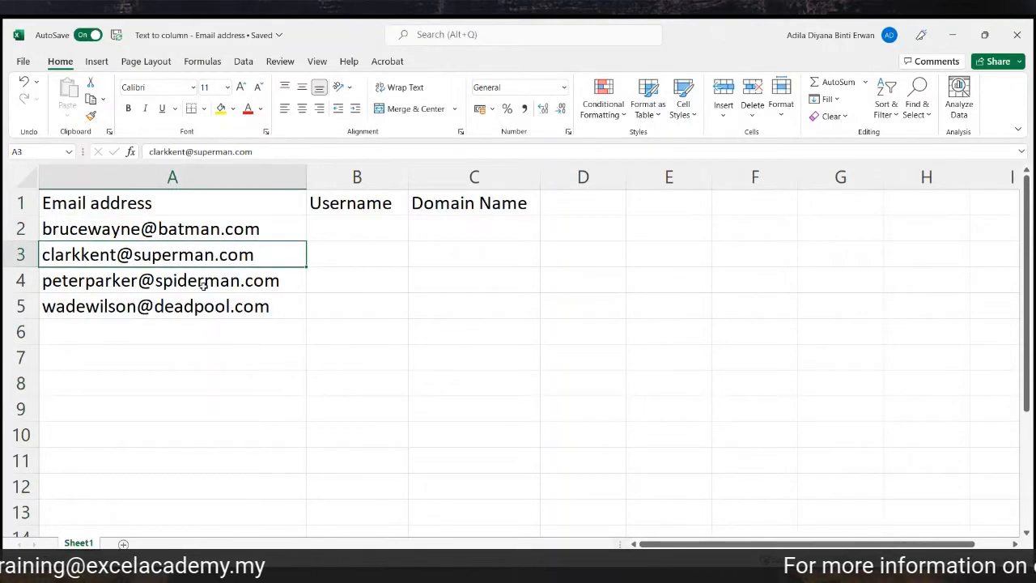
left_click(203, 282)
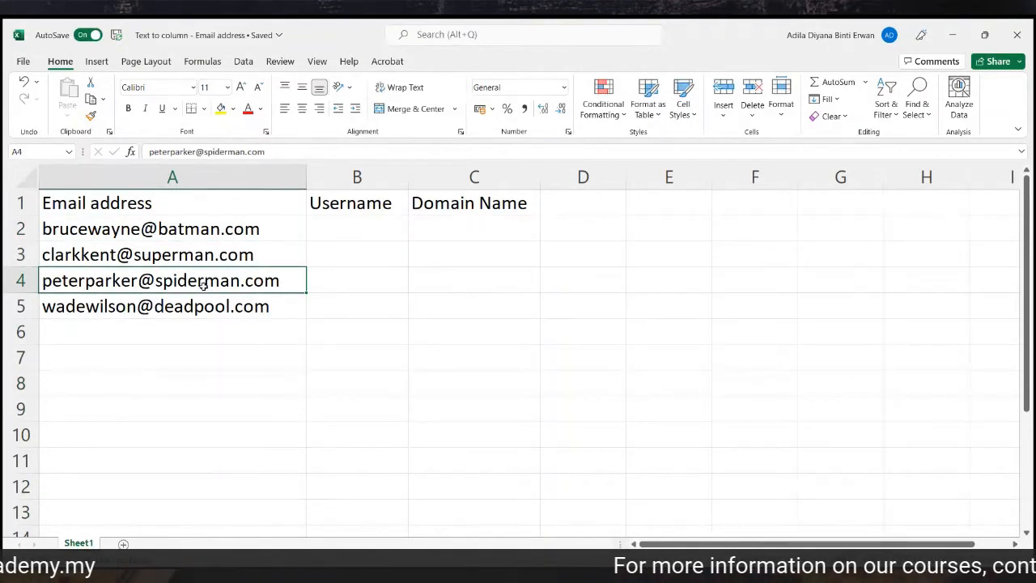
left_click(203, 308)
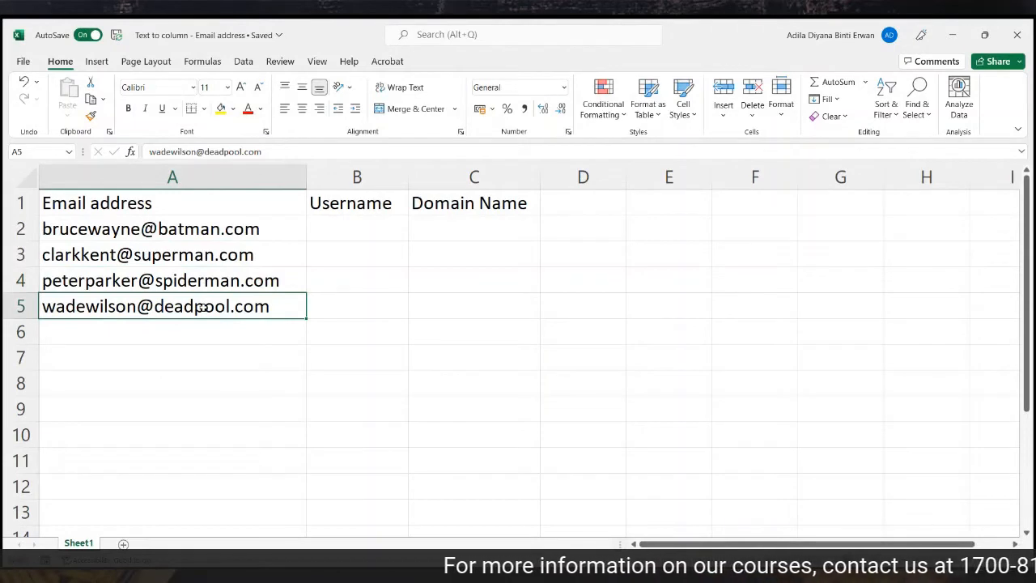
left_click(354, 164)
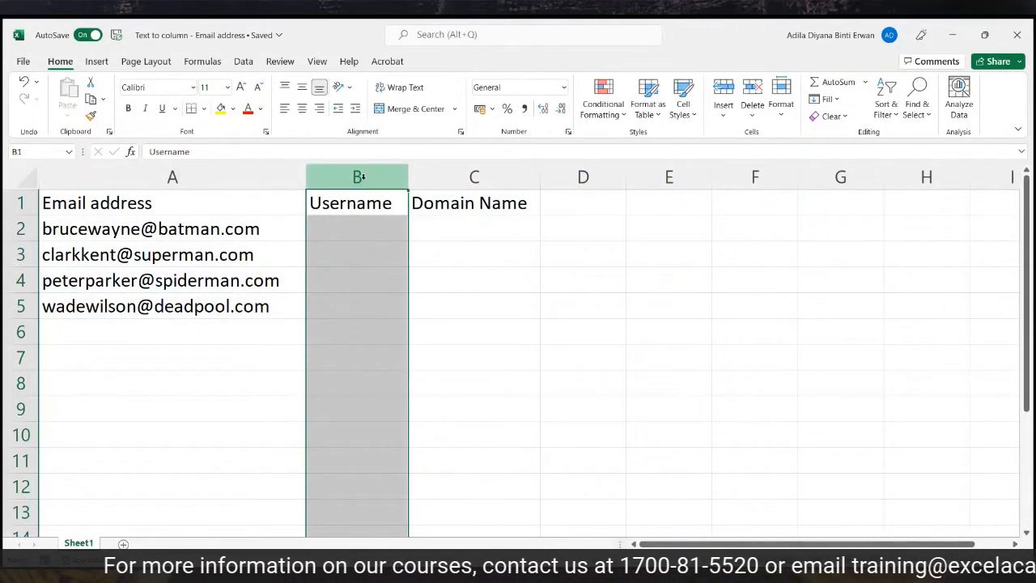
left_click(443, 171)
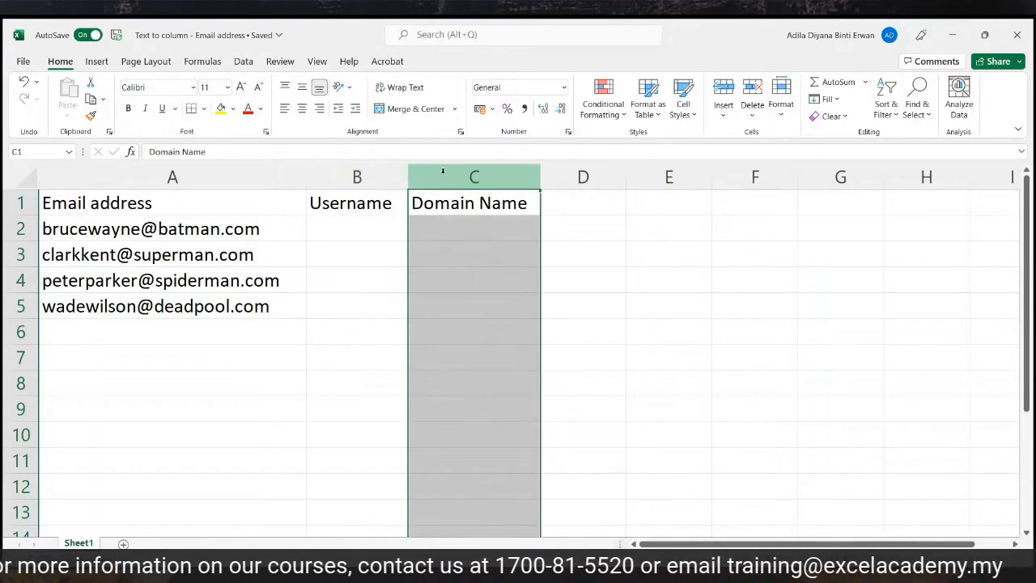
left_click(75, 230)
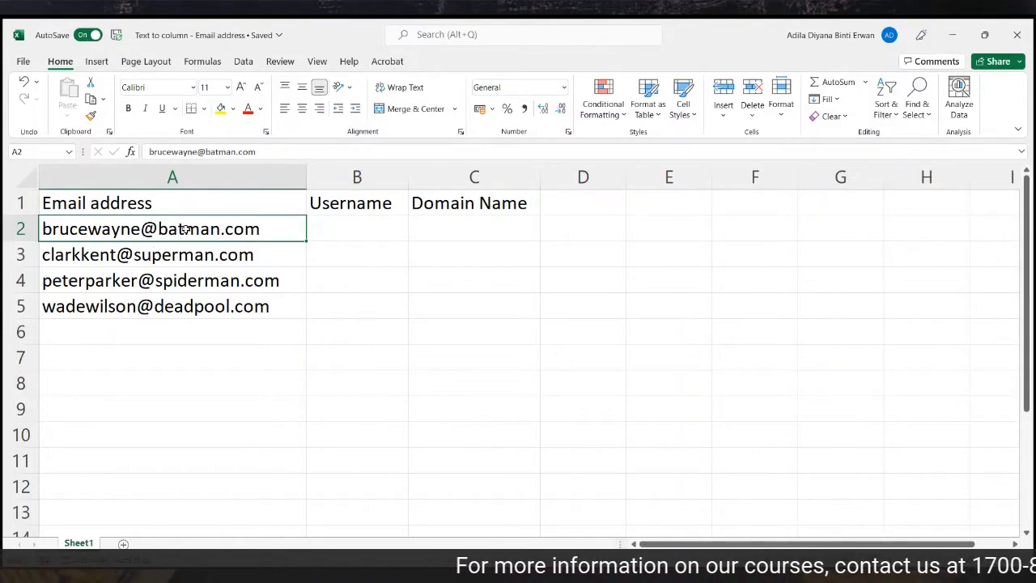
Split the four emails in A2:A5 at '@' instead of comma, outputting from B2.
left_click_drag(184, 230, 158, 299)
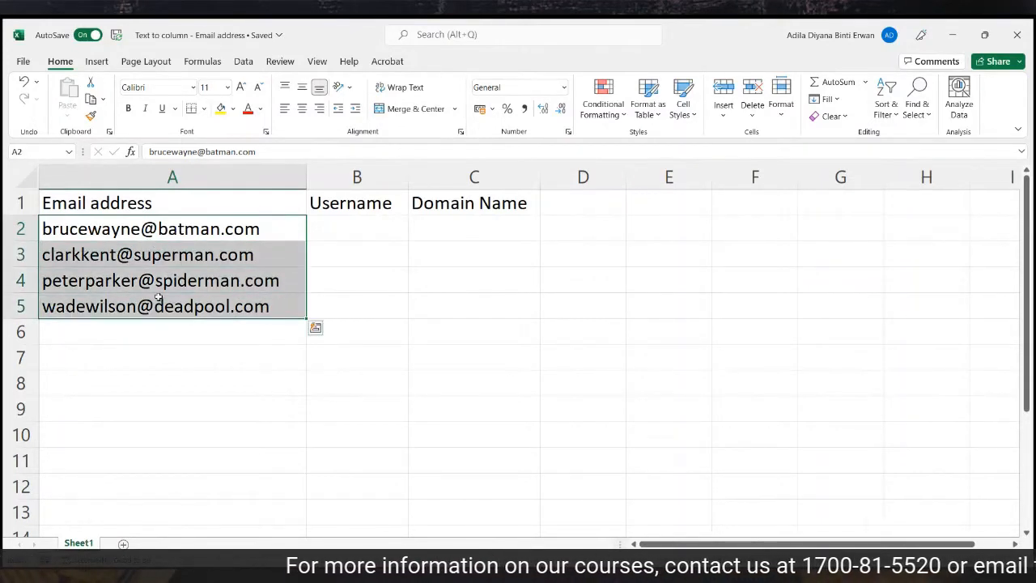
left_click(243, 63)
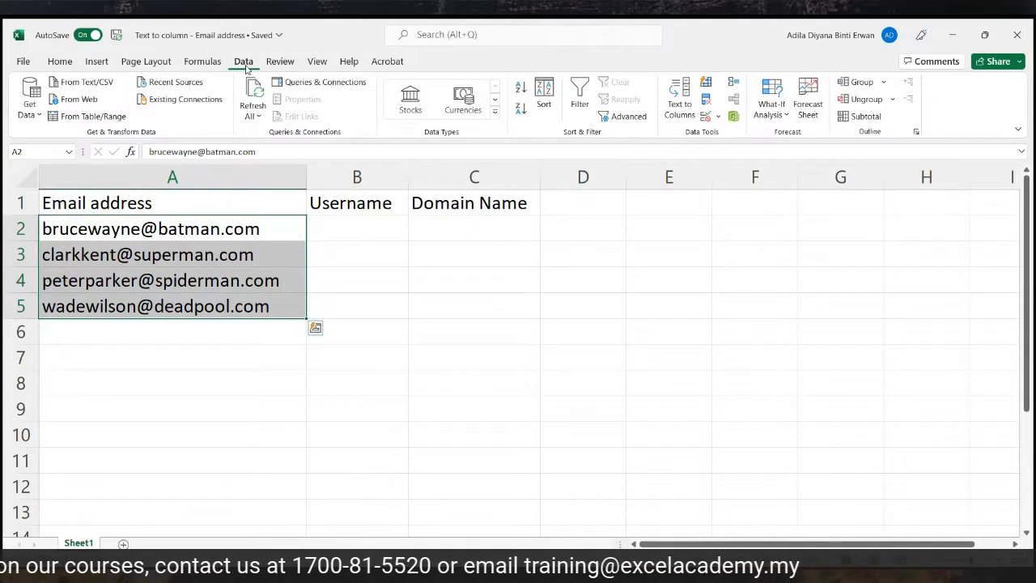
left_click(682, 103)
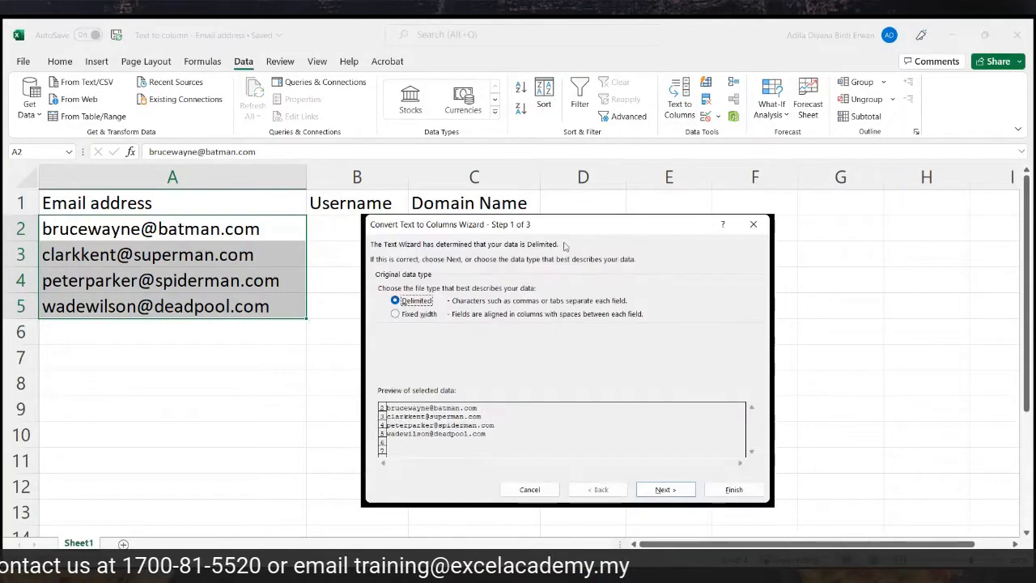
left_click(678, 491)
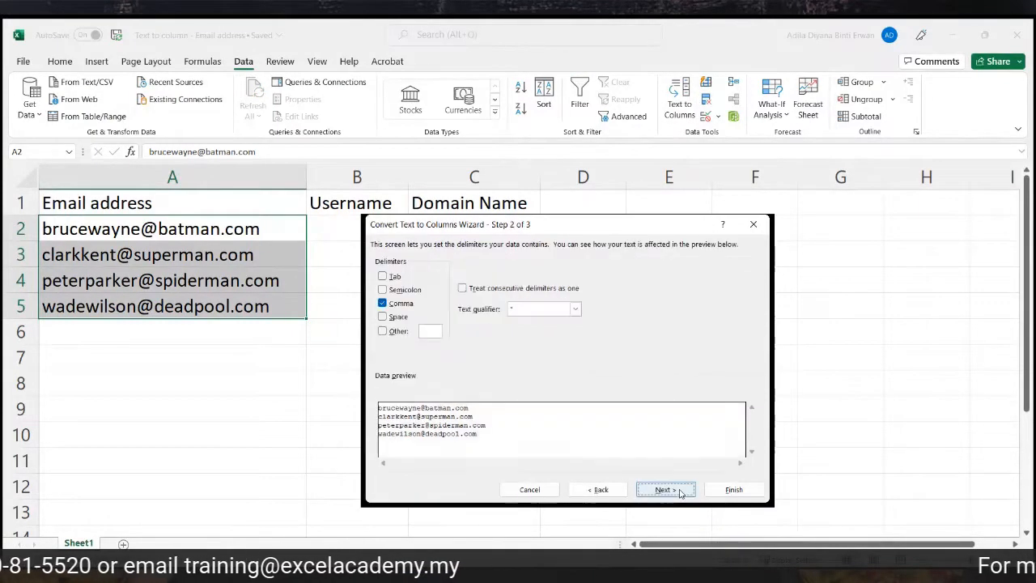
left_click(383, 304)
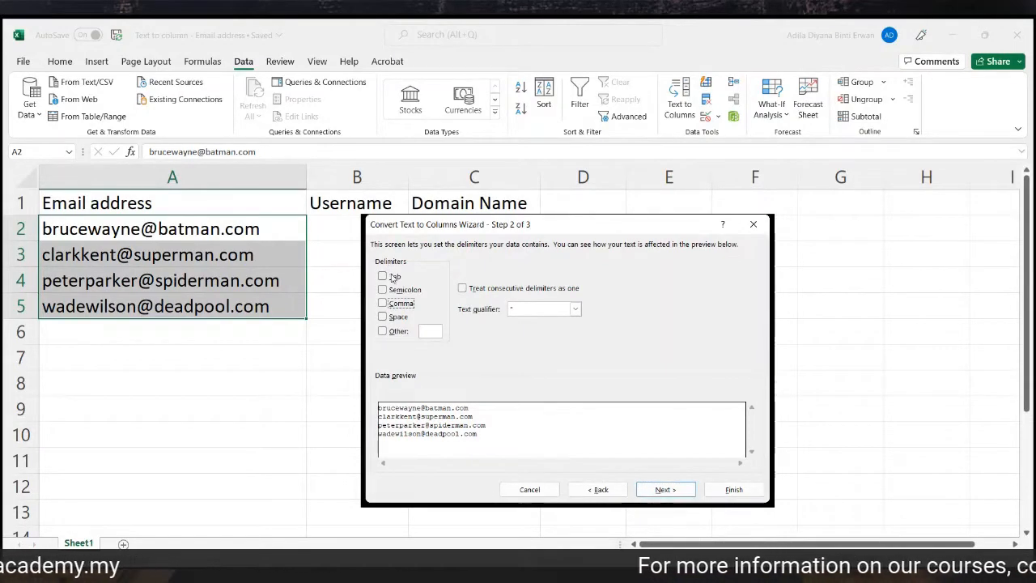
left_click(382, 331)
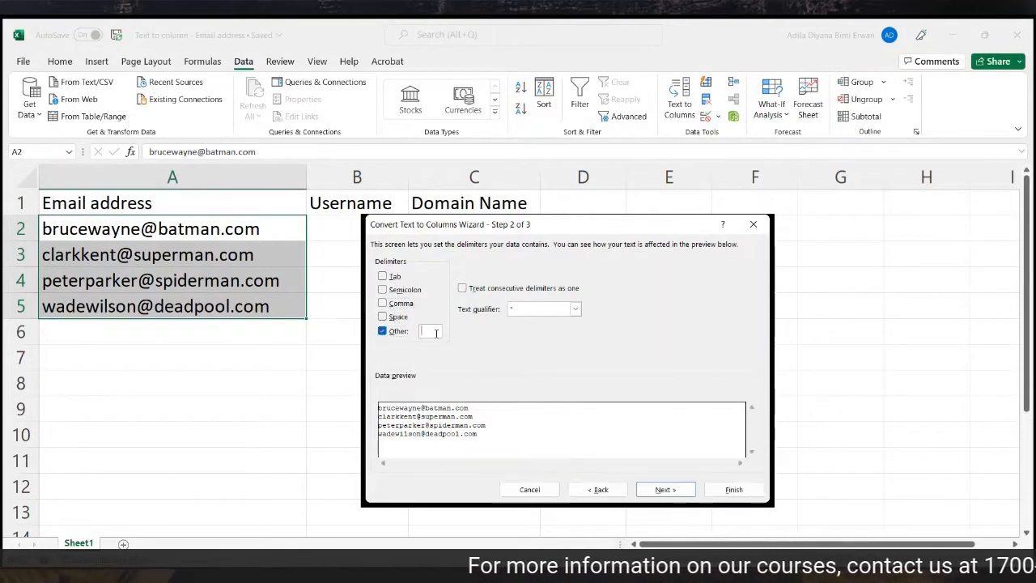
type("@")
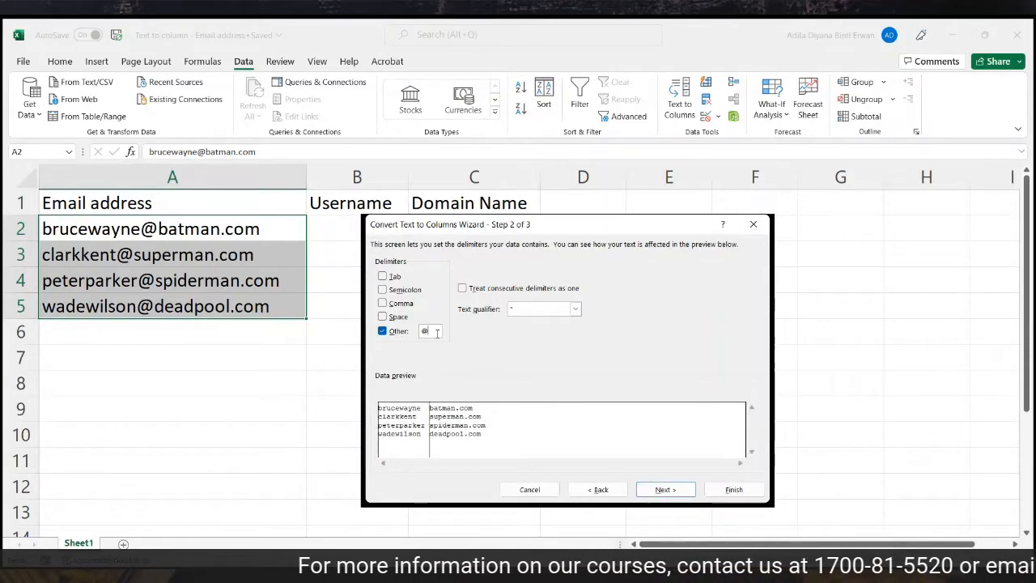
left_click(684, 491)
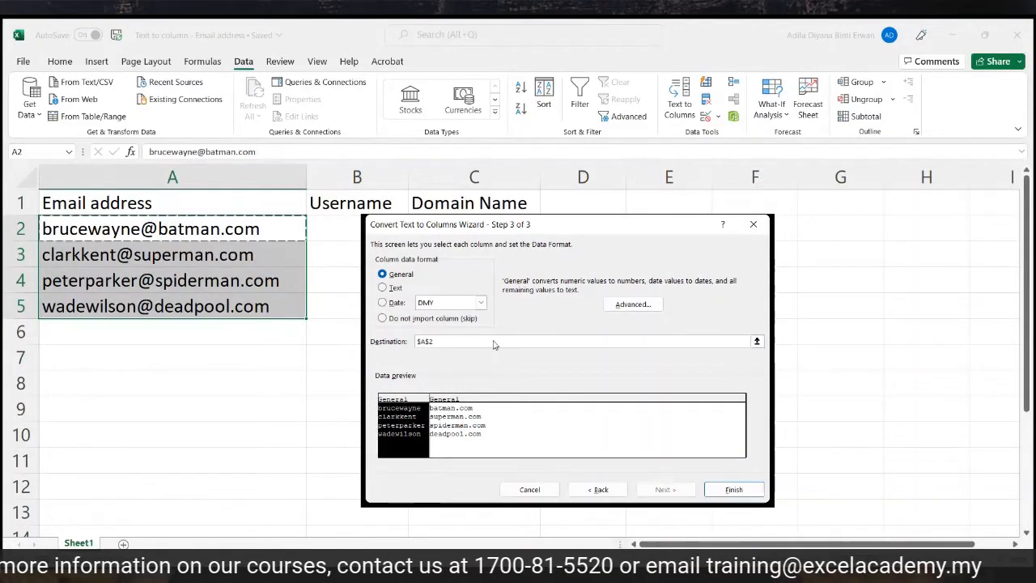
left_click_drag(493, 344, 365, 329)
key("BackSpace")
left_click(347, 226)
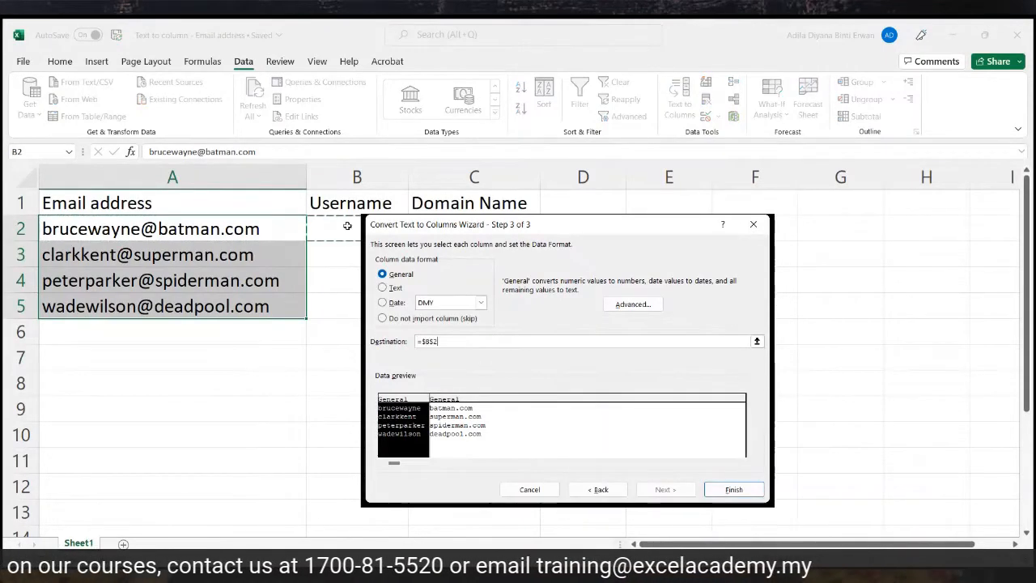
left_click(732, 490)
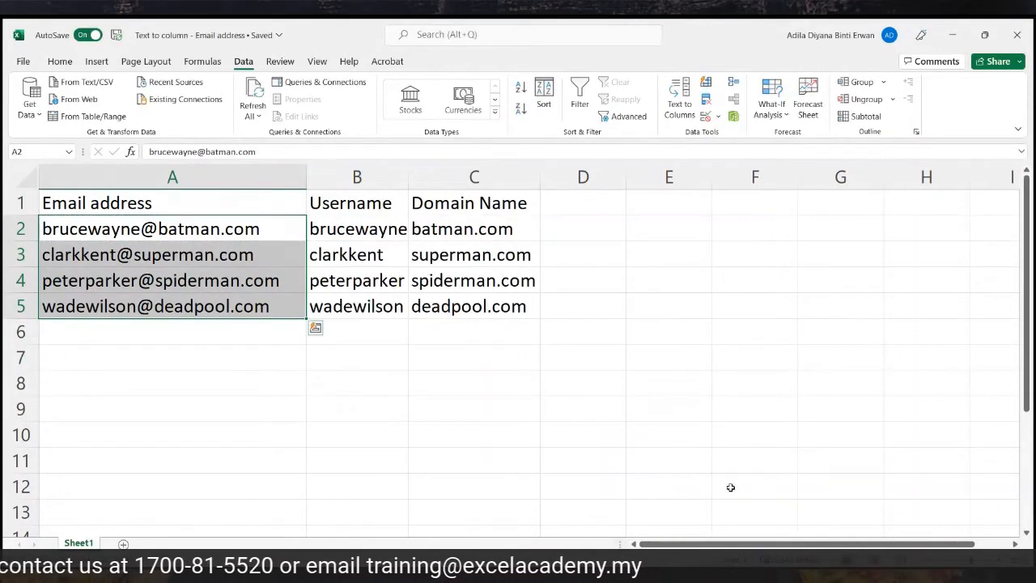
Check the usernames in B2:B5 and the domain names in column C.
left_click(332, 230)
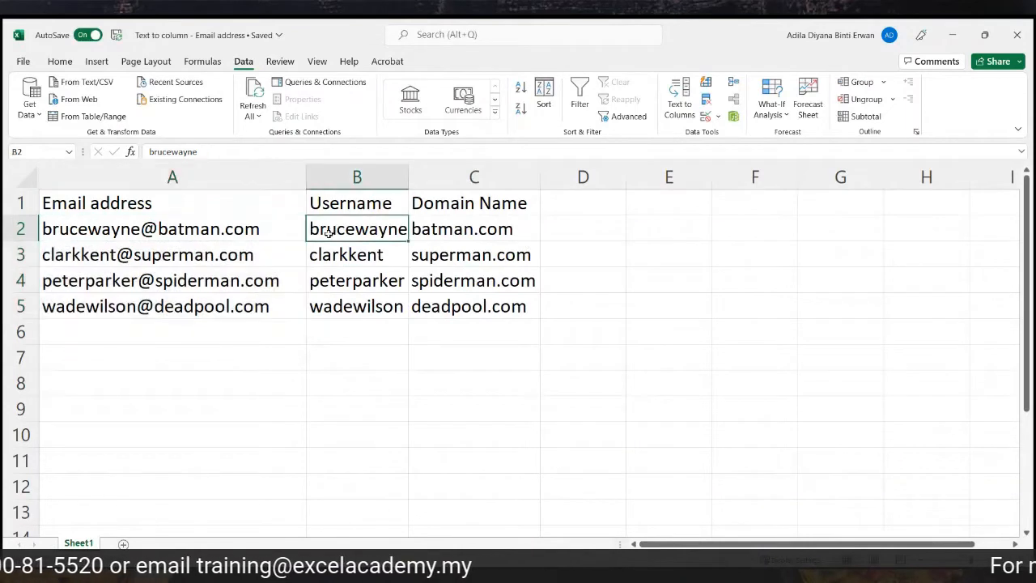
left_click_drag(331, 230, 360, 308)
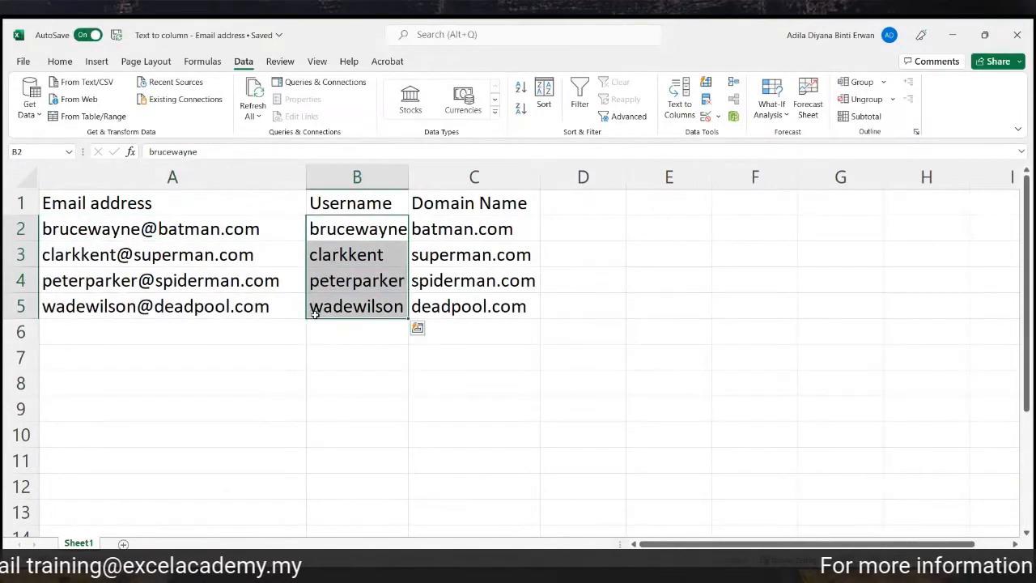
left_click(359, 363)
left_click_drag(466, 229, 447, 281)
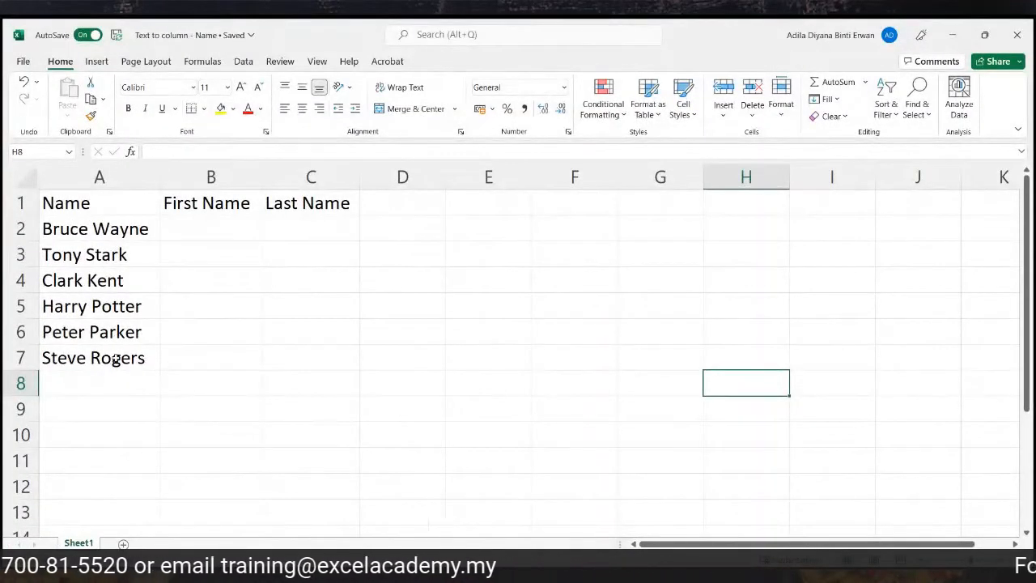
Select the six full names in A2:A7 on the Name sheet and switch to the Data tab.
left_click(210, 177)
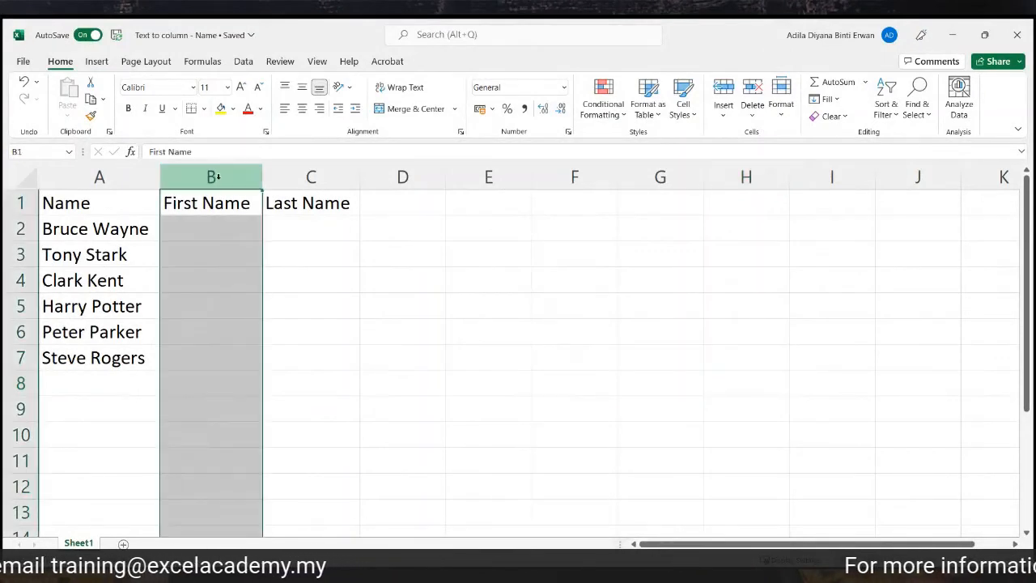
left_click(311, 176)
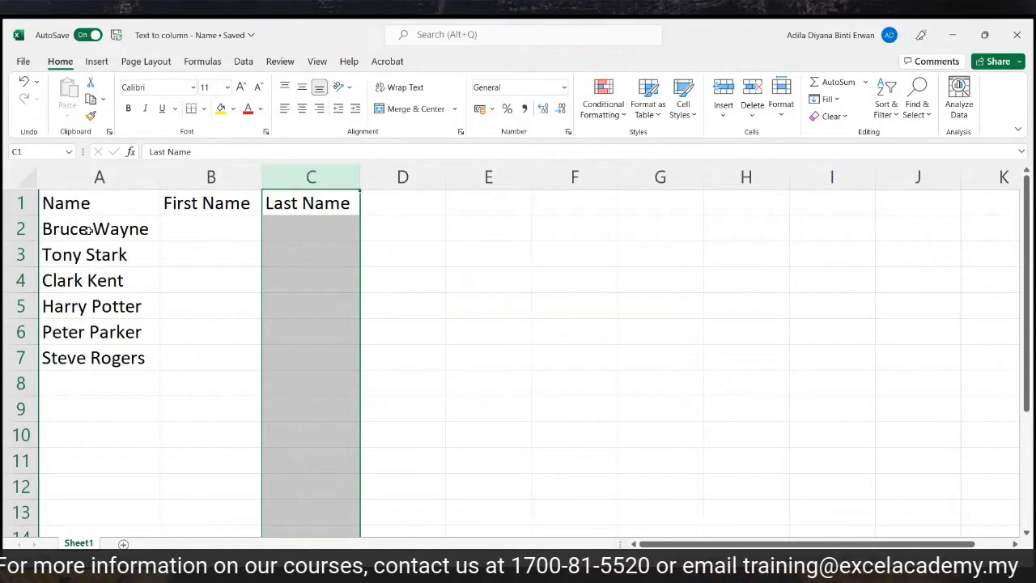
left_click_drag(87, 229, 53, 351)
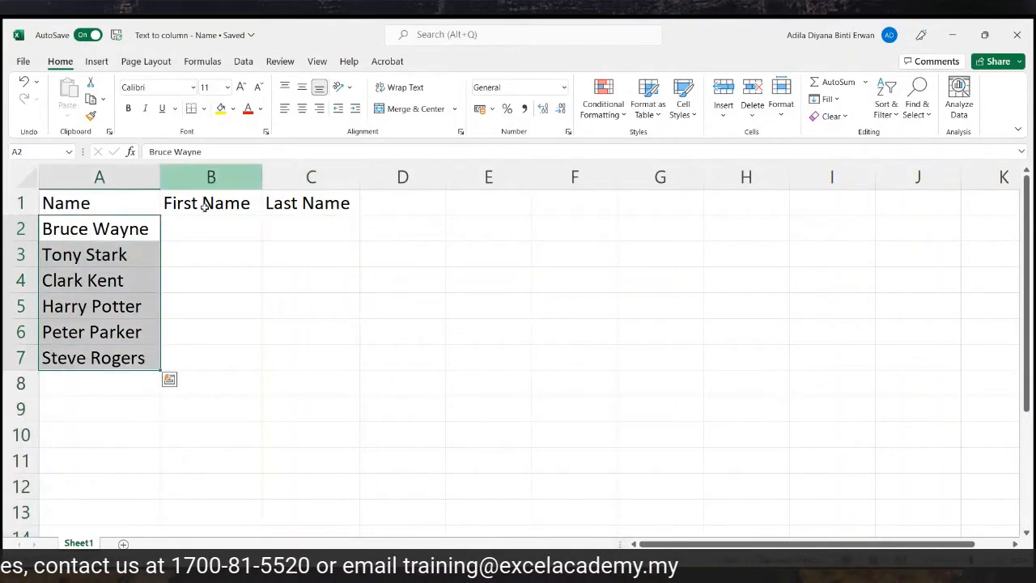
left_click(244, 62)
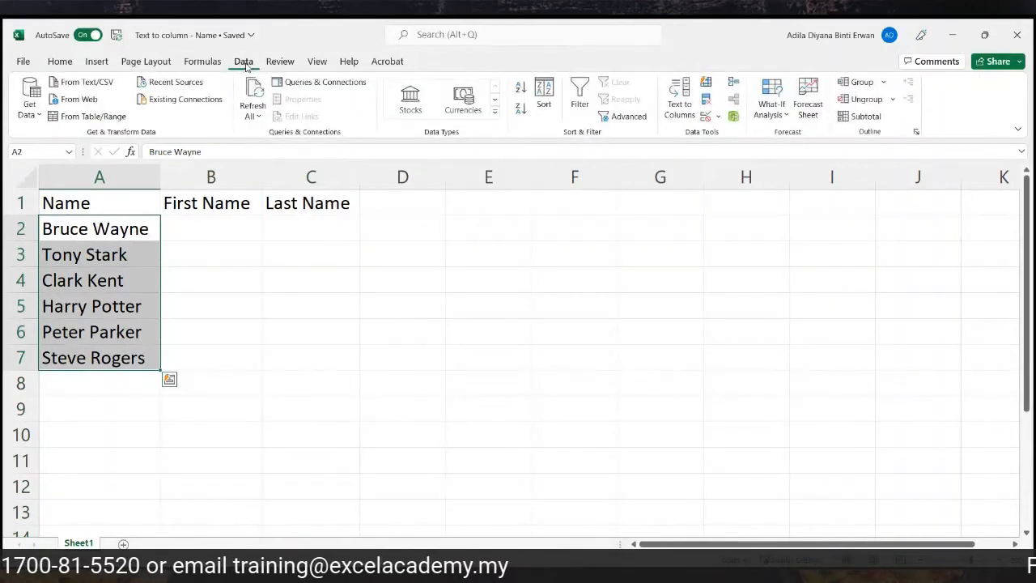
In Text to Columns, replace the leftover '@' delimiter with Space.
left_click(684, 113)
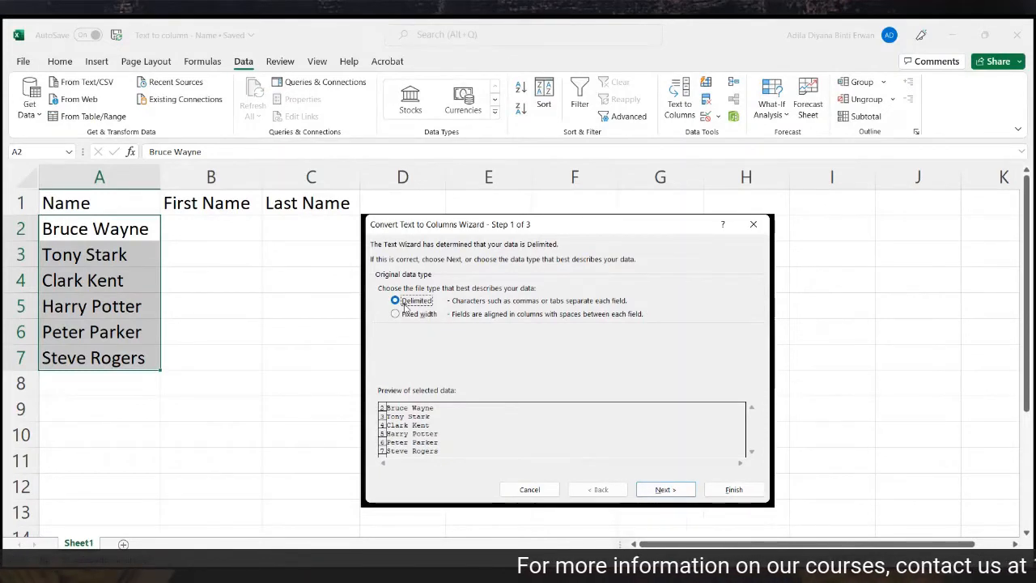
left_click(665, 489)
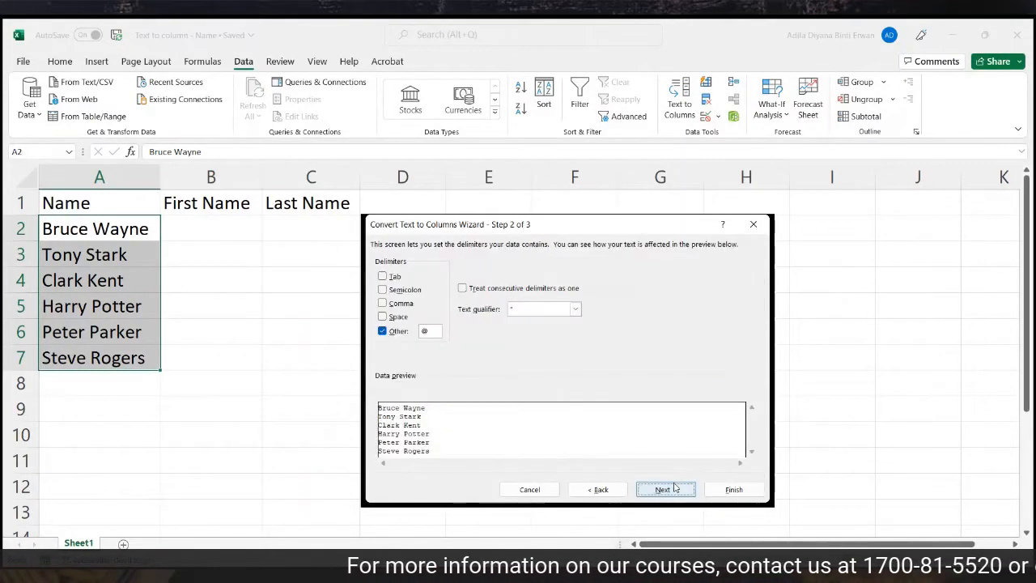
left_click(384, 334)
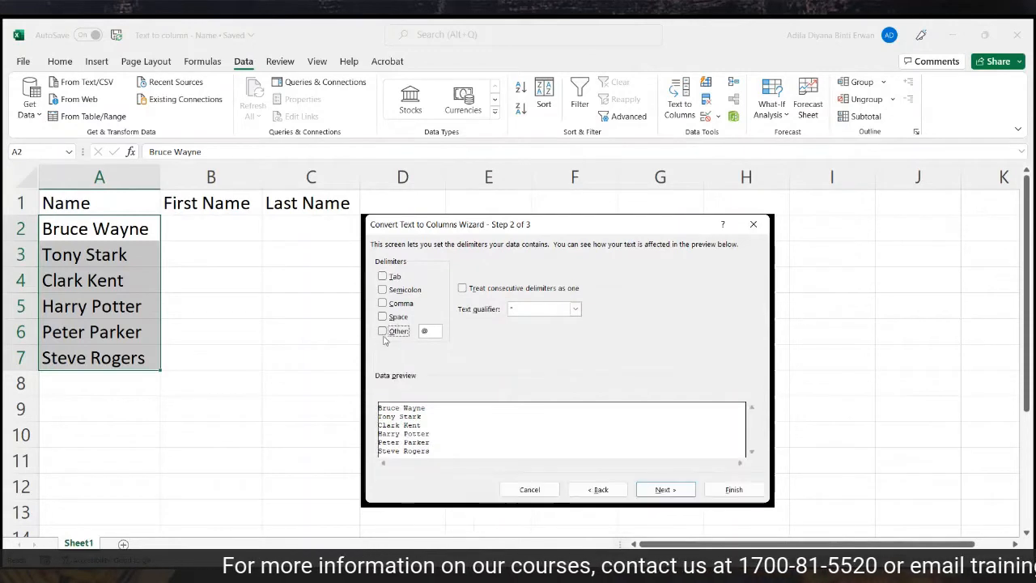
left_click(425, 332)
key("BackSpace")
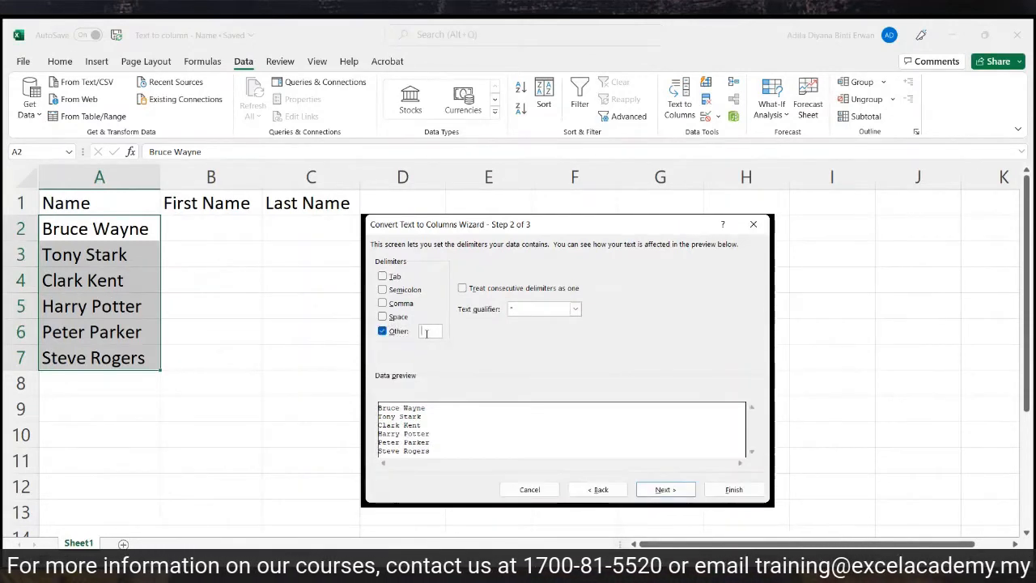
left_click(383, 332)
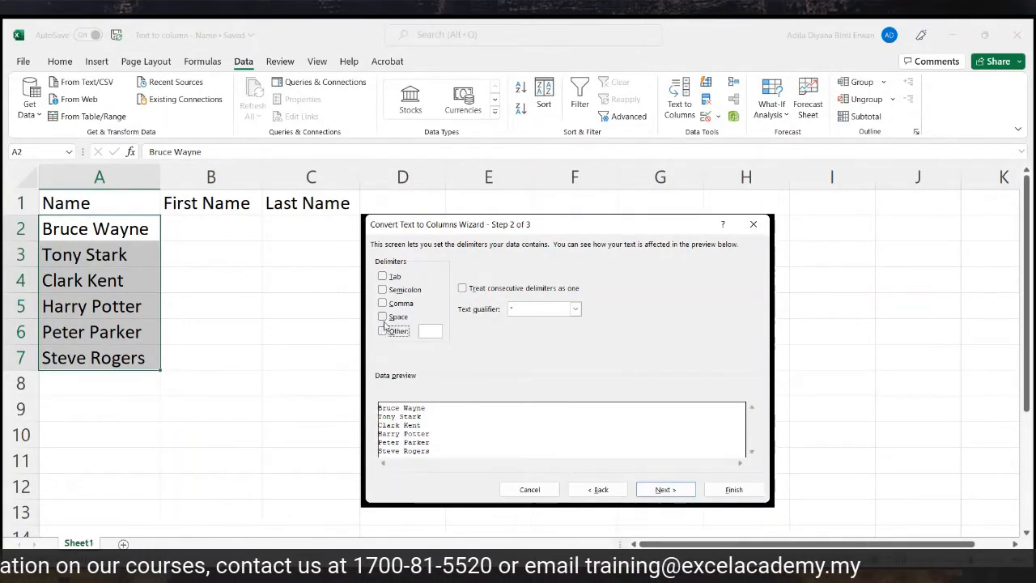
left_click(384, 316)
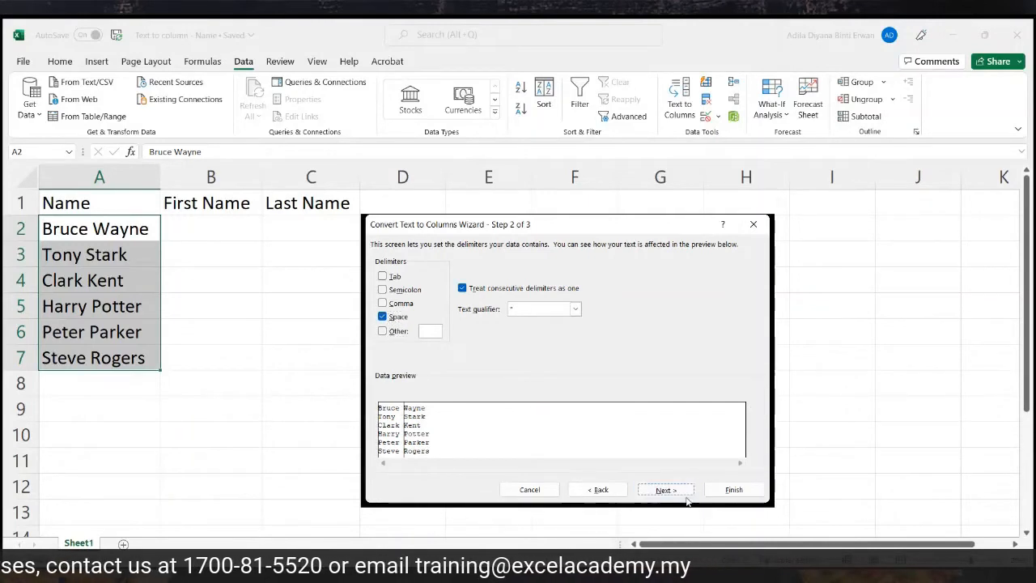
Send the split output to B2, finish, and select the results in B2:C7.
left_click(664, 489)
left_click(437, 344)
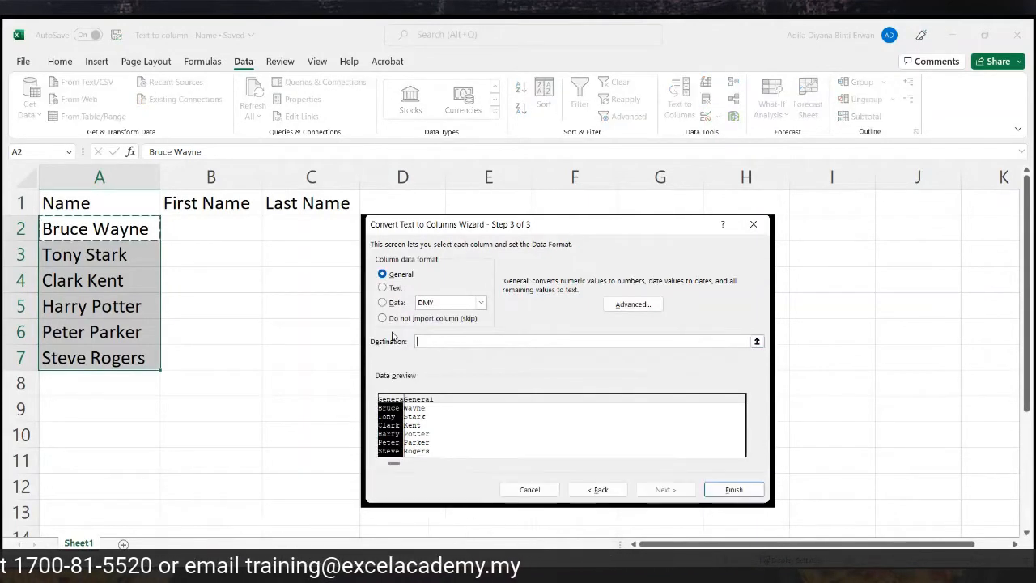
left_click(217, 233)
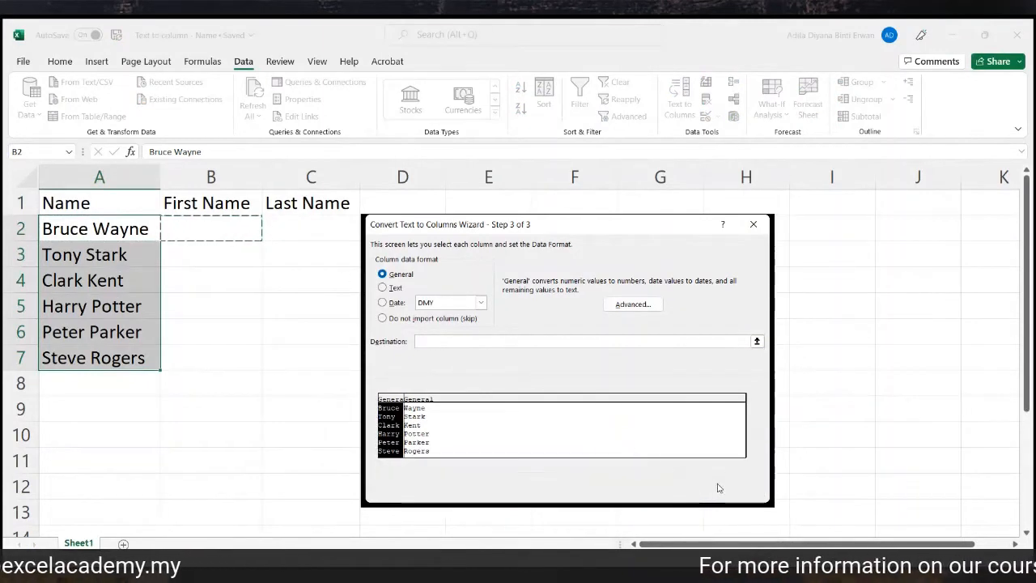
left_click(719, 488)
left_click_drag(234, 224, 324, 358)
left_click(211, 176)
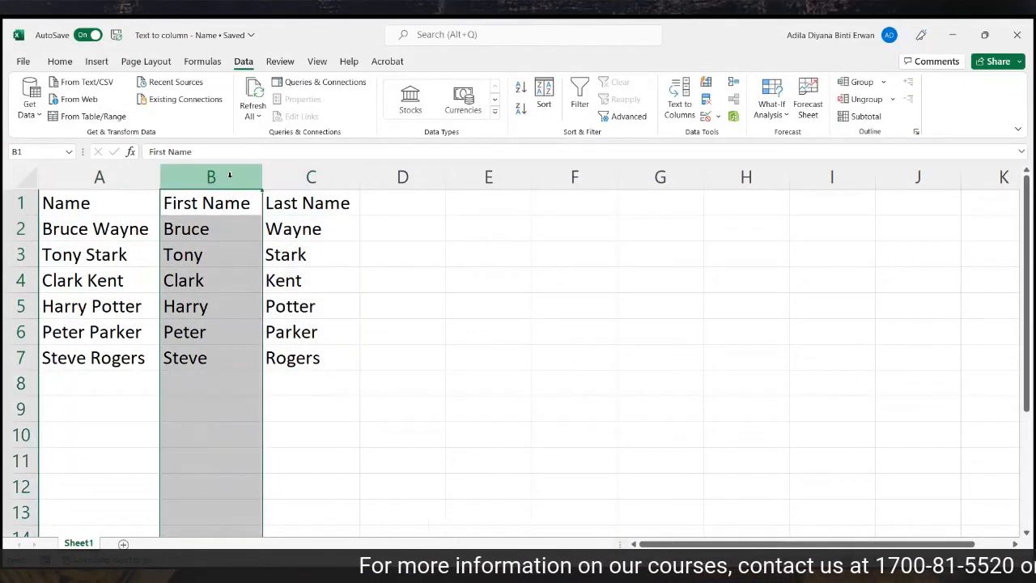
Review the split first and last names by selecting columns B and C.
left_click(310, 176)
left_click_drag(215, 227, 299, 280)
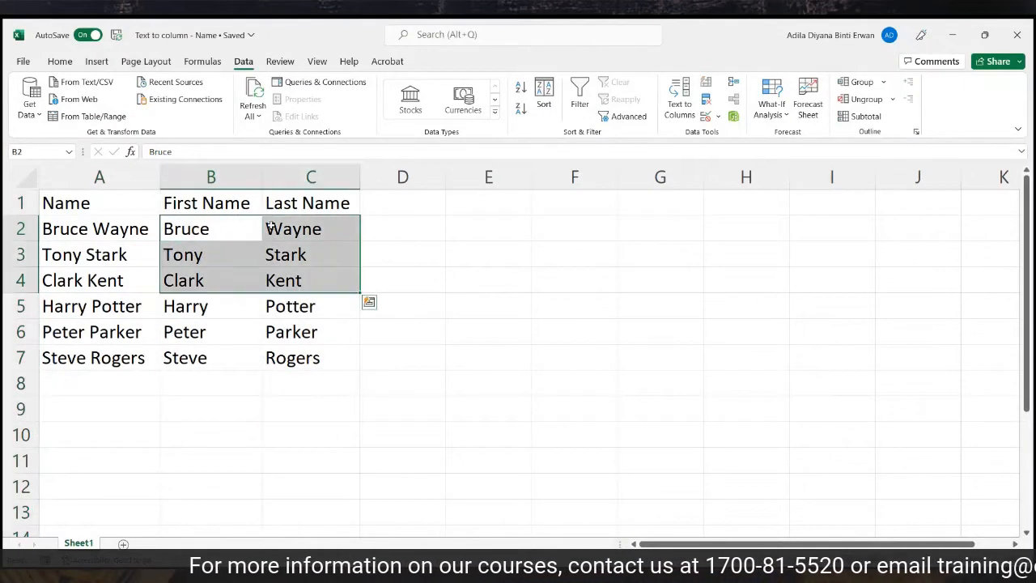
left_click(232, 176)
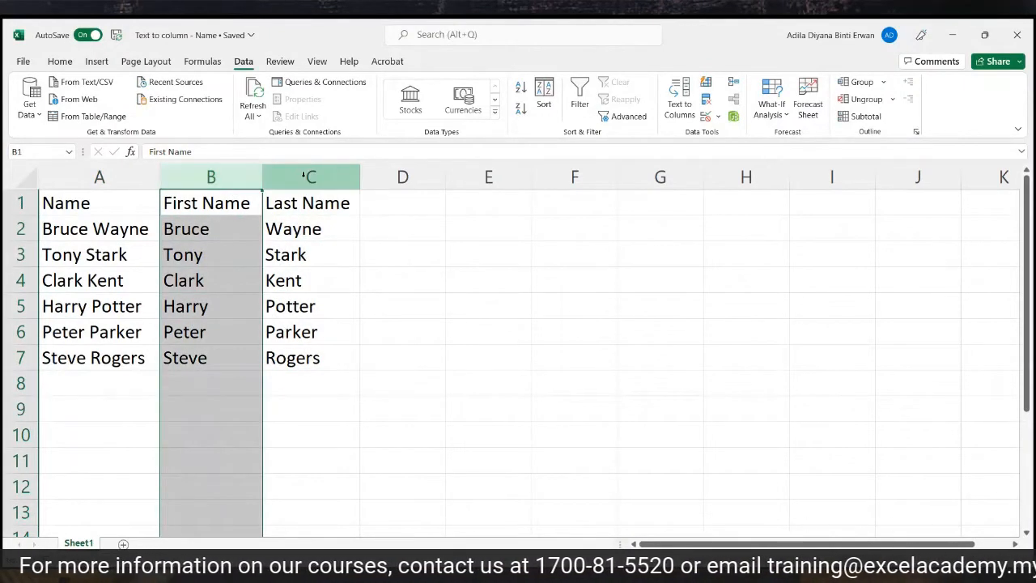
left_click(304, 176)
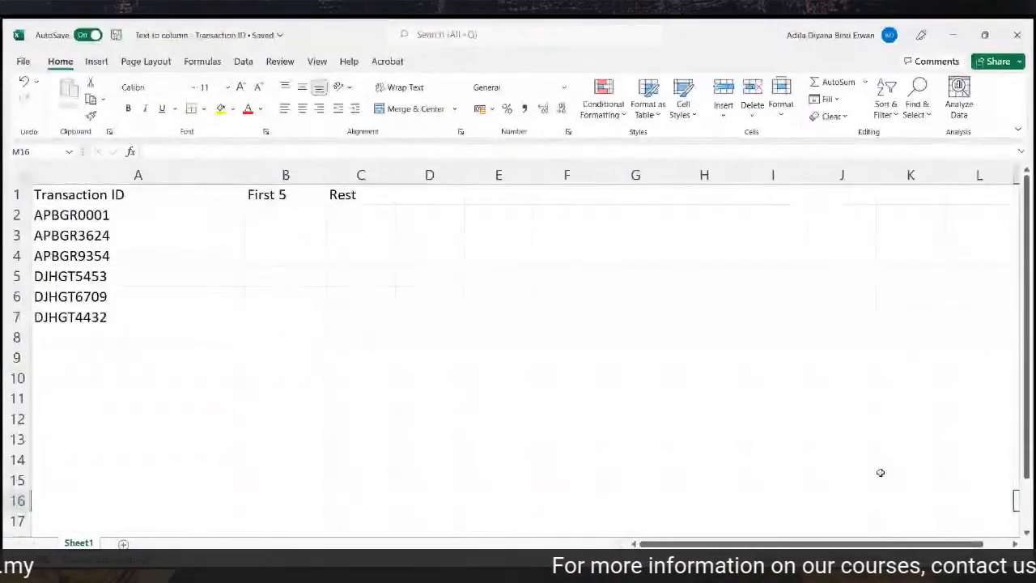
Zoom in on the Transaction ID sheet and return to the first ID in column A.
left_click(995, 559)
left_click(995, 560)
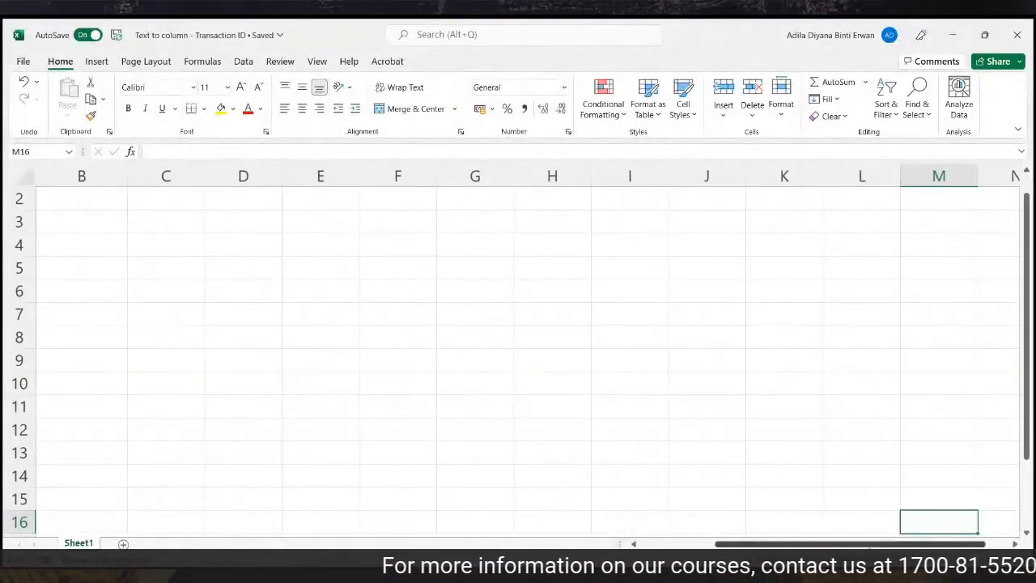
left_click_drag(900, 544, 818, 545)
scroll(450, 339, "up", 1)
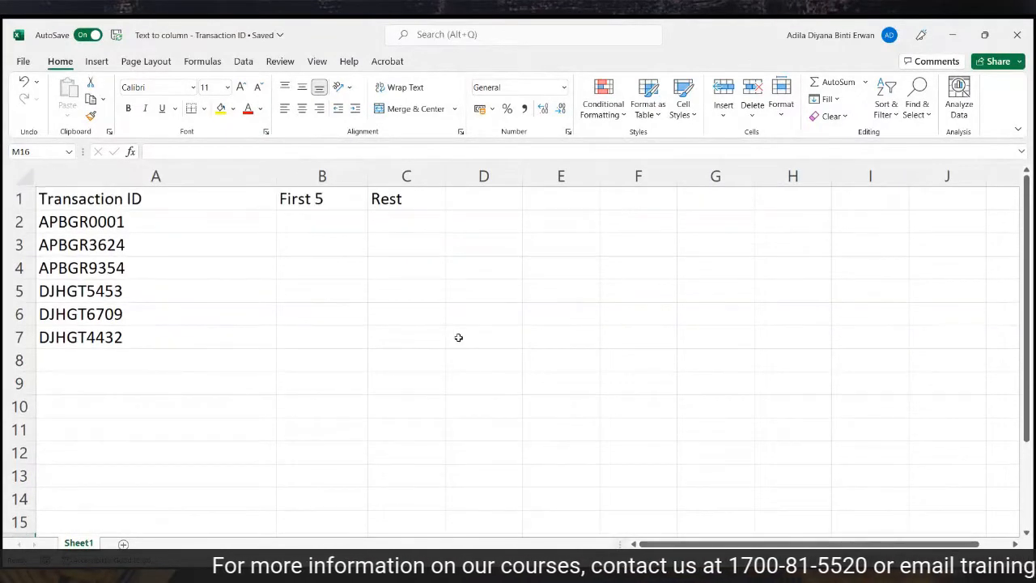
left_click(204, 174)
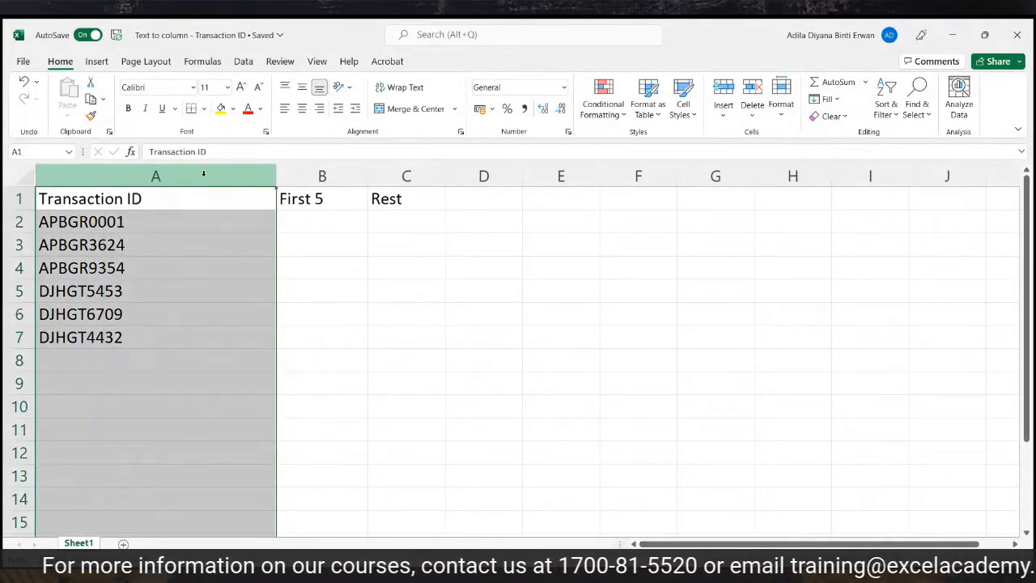
left_click(184, 218)
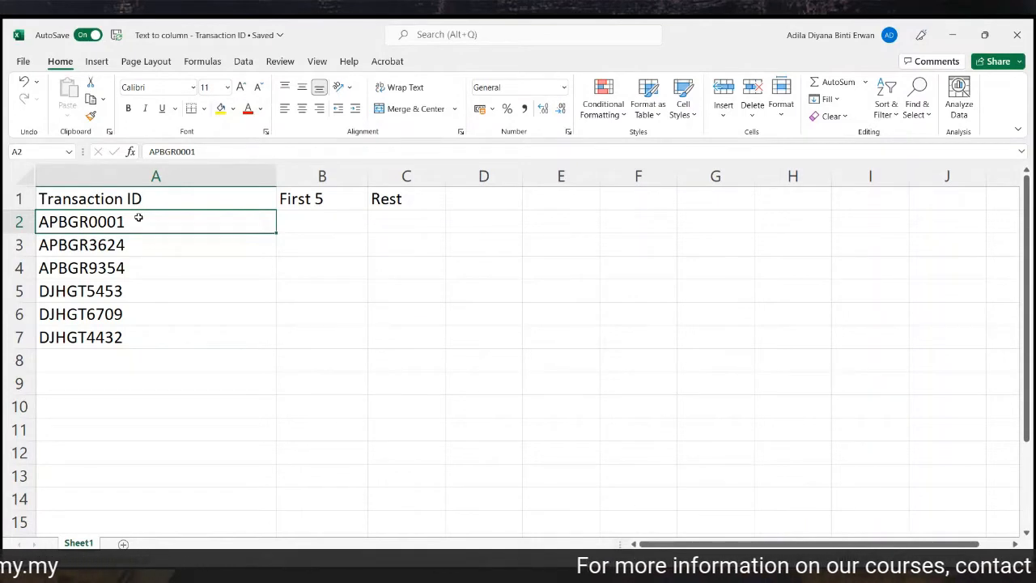
Select the six transaction IDs in A2:A7 and open Text to Columns.
left_click_drag(139, 217, 137, 335)
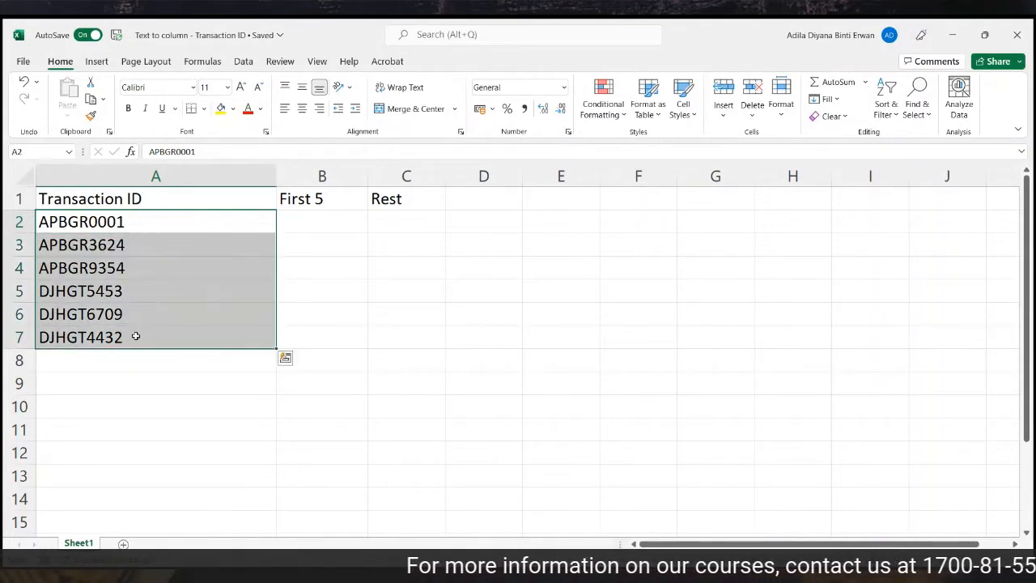
left_click(243, 62)
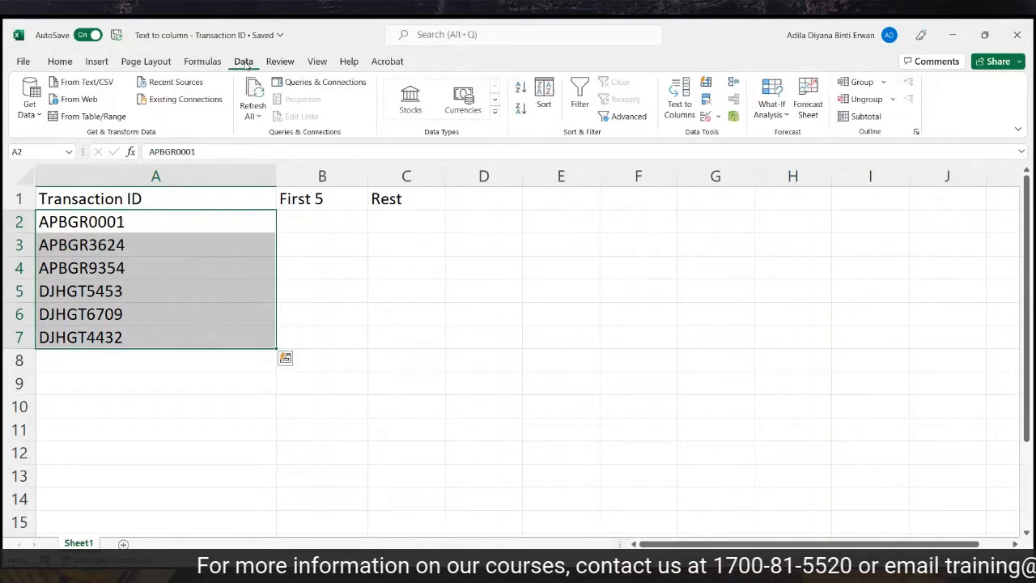
left_click(680, 96)
Split the IDs by fixed width with a break after five characters, outputting from B2.
left_click(419, 314)
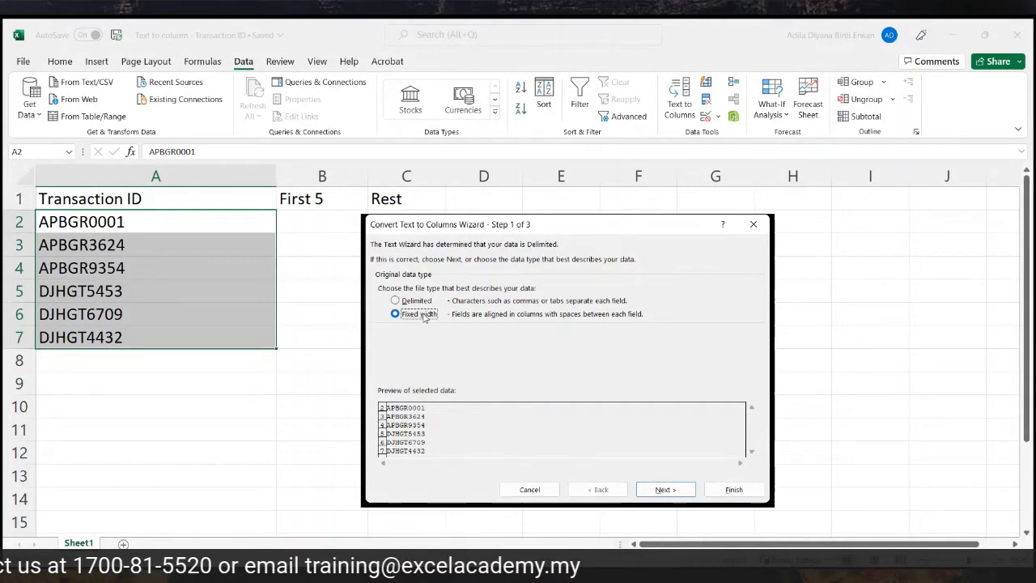
left_click(682, 495)
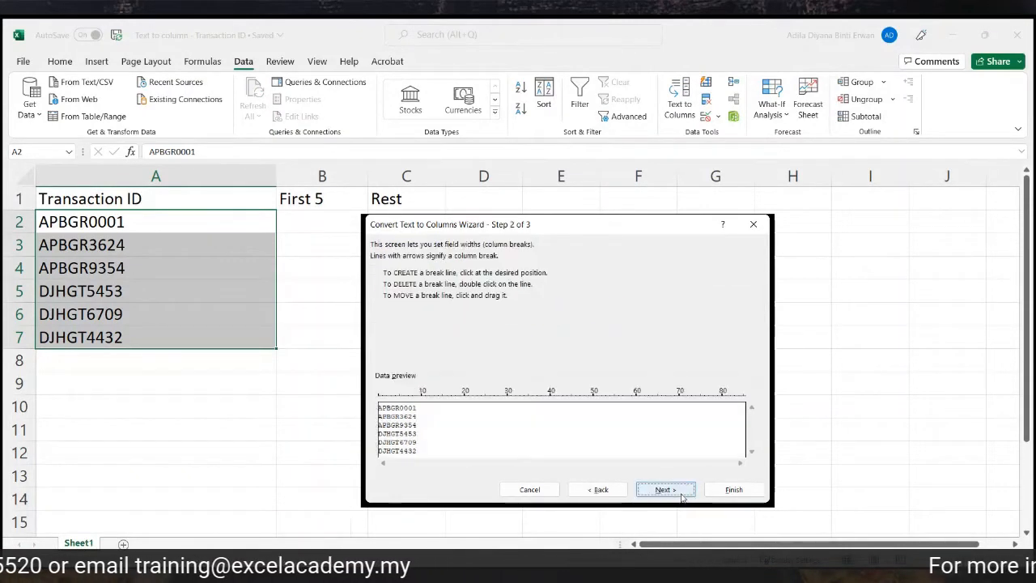
left_click(399, 415)
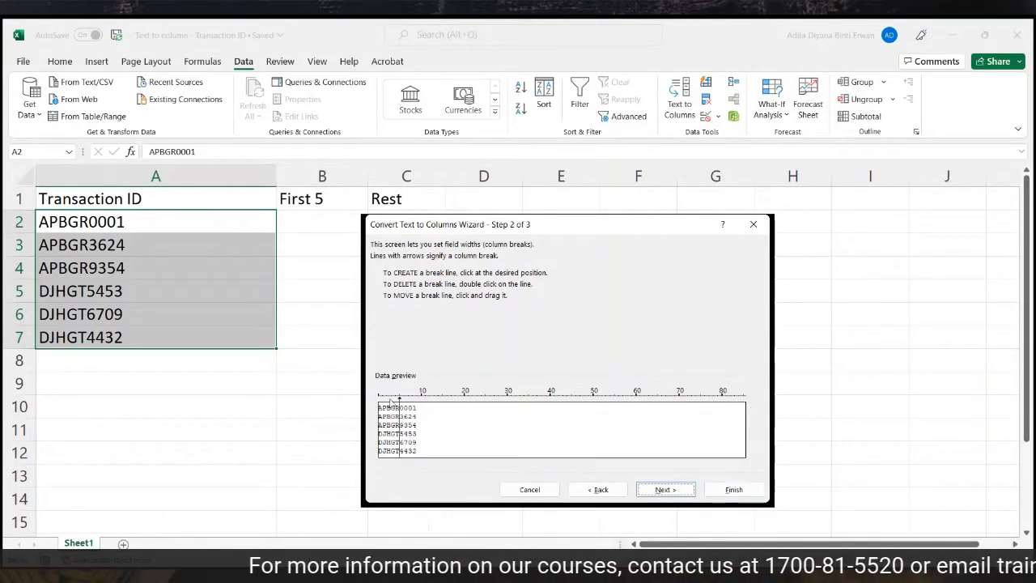
left_click(665, 489)
left_click(418, 343)
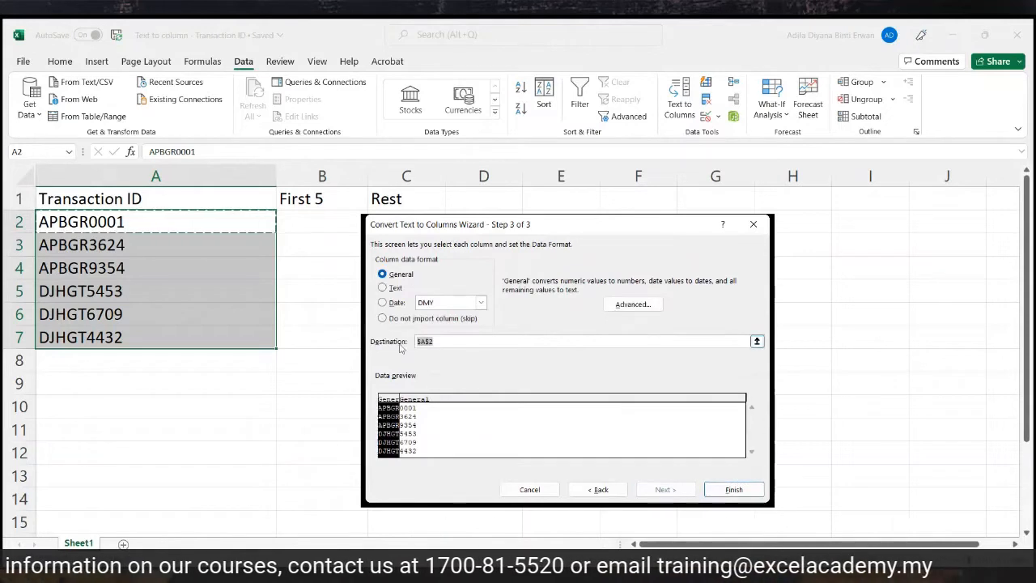
left_click(343, 216)
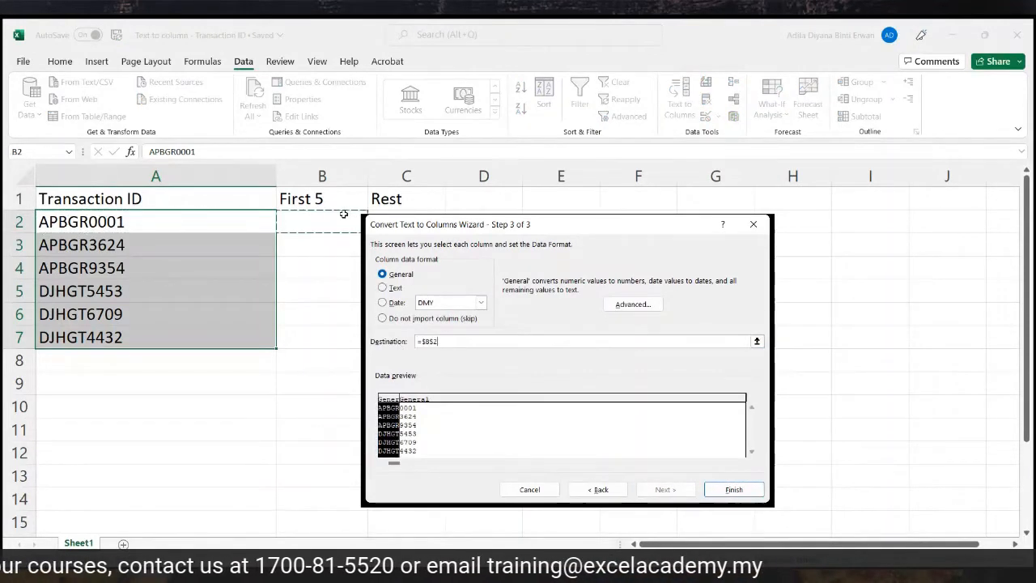
left_click(733, 489)
left_click_drag(302, 219, 292, 335)
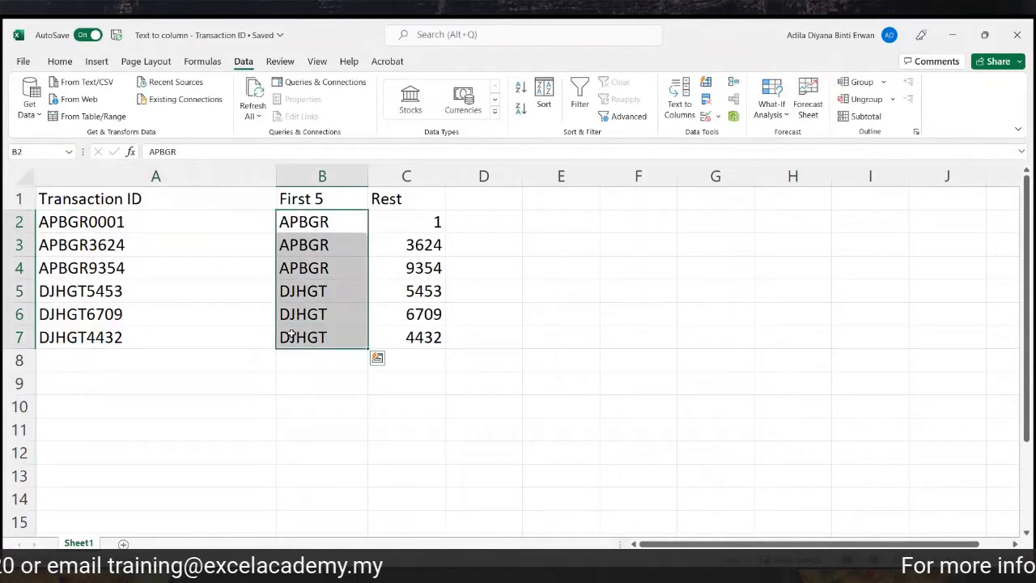
left_click(318, 173)
left_click_drag(306, 219, 291, 339)
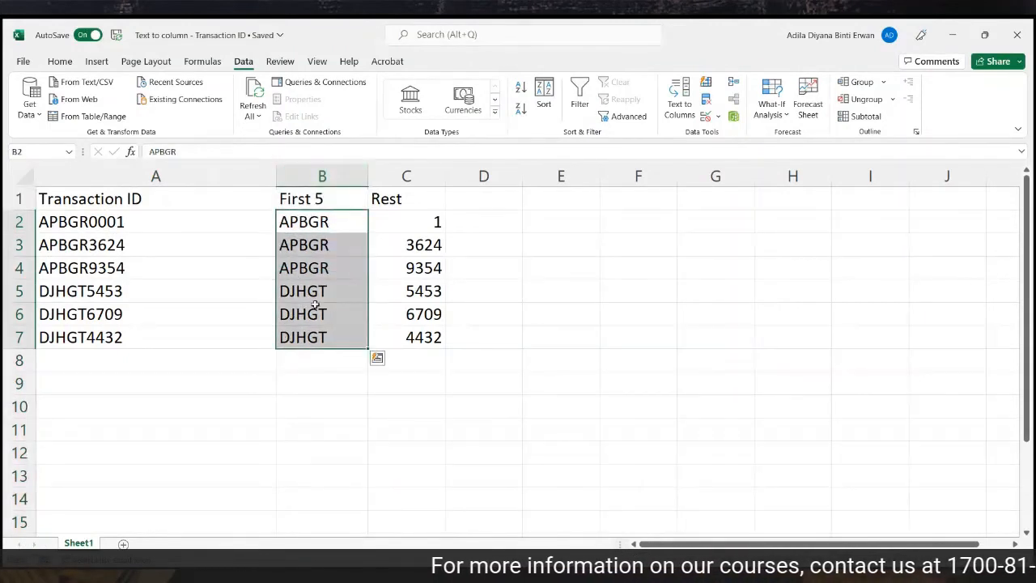
left_click(407, 173)
left_click(394, 199)
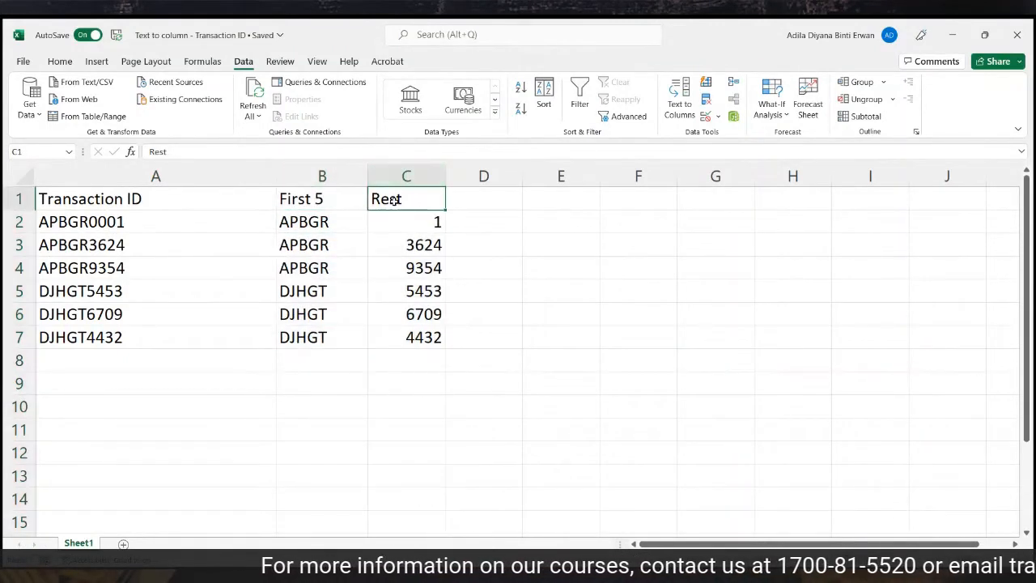
left_click_drag(395, 219, 394, 335)
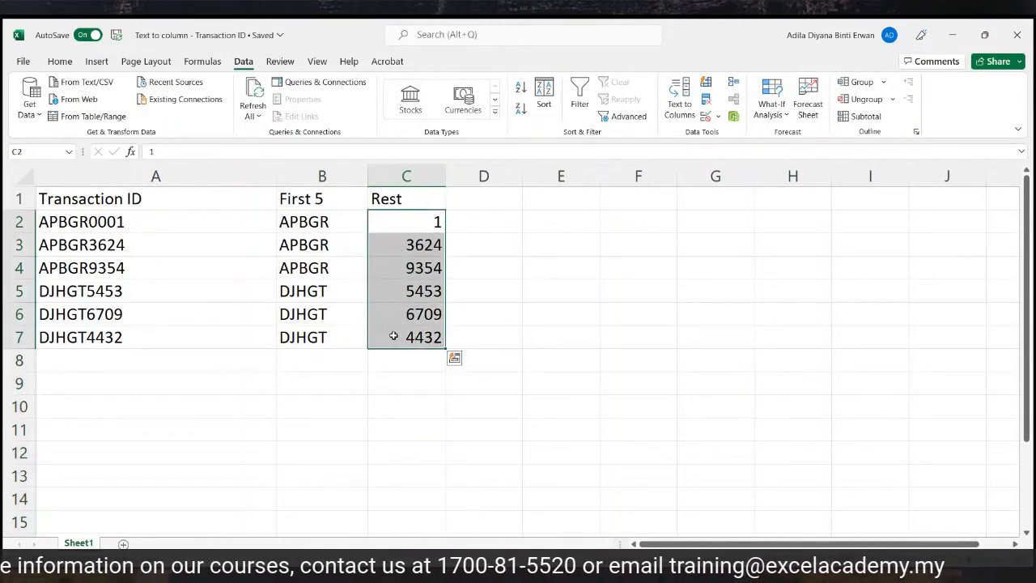
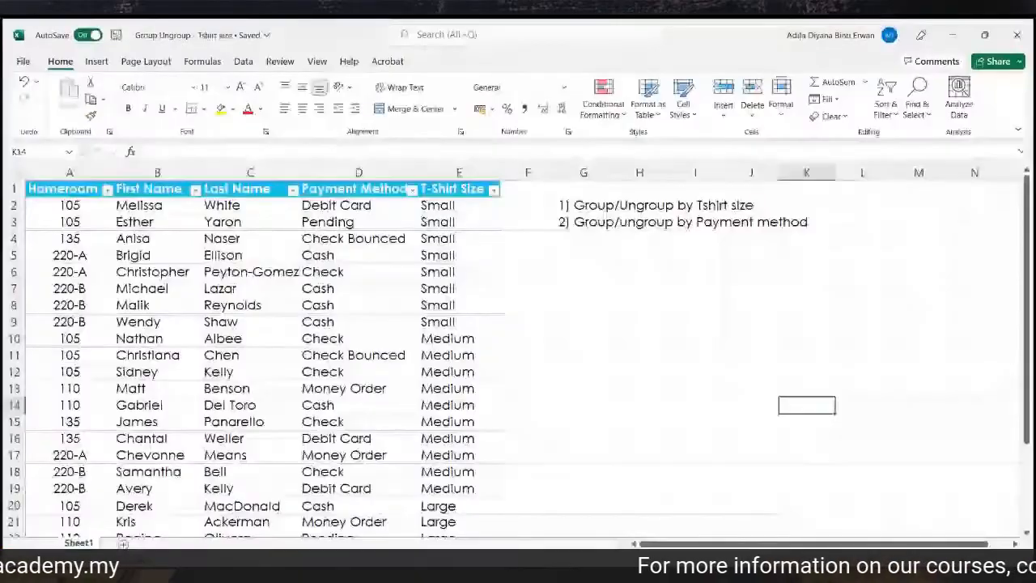
Review the table columns and the Payment Method and T-Shirt Size filter lists without changing anything.
scroll(785, 420, "up", 2)
scroll(785, 420, "up", 1)
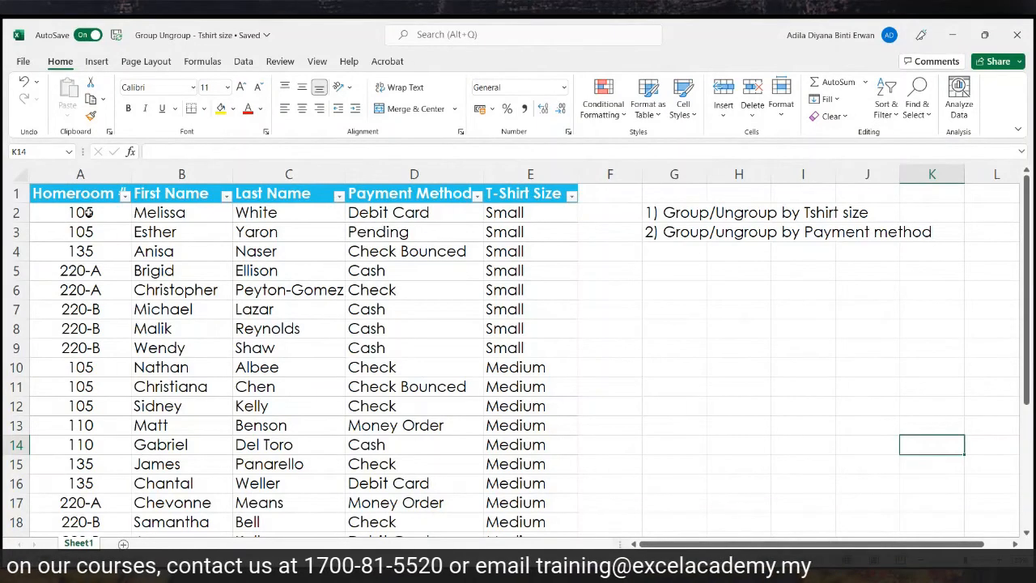
left_click(102, 186)
left_click(104, 169)
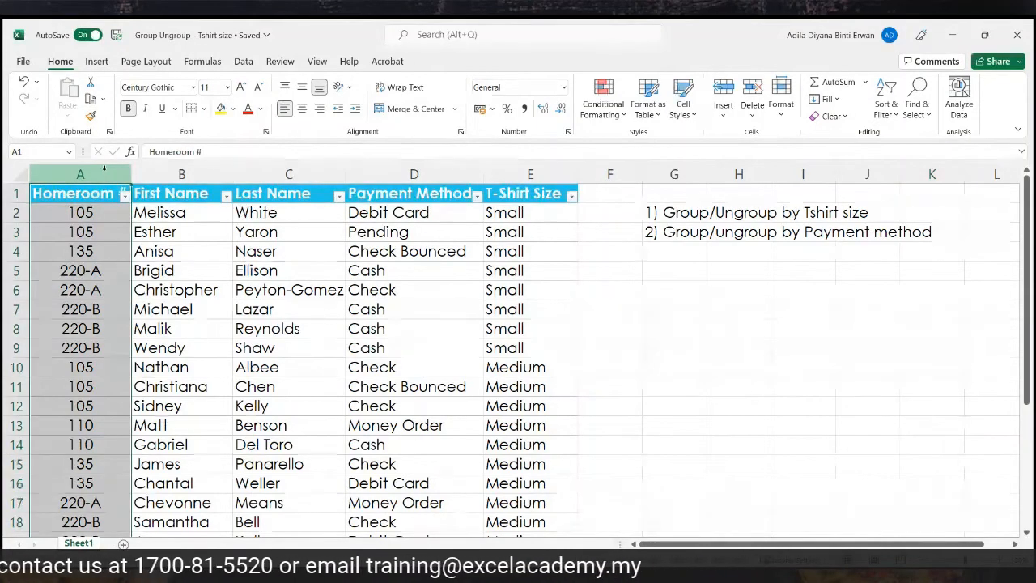
left_click(156, 173)
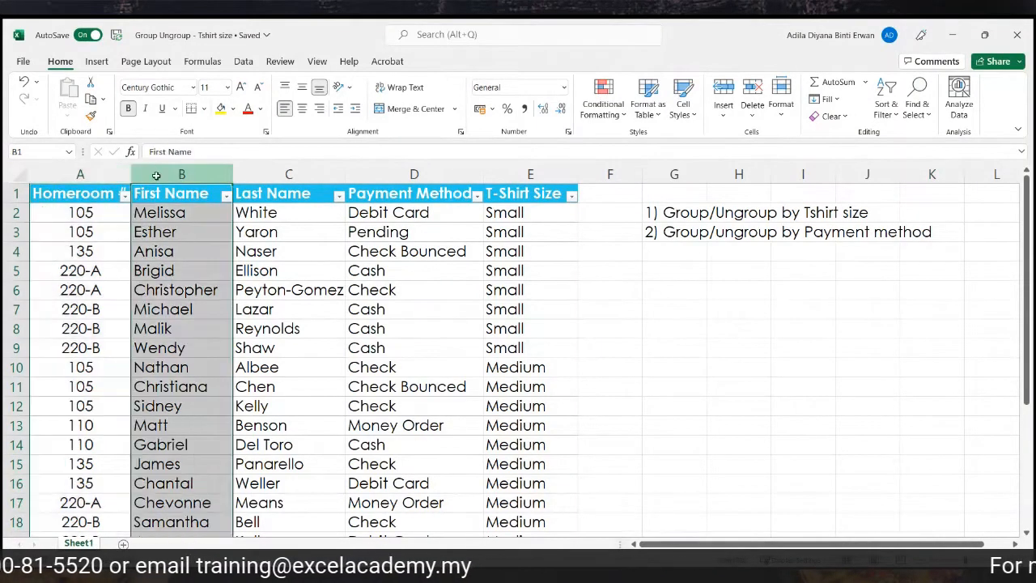
left_click(254, 167)
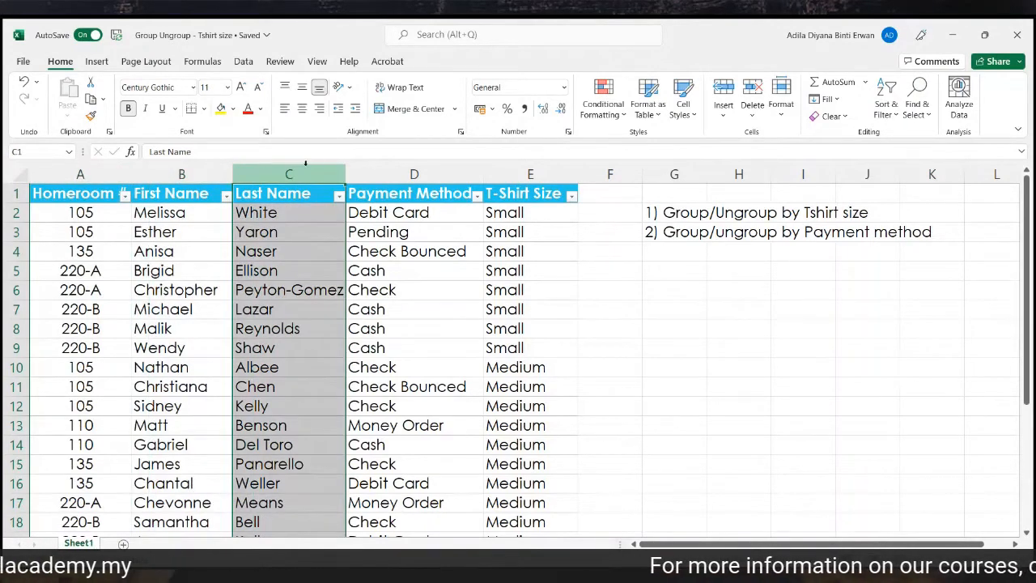
left_click(409, 174)
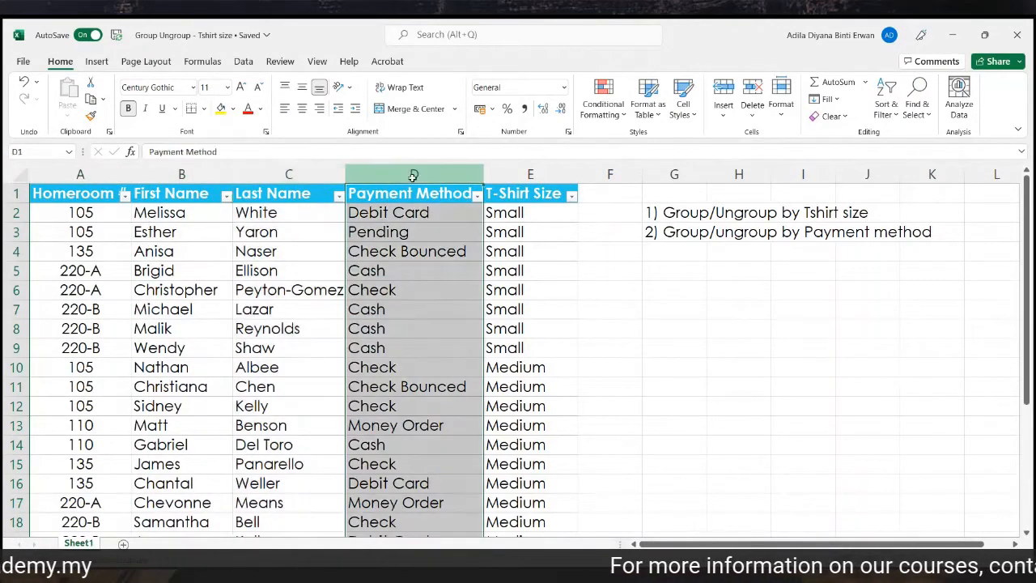
left_click(477, 196)
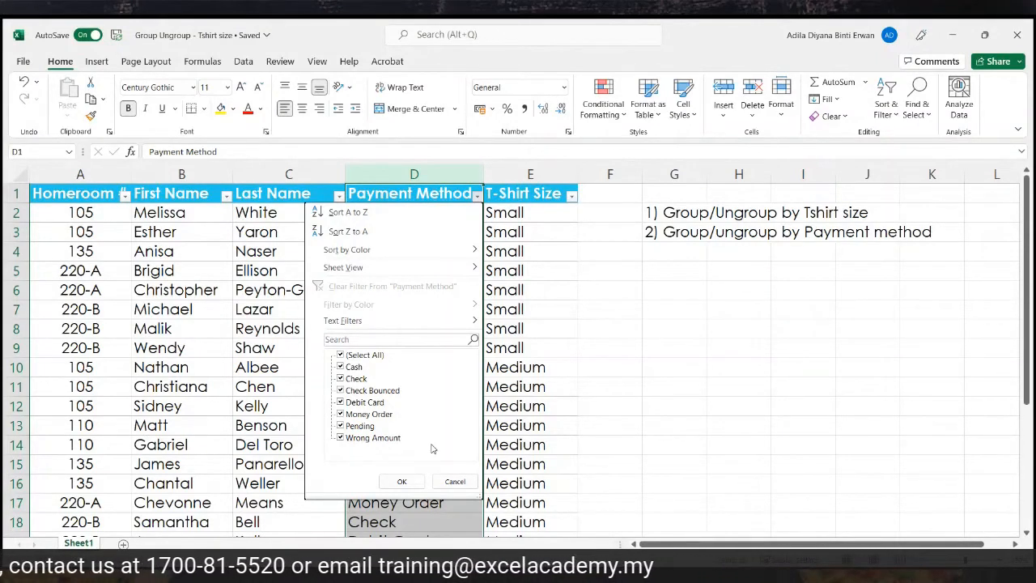
left_click(451, 482)
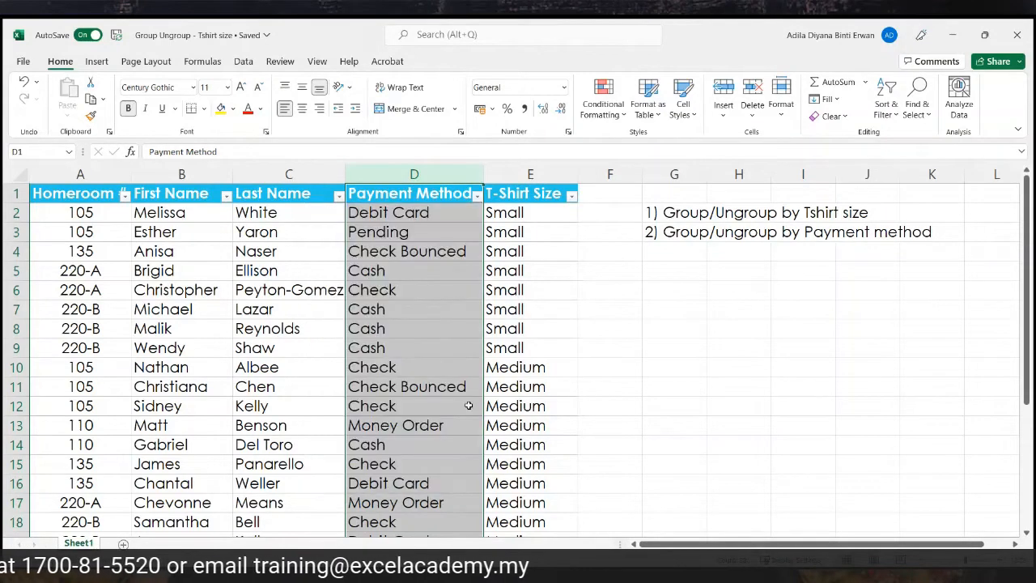
left_click(570, 196)
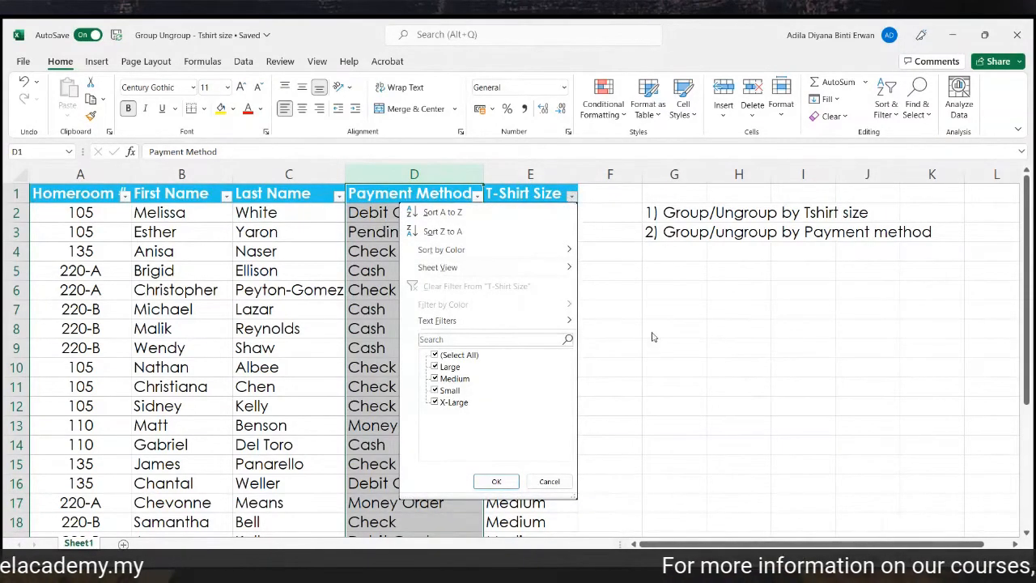
left_click(620, 294)
Select the two task notes in G2:G3.
left_click_drag(670, 219, 670, 233)
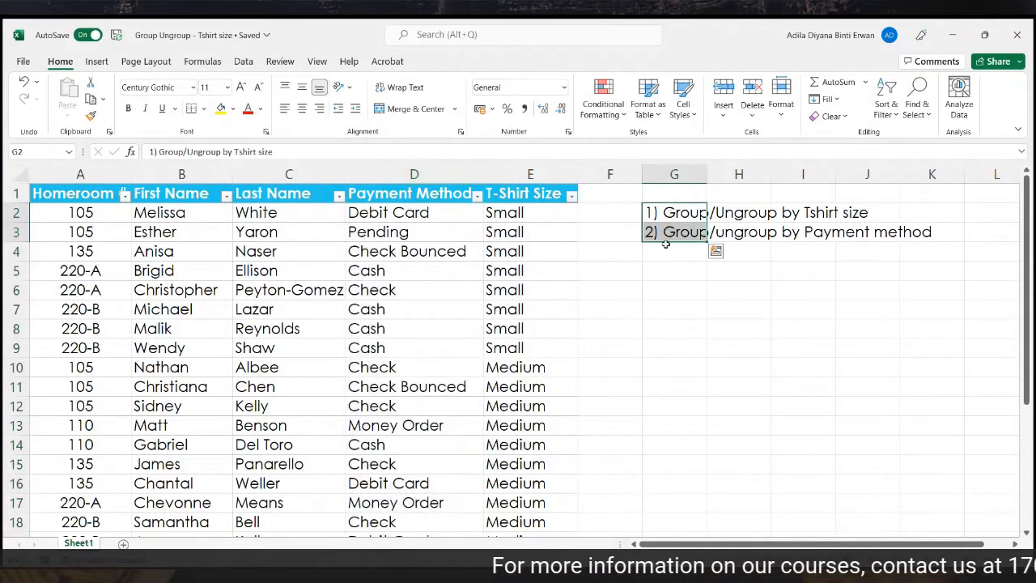
left_click(664, 287)
left_click(683, 211)
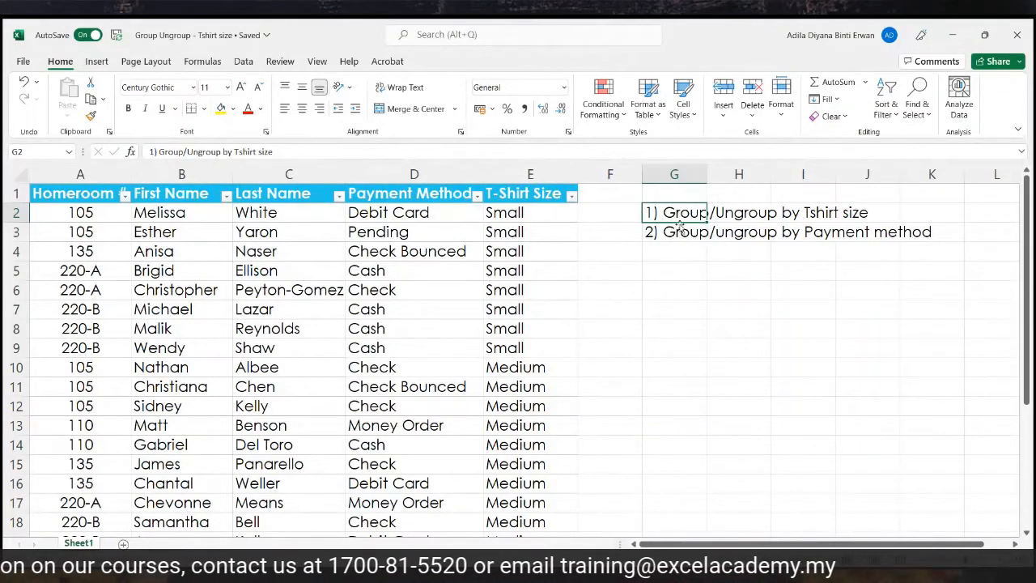
left_click(679, 229)
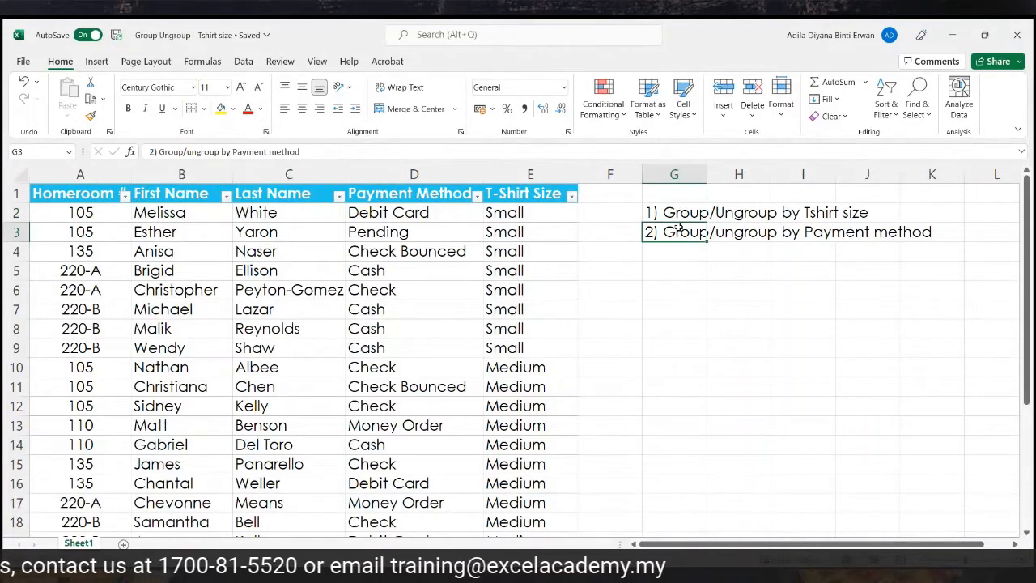
left_click_drag(679, 213, 676, 231)
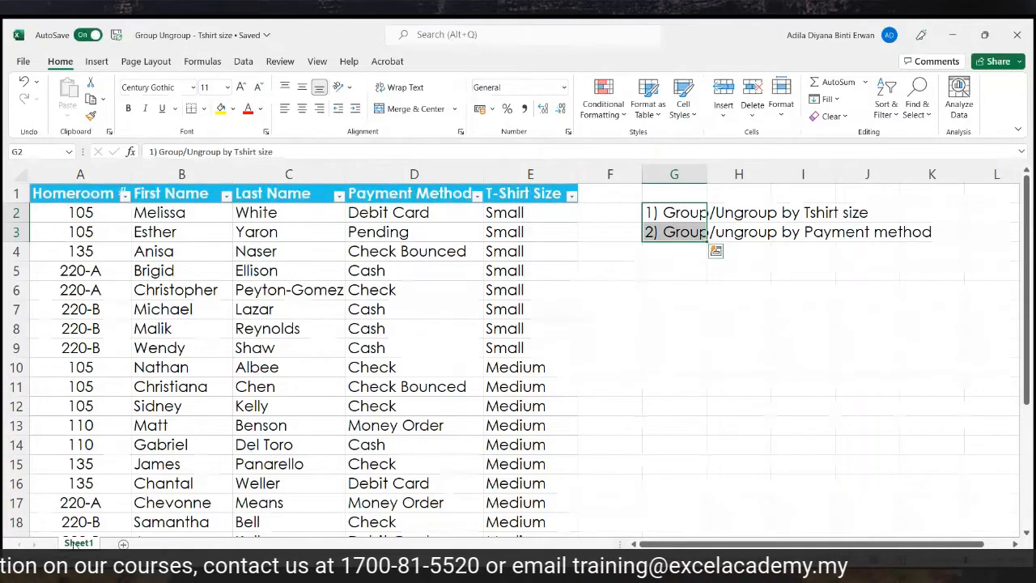
Duplicate Sheet1 with Move or Copy, placing the copy after all other sheets.
right_click(78, 541)
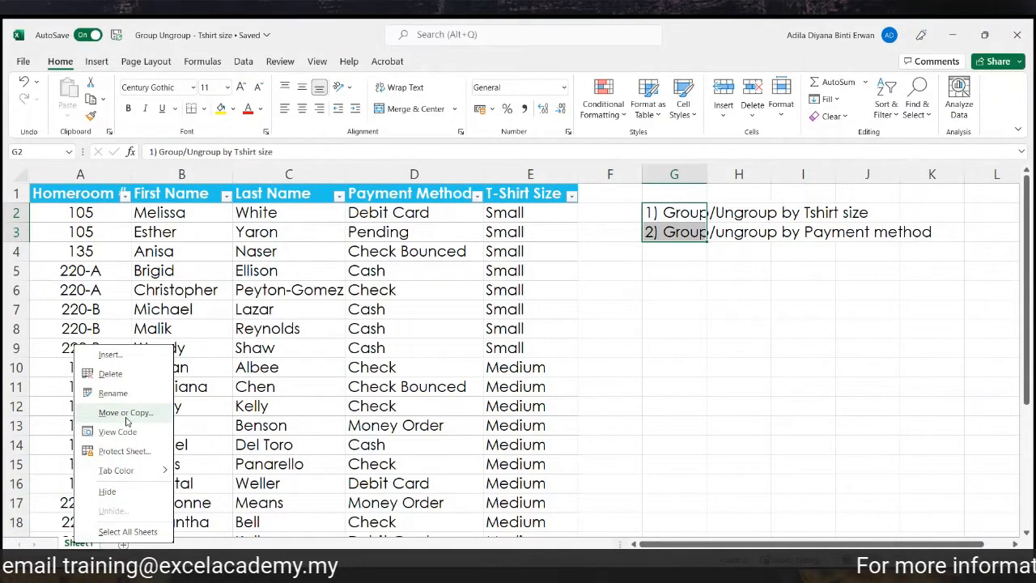
left_click(125, 414)
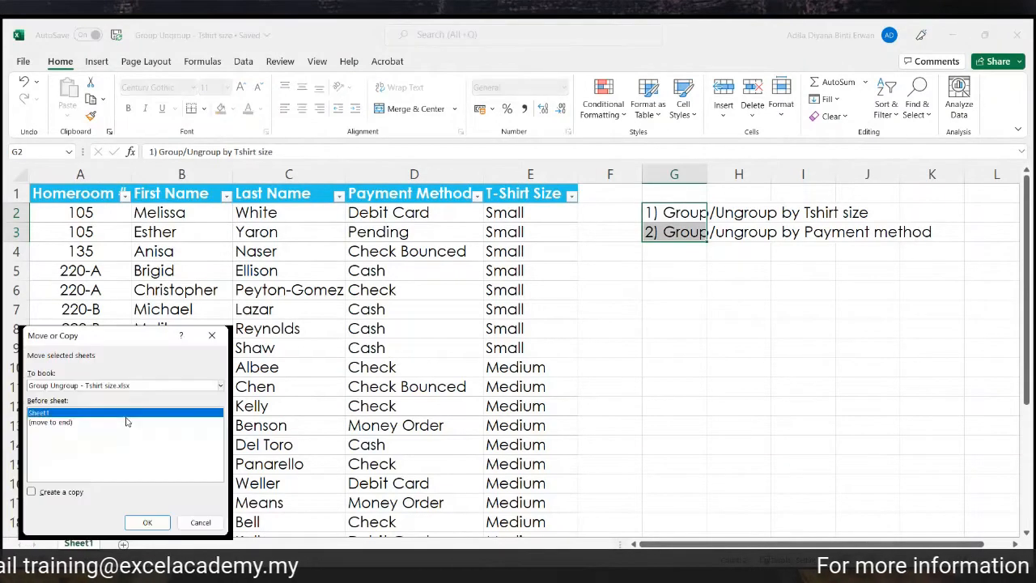
left_click(64, 422)
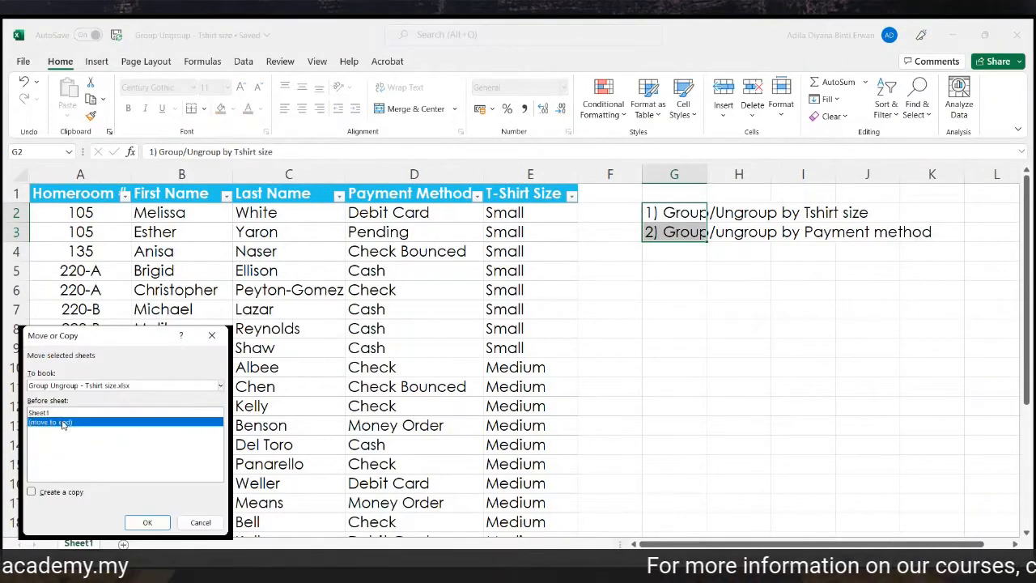
left_click(33, 492)
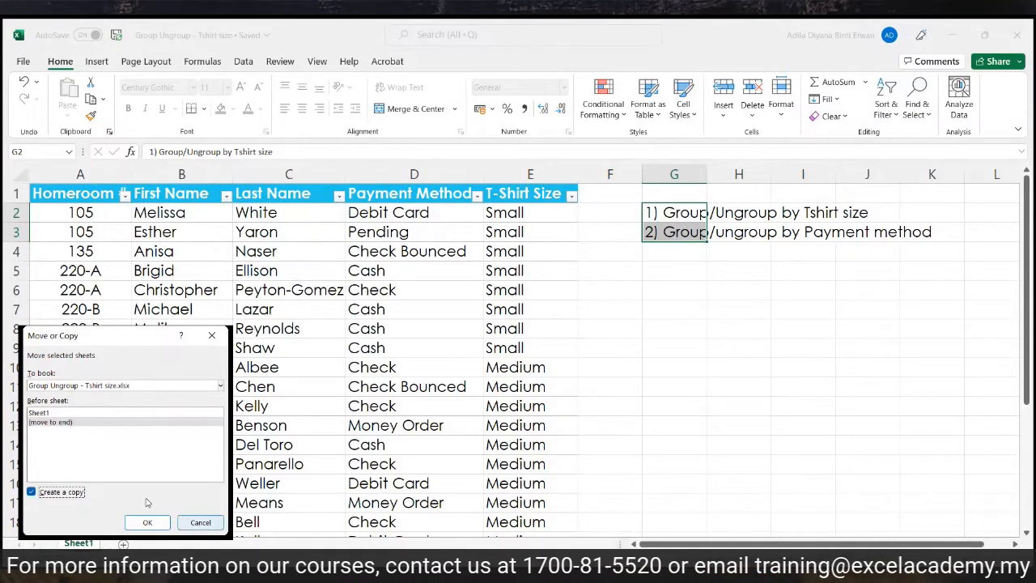
left_click(147, 523)
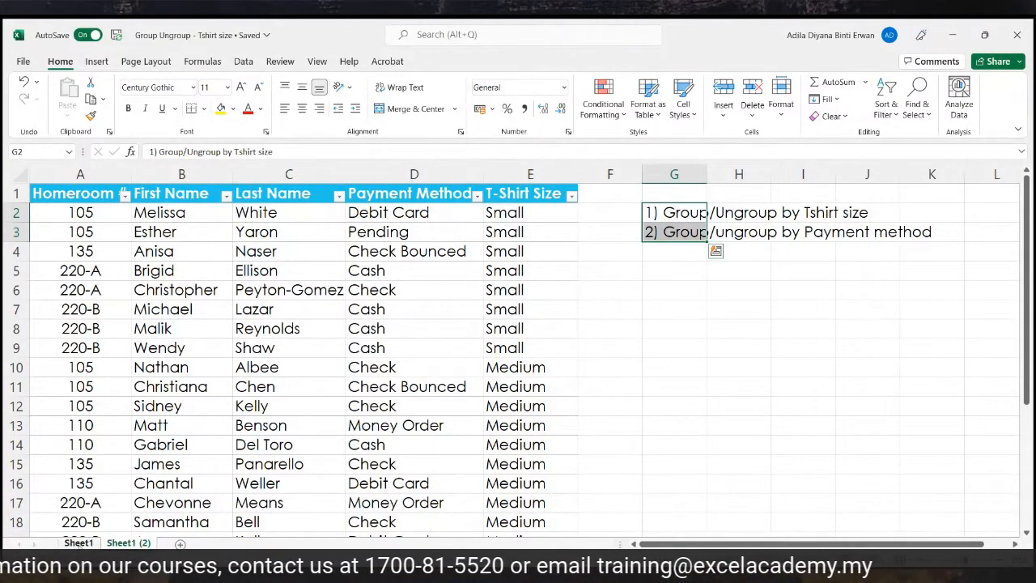
Rename Sheet1 to 'Tshirt size'.
right_click(81, 543)
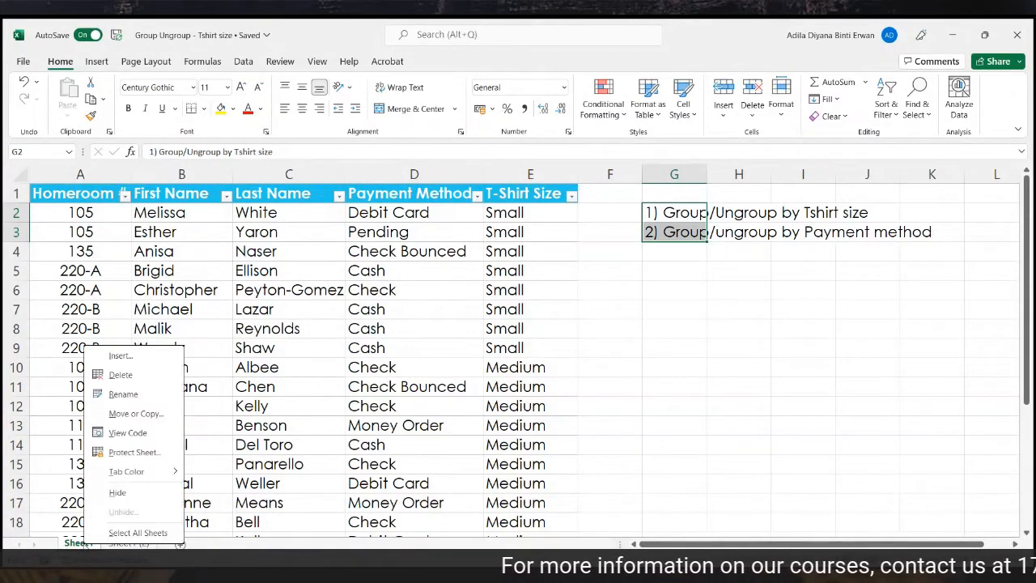
left_click(123, 394)
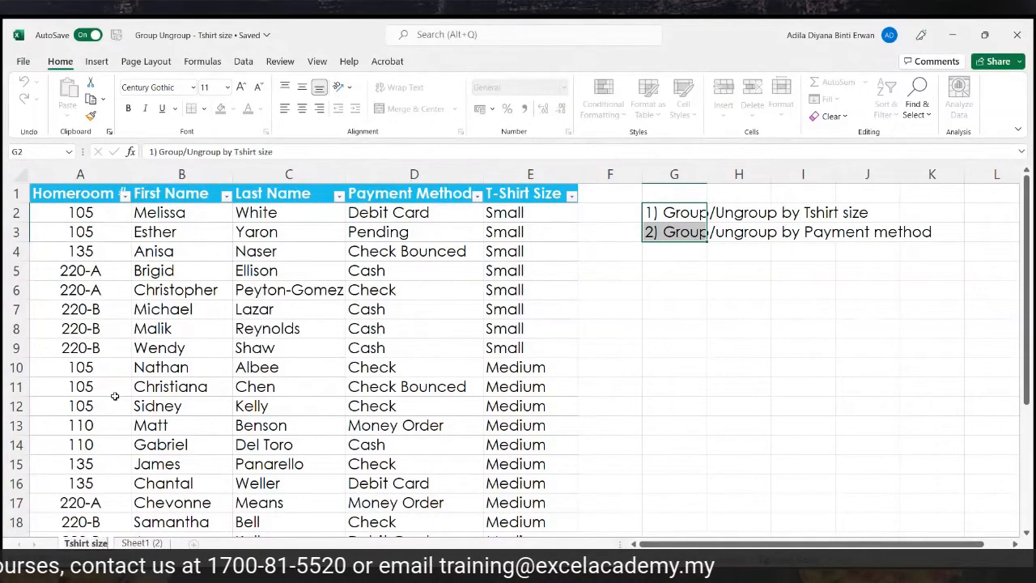
left_click(115, 392)
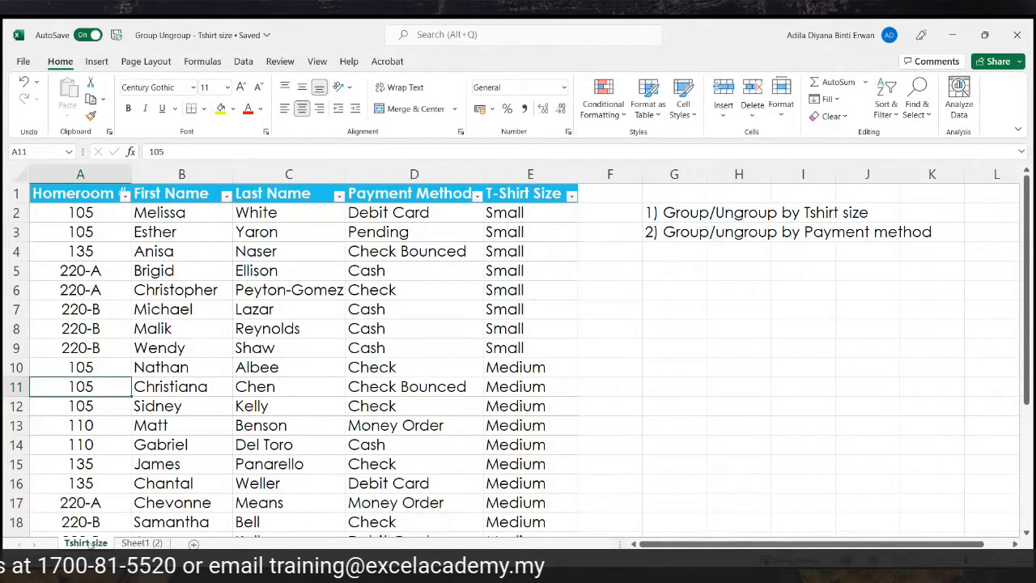
Rename Sheet1 (2) to 'Payment method', then return to the Tshirt size sheet.
left_click(158, 543)
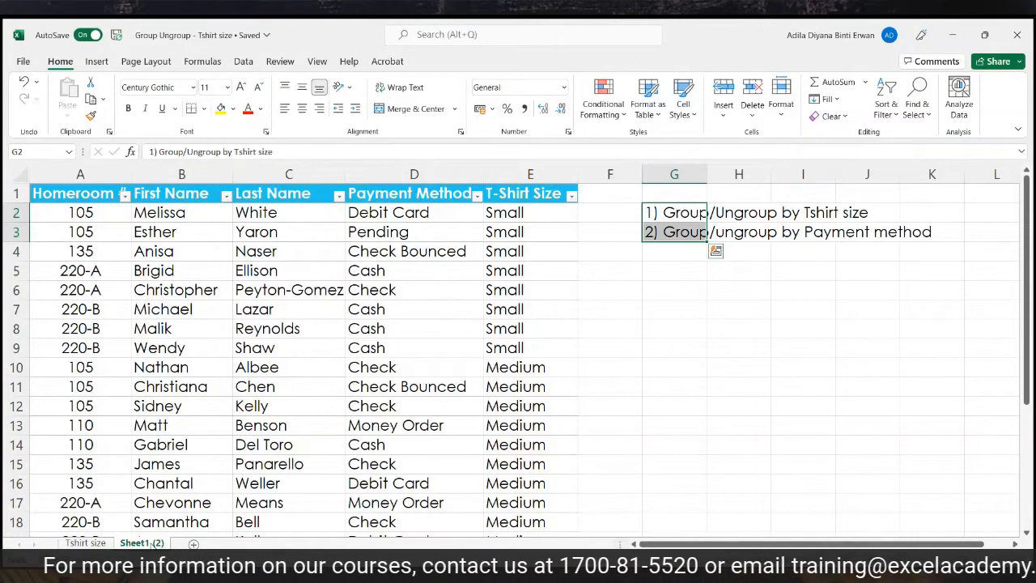
right_click(148, 543)
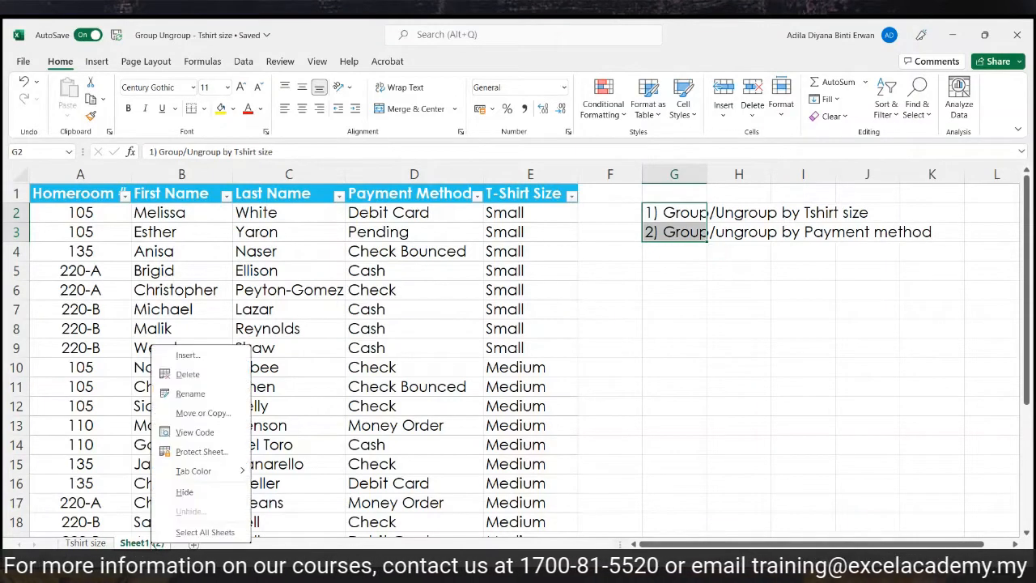
left_click(229, 394)
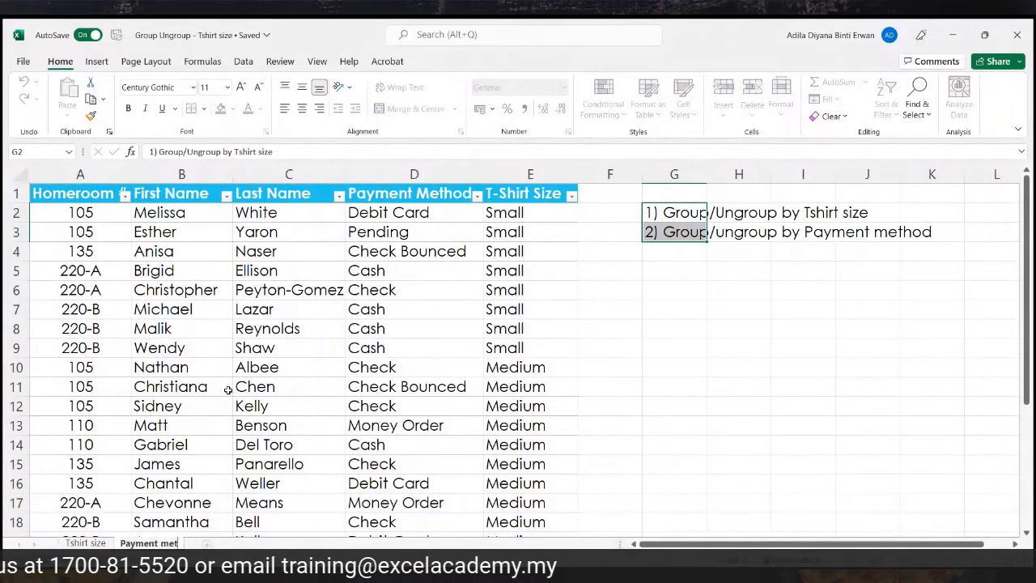
left_click(241, 352)
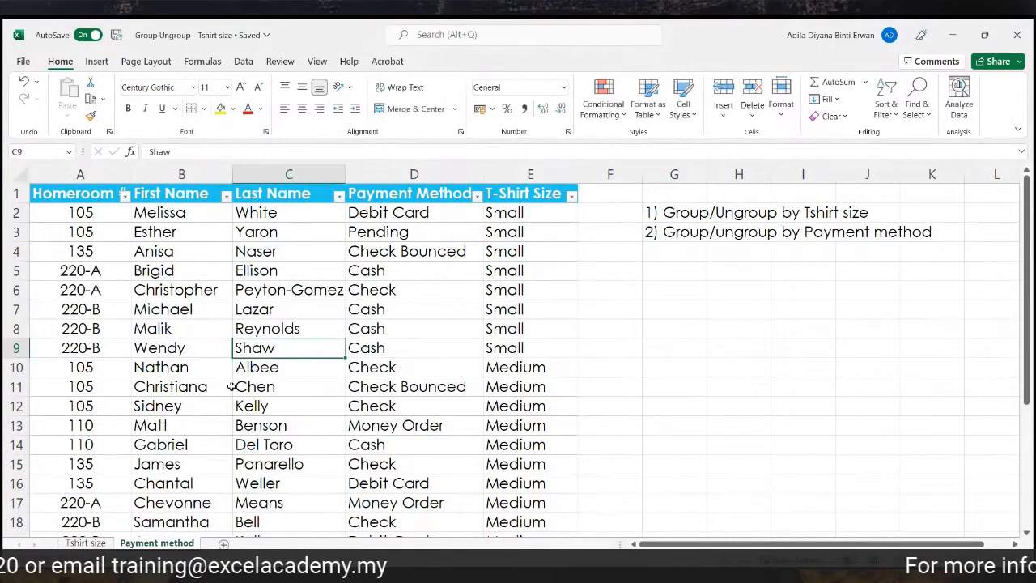
left_click(92, 542)
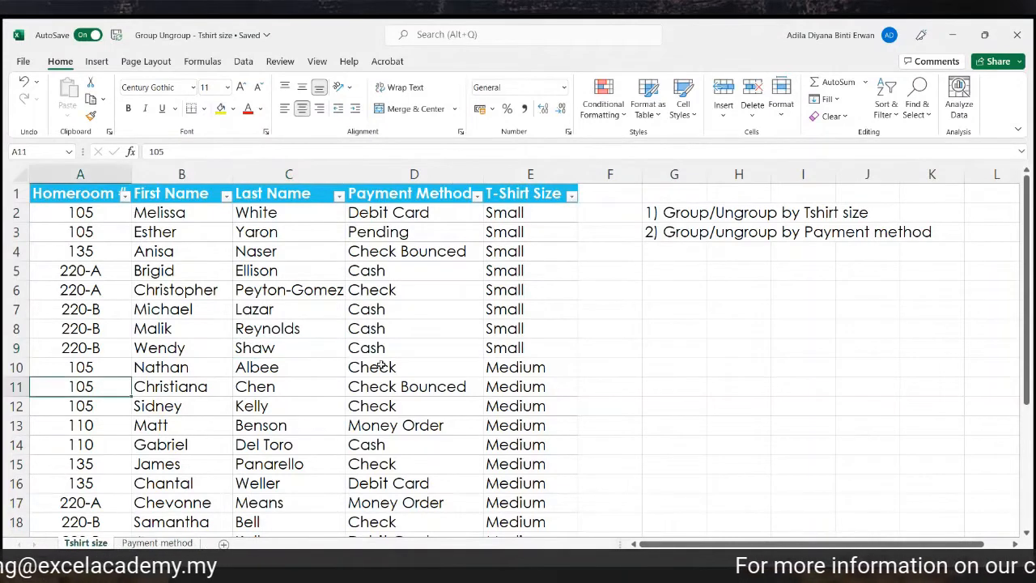
left_click(449, 338)
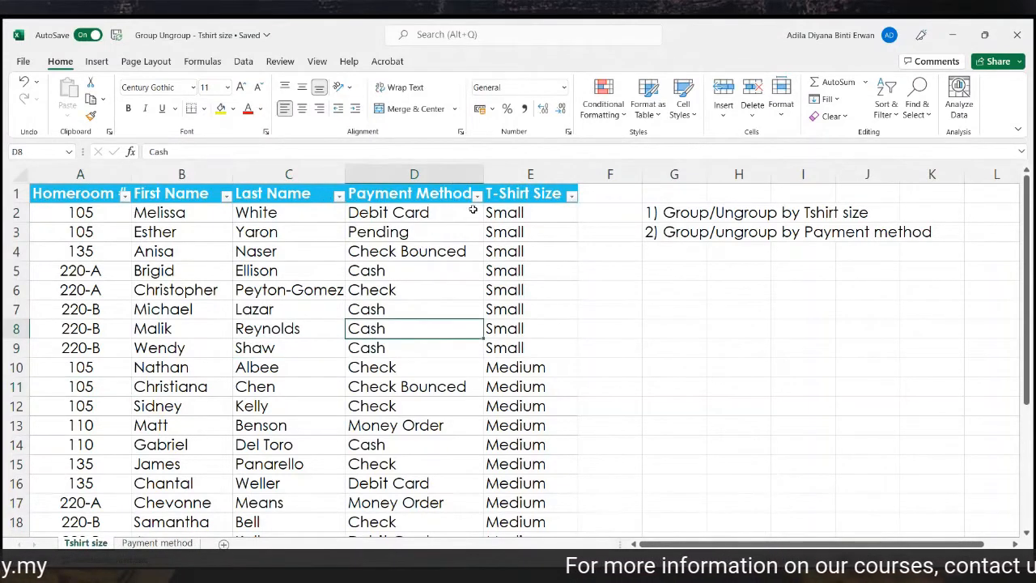
left_click(516, 199)
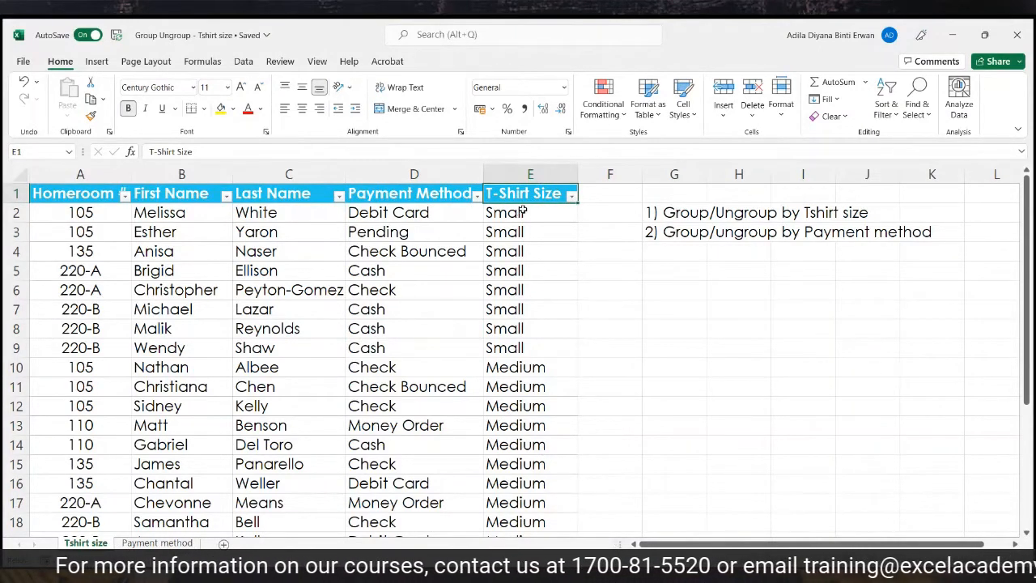
Enter the note '1) Sort the data in relevant column' in G5.
left_click(11, 213)
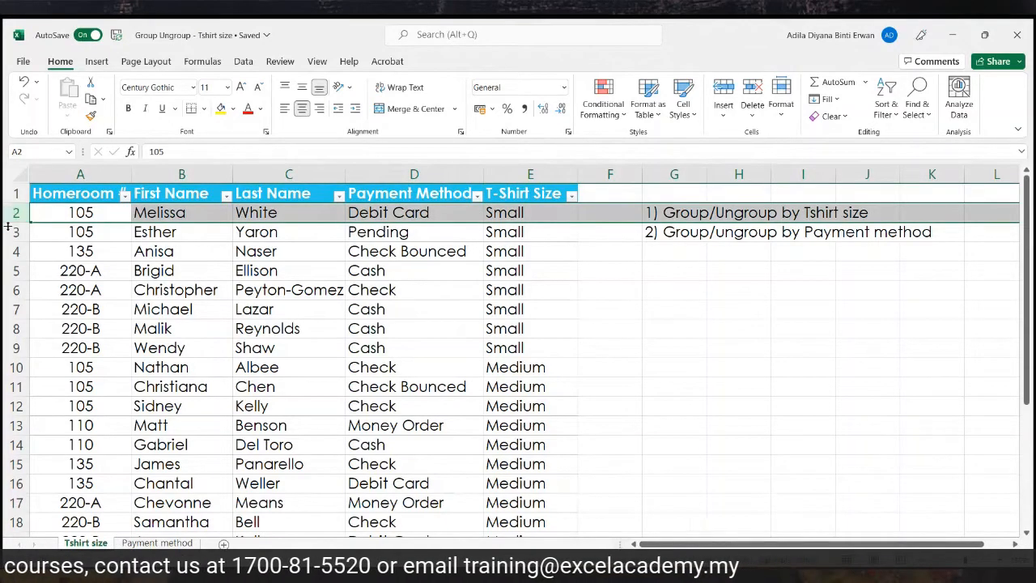
left_click(11, 232)
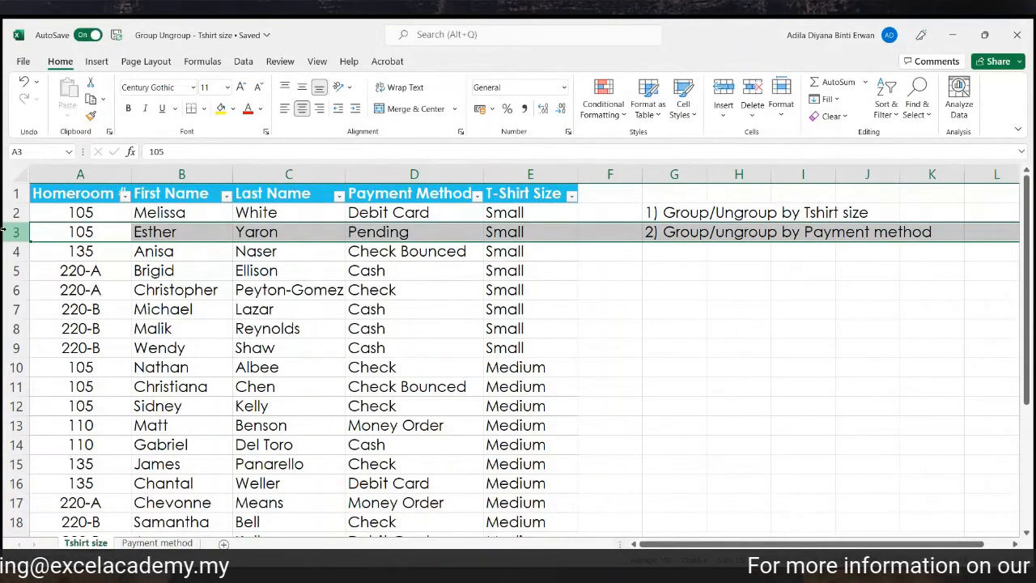
left_click(692, 271)
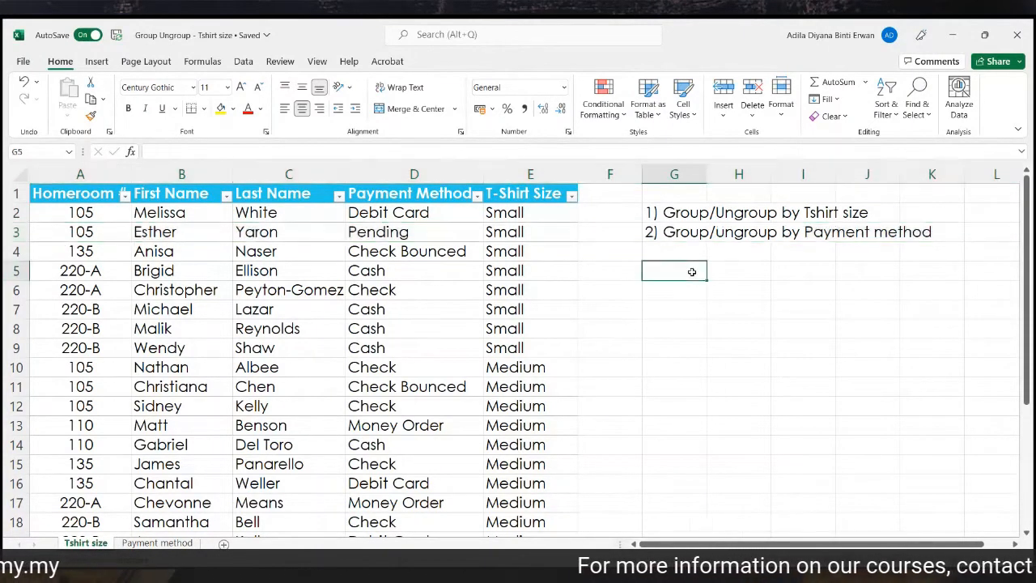
type("1)")
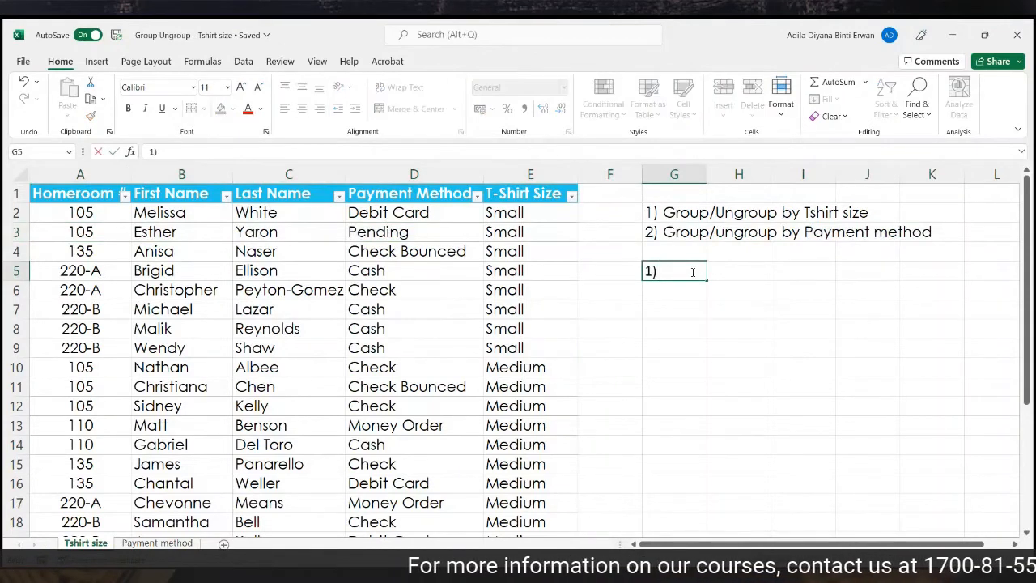
type(" Sort t")
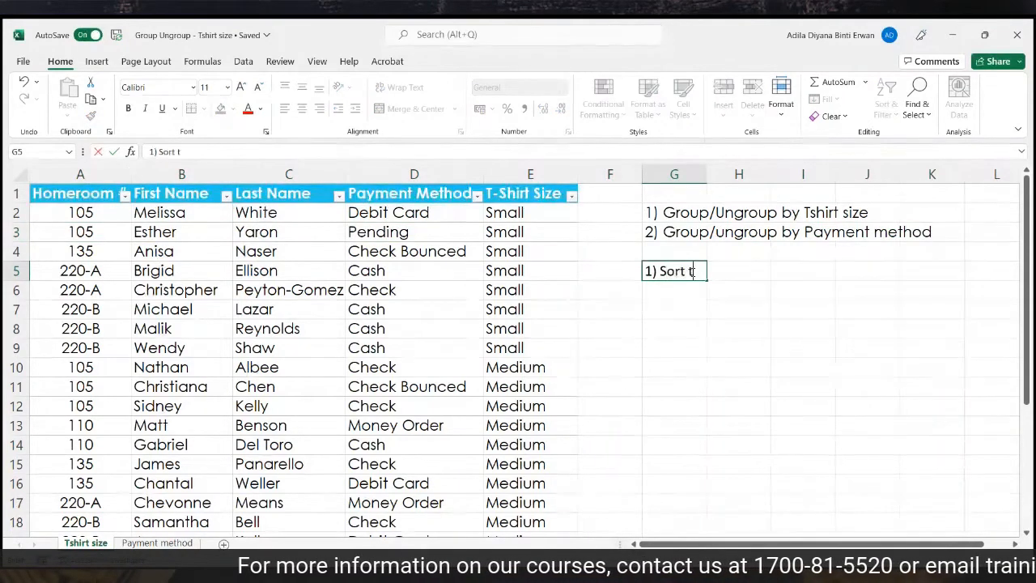
type("he data ")
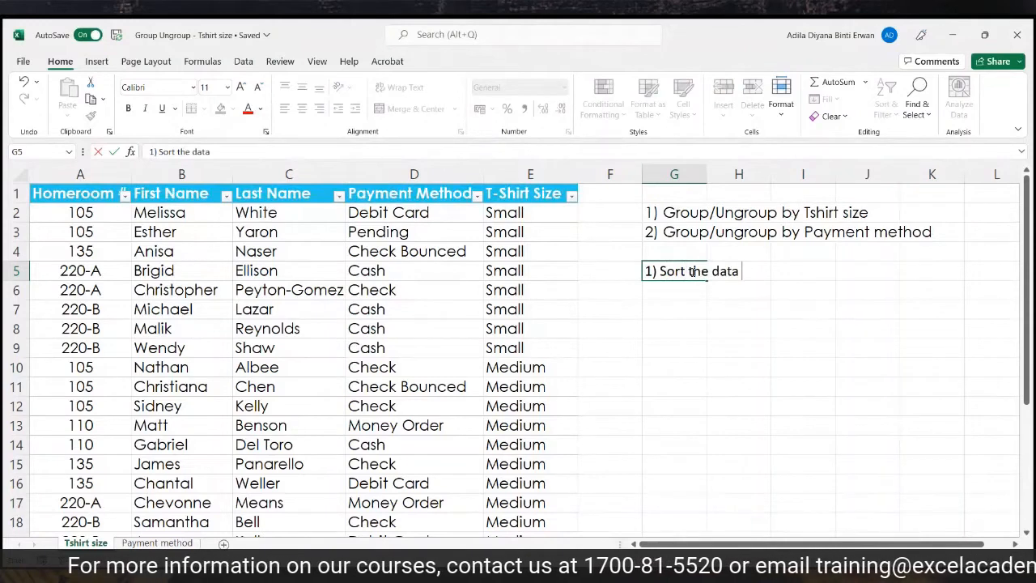
type("in relevant column")
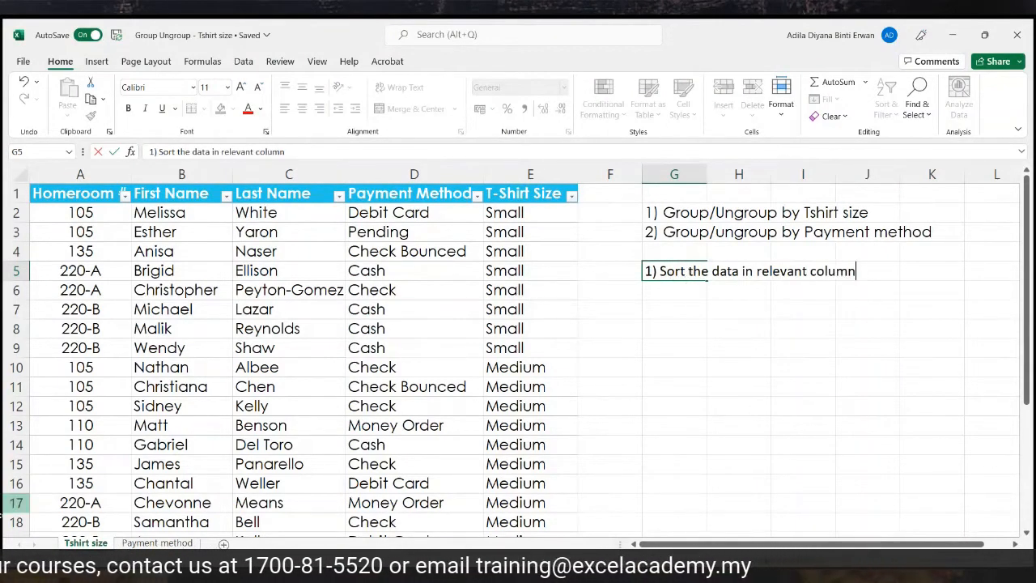
left_click(750, 329)
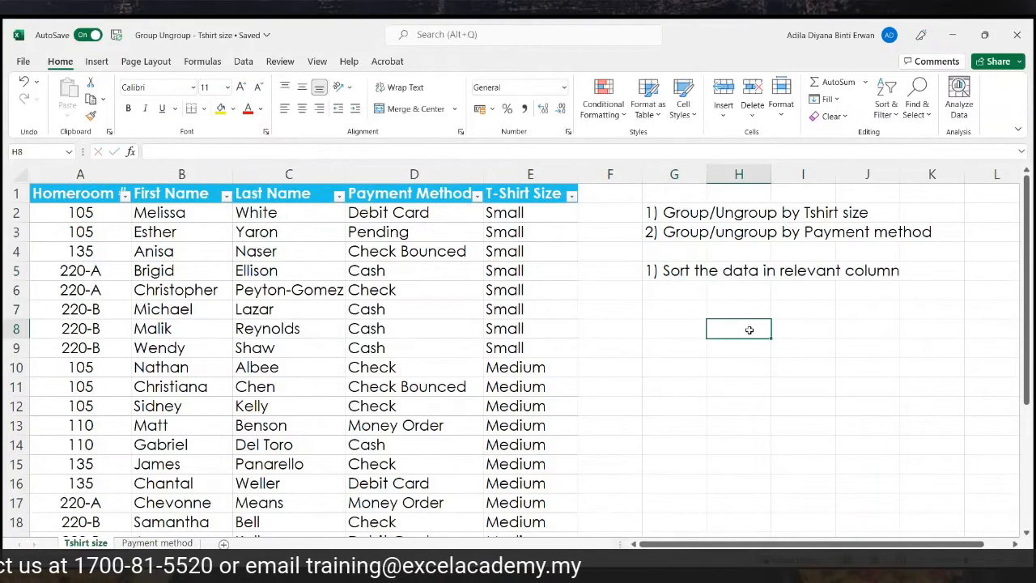
Sort the table A to Z by T-Shirt Size and select the five Large cells.
left_click(571, 197)
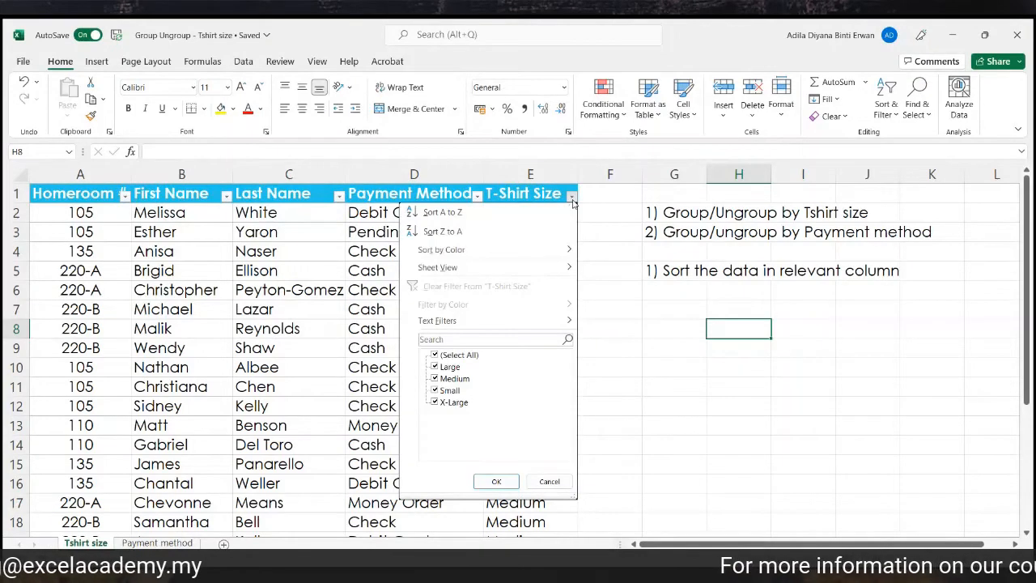
left_click(502, 212)
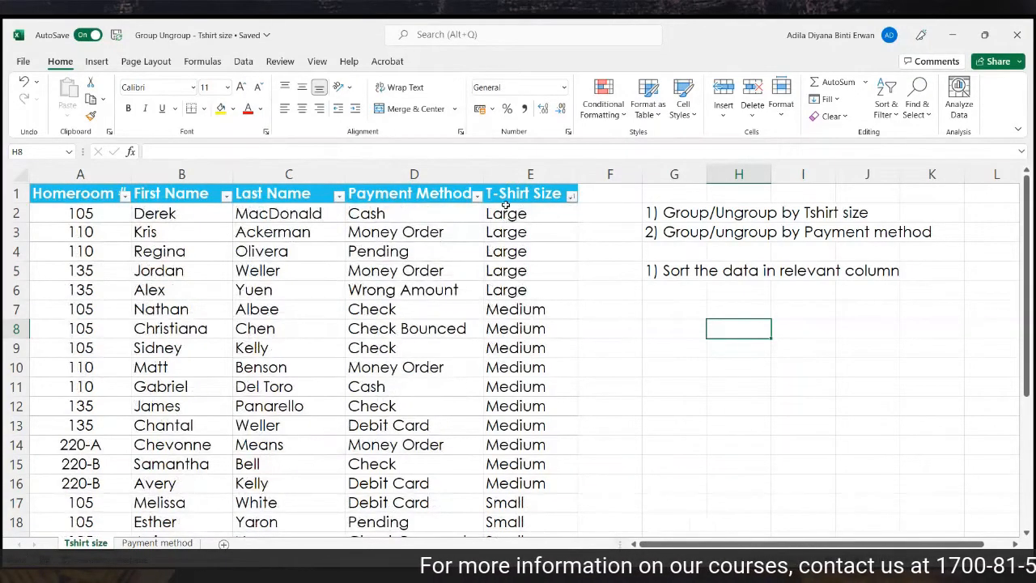
left_click(503, 214)
key("shift+Down")
left_click_drag(503, 213, 502, 288)
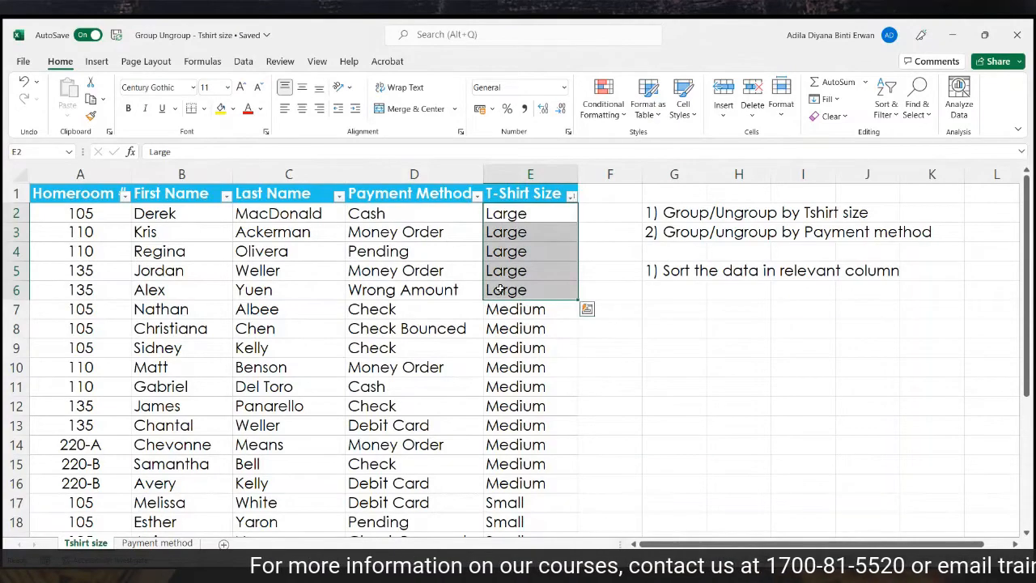
scroll(558, 280, "down", 6)
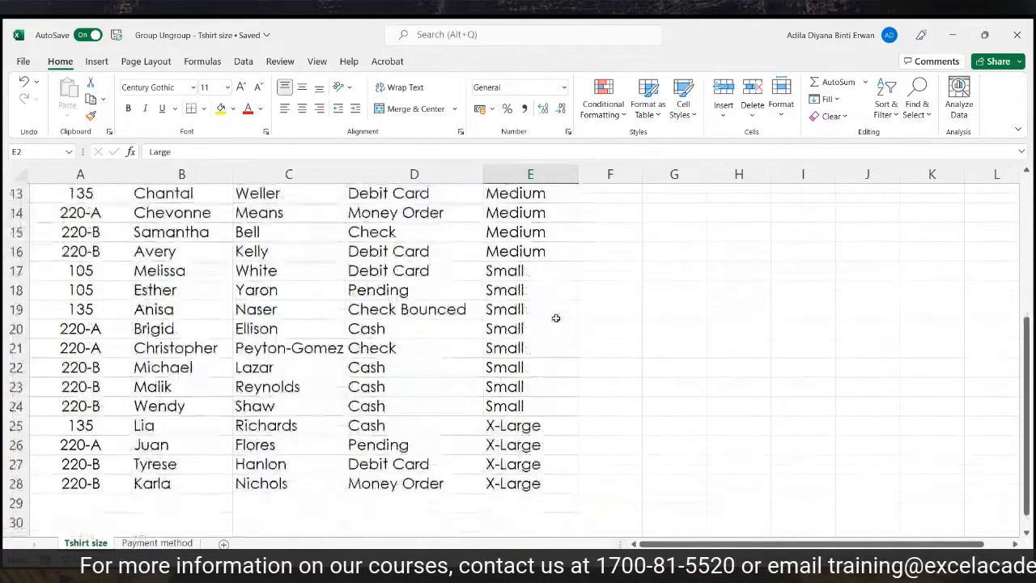
Enter '2) Highlight relevant data including the title' in the cell below the first note.
left_click_drag(544, 309, 543, 362)
scroll(701, 315, "up", 6)
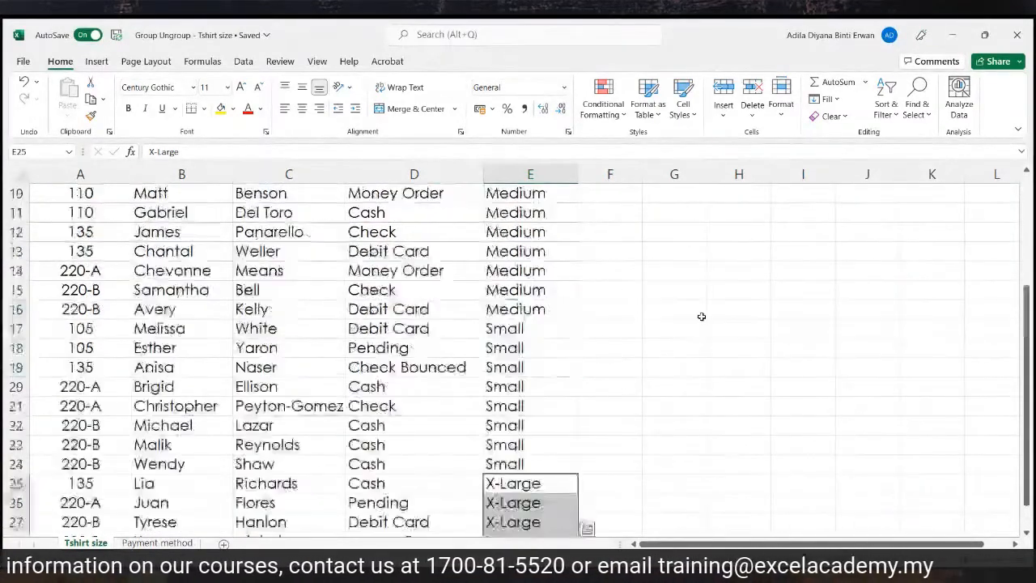
left_click(664, 288)
type("2) ")
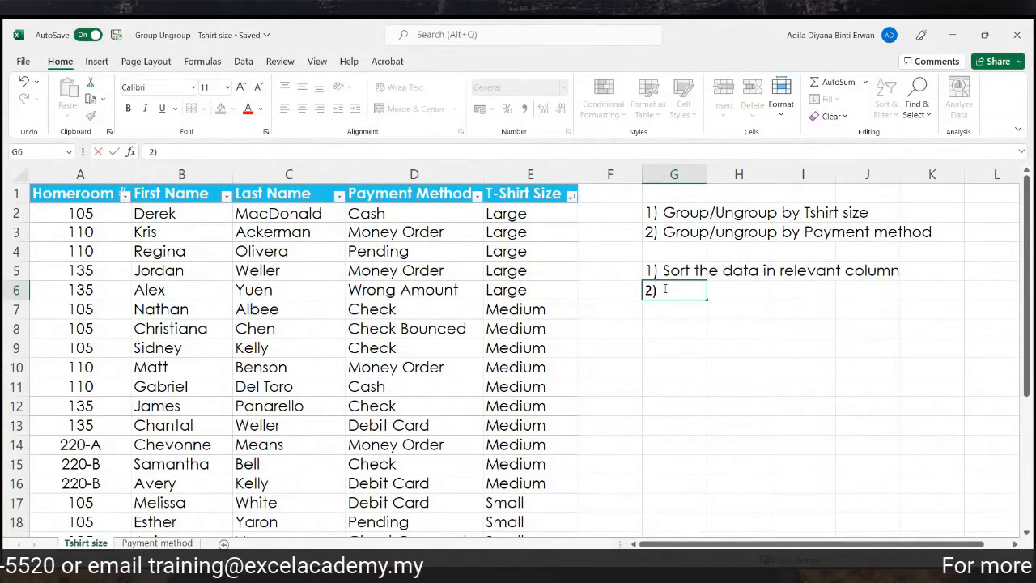
type("Highlight re")
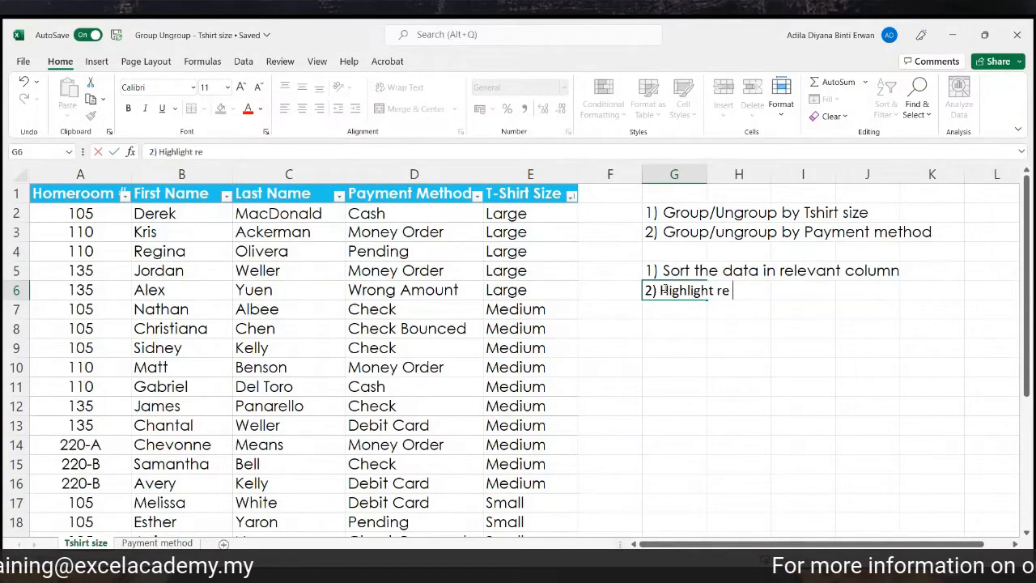
type("levant data ")
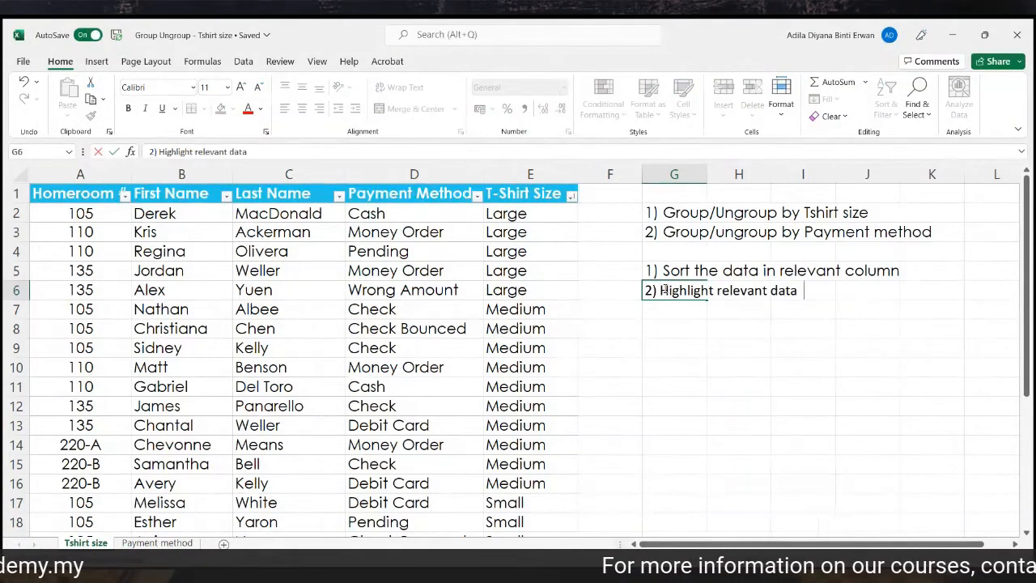
type("including the ")
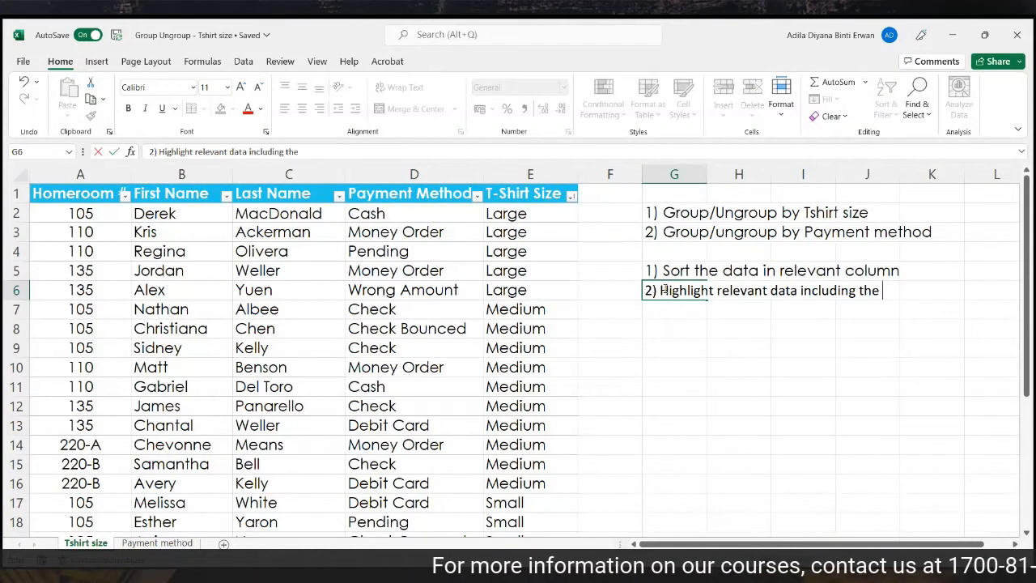
type("title")
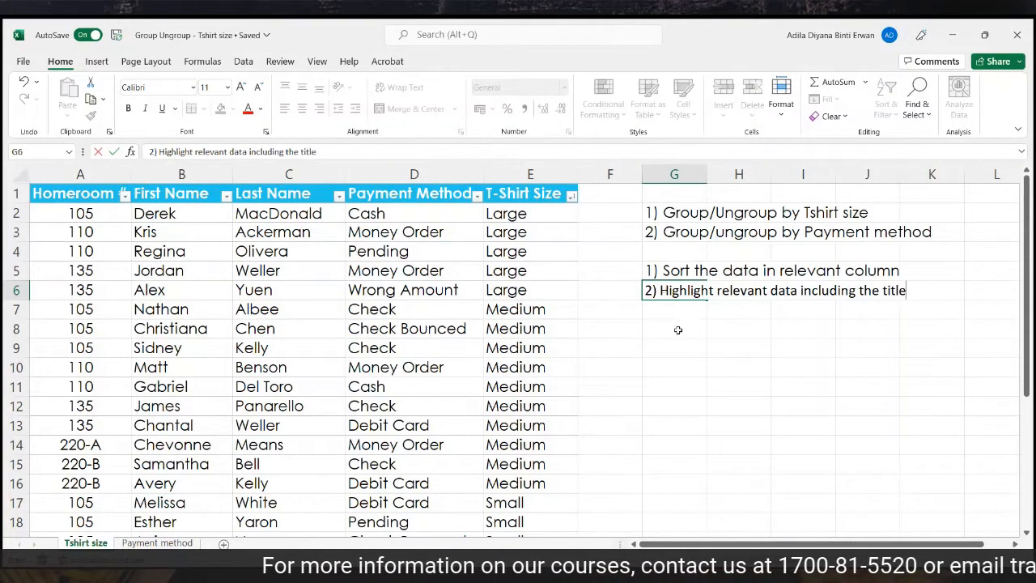
left_click(740, 403)
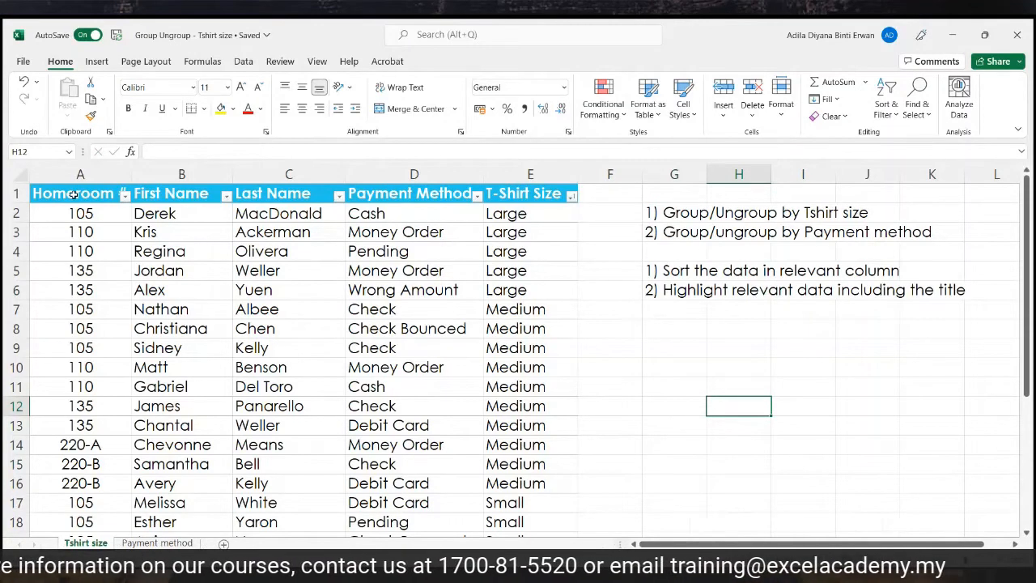
Go through the header cells from Homeroom # to T-Shirt Size in row 1.
left_click(20, 194)
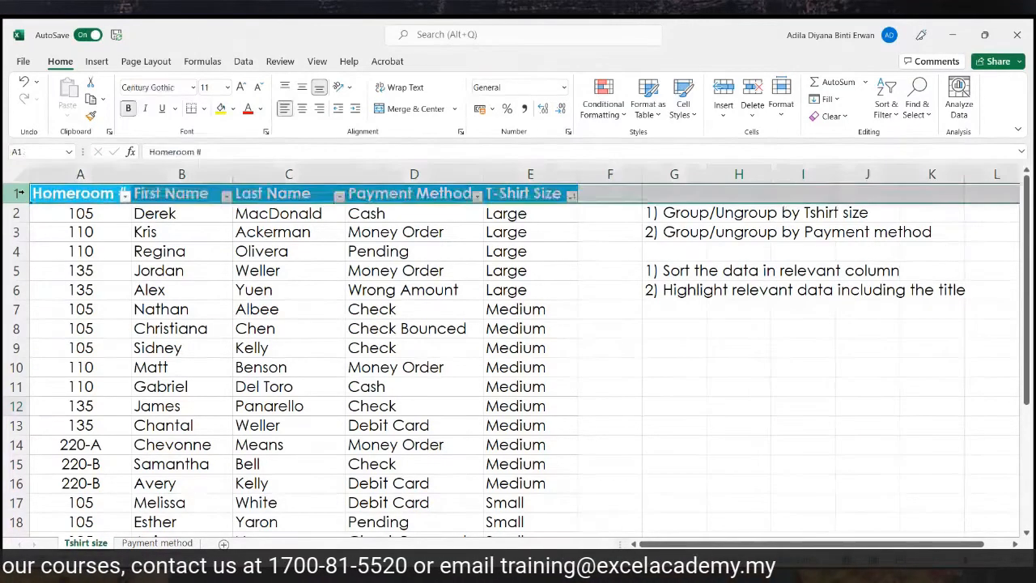
left_click(77, 193)
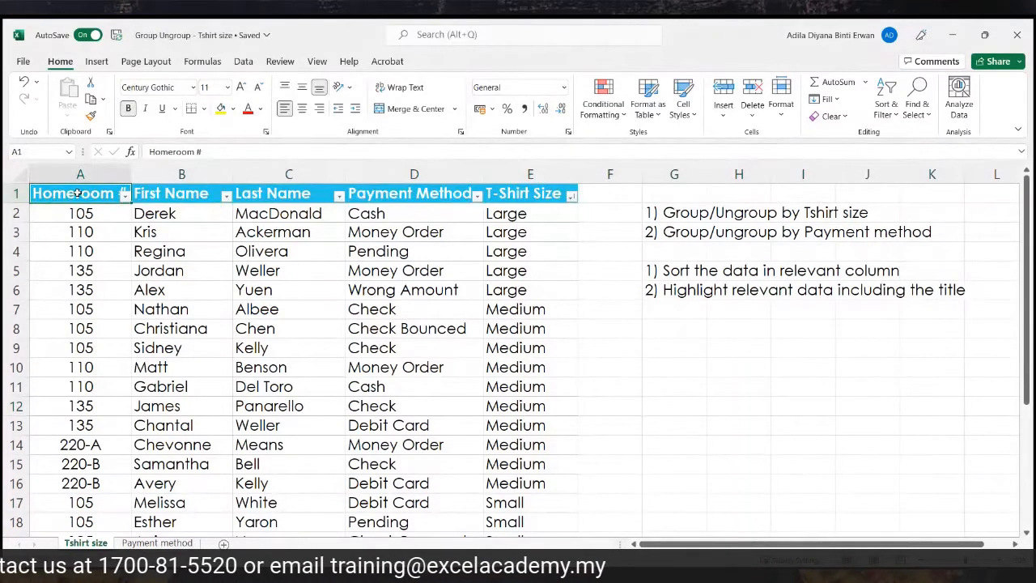
left_click(155, 191)
left_click(280, 195)
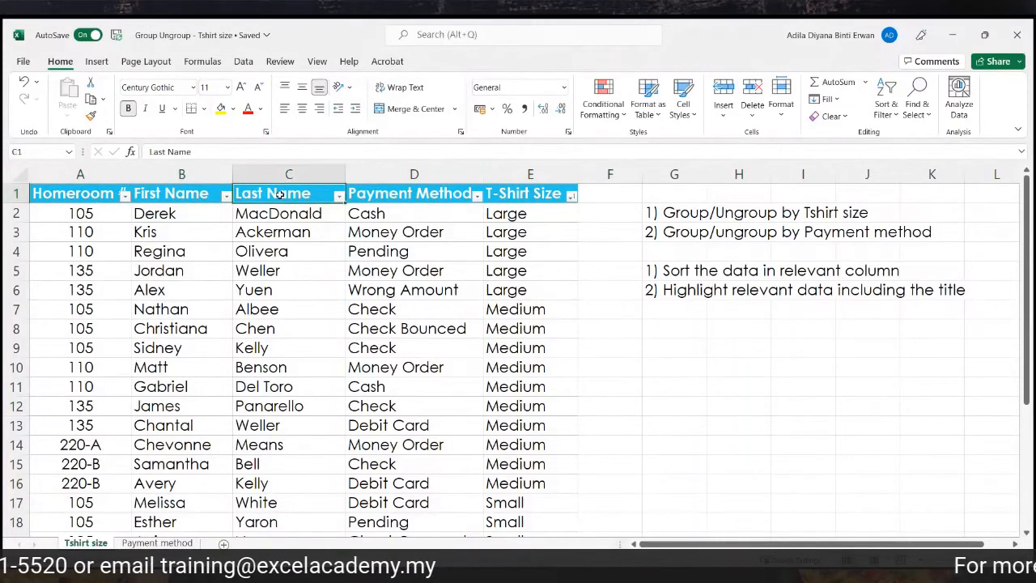
left_click(404, 198)
left_click(517, 193)
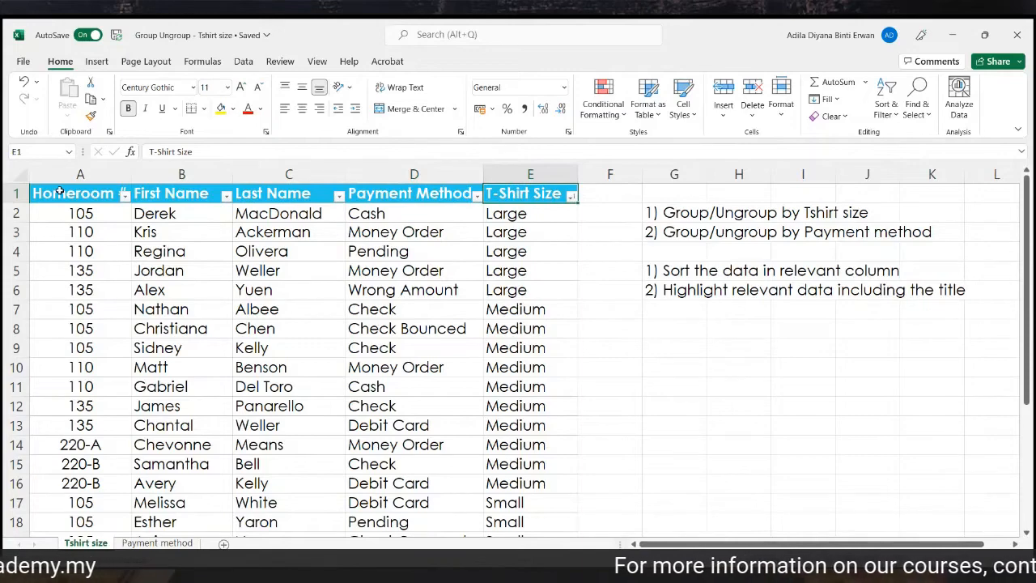
Select the table A1:E28 including headings and switch to the Data ribbon.
left_click_drag(59, 191, 527, 502)
scroll(527, 484, "up", 4)
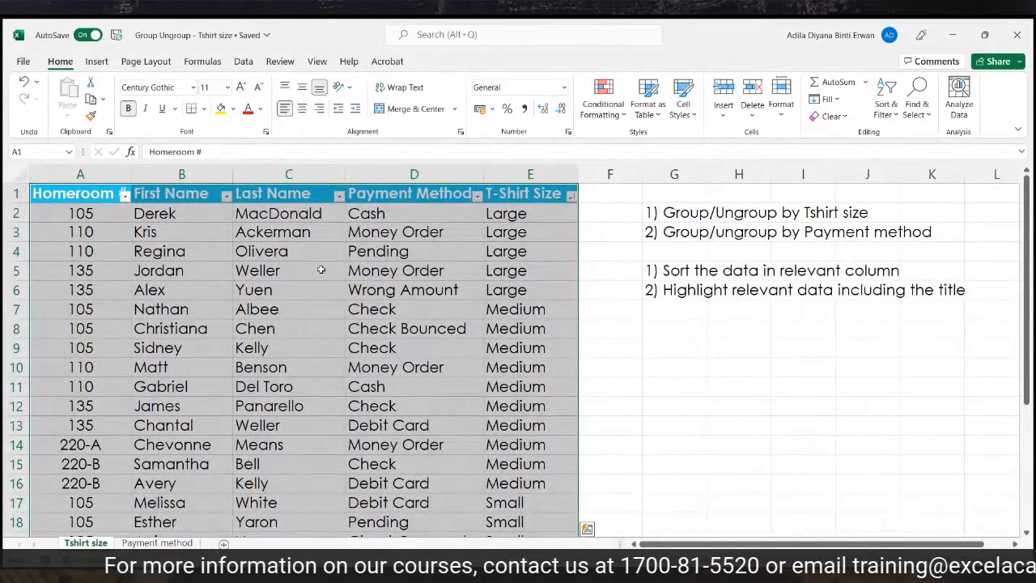
left_click(242, 62)
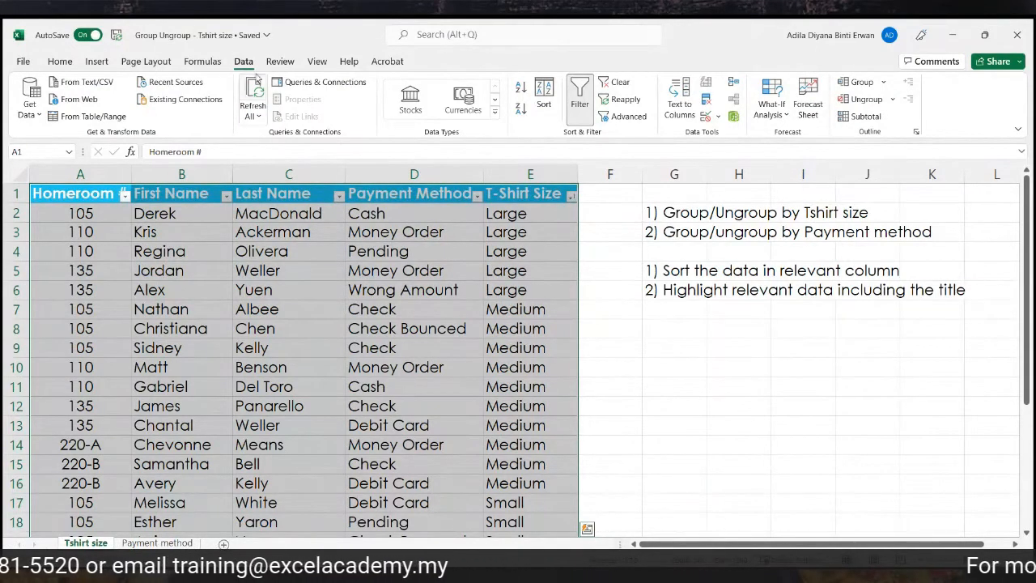
Apply Subtotal with Count at each change in T-Shirt Size, giving Large Count 5, Medium Count 10.
left_click(879, 121)
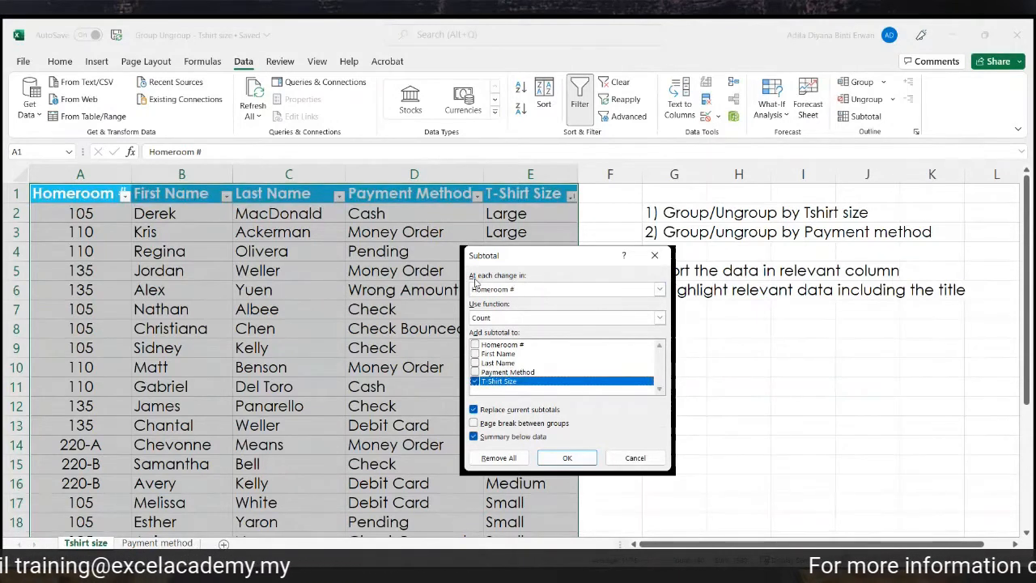
left_click(660, 290)
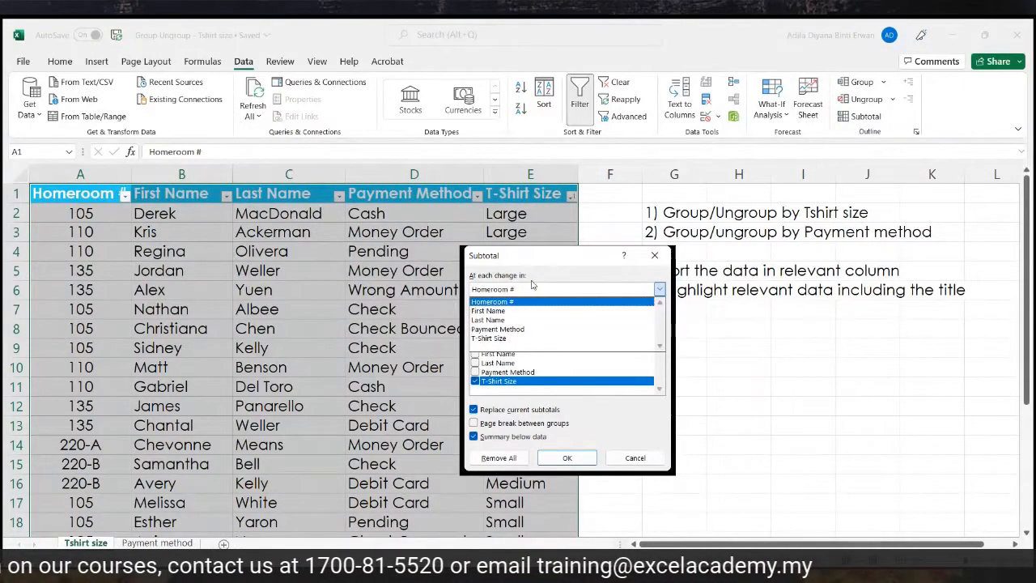
left_click(516, 338)
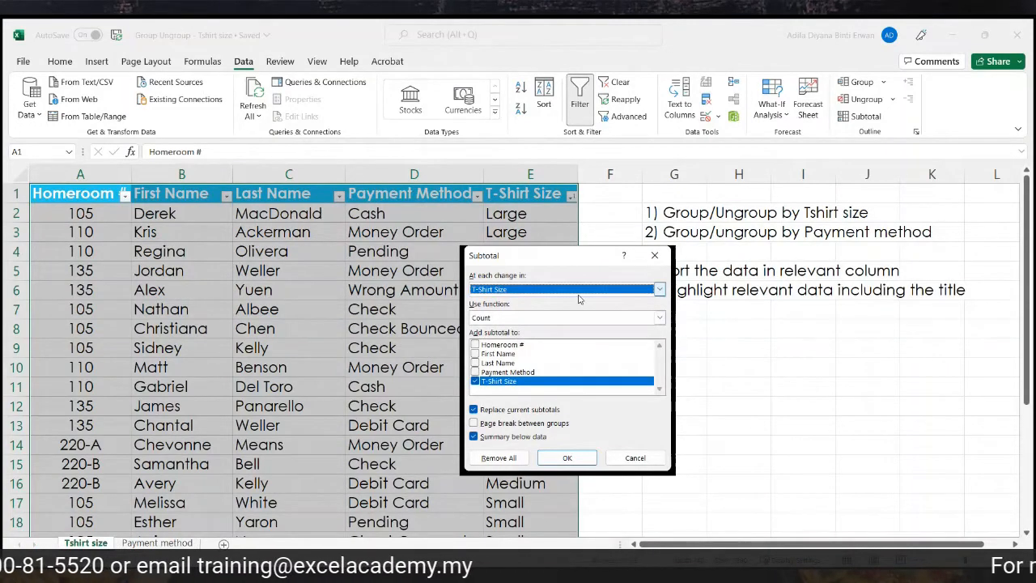
left_click(569, 458)
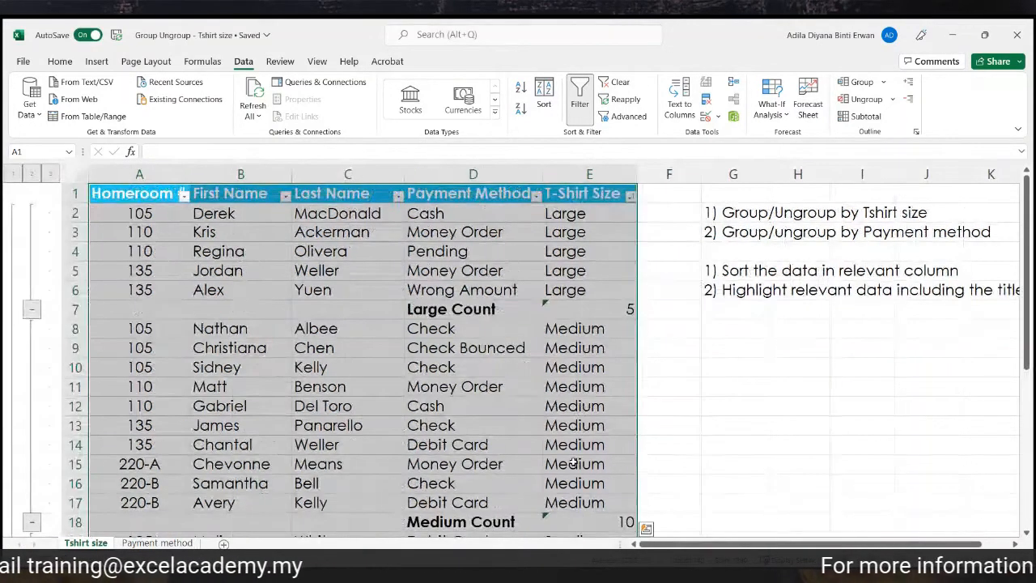
left_click(708, 409)
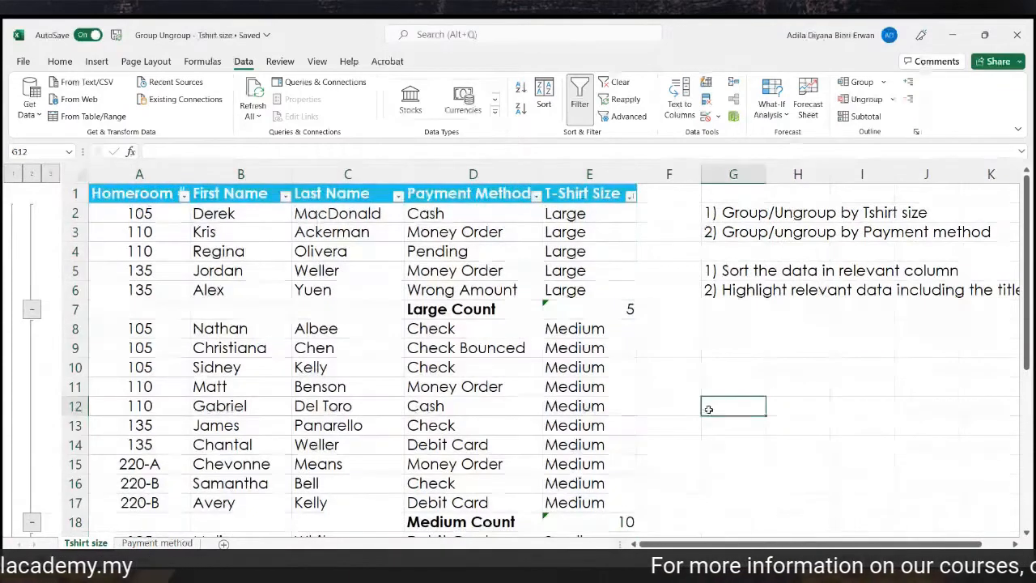
scroll(708, 410, "down", 3)
scroll(708, 409, "up", 3)
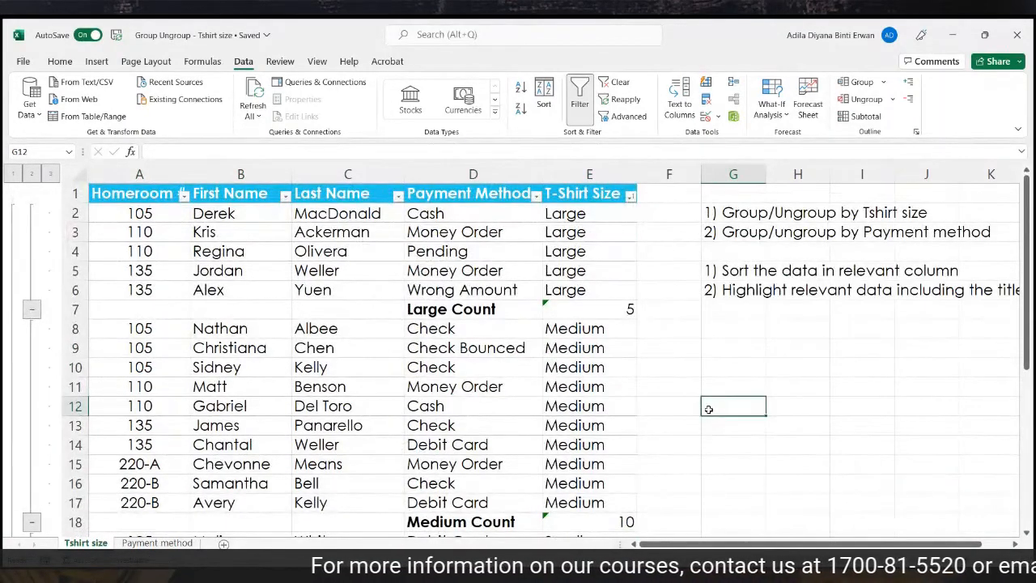
left_click(74, 309)
scroll(76, 458, "down", 1)
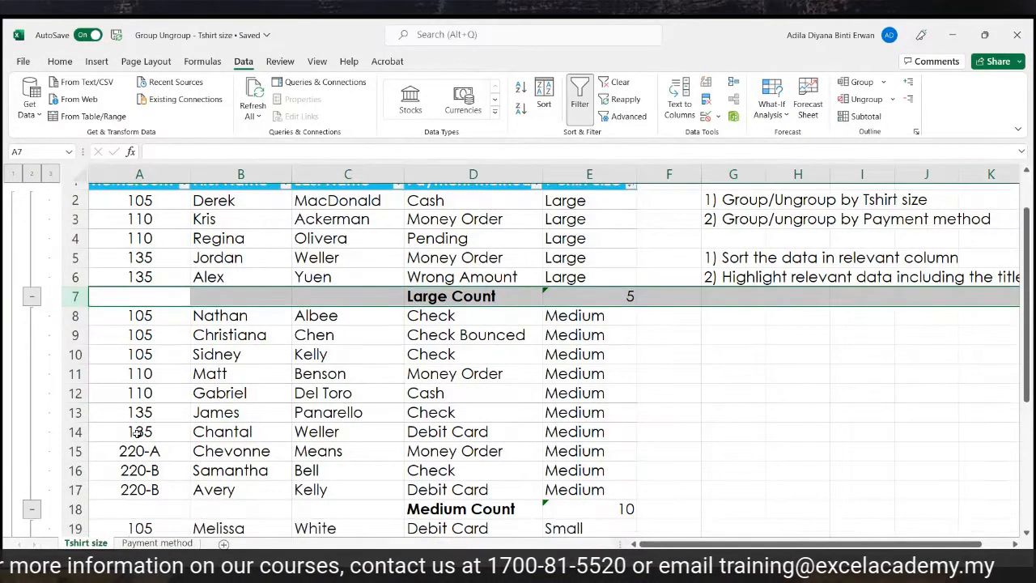
left_click(75, 464)
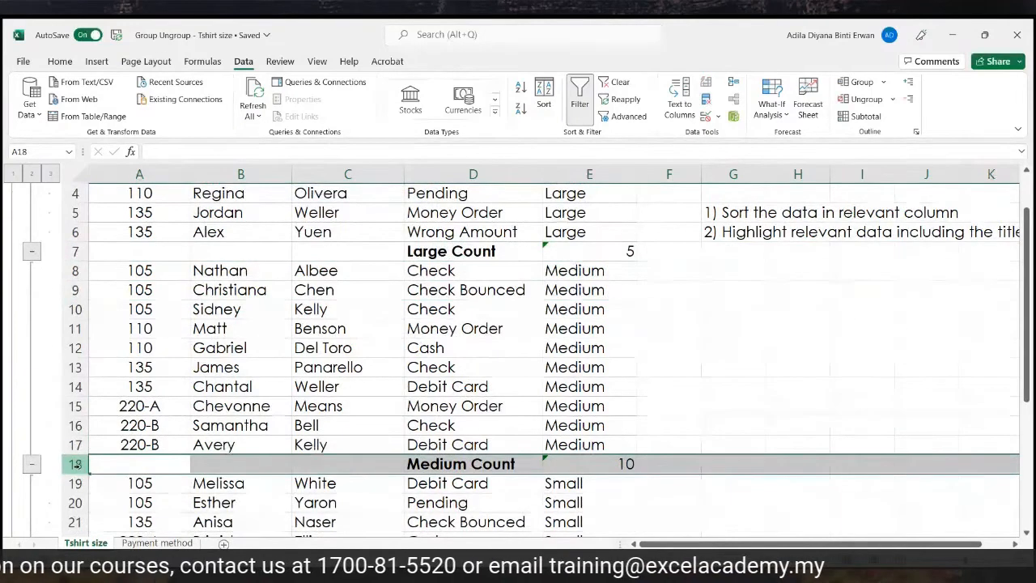
scroll(76, 464, "down", 3)
scroll(75, 465, "down", 1)
left_click(74, 405)
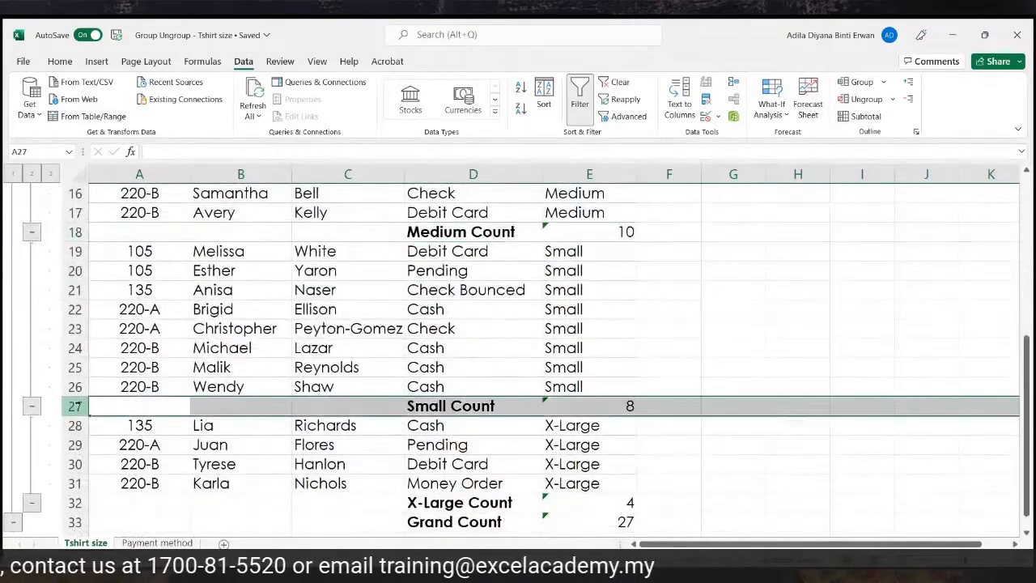
left_click(75, 502)
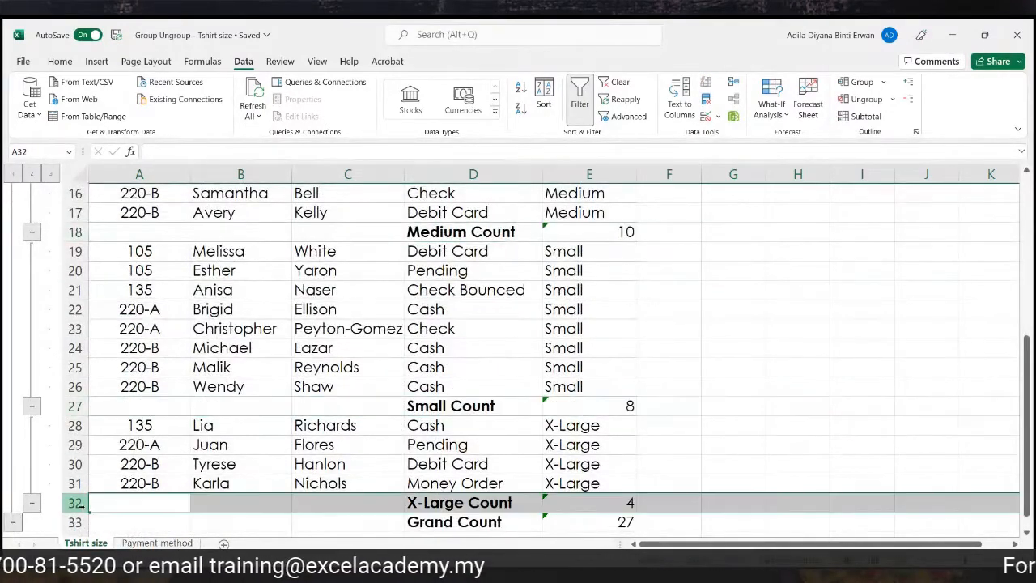
left_click(75, 523)
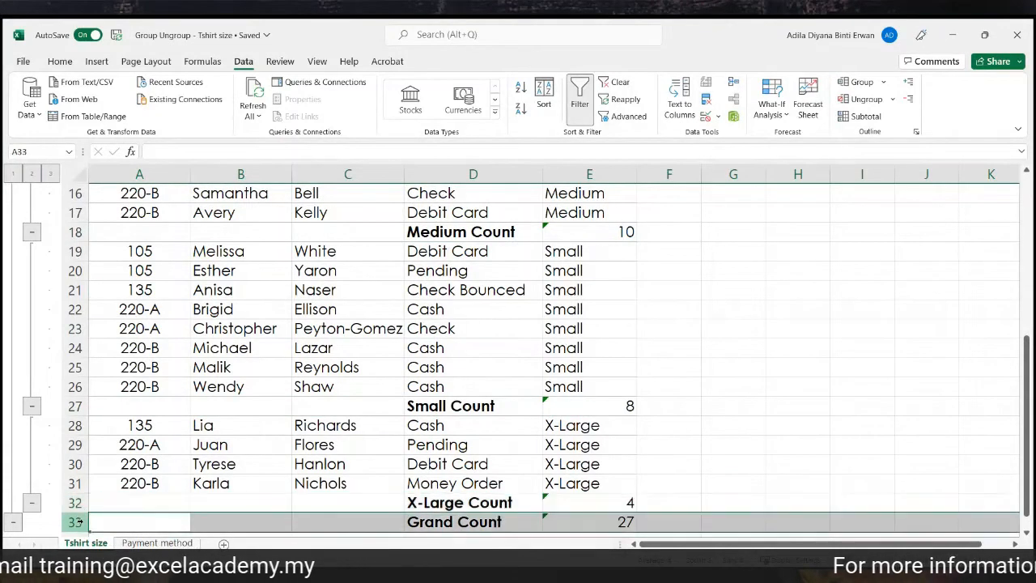
left_click(620, 522)
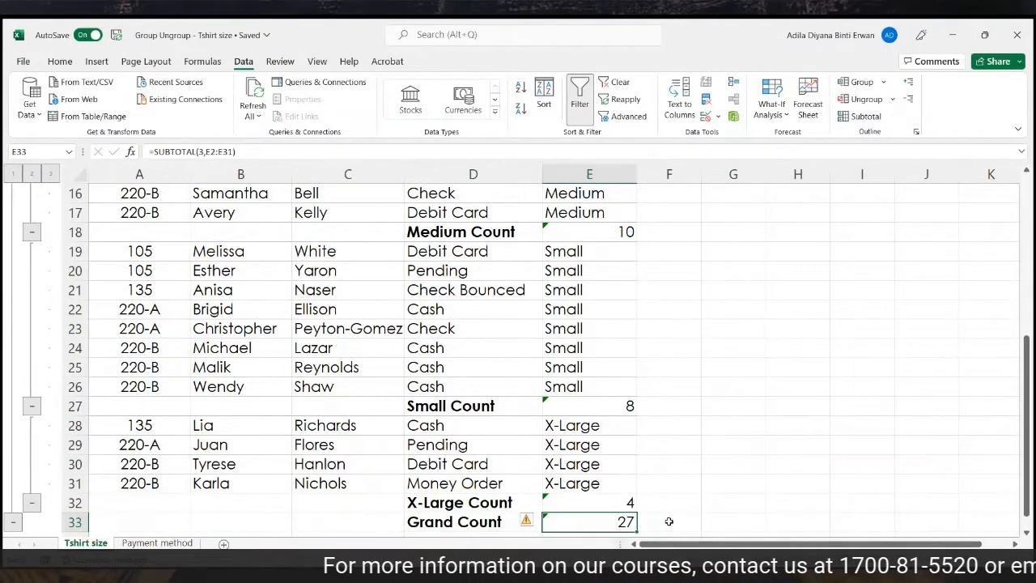
scroll(668, 521, "up", 5)
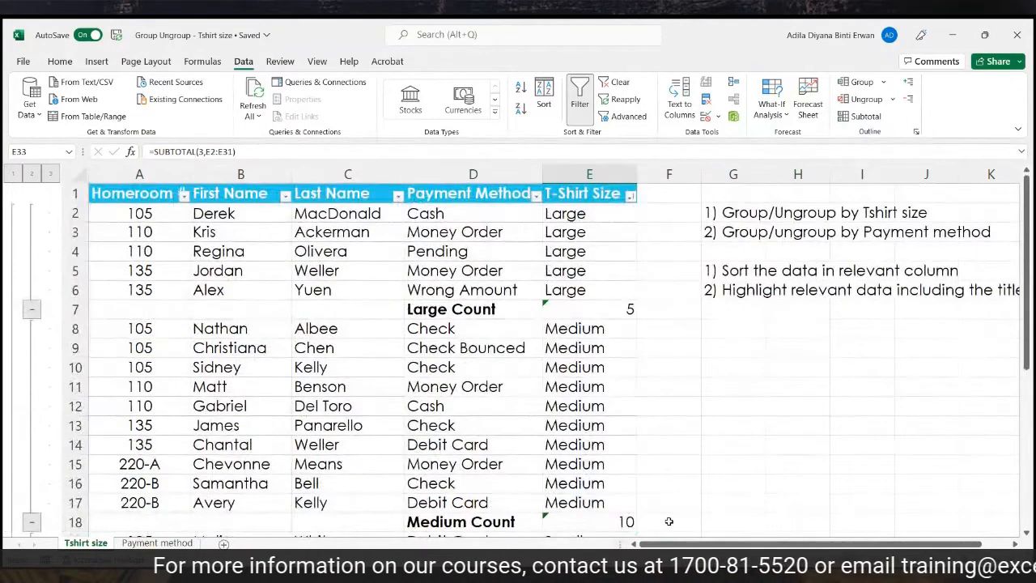
left_click(13, 174)
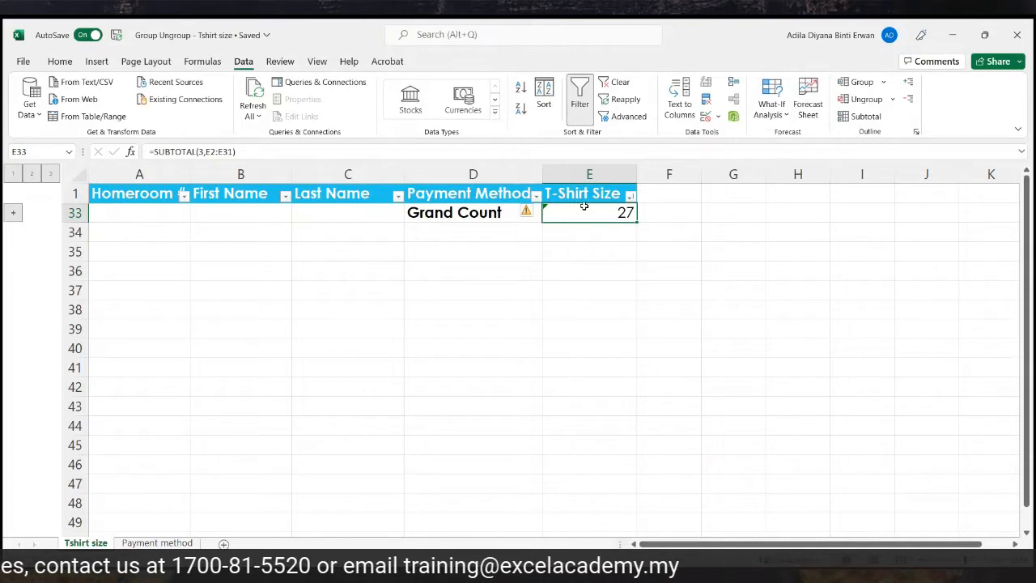
left_click(30, 175)
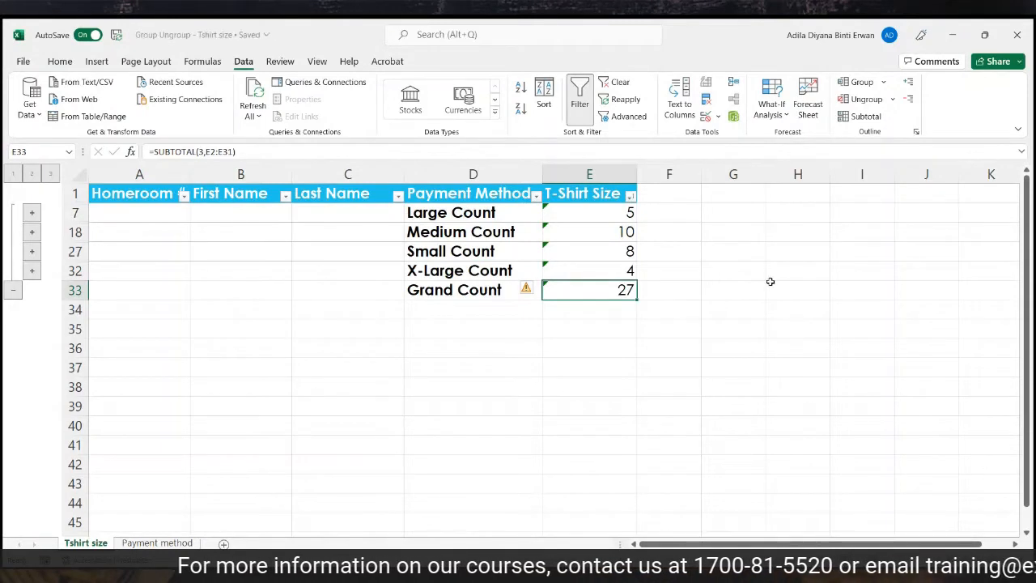
left_click(694, 215)
left_click(684, 227)
left_click(671, 253)
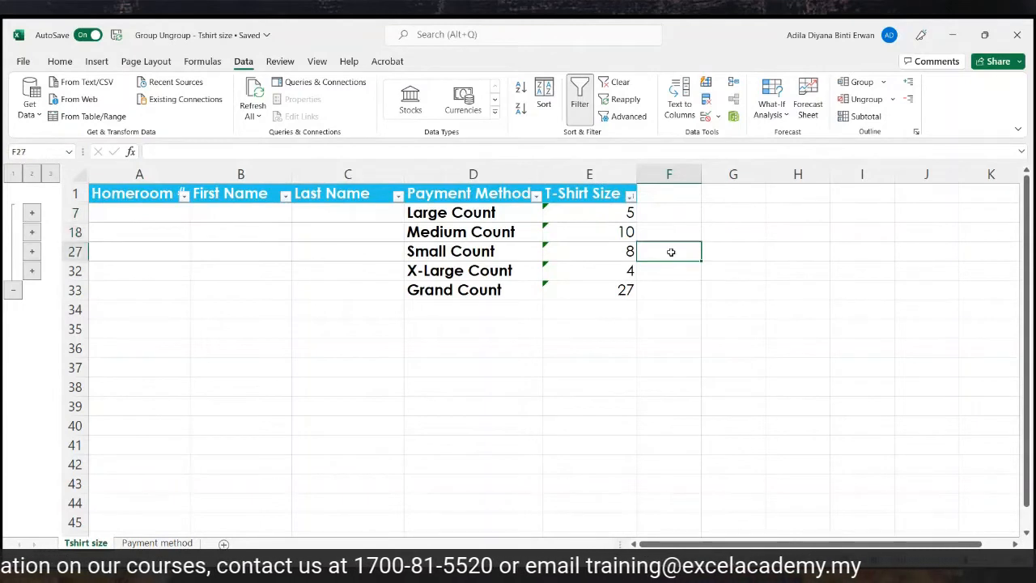
left_click(667, 271)
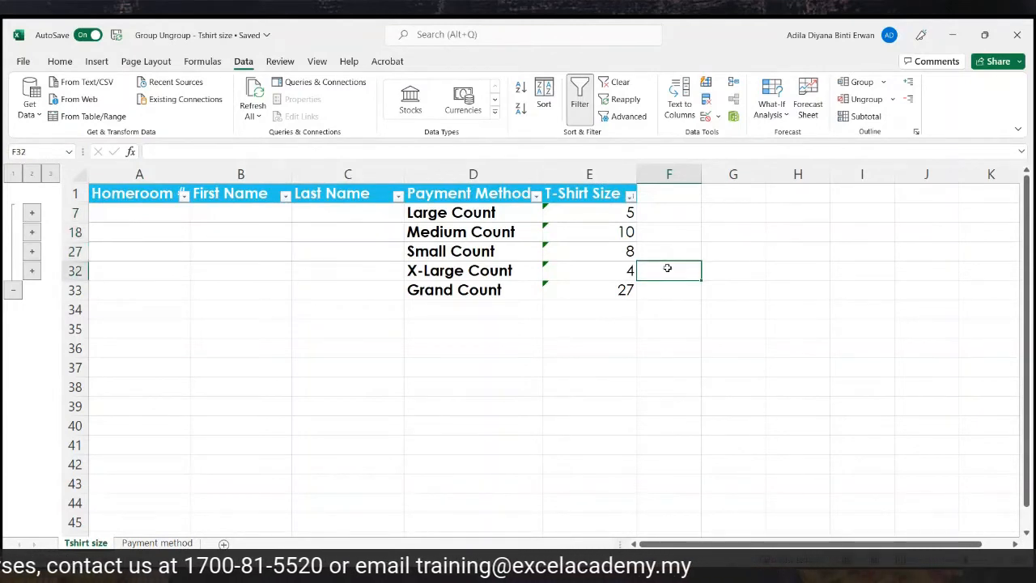
left_click(658, 286)
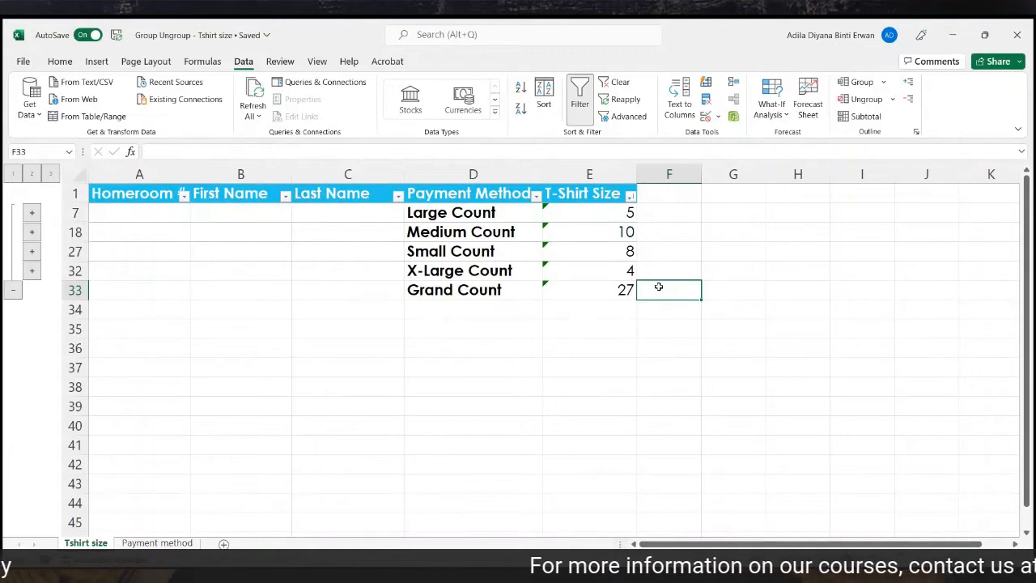
left_click(50, 175)
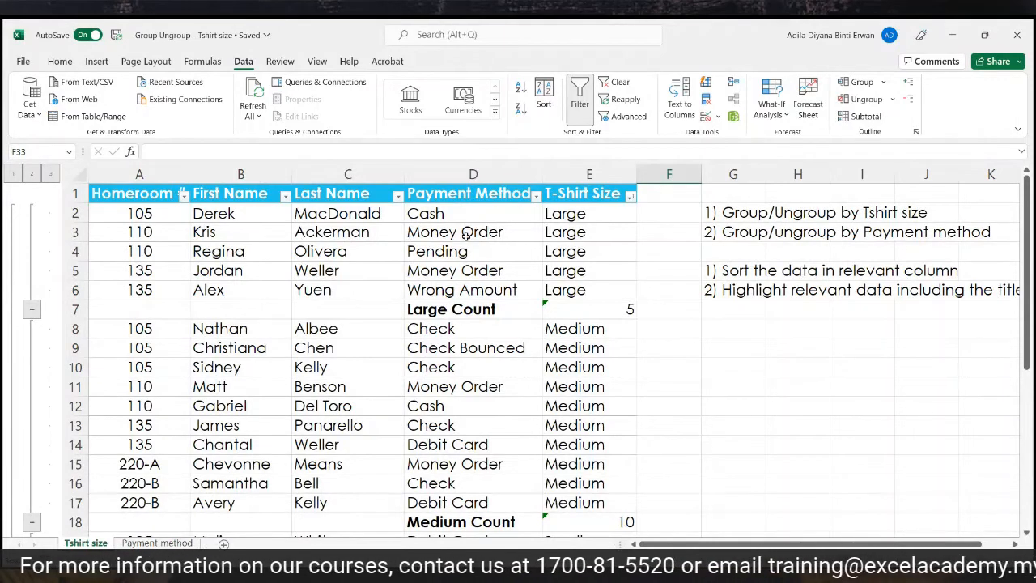
Look over the first Large record, then try outline levels 1, 2 and 3.
left_click_drag(121, 215, 110, 282)
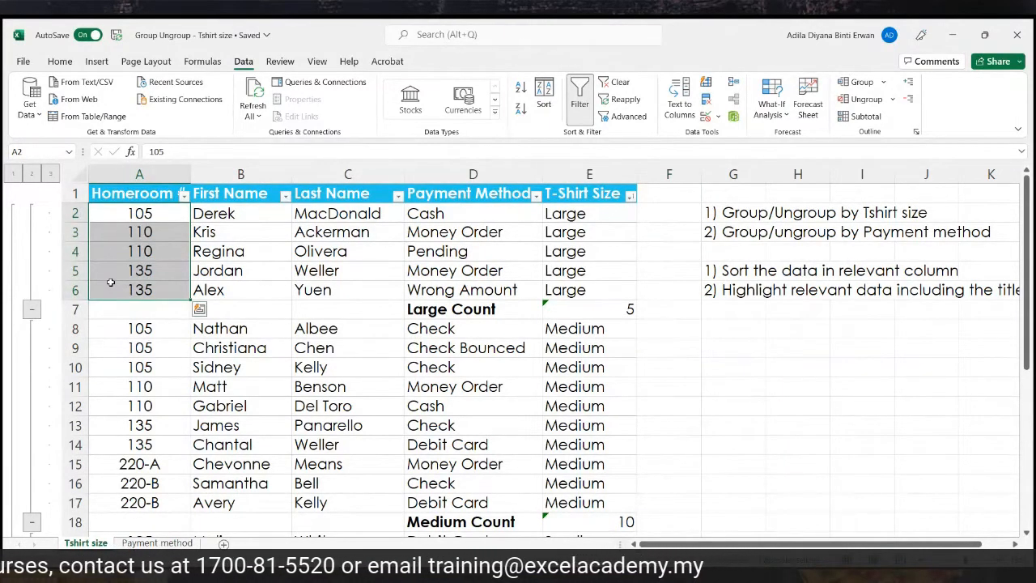
left_click(233, 213)
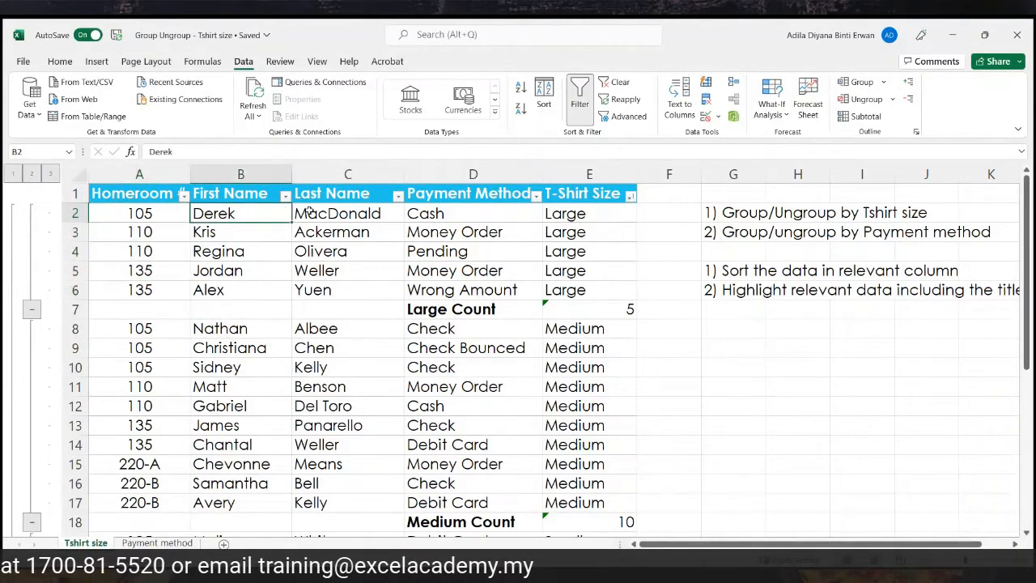
left_click(324, 212)
left_click(468, 209)
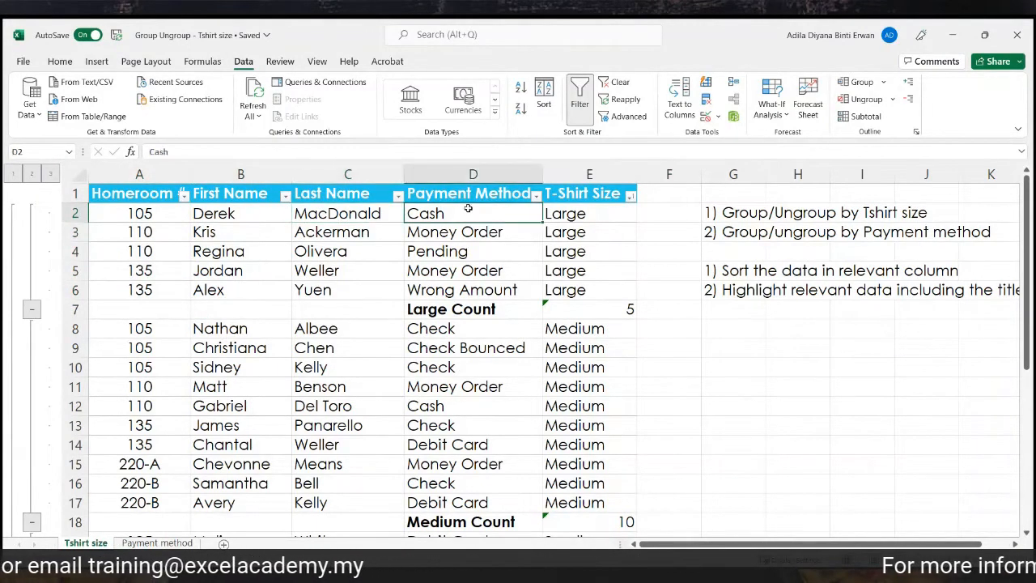
left_click(589, 215)
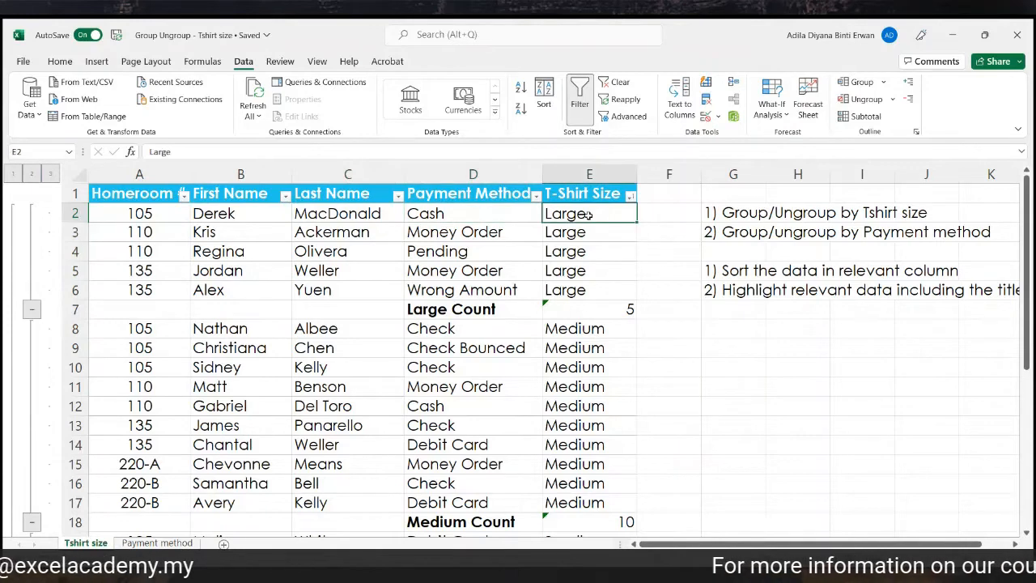
left_click(13, 173)
left_click(32, 174)
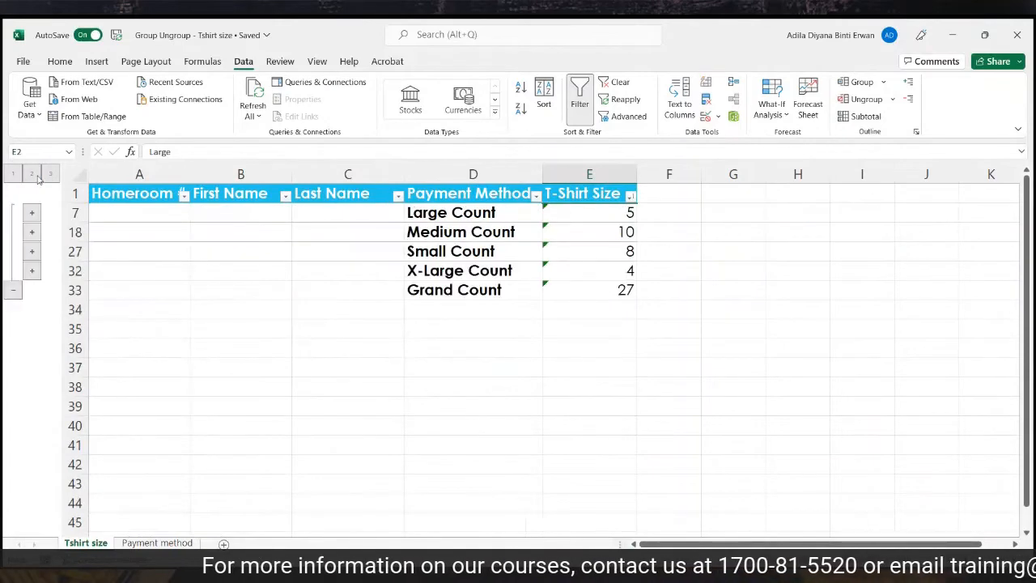
left_click(51, 174)
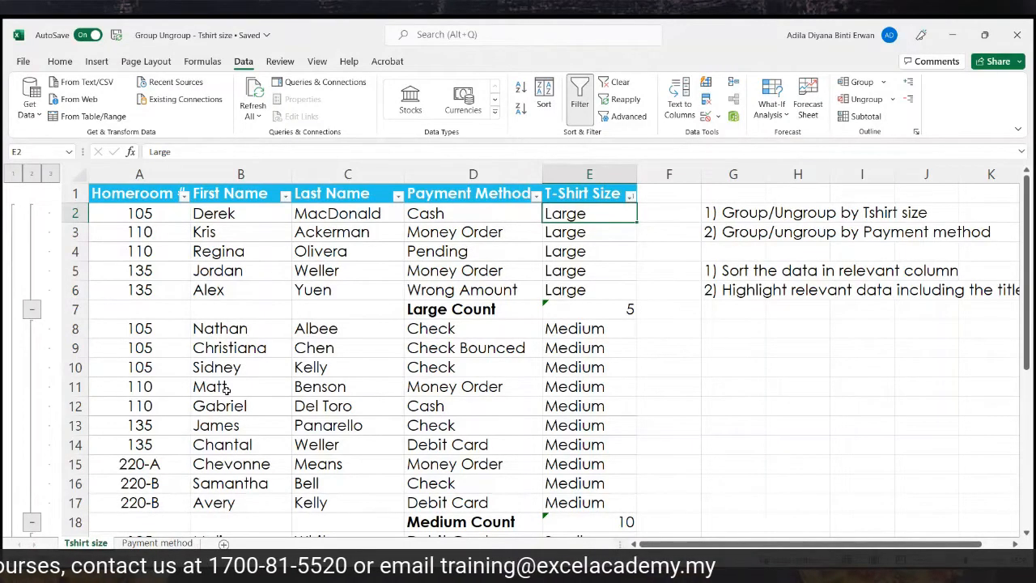
Collapse the Large group's detail rows and expand them again.
scroll(226, 388, "down", 1)
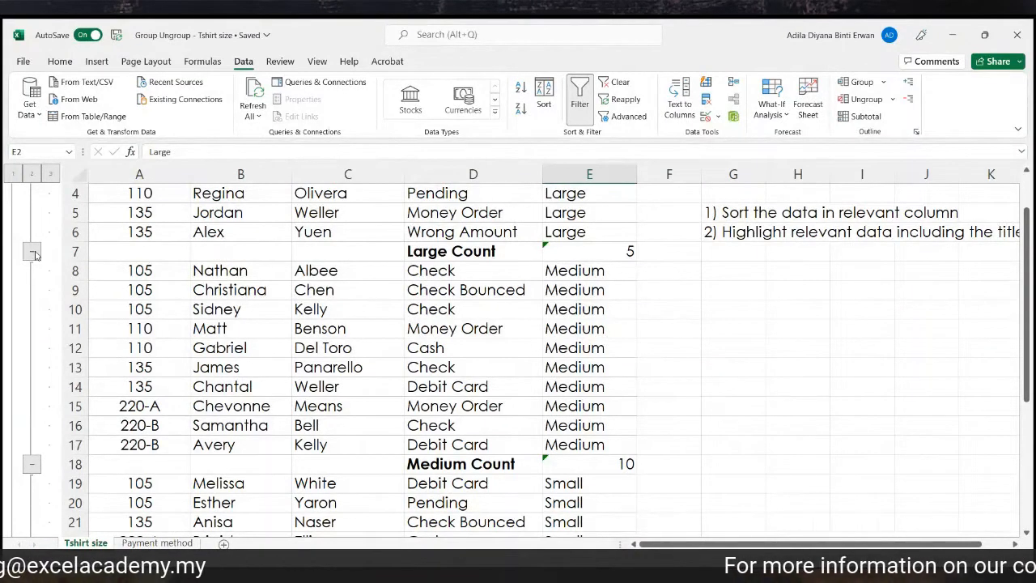
left_click(33, 254)
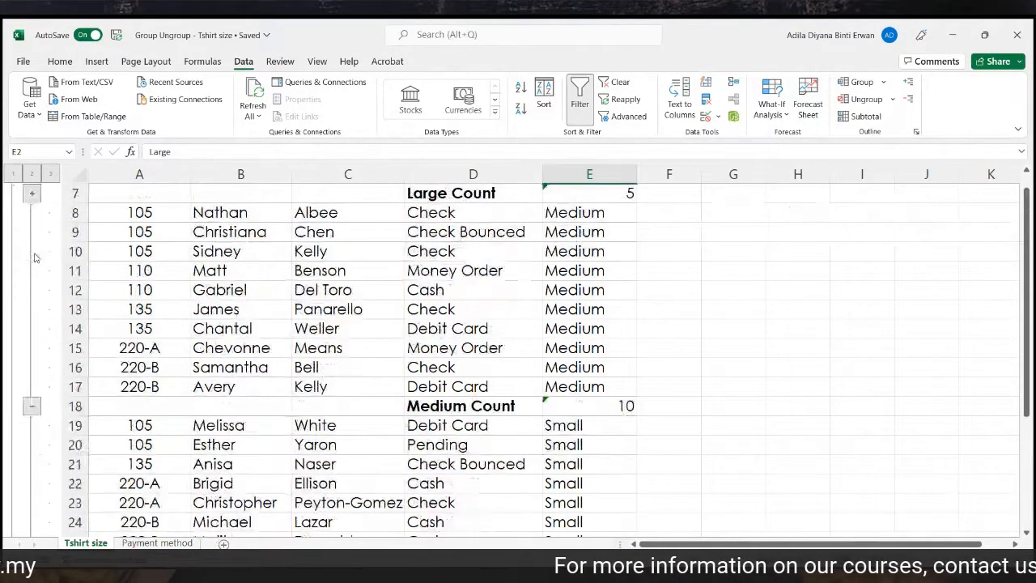
scroll(374, 342, "up", 1)
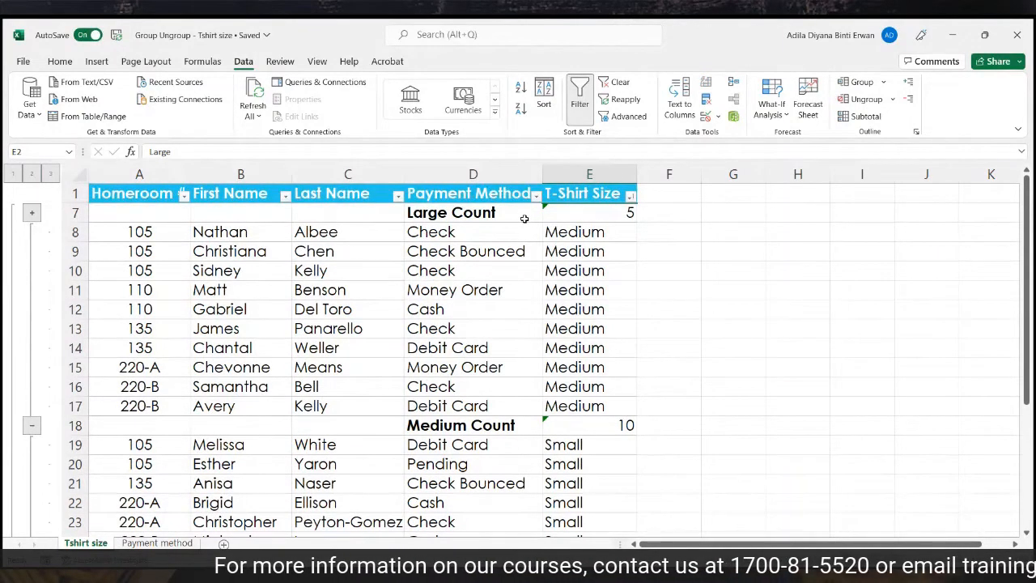
left_click(36, 215)
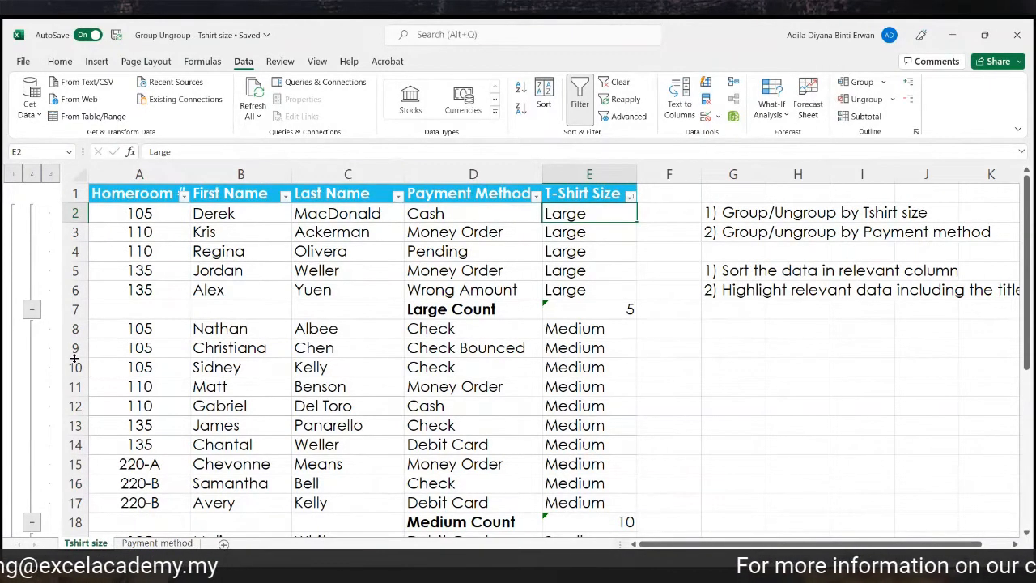
Collapse the Large, Medium and X-Large groups so only Small's eight rows show.
scroll(371, 364, "down", 6)
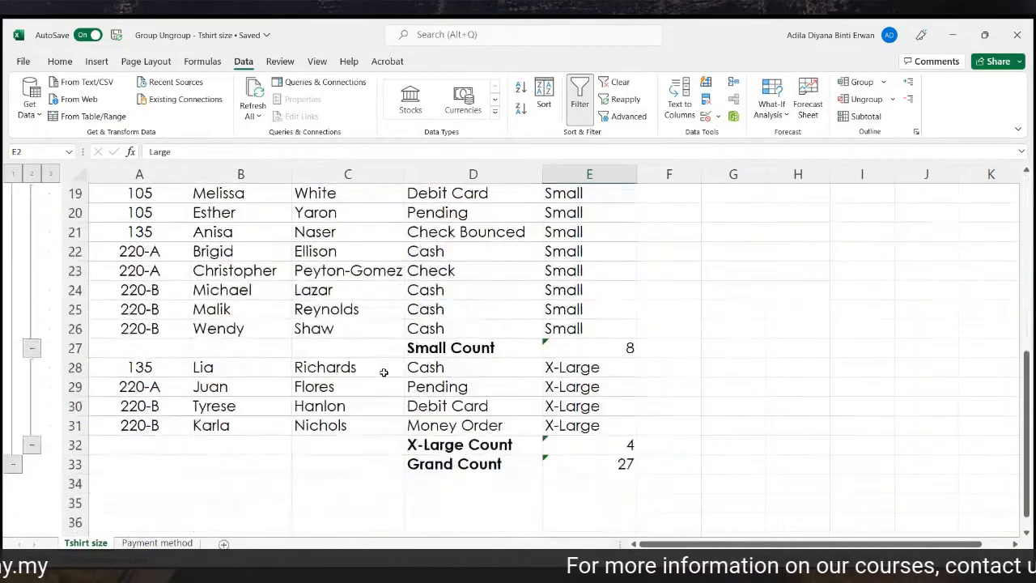
scroll(384, 372, "up", 1)
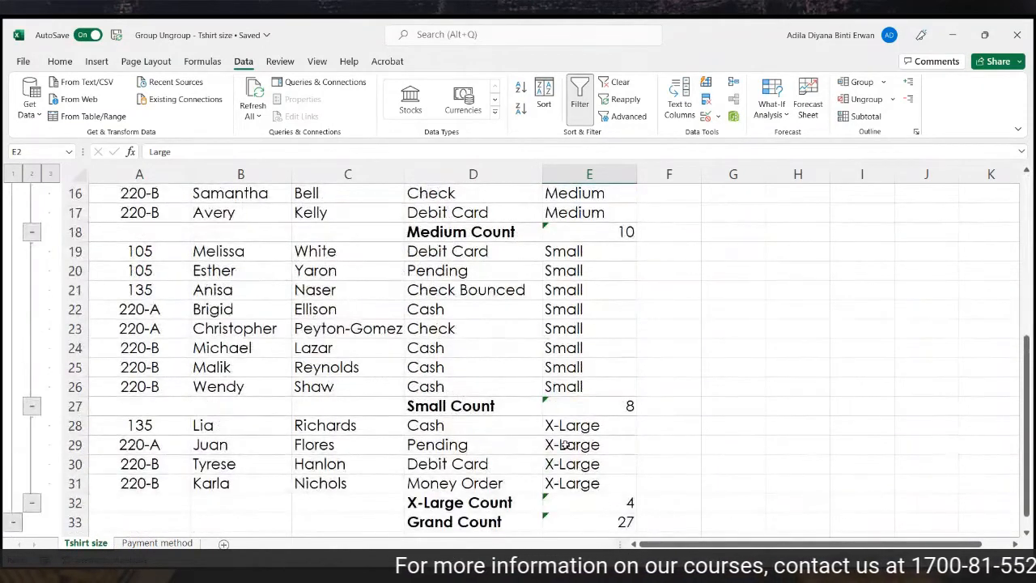
scroll(432, 406, "up", 5)
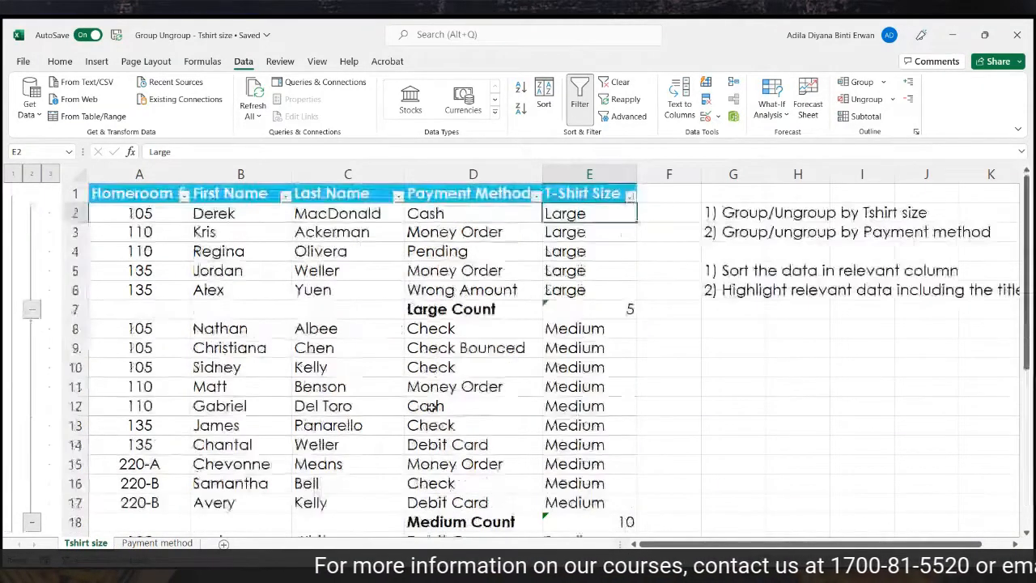
left_click(28, 311)
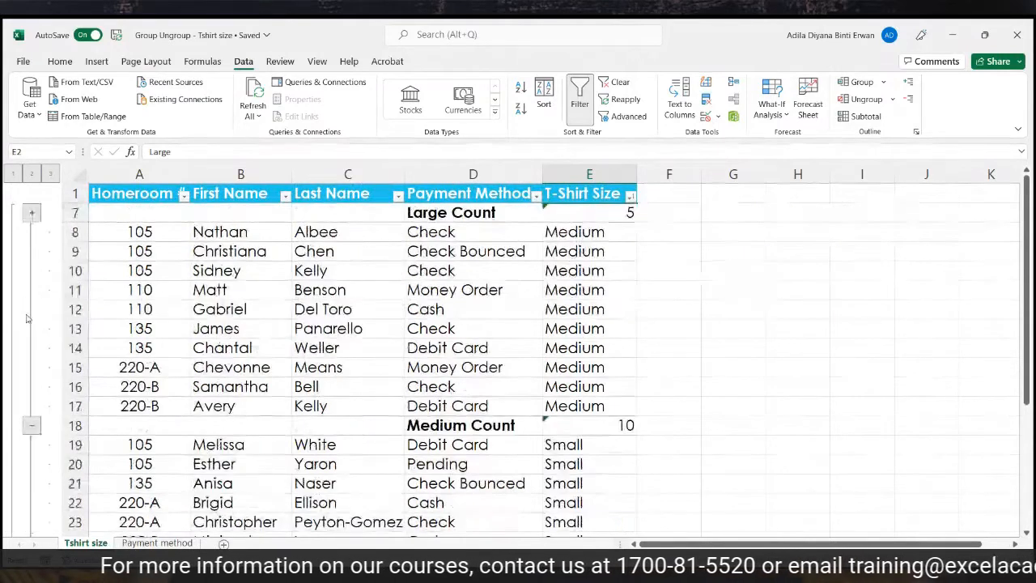
left_click(30, 427)
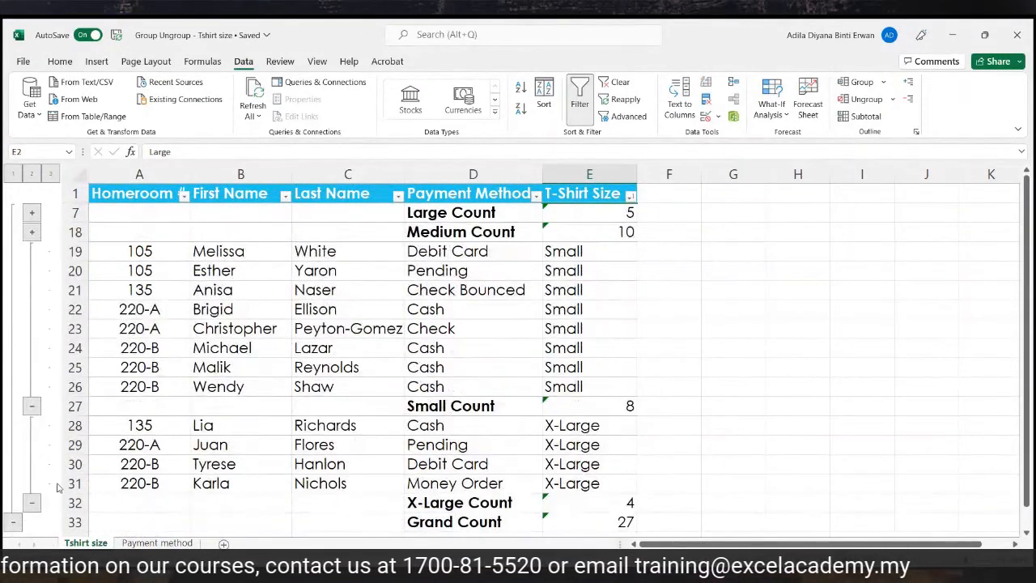
left_click(31, 503)
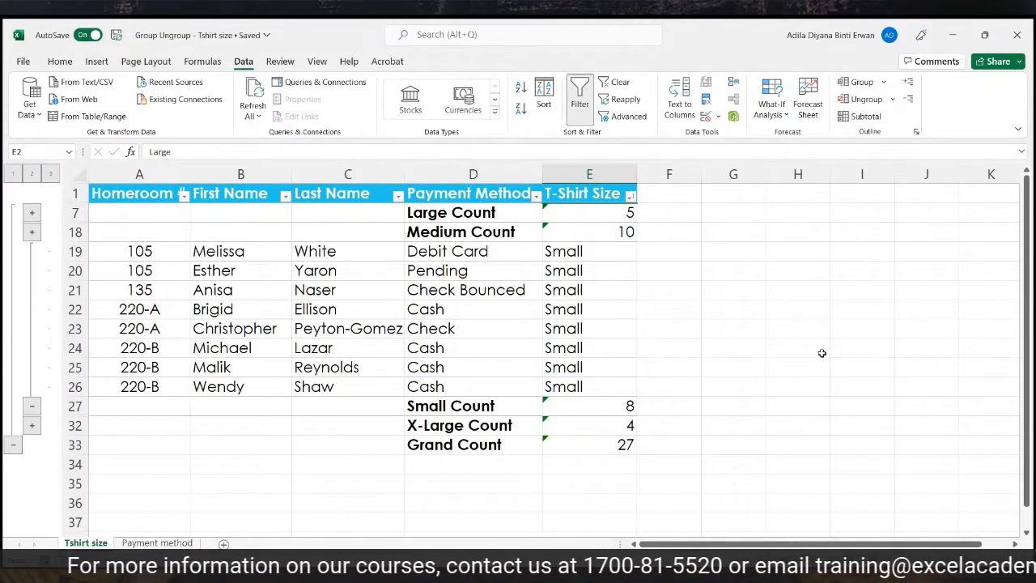
On the Payment method sheet, sort the rows A to Z by Payment Method.
left_click(150, 543)
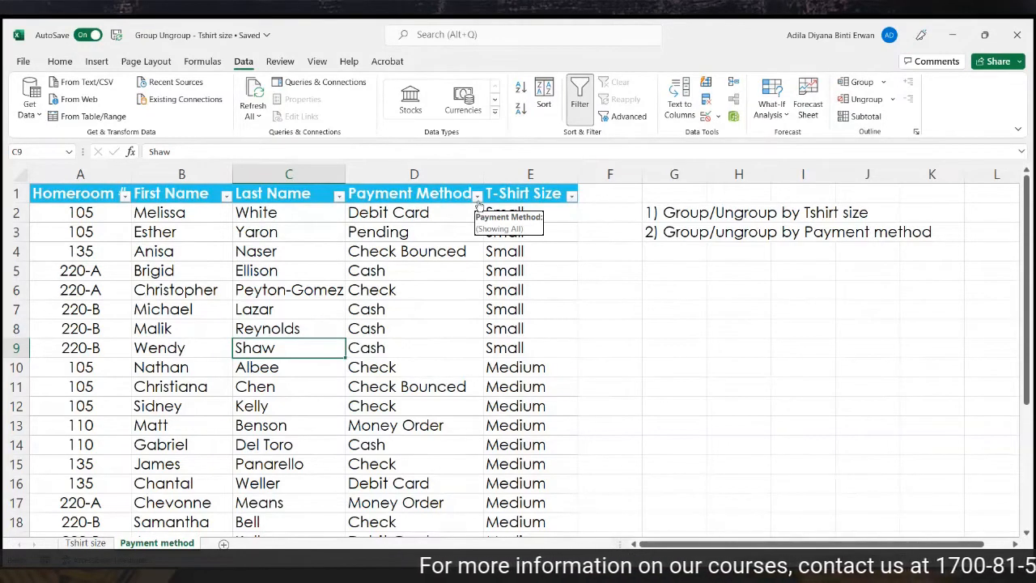
left_click(466, 178)
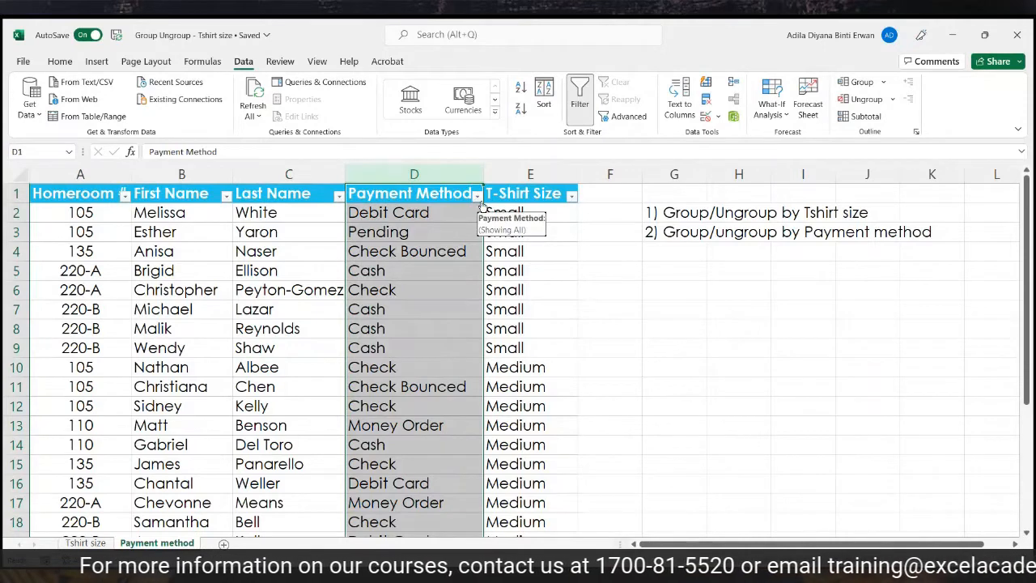
left_click(477, 195)
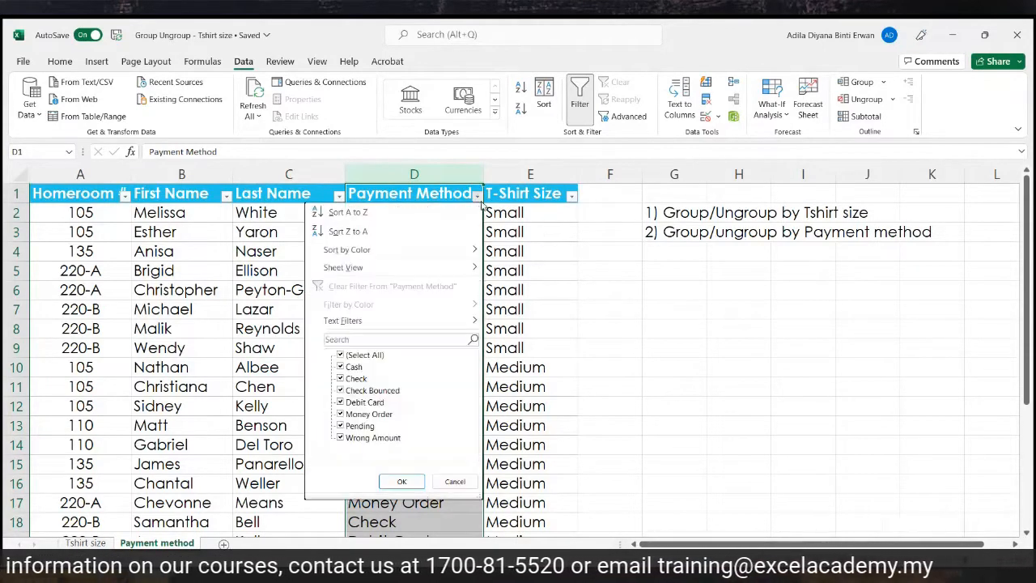
left_click(457, 217)
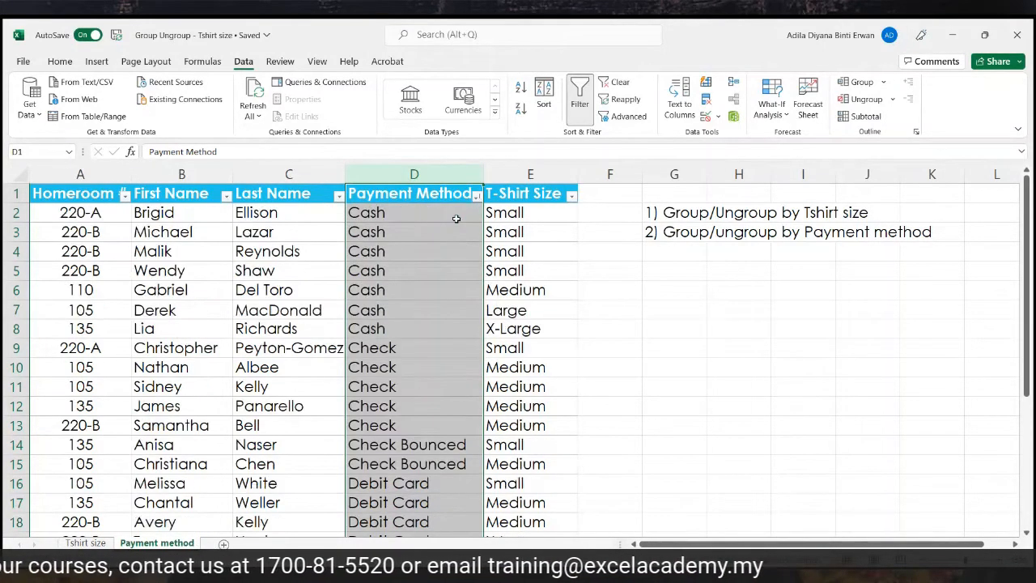
Highlight the Cash entries, then select the whole table A1:E28 with headers.
left_click_drag(458, 210, 409, 326)
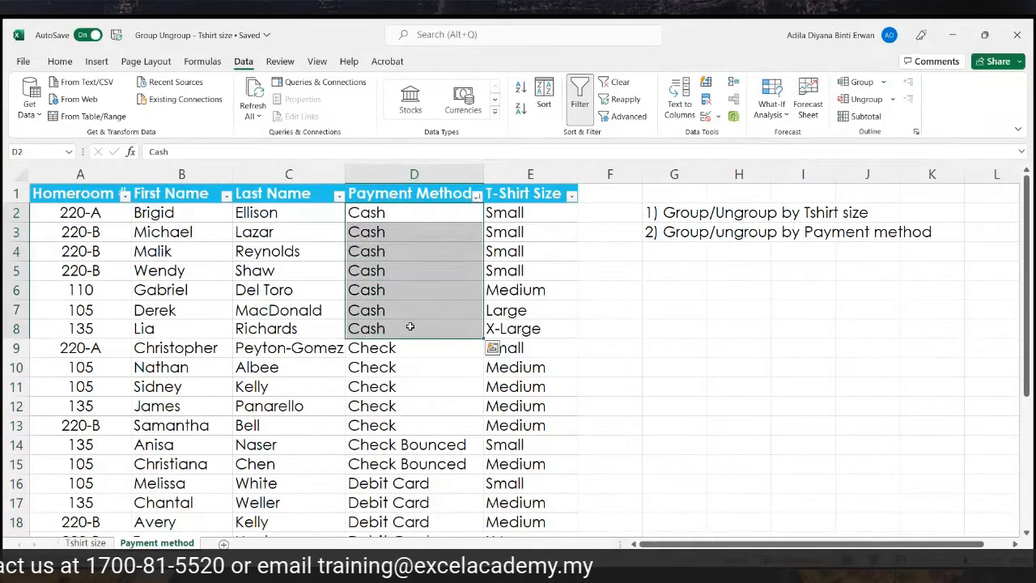
scroll(409, 327, "down", 1)
left_click_drag(421, 290, 421, 405)
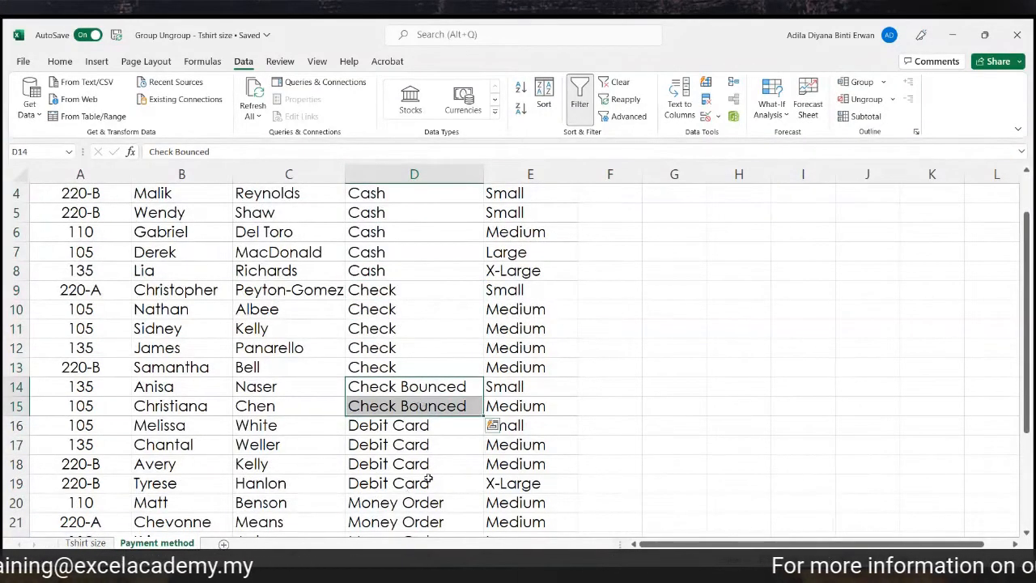
scroll(441, 433, "up", 1)
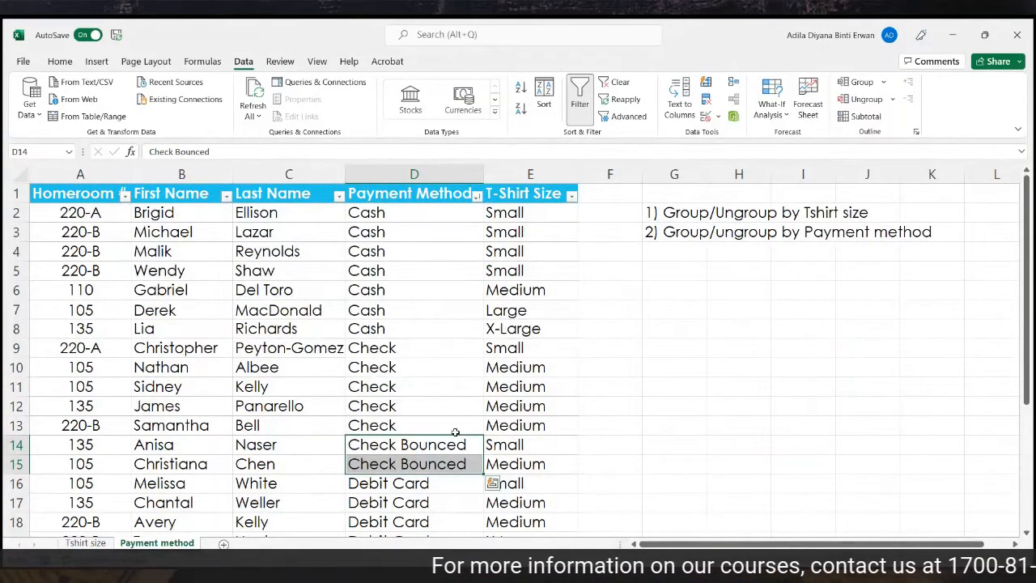
left_click_drag(63, 195, 550, 502)
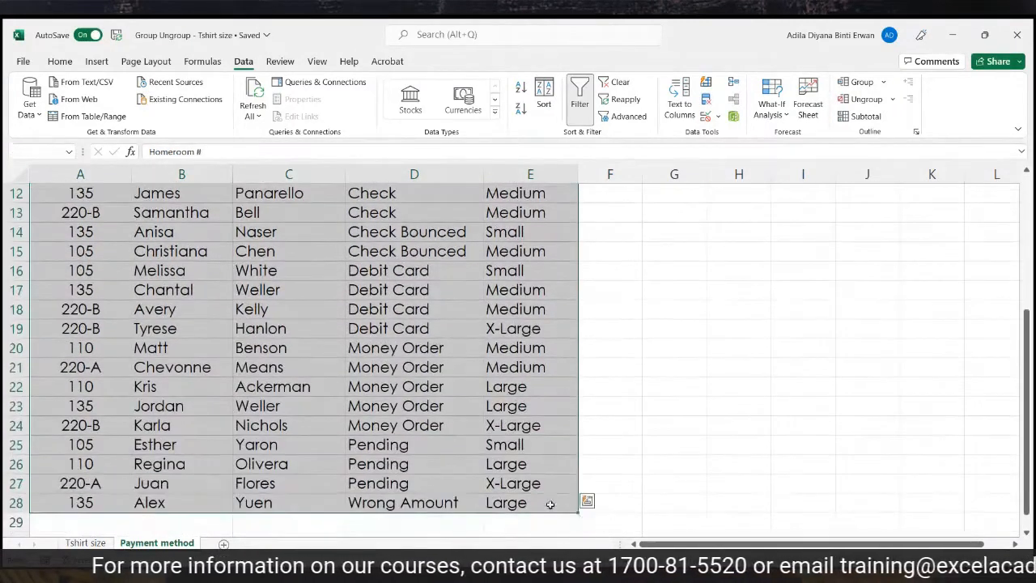
scroll(535, 480, "up", 4)
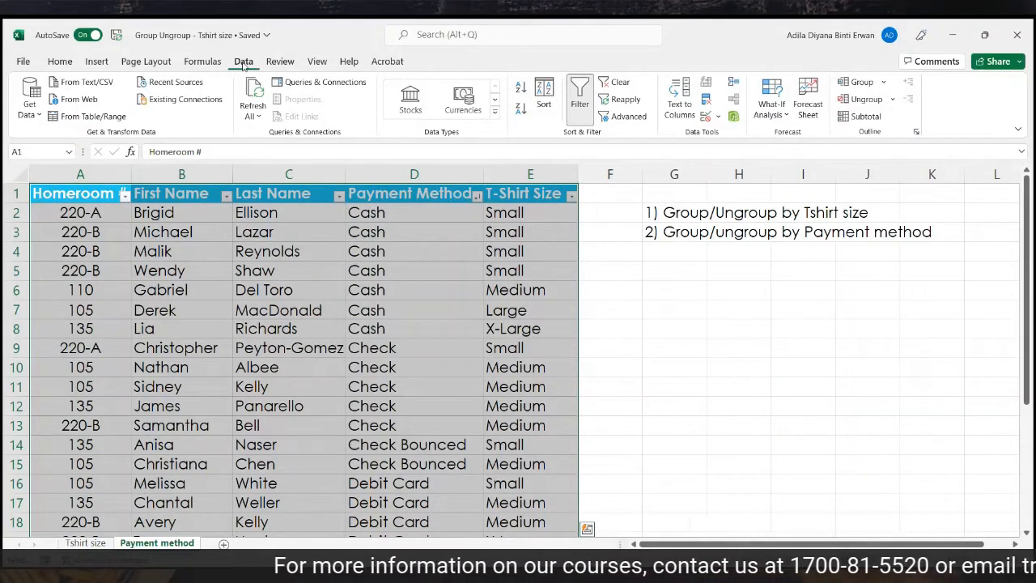
Apply Subtotal with Count at each change in Payment Method, giving Cash Count 7, Check Count 5.
left_click(862, 119)
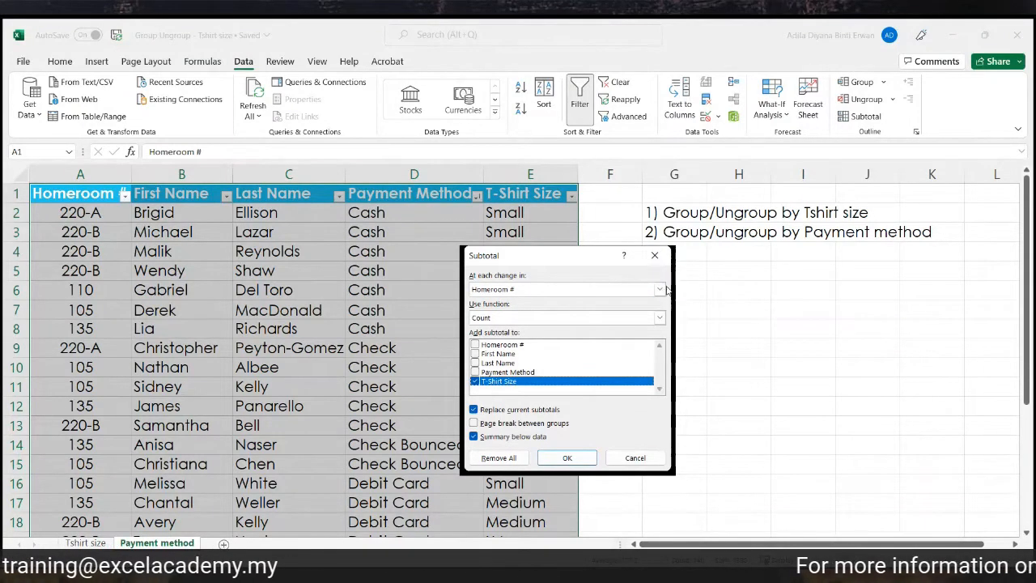
left_click(660, 290)
left_click(620, 326)
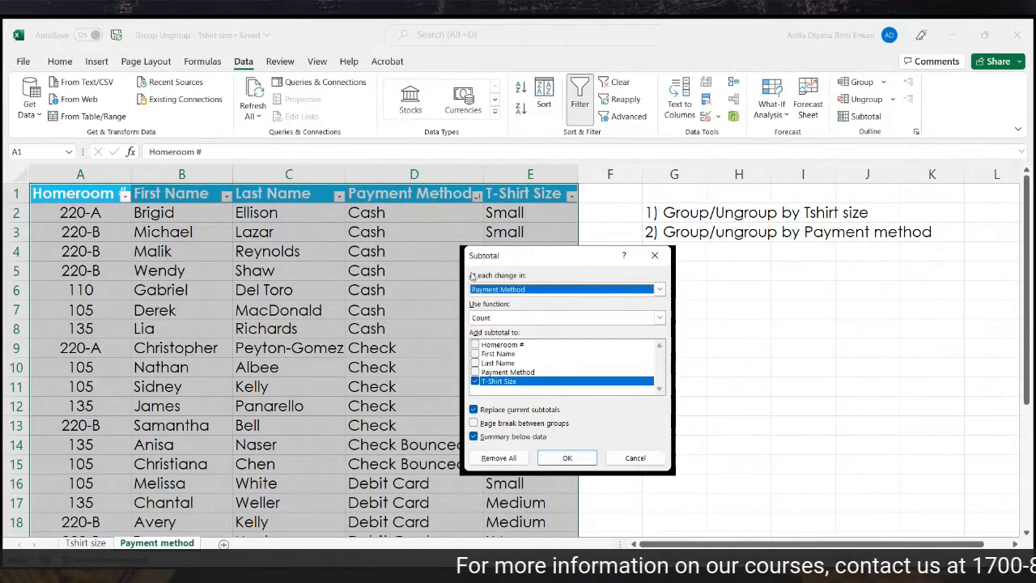
left_click(552, 458)
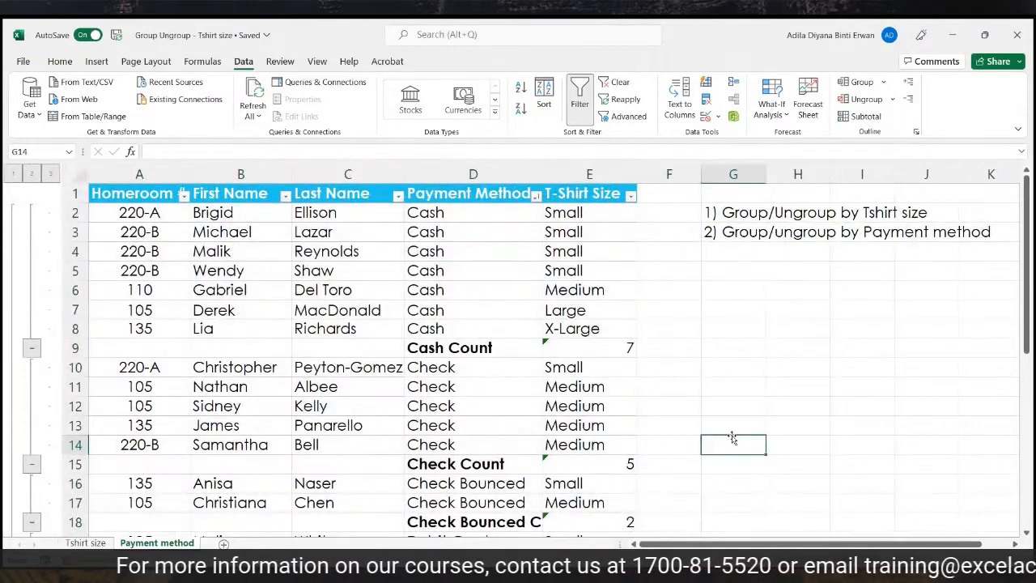
left_click(670, 344)
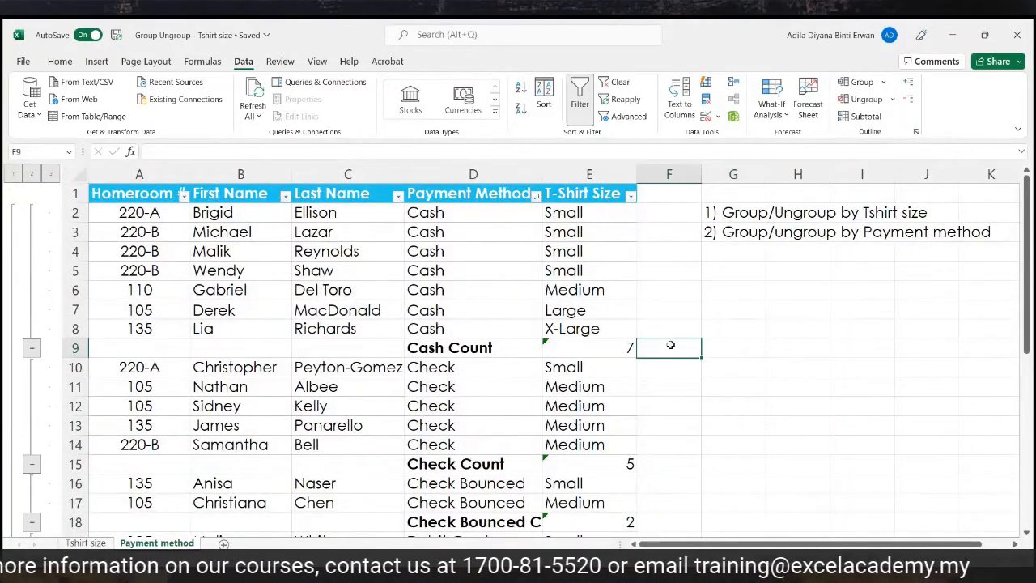
scroll(670, 345, "down", 1)
left_click(653, 408)
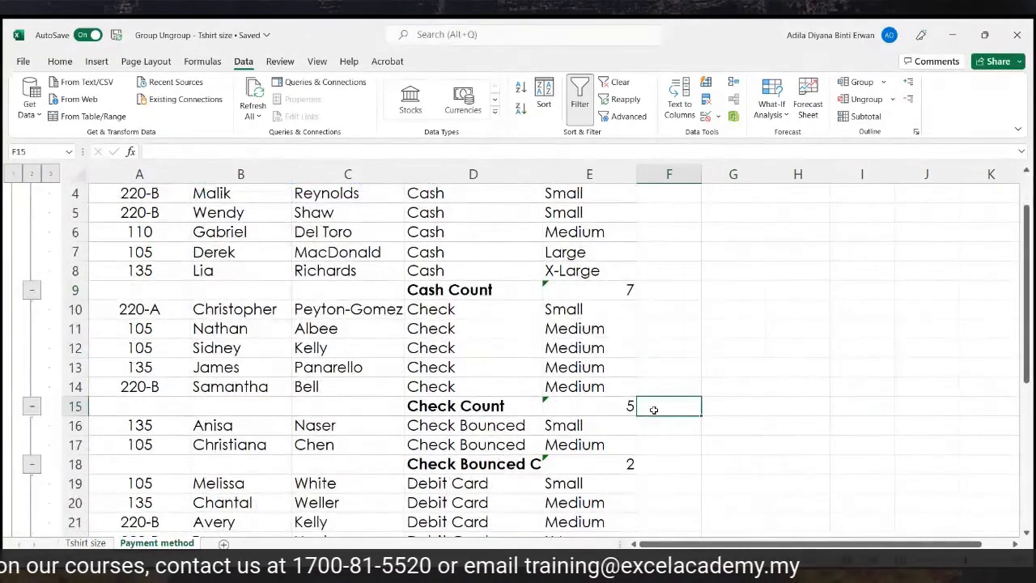
scroll(653, 408, "down", 1)
left_click(654, 405)
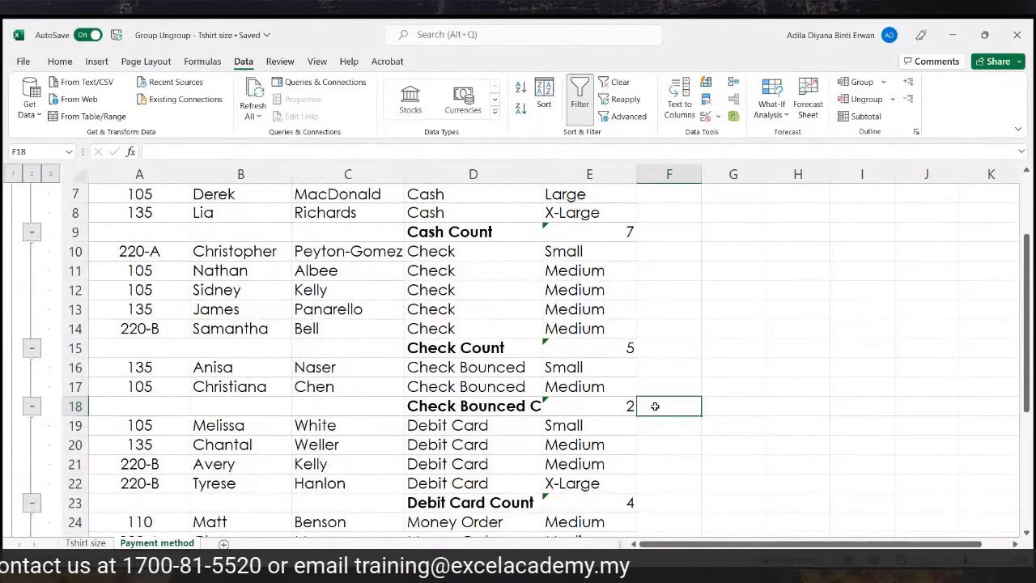
scroll(655, 405, "down", 1)
left_click(650, 446)
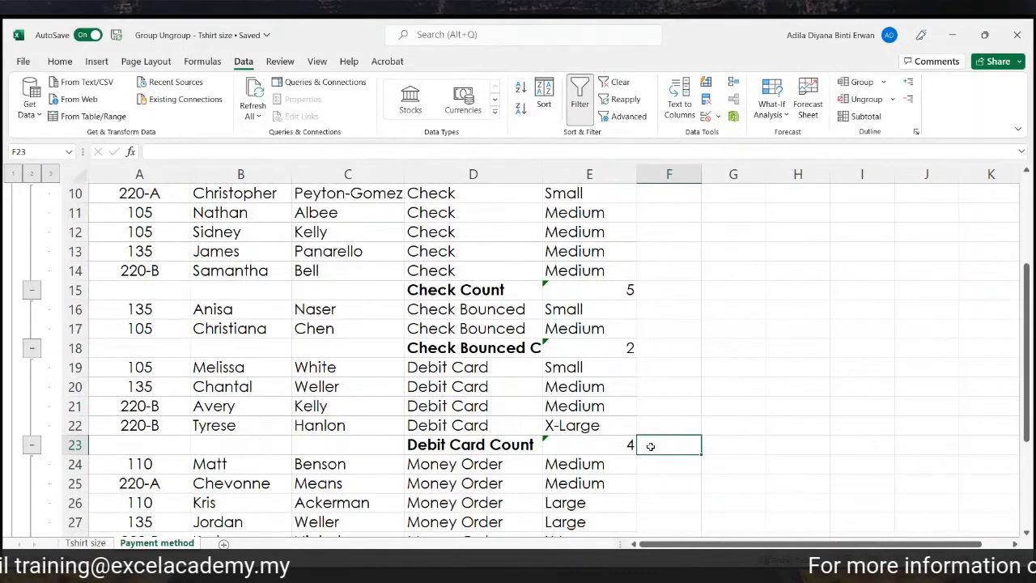
scroll(650, 446, "down", 3)
left_click(501, 389)
left_click(695, 463)
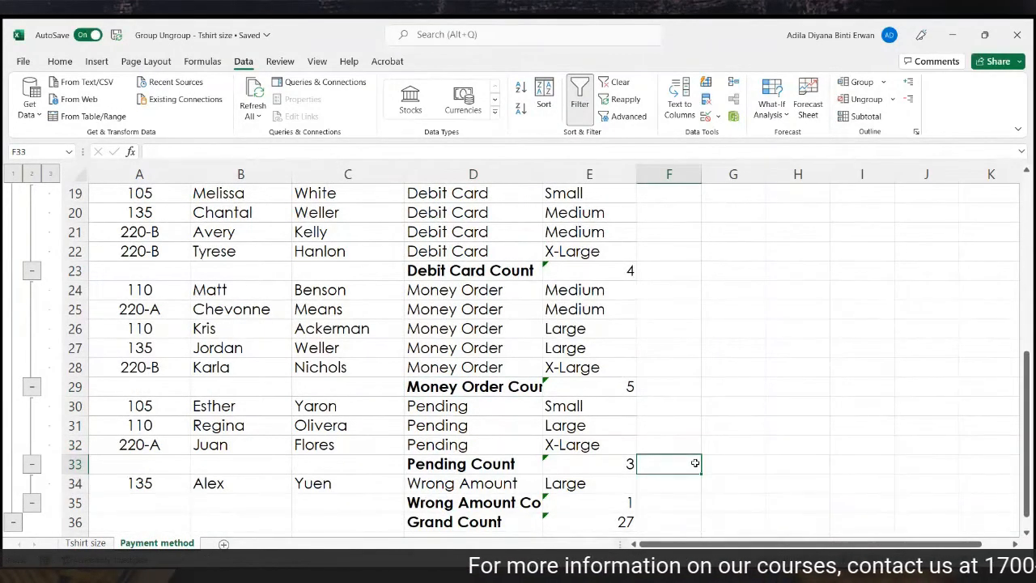
left_click(675, 505)
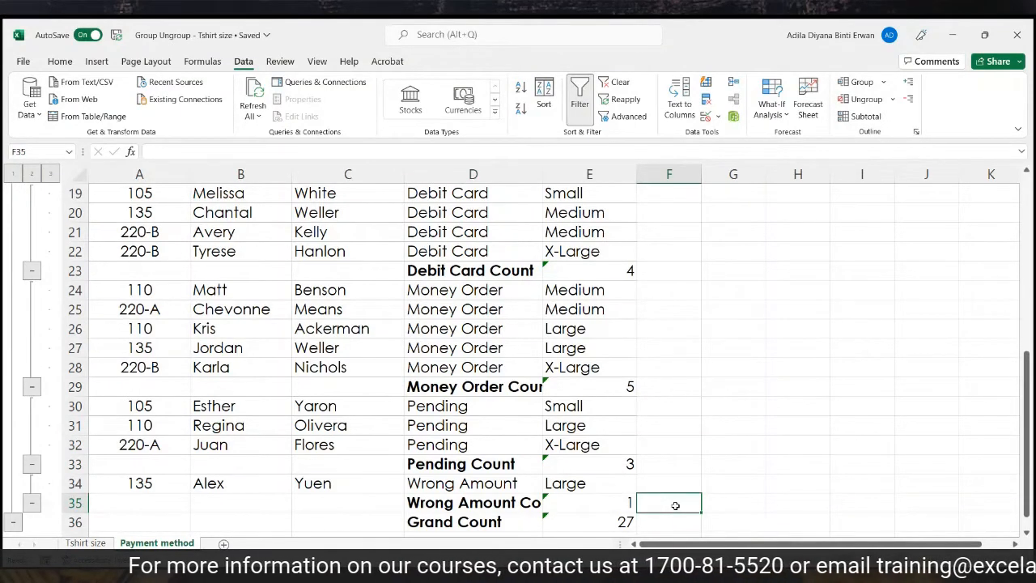
scroll(708, 495, "up", 6)
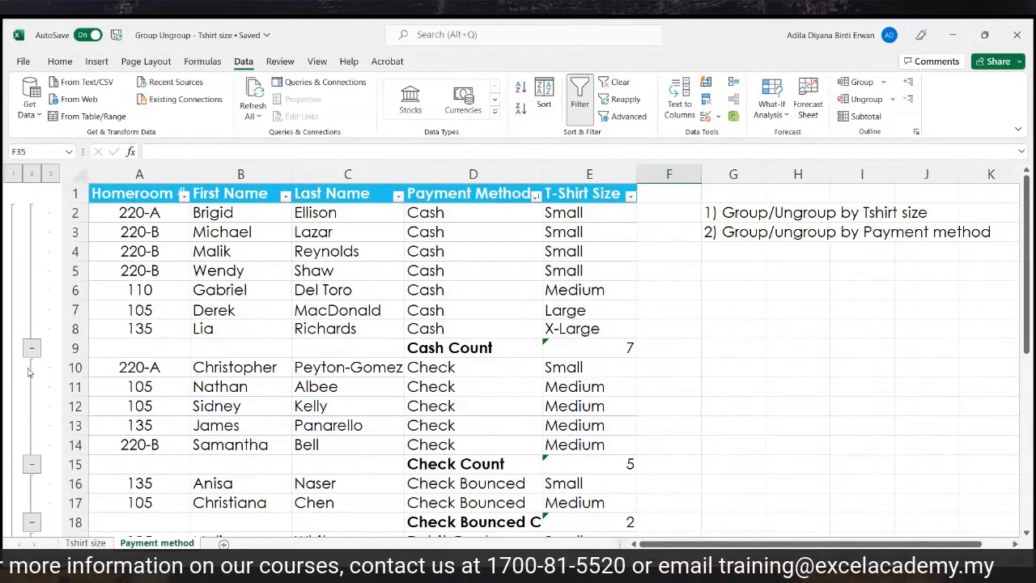
left_click(11, 175)
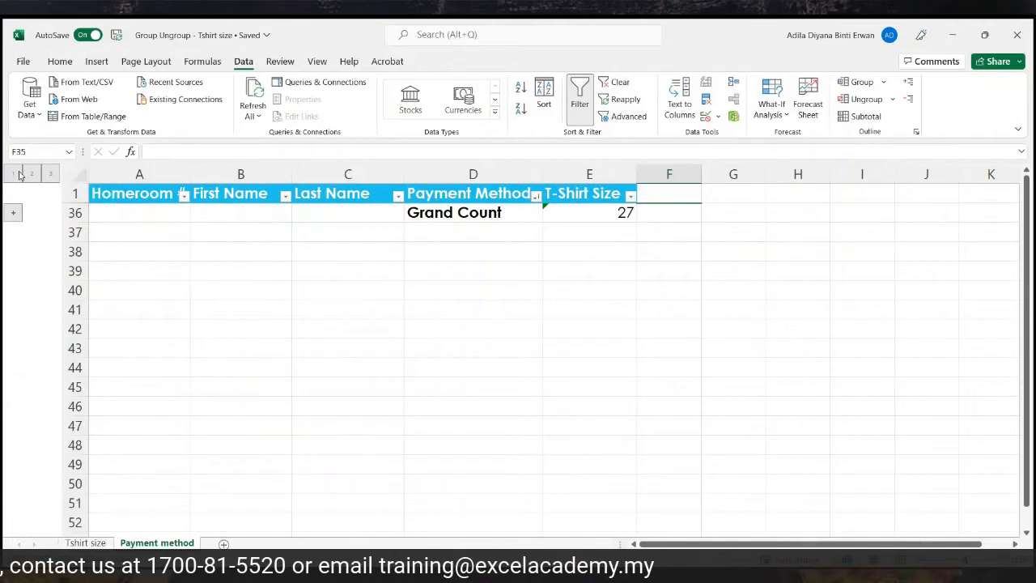
left_click(32, 175)
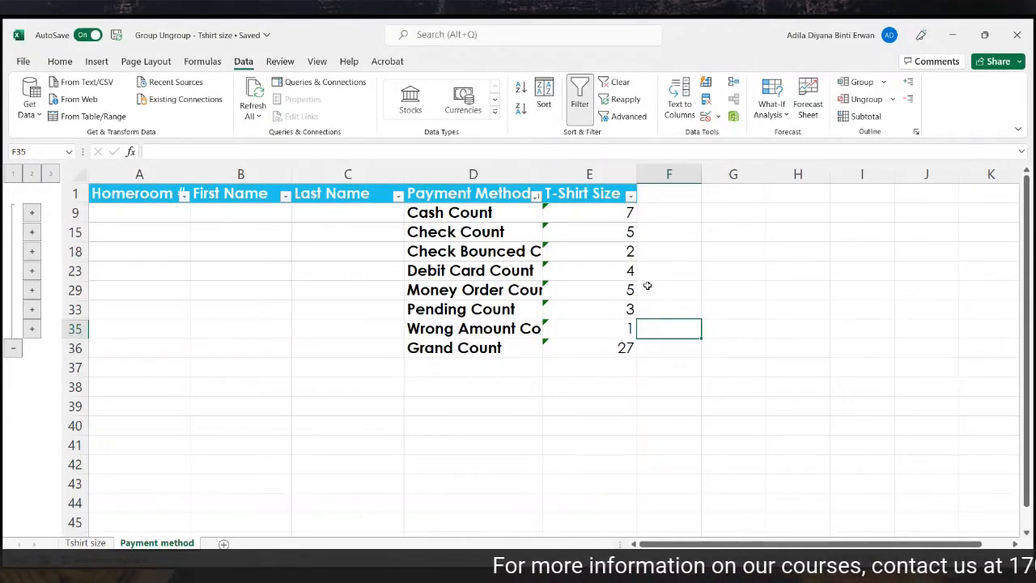
left_click(651, 210)
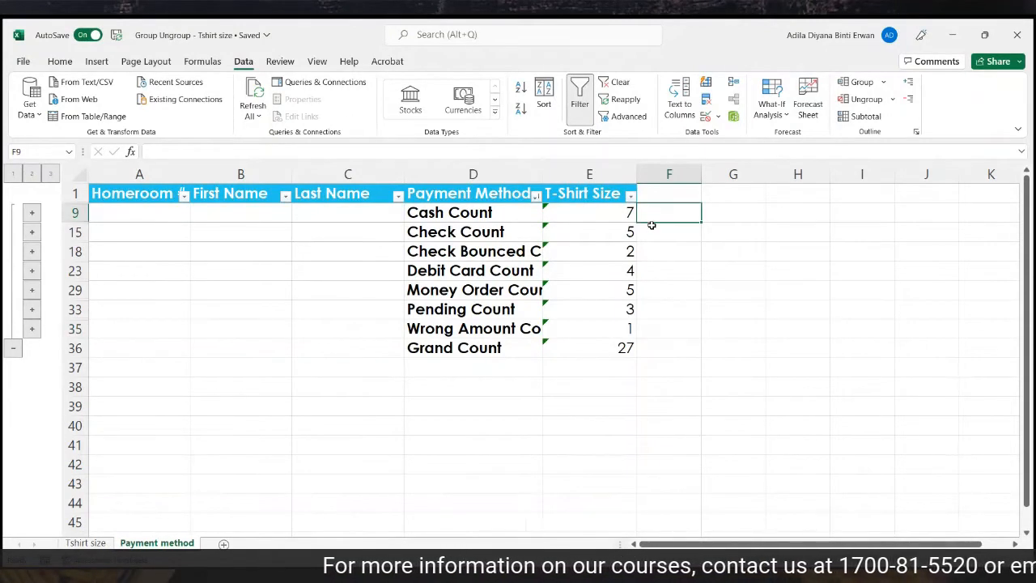
left_click(652, 238)
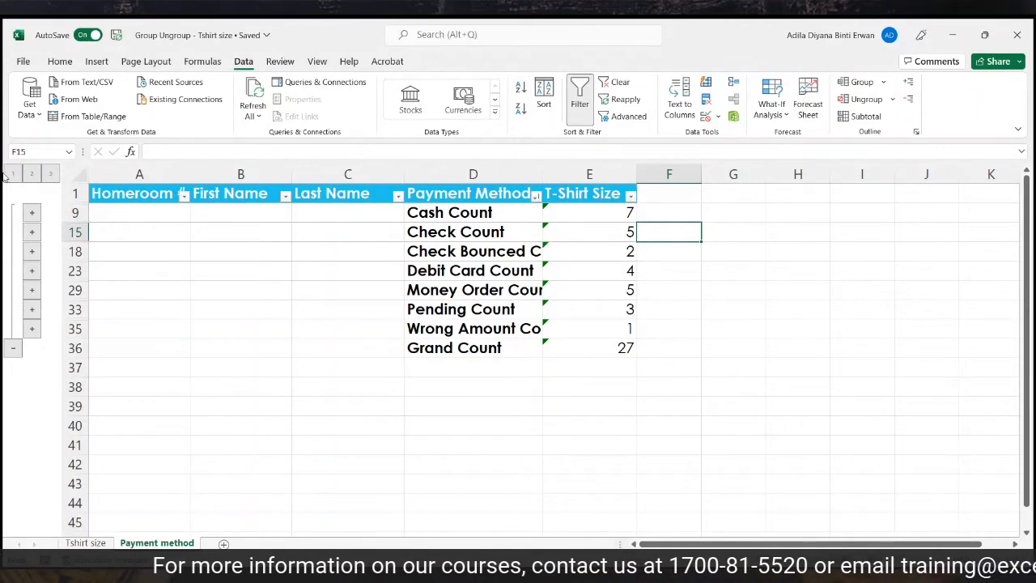
left_click(53, 174)
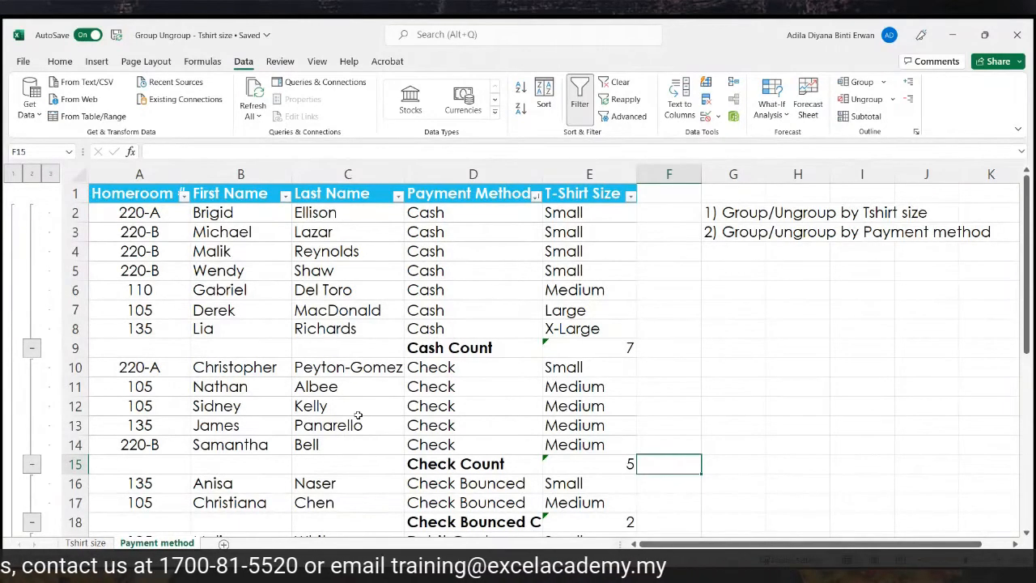
left_click_drag(137, 212, 597, 340)
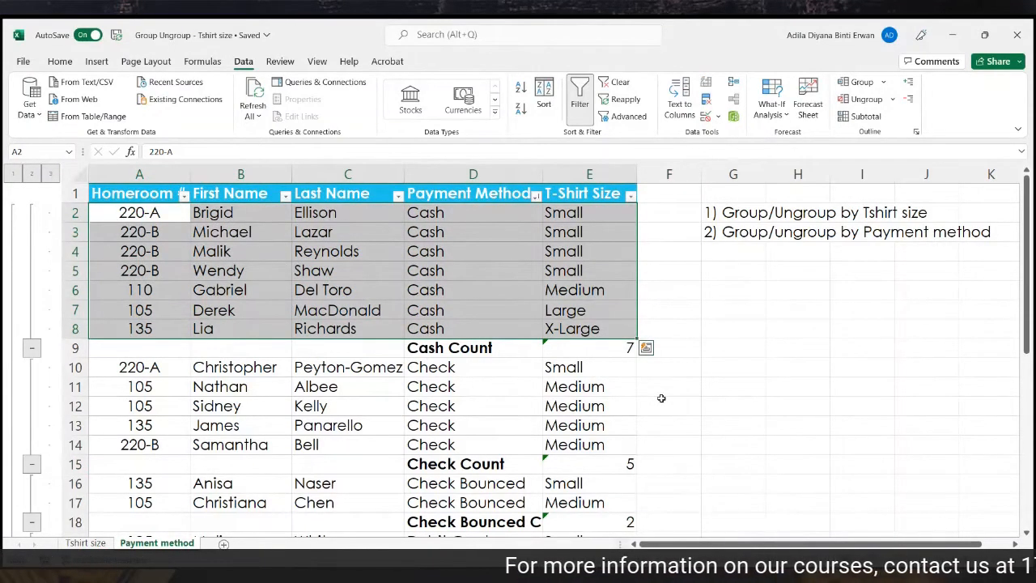
left_click(781, 425)
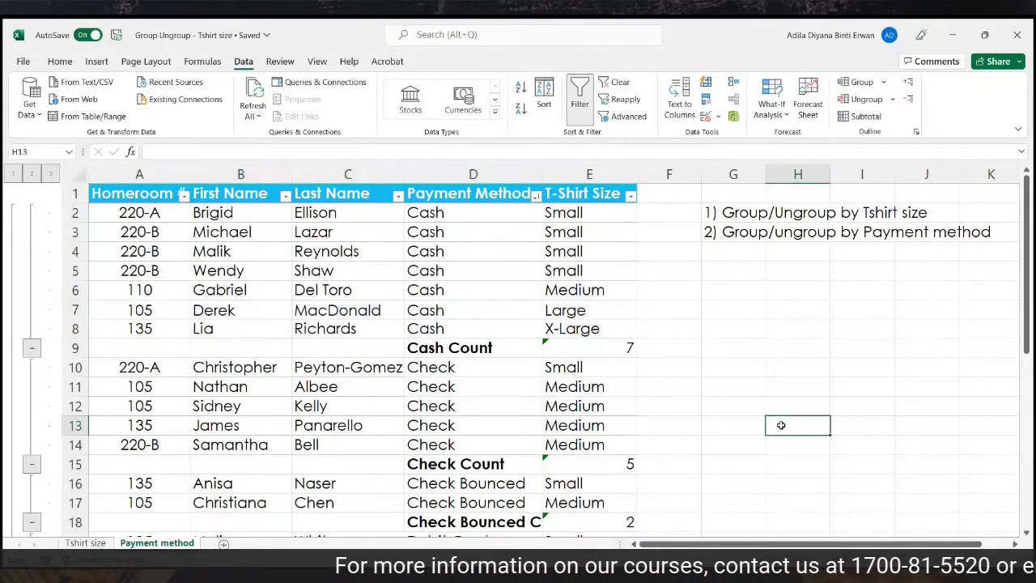
scroll(781, 424, "down", 6)
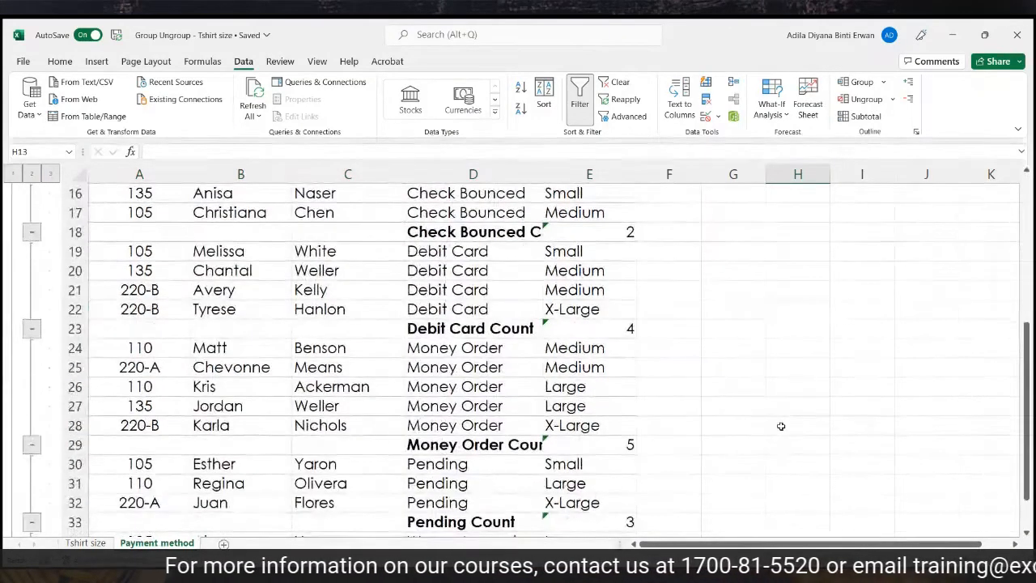
scroll(781, 425, "up", 6)
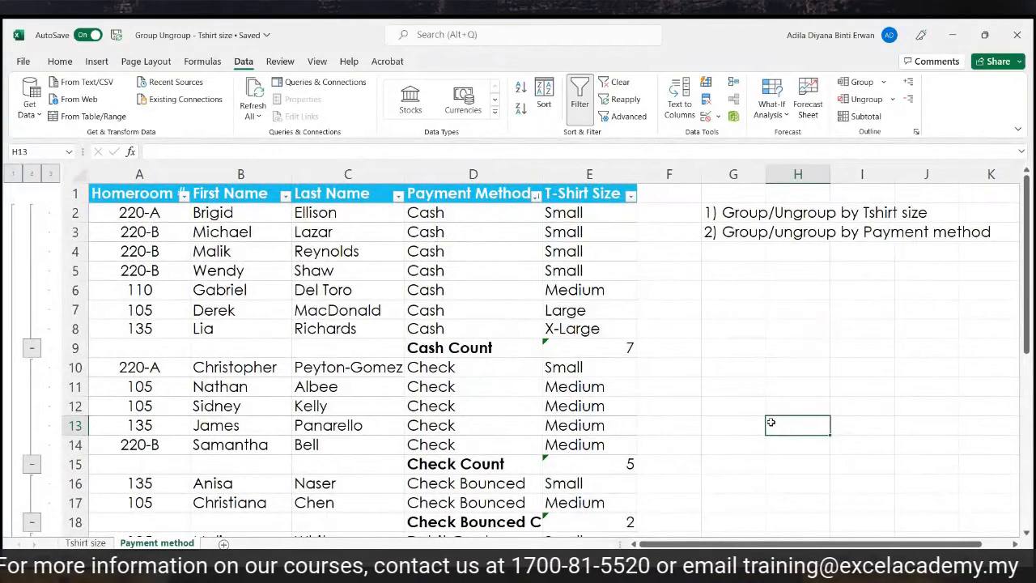
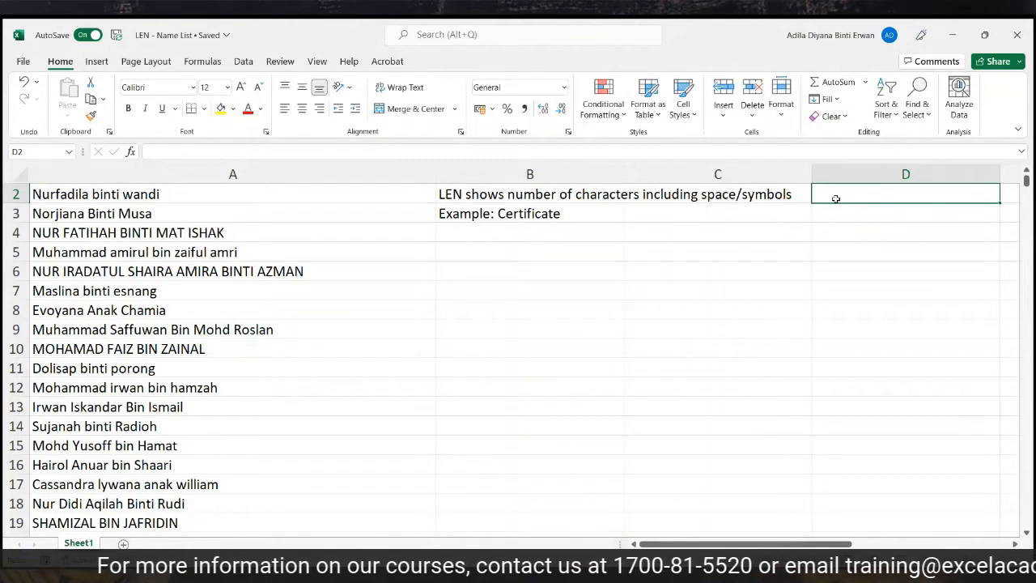
Note 'max 30' in C3 as the character limit beside the Certificate example.
left_click(778, 208)
type("max 30")
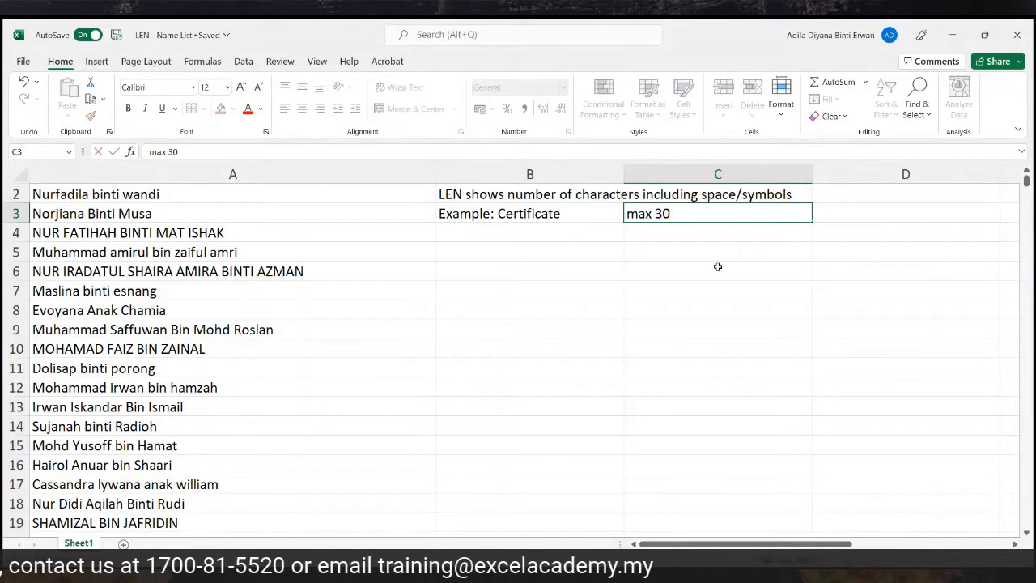
left_click(619, 327)
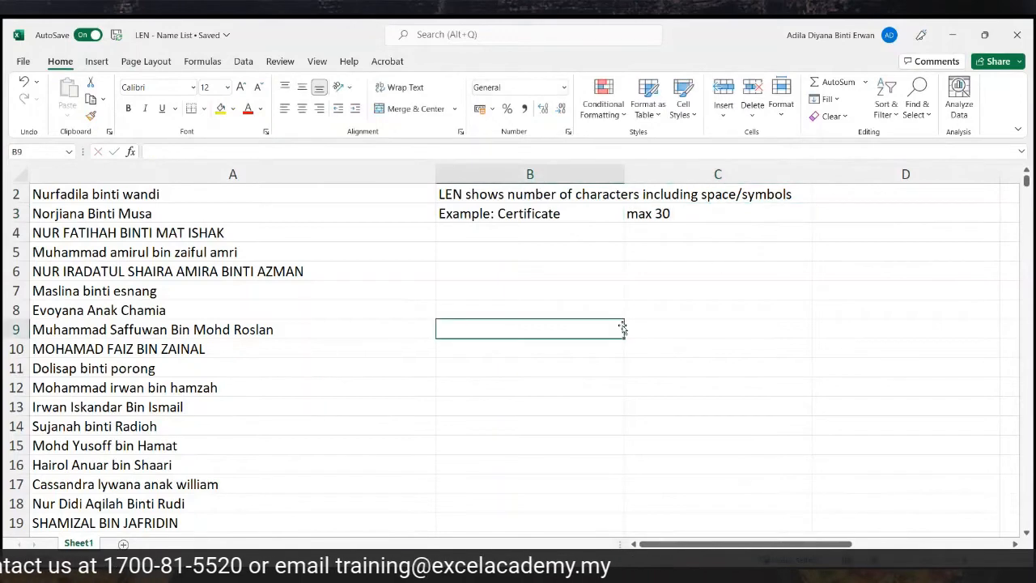
Check that the name list in column A runs from row 2 down to row 4028.
scroll(308, 198, "up", 1)
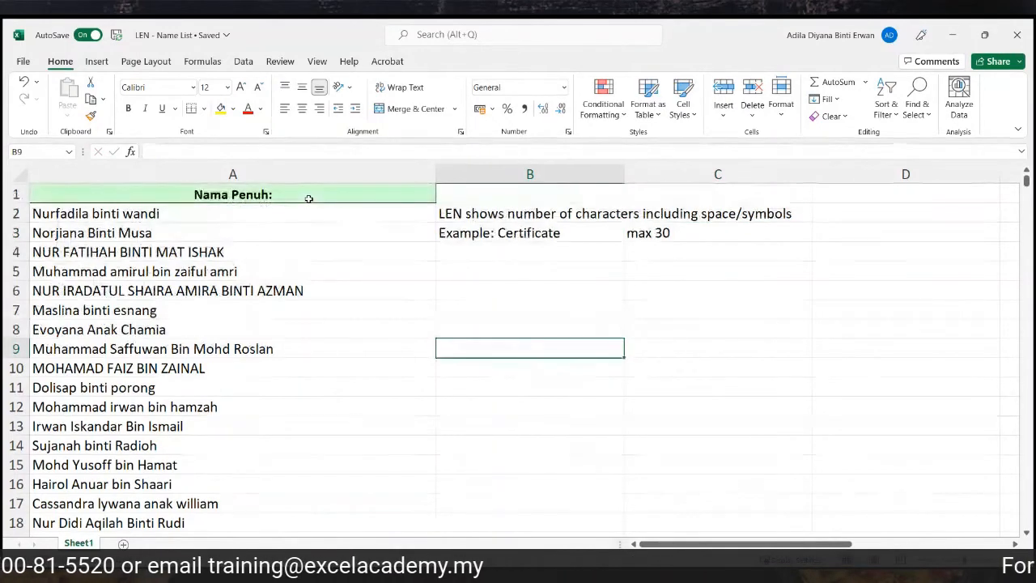
left_click(80, 215)
key("ctrl+shift+Down")
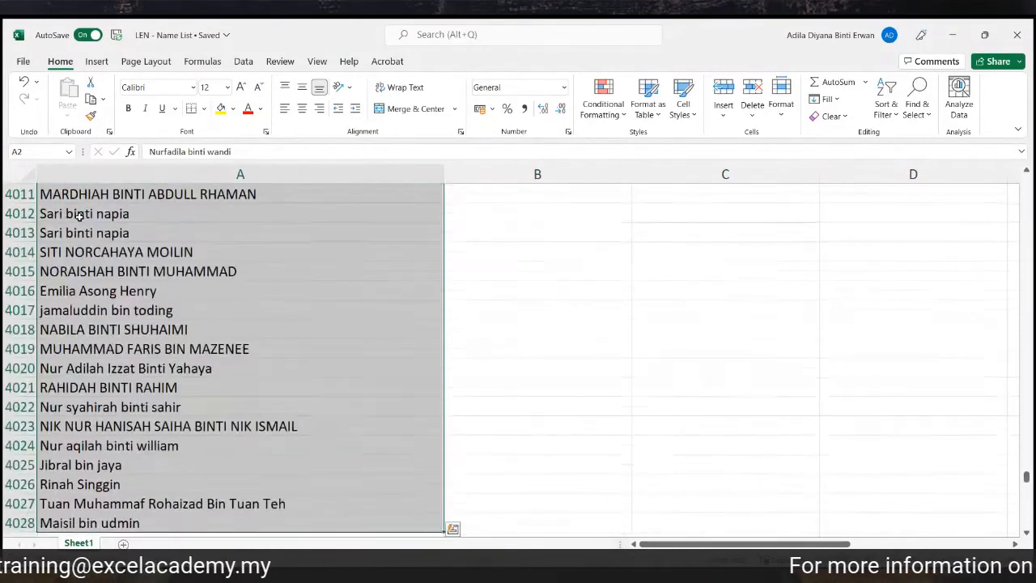
left_click(169, 524)
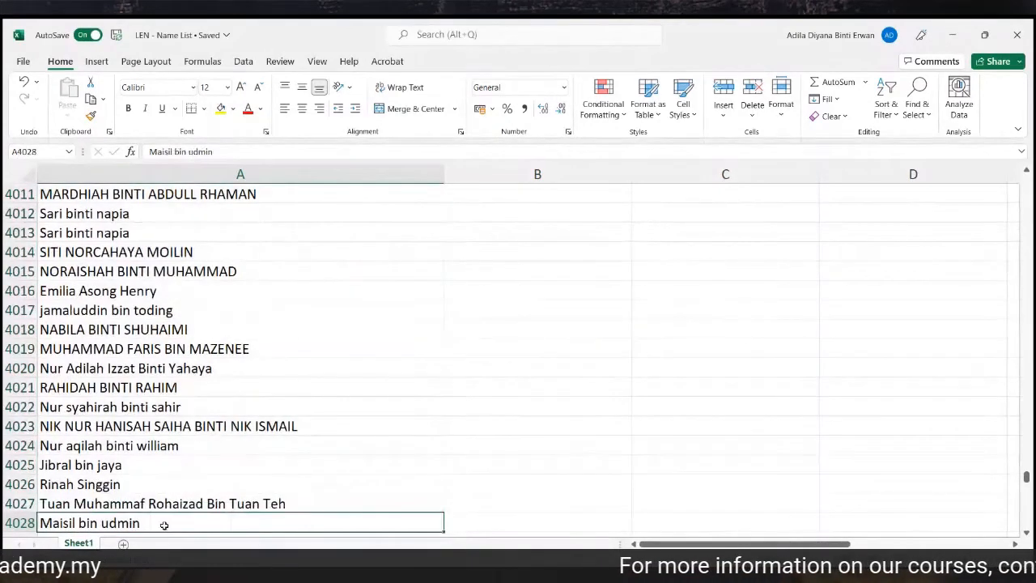
key("ctrl+shift+Up")
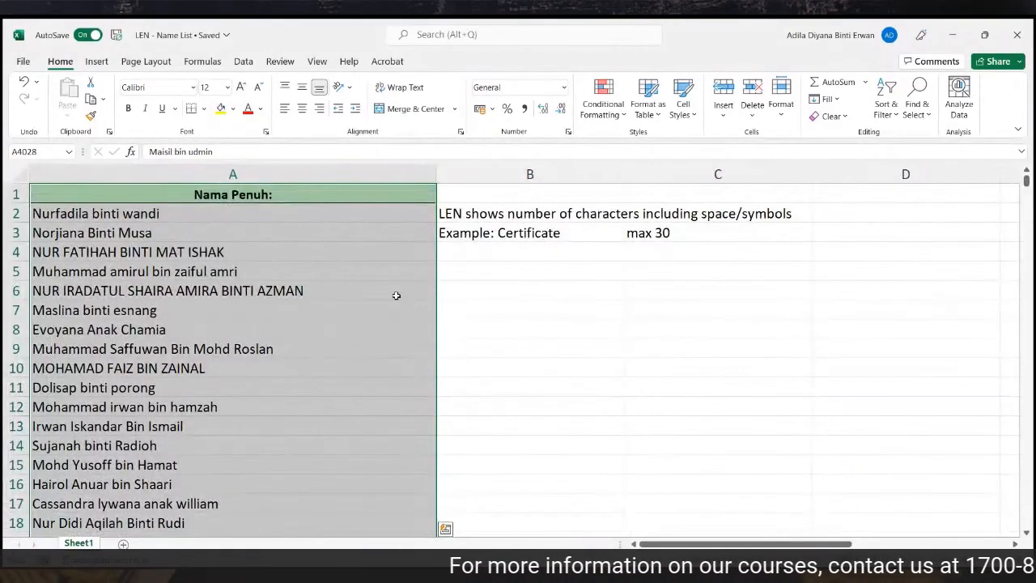
left_click(484, 253)
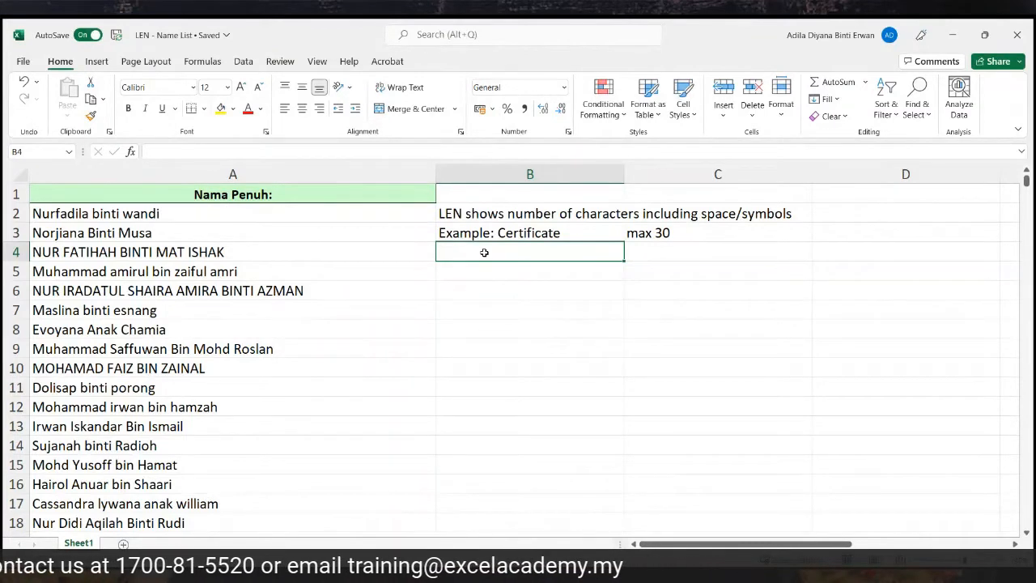
Enter =LEN(A4) in B4 to count the row 4 name's characters (27).
type("=")
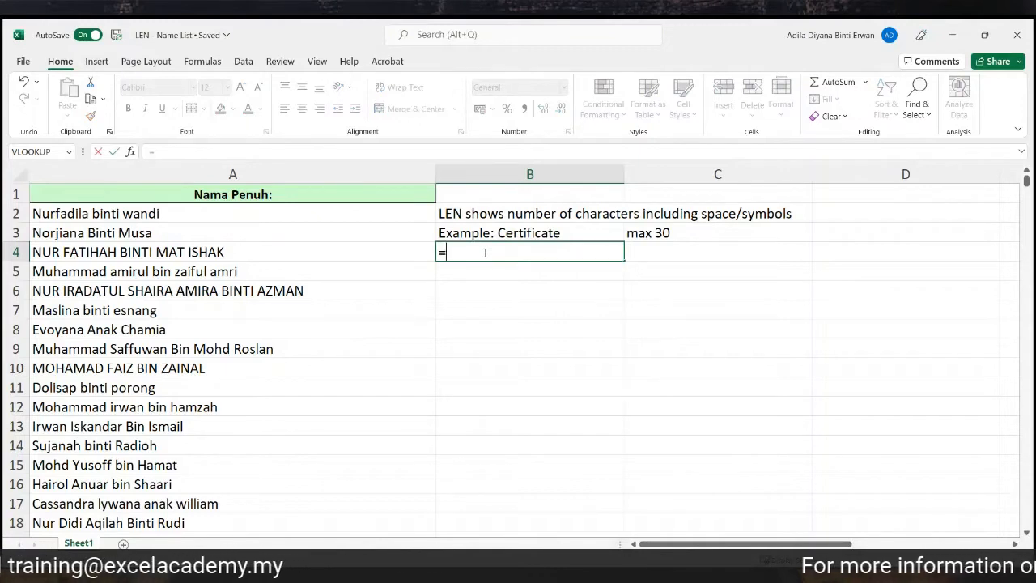
type("len")
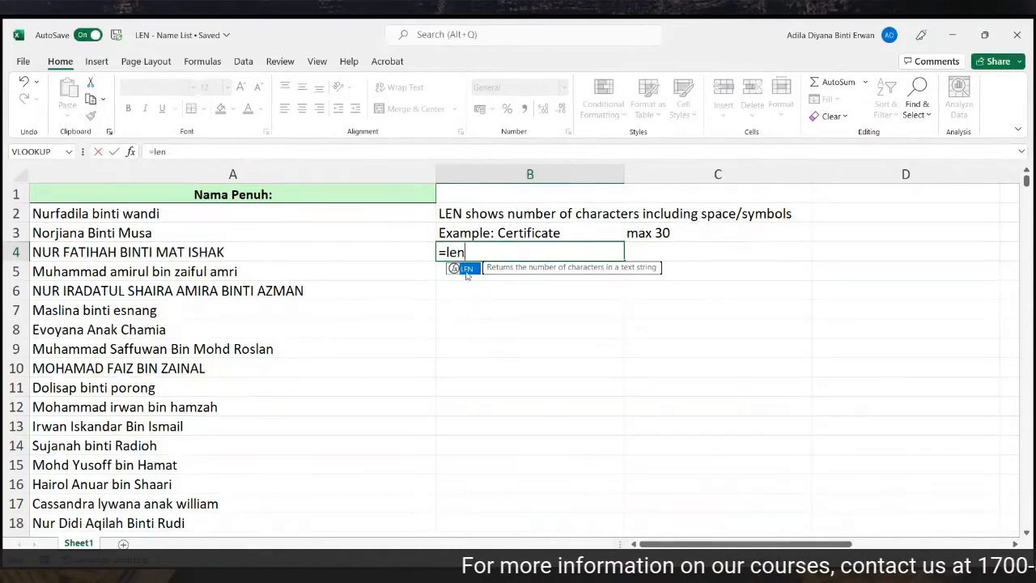
double_click(466, 269)
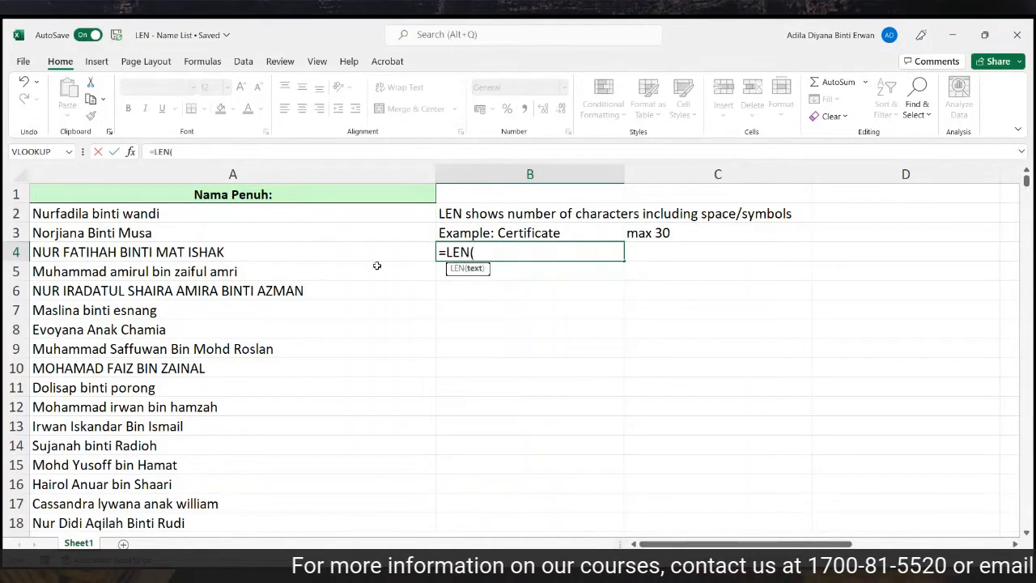
left_click(327, 252)
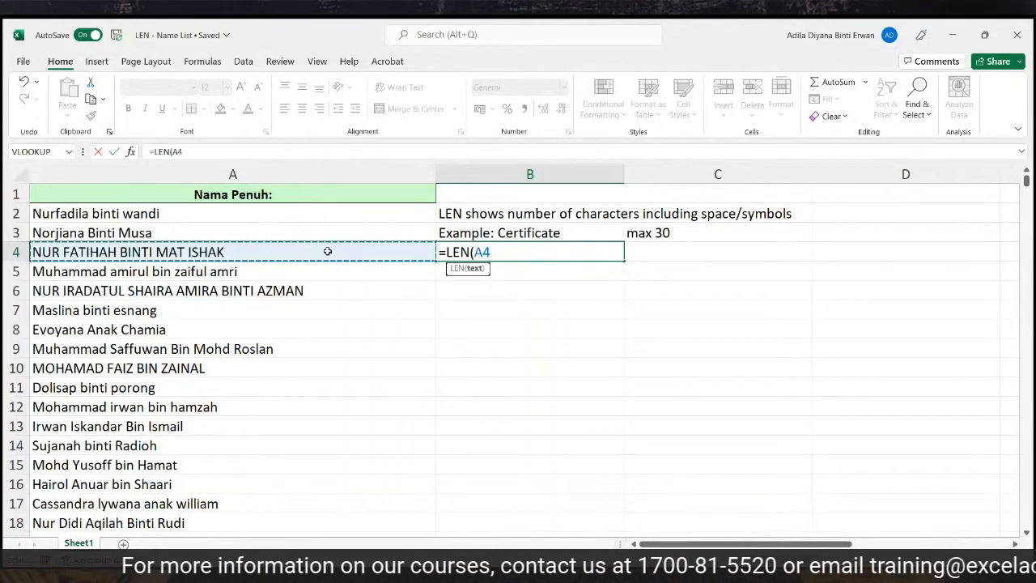
key("Return")
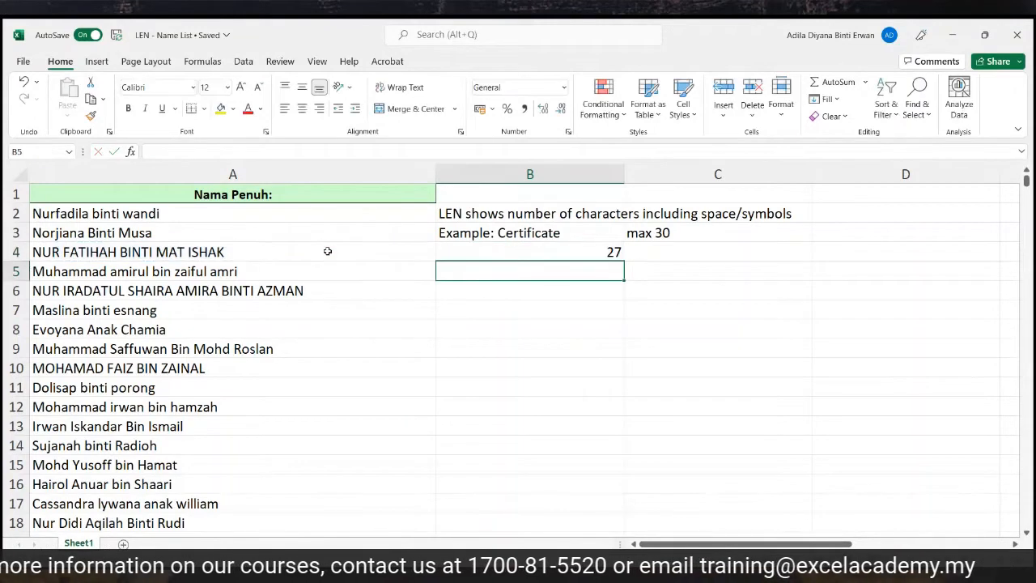
Fill the LEN formula down column B for every name, showing 31 in B5.
left_click(451, 246)
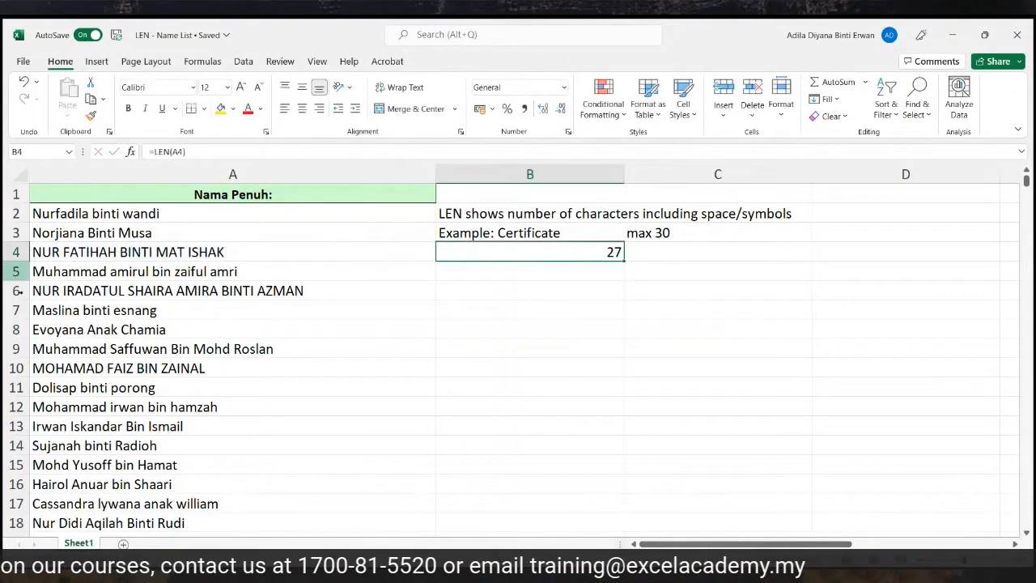
left_click(6, 253)
left_click(116, 254)
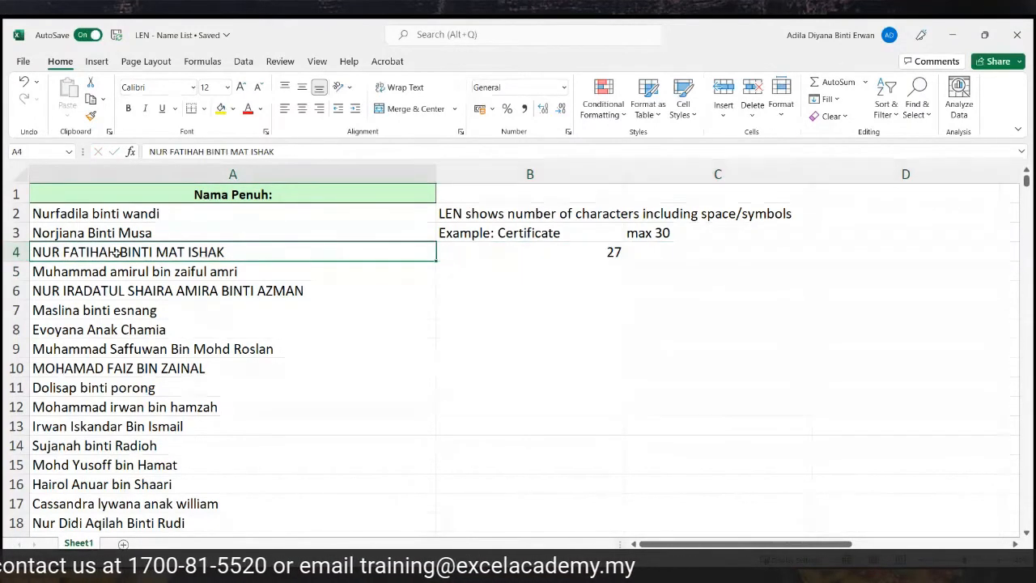
left_click(615, 257)
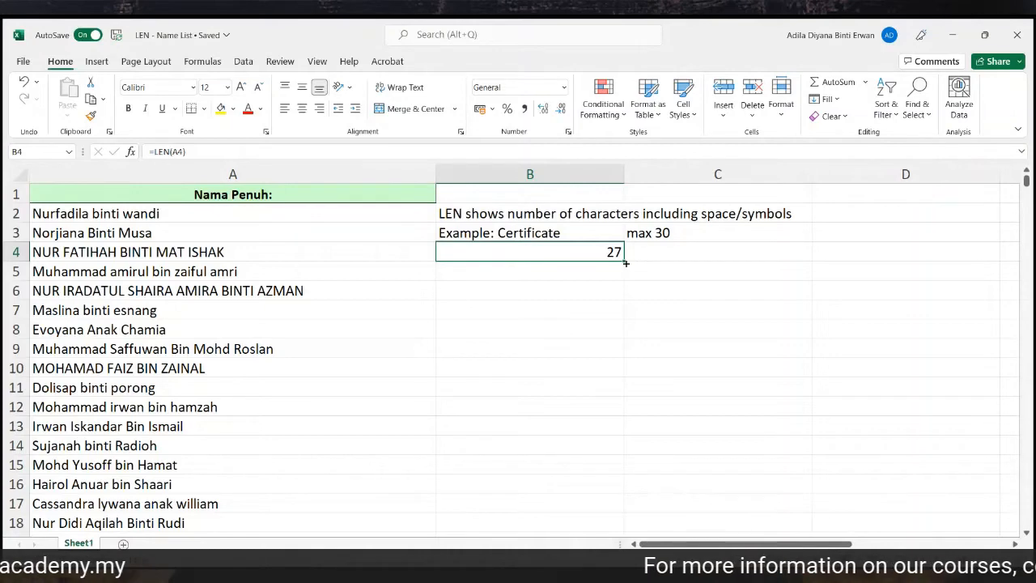
double_click(625, 261)
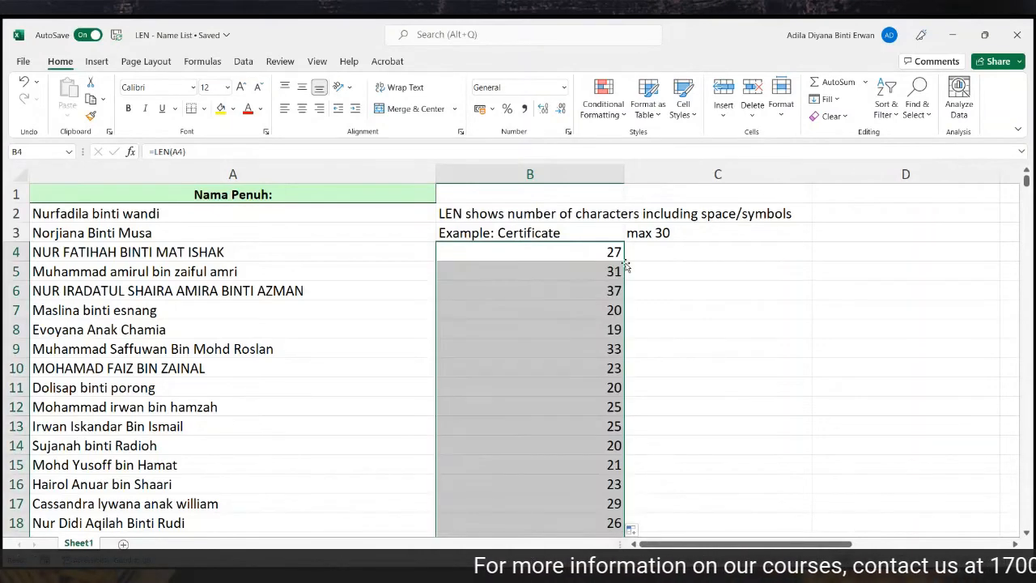
scroll(625, 263, "down", 4)
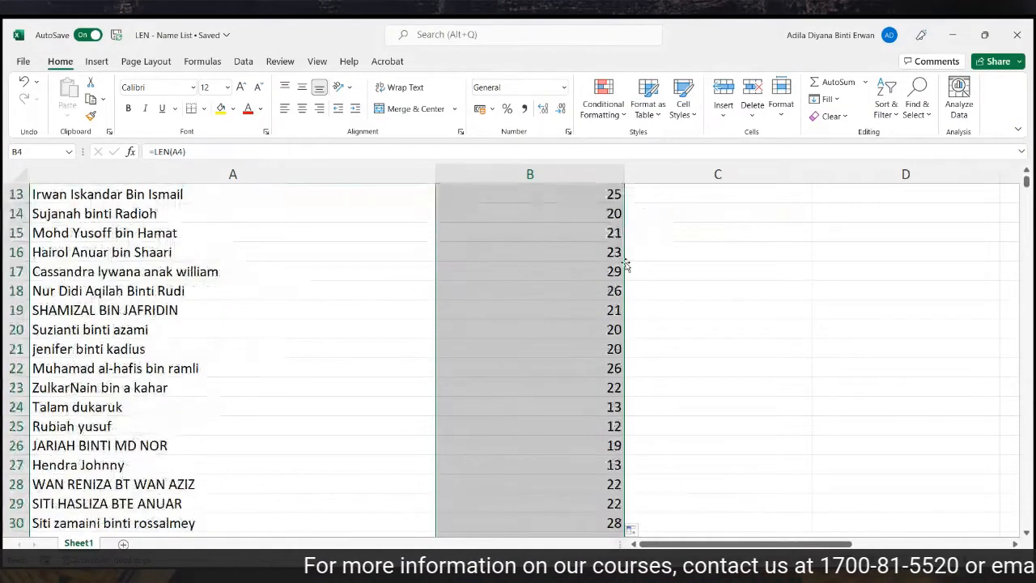
scroll(625, 263, "up", 4)
left_click(590, 272)
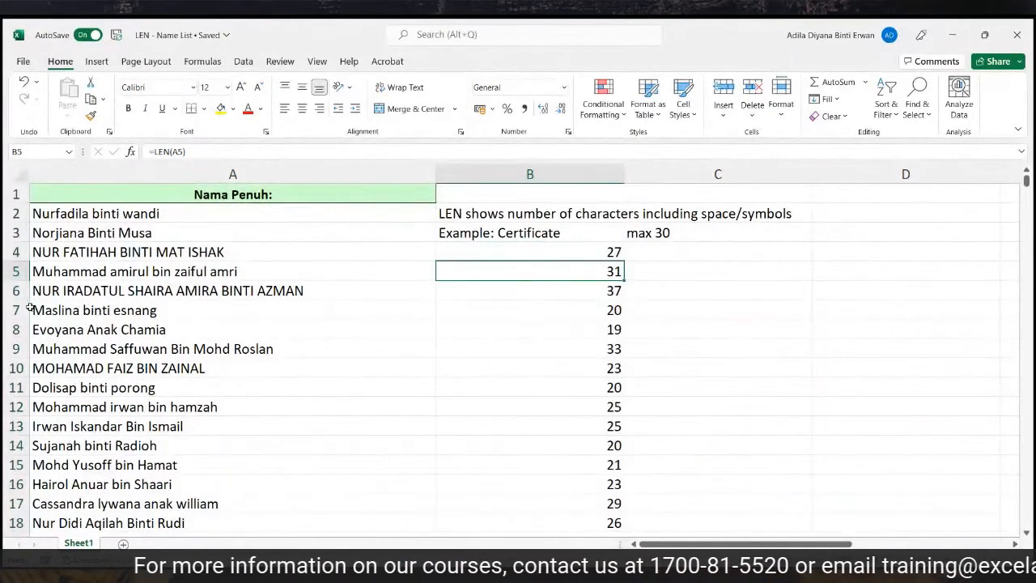
Fill rows 5 and 6 with yellow to flag the over-long names.
left_click_drag(12, 271, 7, 289)
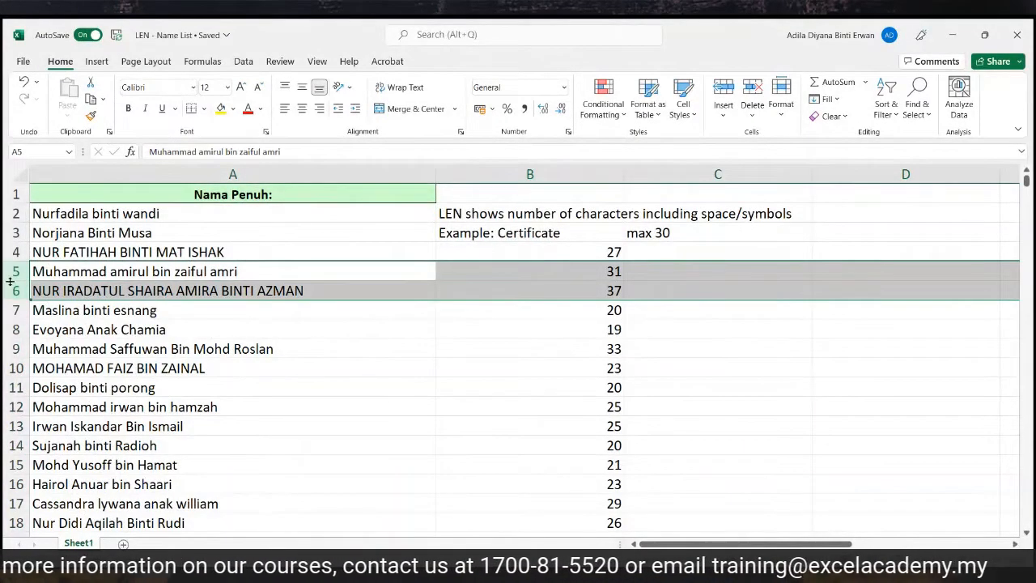
left_click(220, 108)
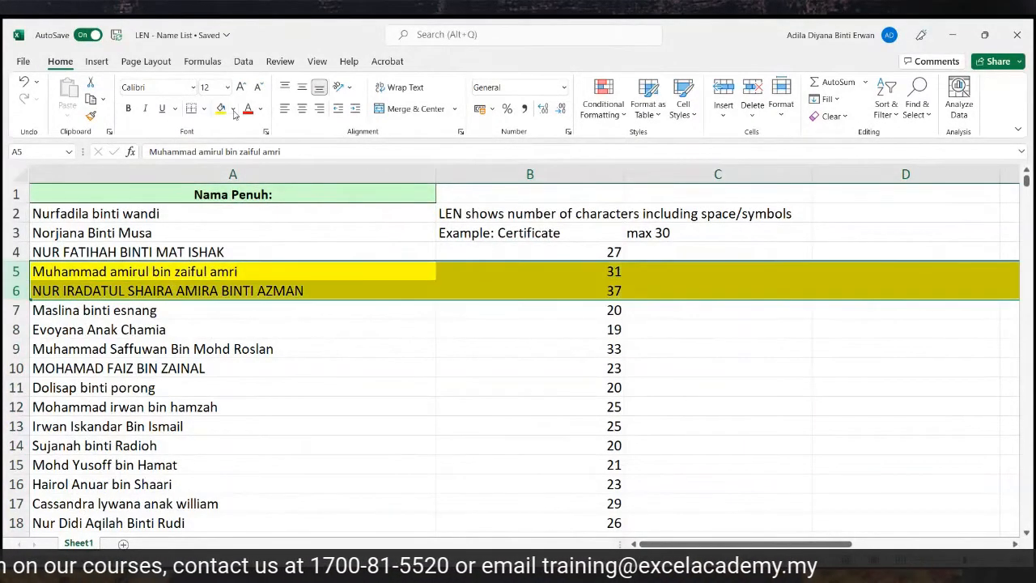
left_click(721, 273)
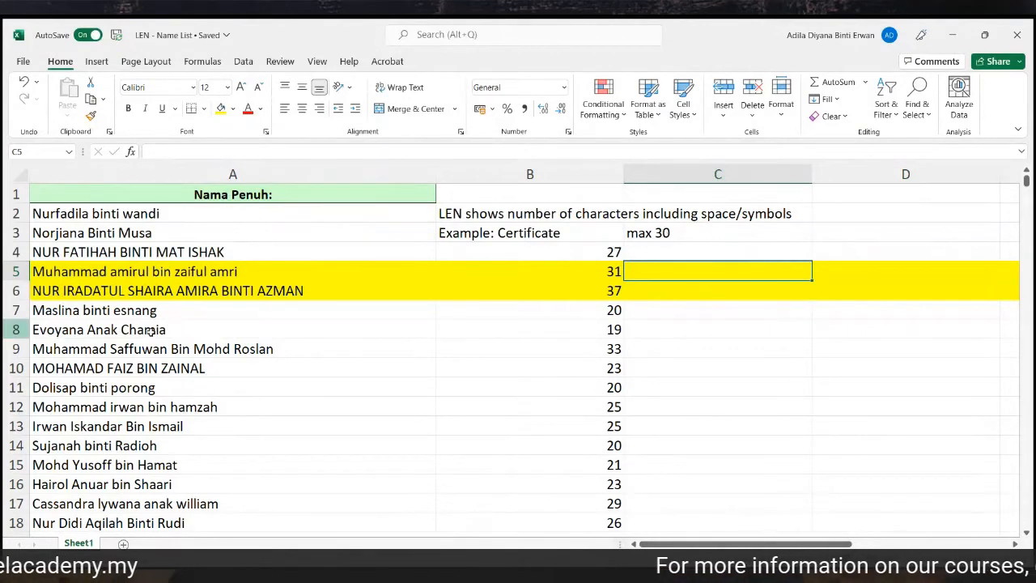
Compare the 31- and 37-character names in rows 5 and 6 against the max 30 limit.
left_click(51, 273)
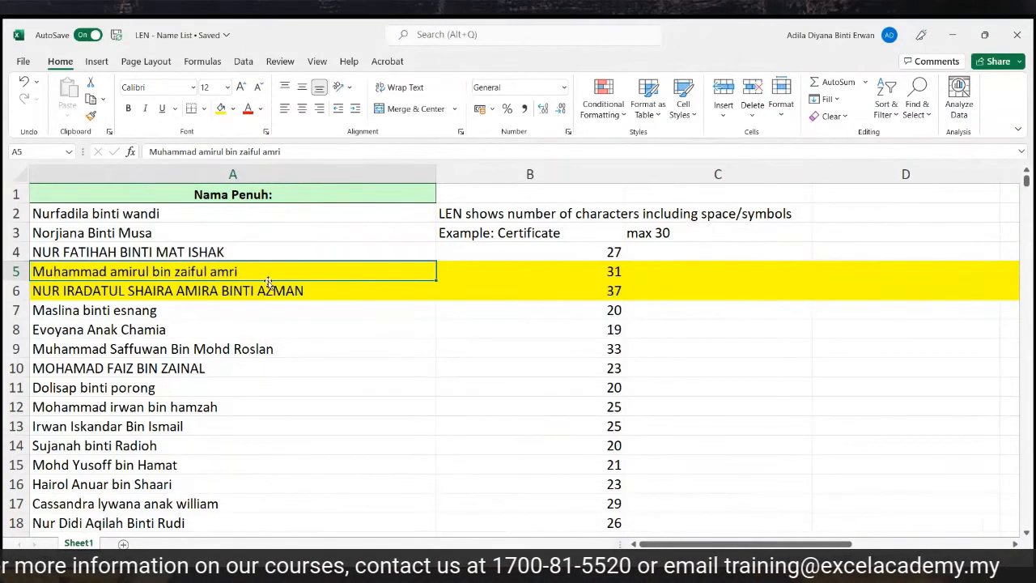
left_click(553, 266)
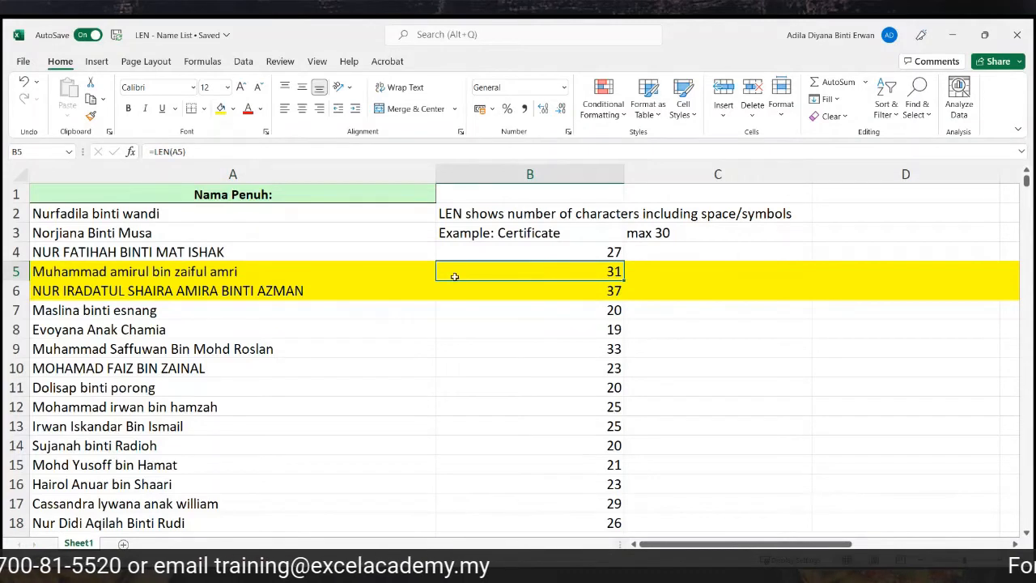
left_click(247, 277)
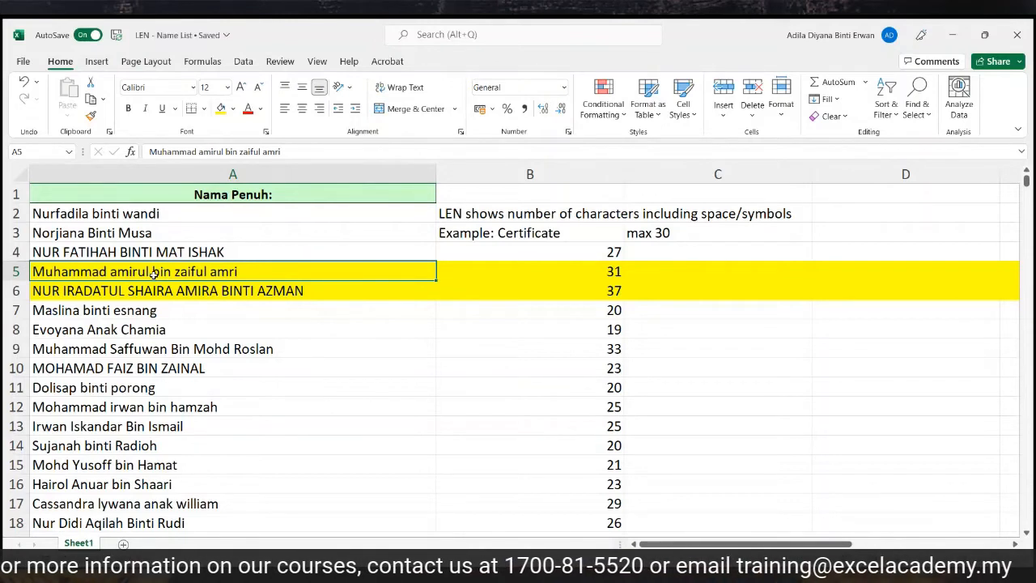
left_click(19, 291)
left_click(547, 291)
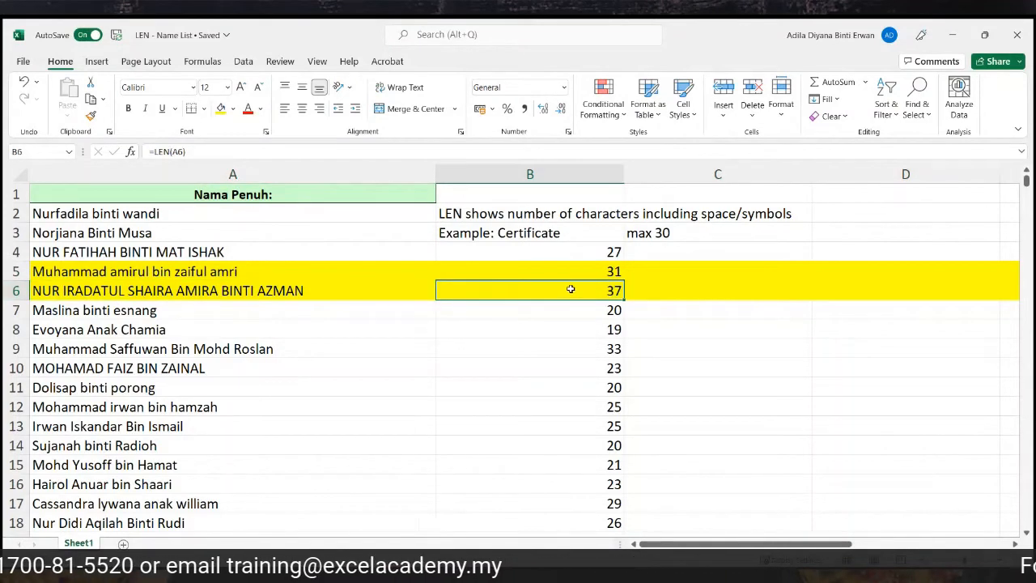
left_click(51, 292)
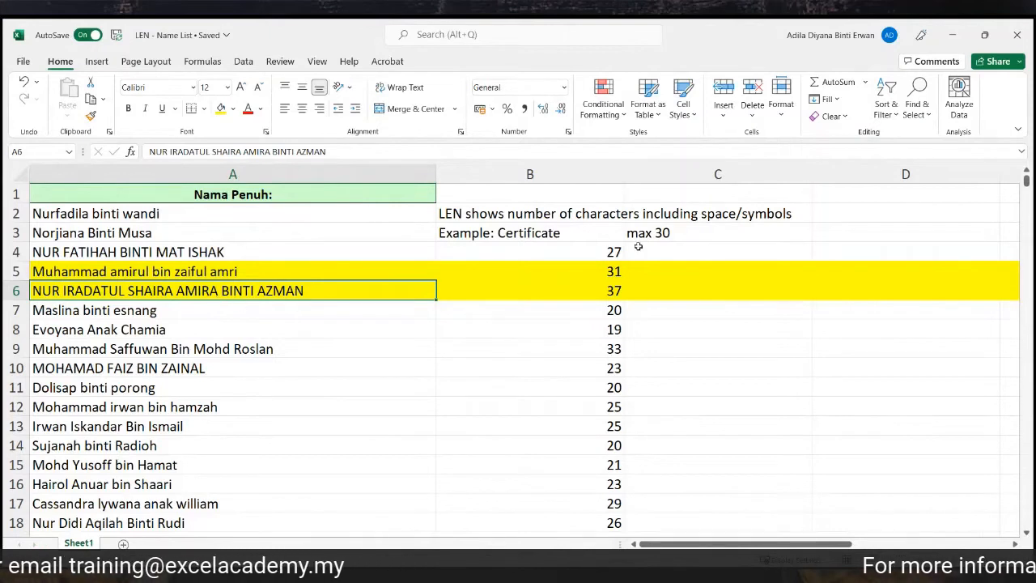
left_click(668, 232)
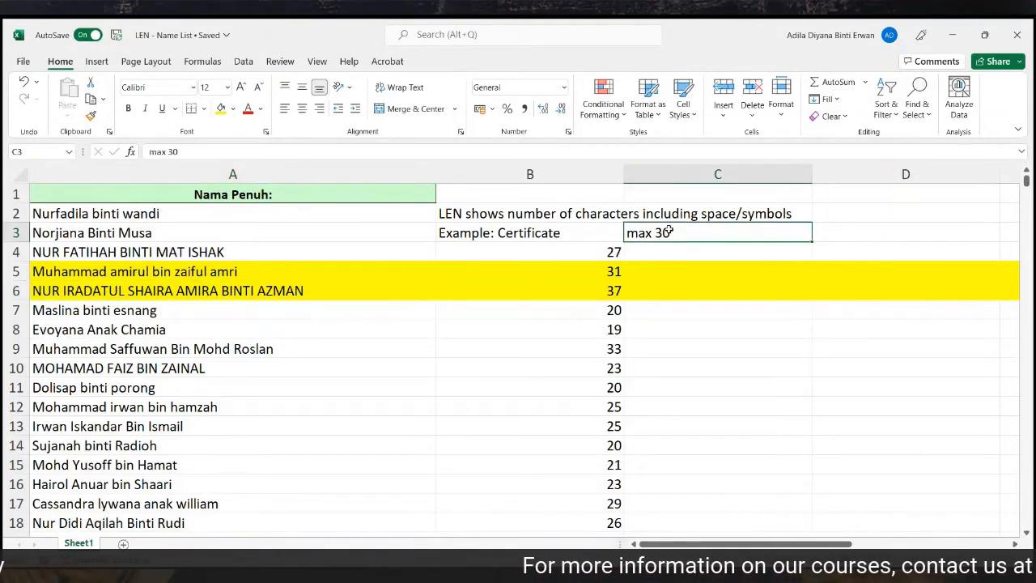
left_click(653, 290)
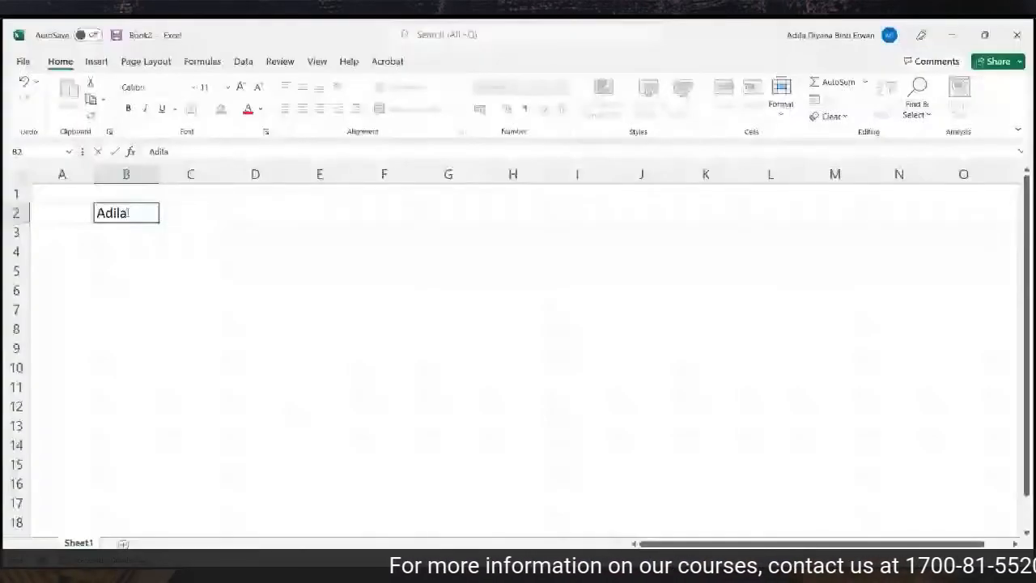
Enter two full names in B2 and B3 and autofit column B to them.
key("Tab")
left_click(127, 212)
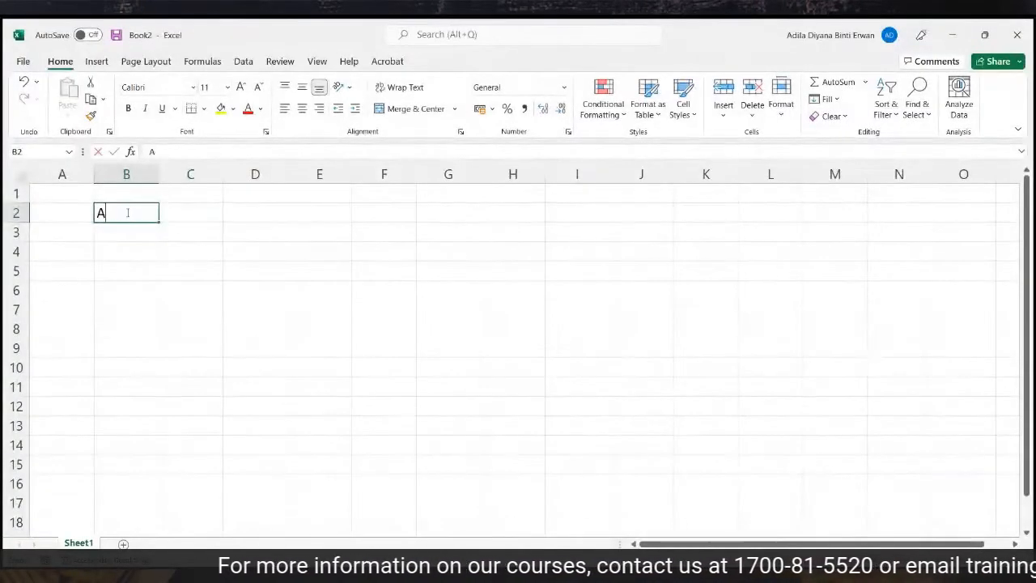
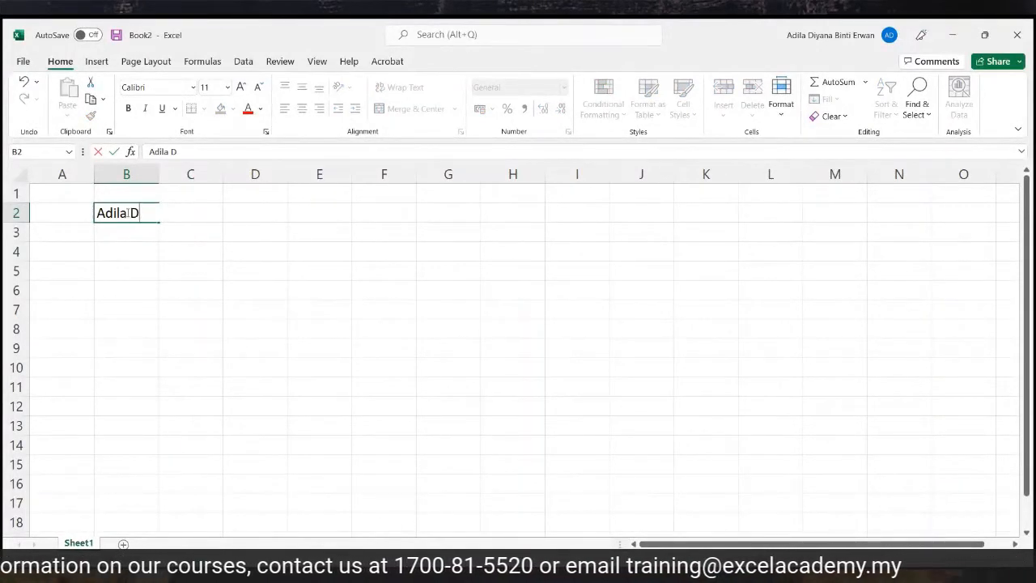
key("Return")
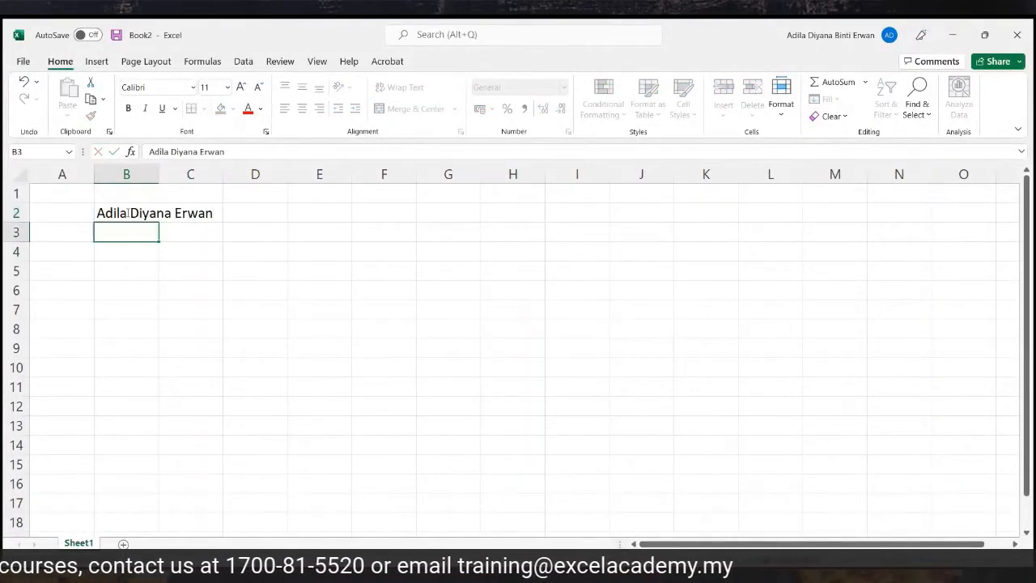
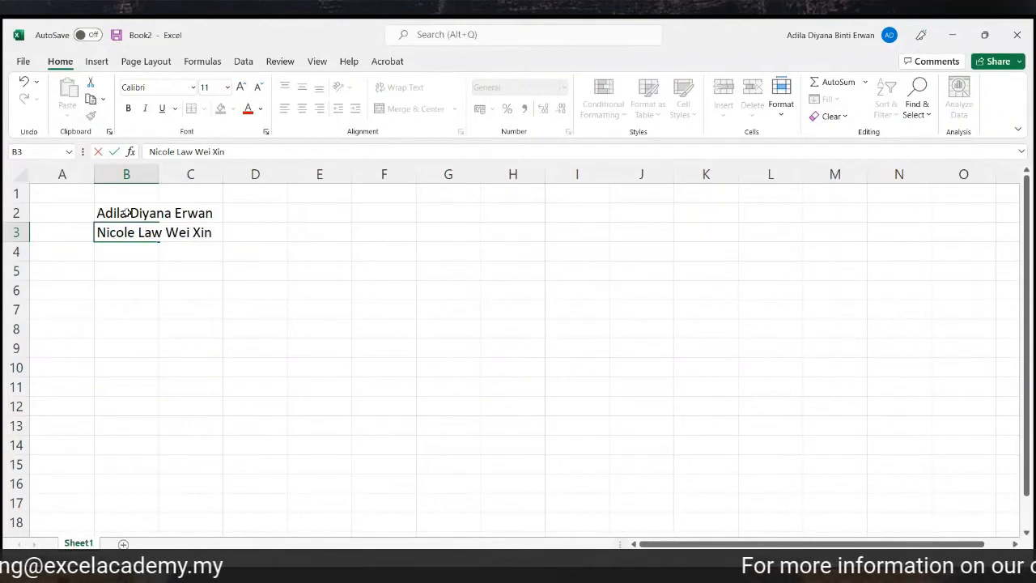
double_click(156, 171)
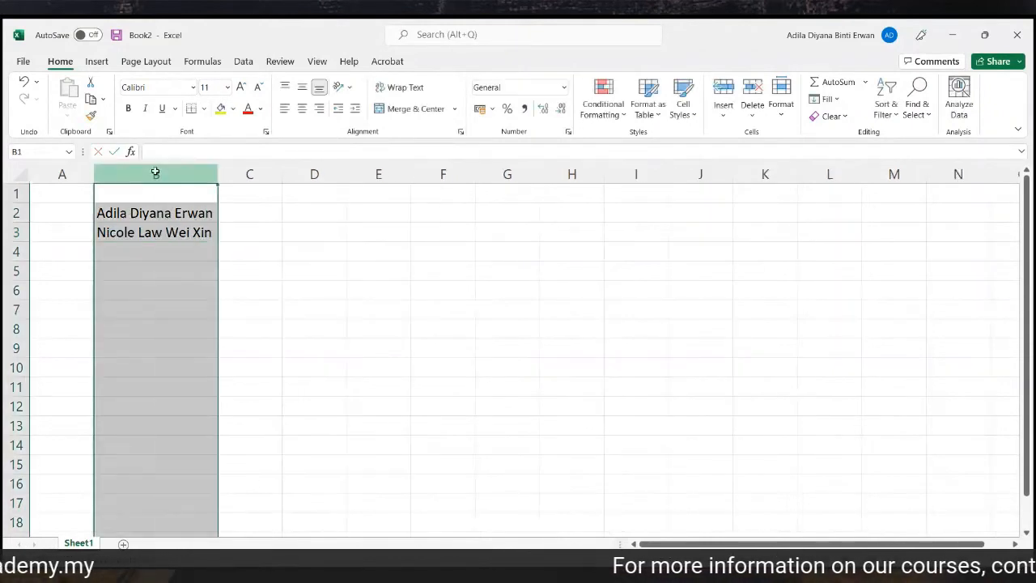
left_click(288, 233)
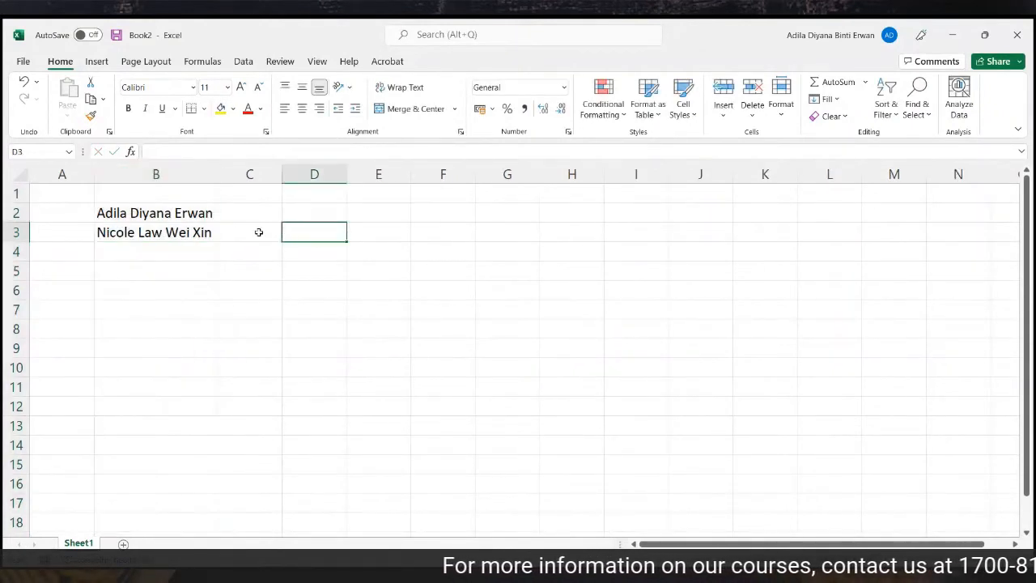
left_click(189, 213)
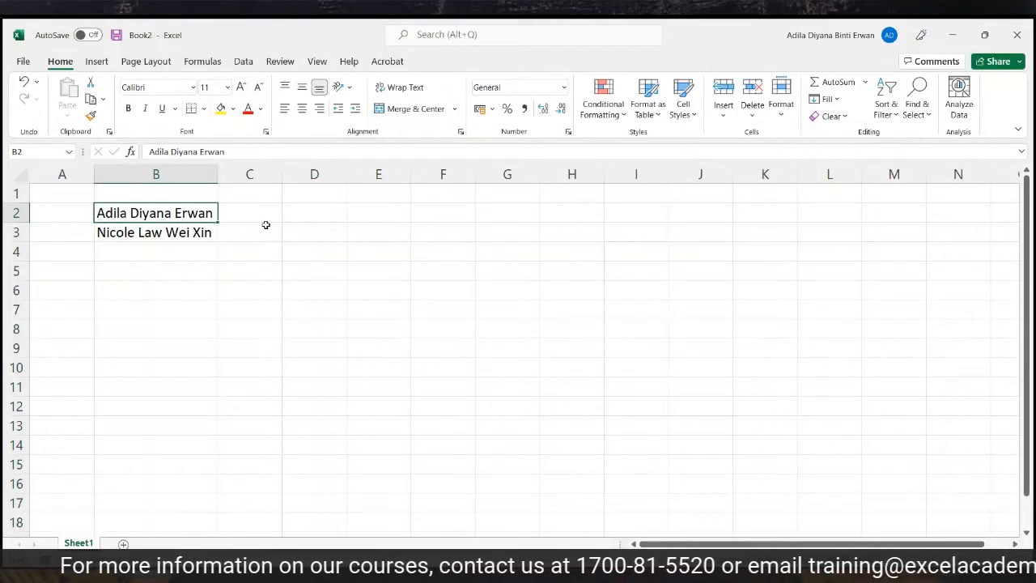
Type the heading 'First Name' in C1.
left_click(254, 198)
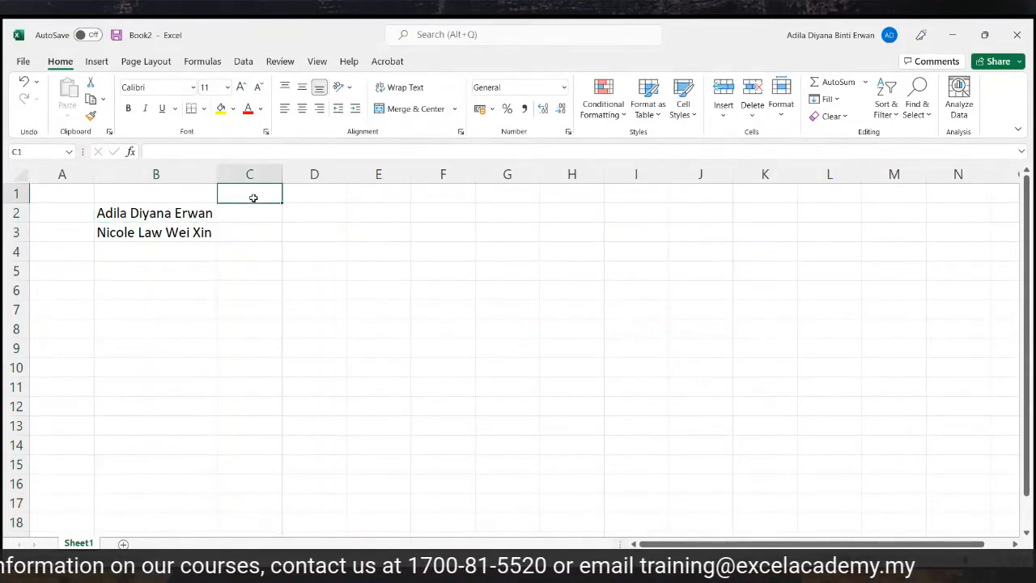
type("Fidrs")
key("BackSpace")
key("BackSpace")
key("BackSpace")
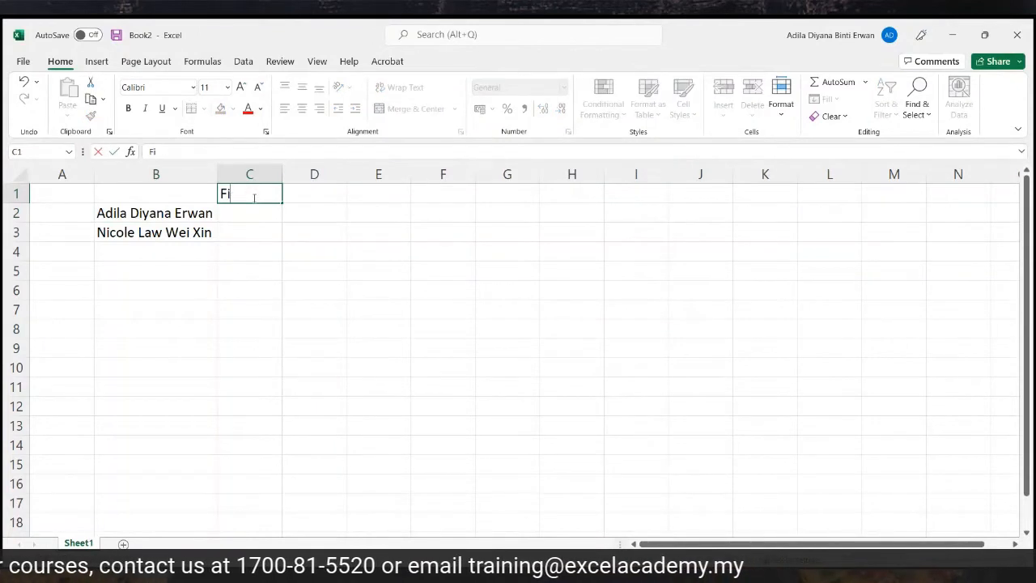
type("rst Name")
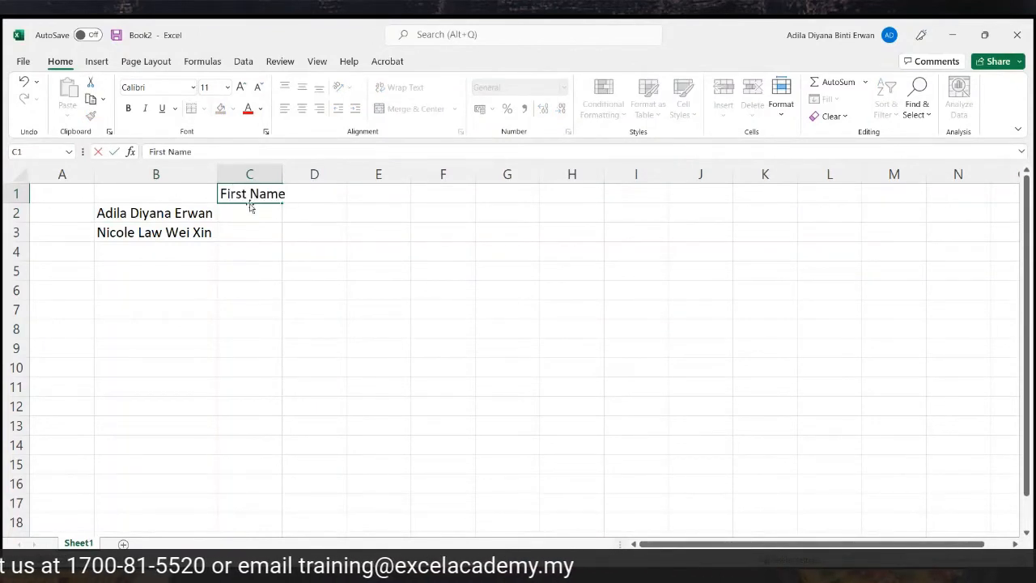
key("Return")
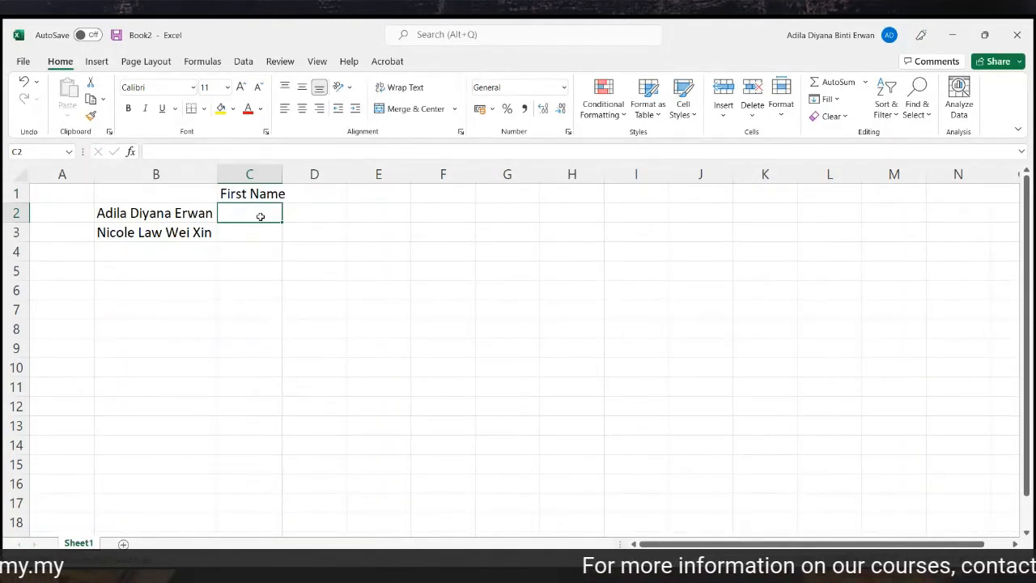
Clear the two test names typed in B6:B7 and autofit column C to its heading.
left_click(190, 300)
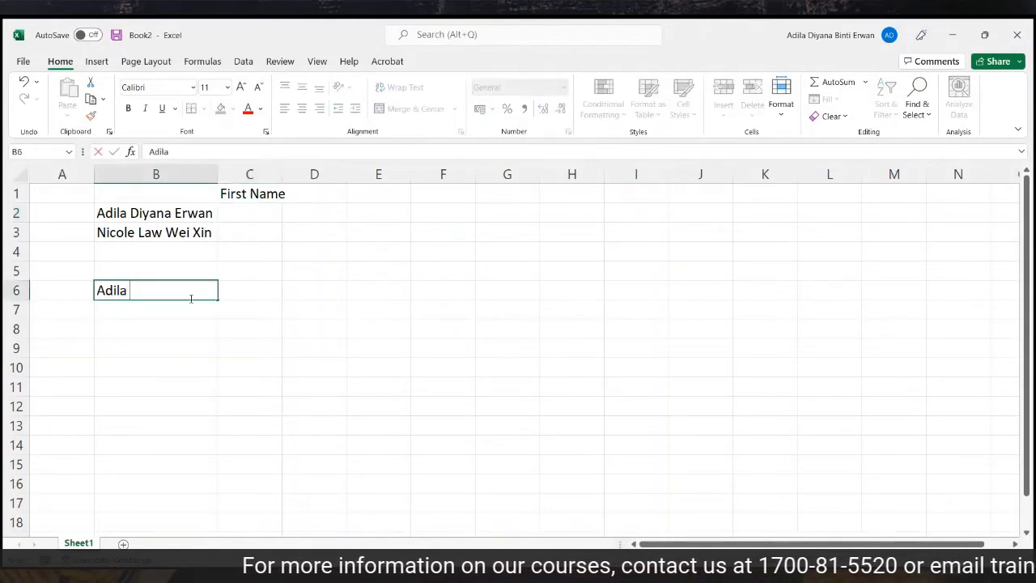
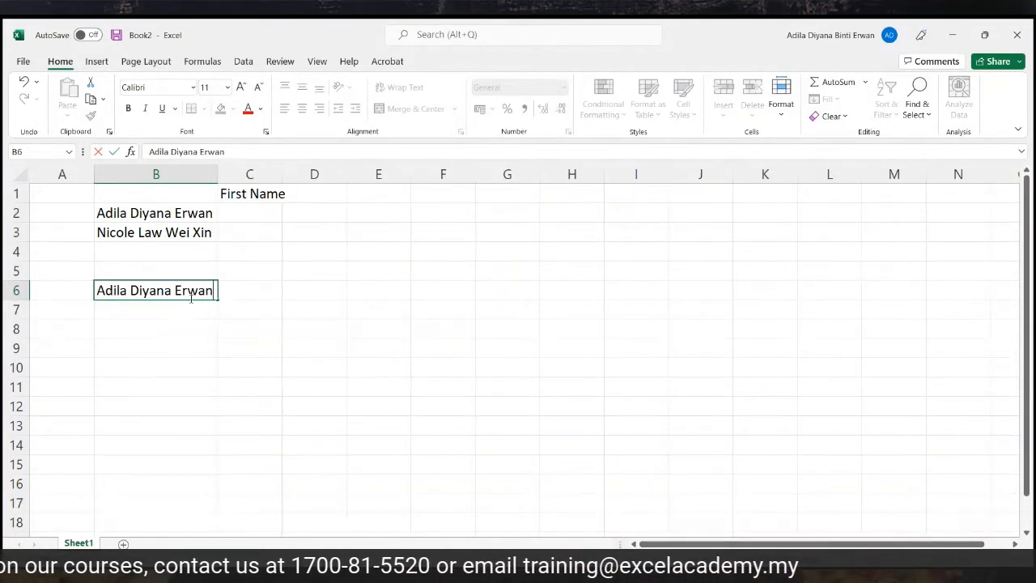
key("Return")
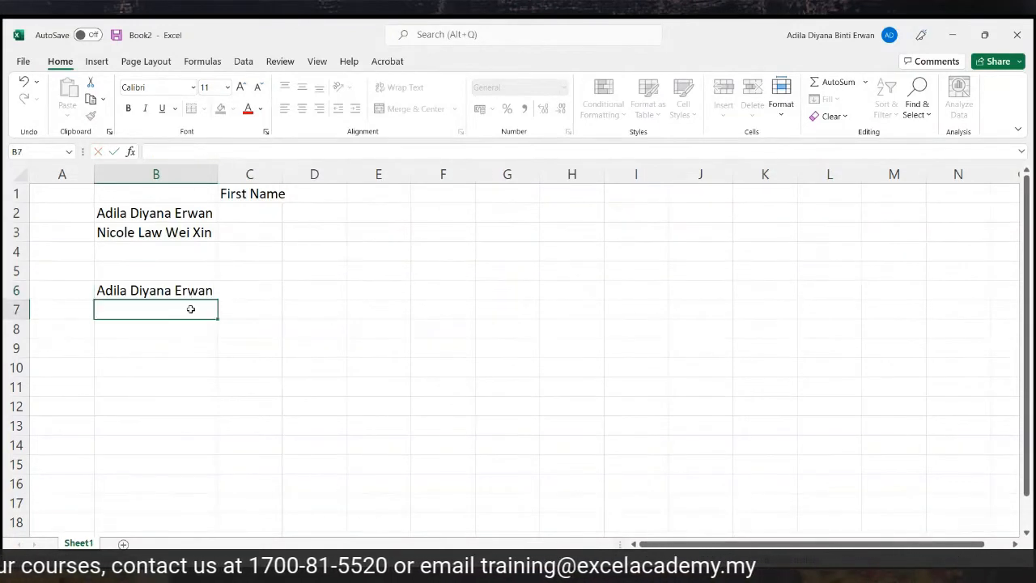
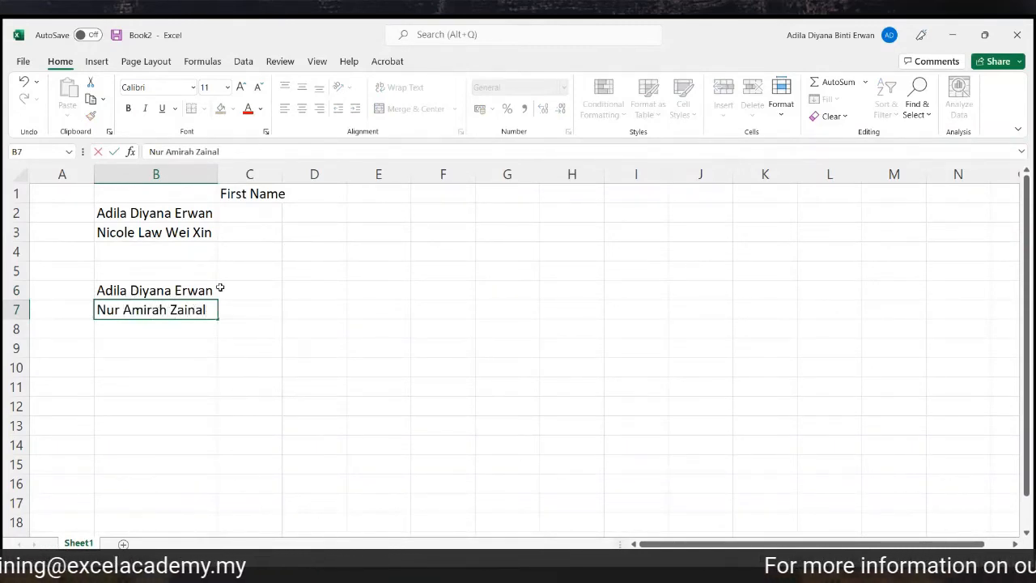
left_click(191, 342)
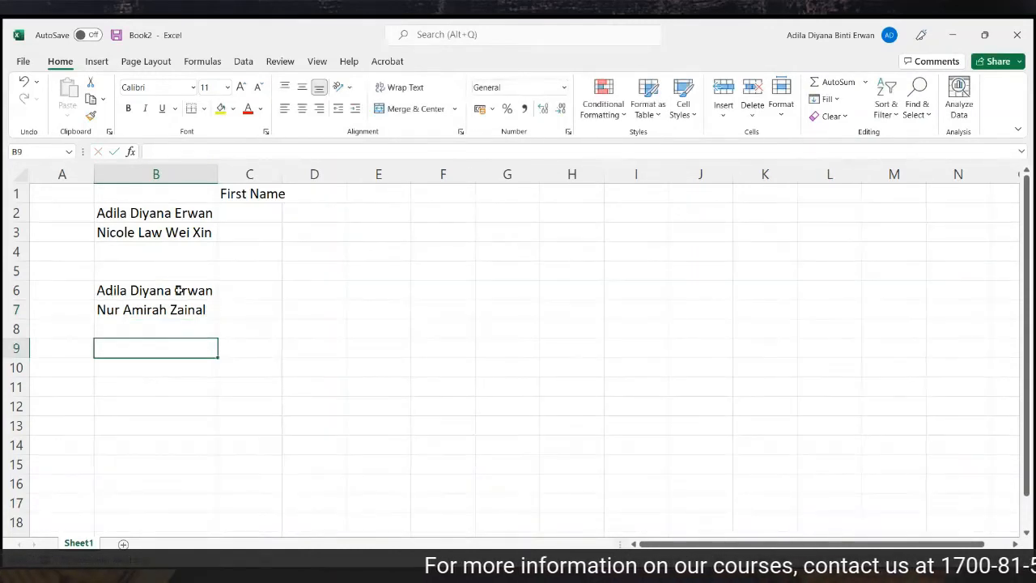
left_click_drag(176, 289, 172, 310)
key("Delete")
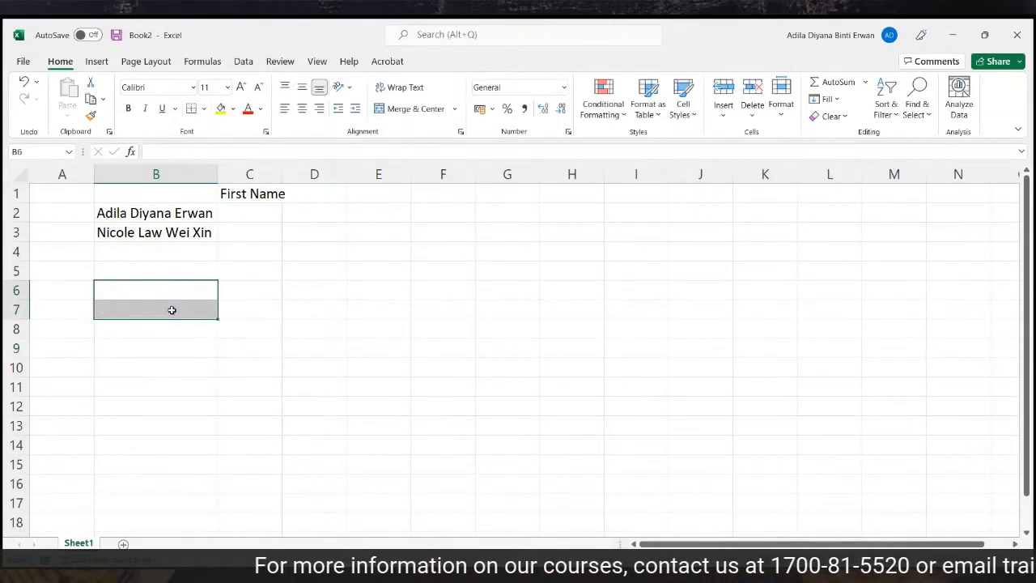
double_click(282, 174)
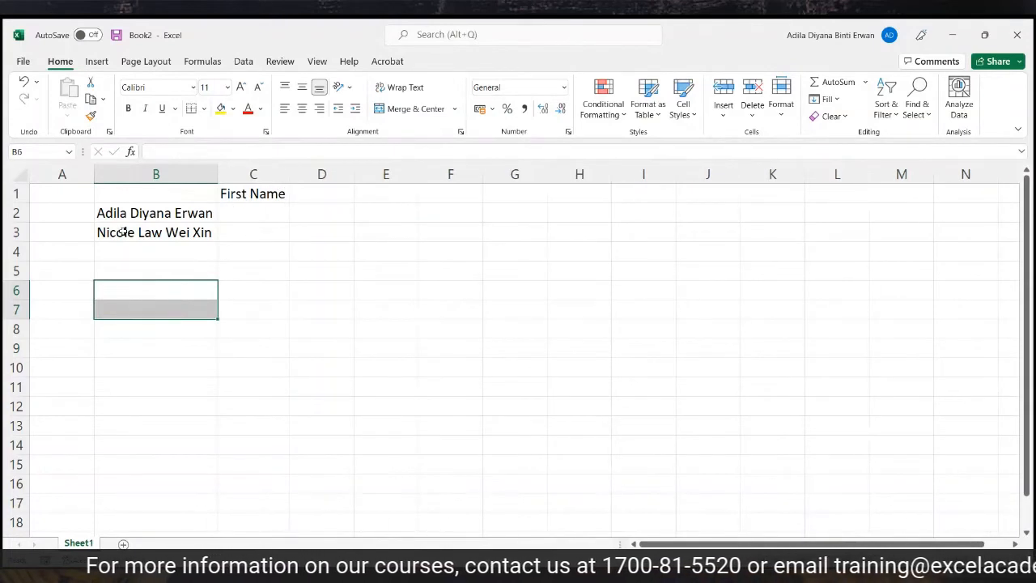
left_click(182, 171)
Split B2:B3 on spaces with Delimited Text to Columns, outputting from C2.
left_click(185, 212)
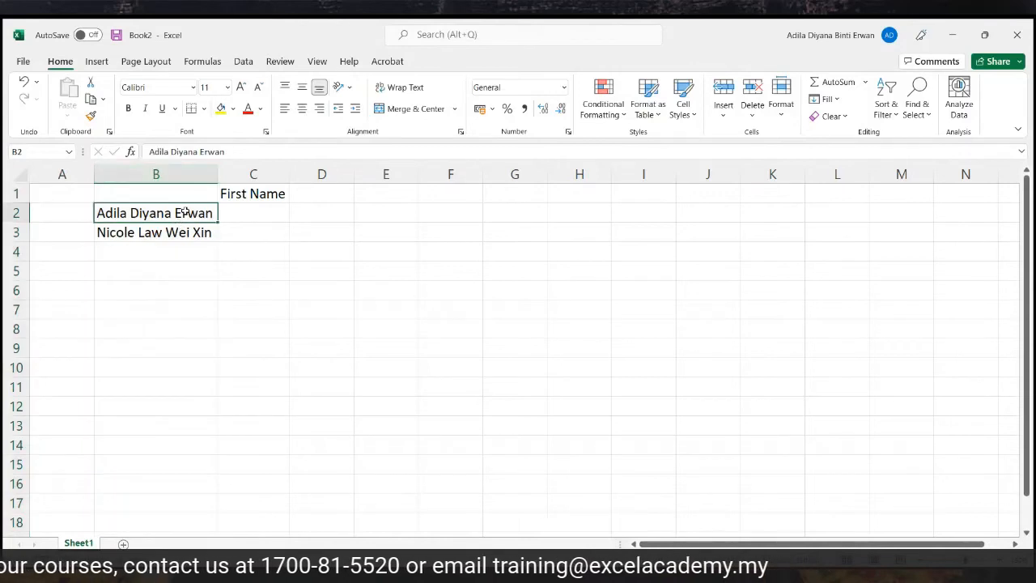
left_click_drag(185, 212, 185, 232)
left_click(243, 61)
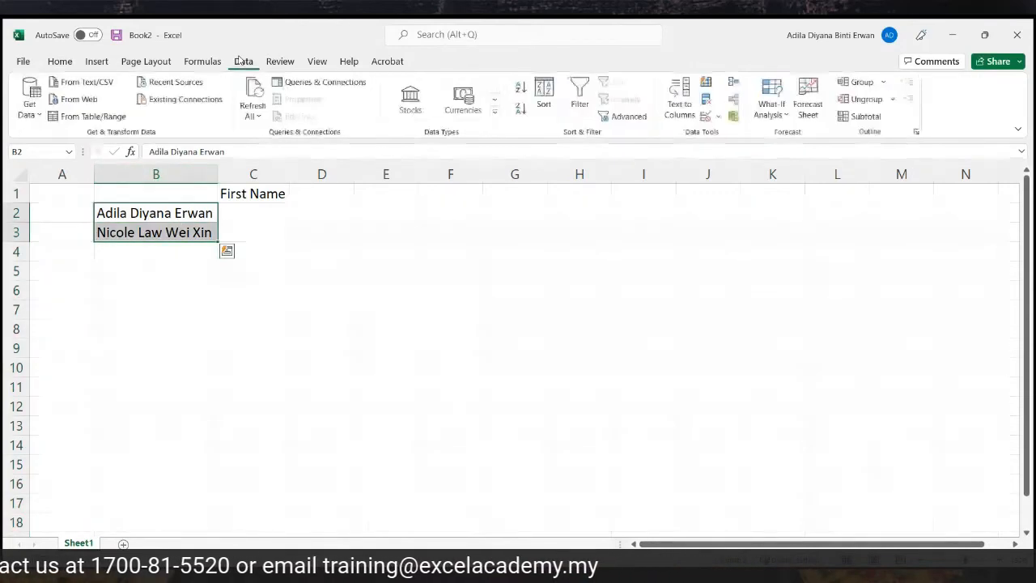
left_click(680, 109)
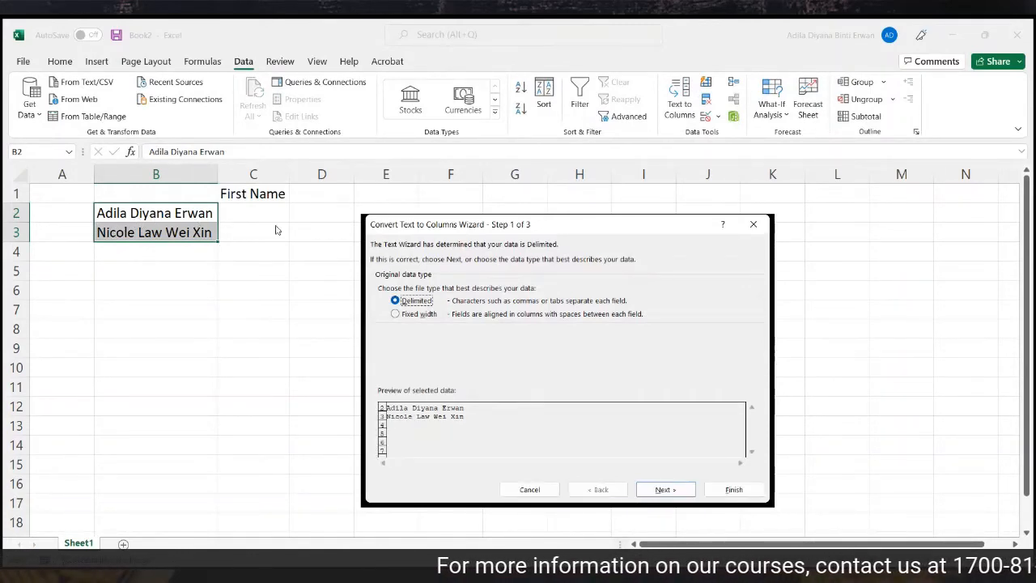
left_click(687, 492)
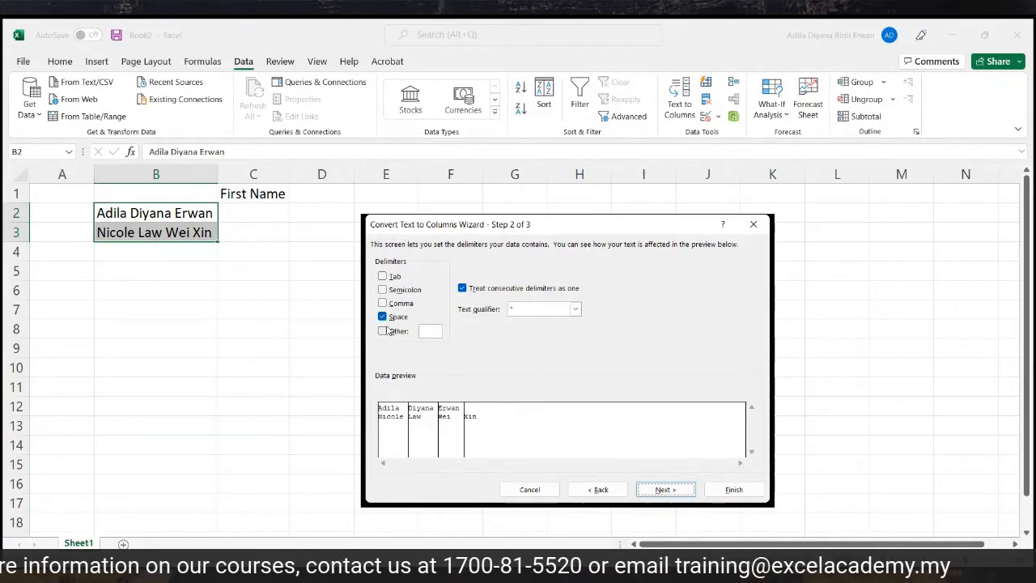
left_click(655, 490)
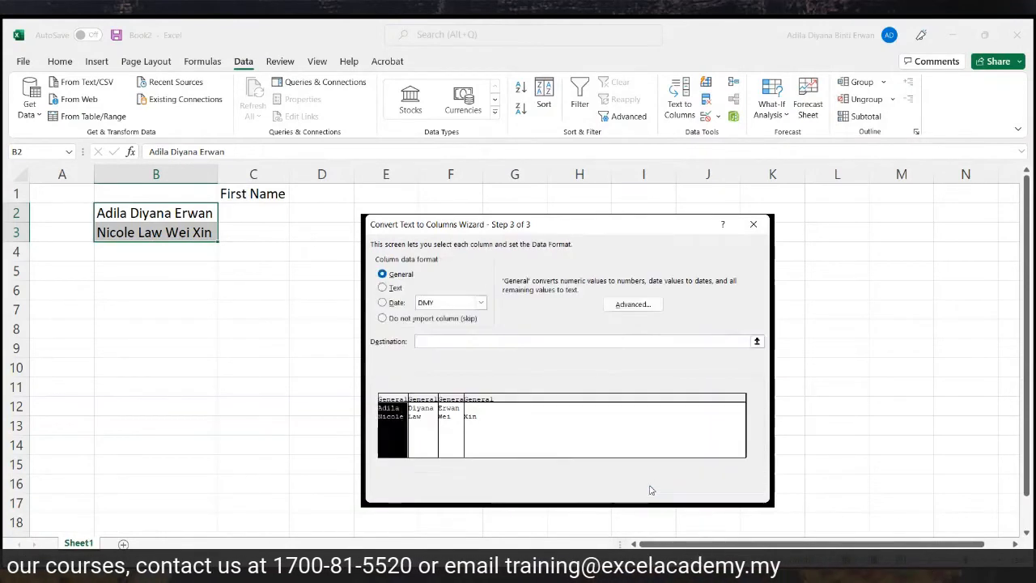
left_click_drag(441, 342, 382, 343)
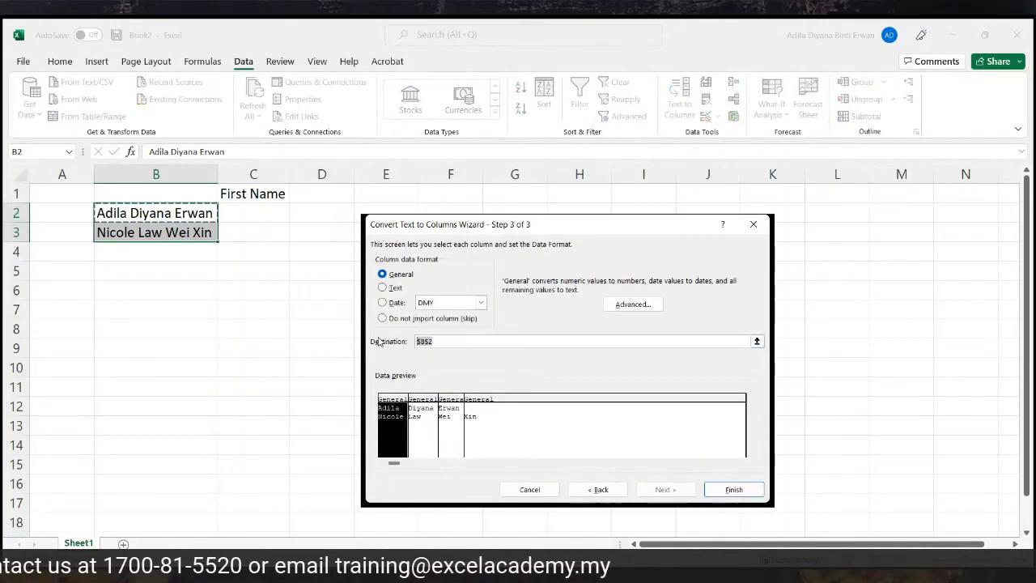
key("BackSpace")
left_click(252, 214)
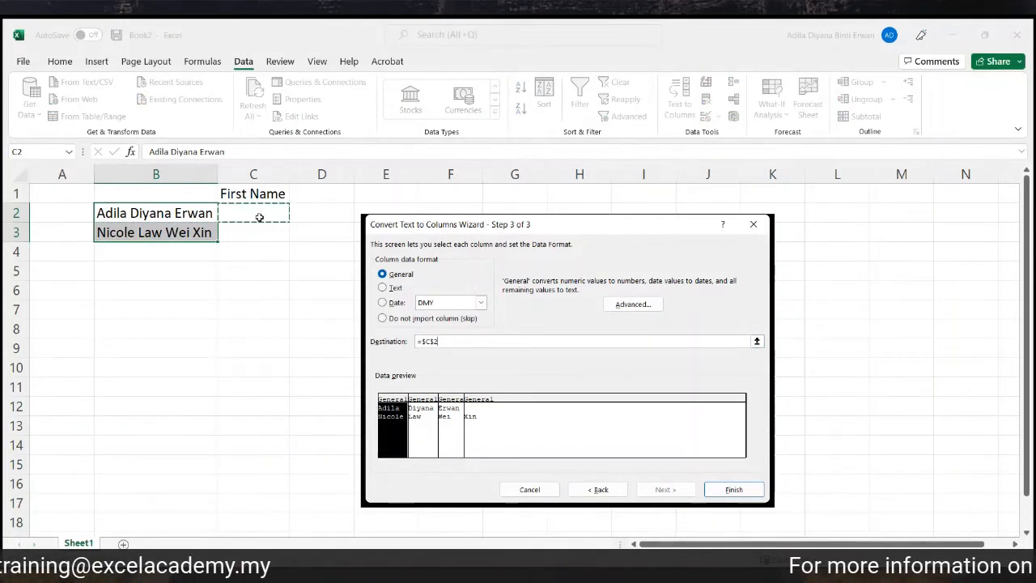
left_click(753, 493)
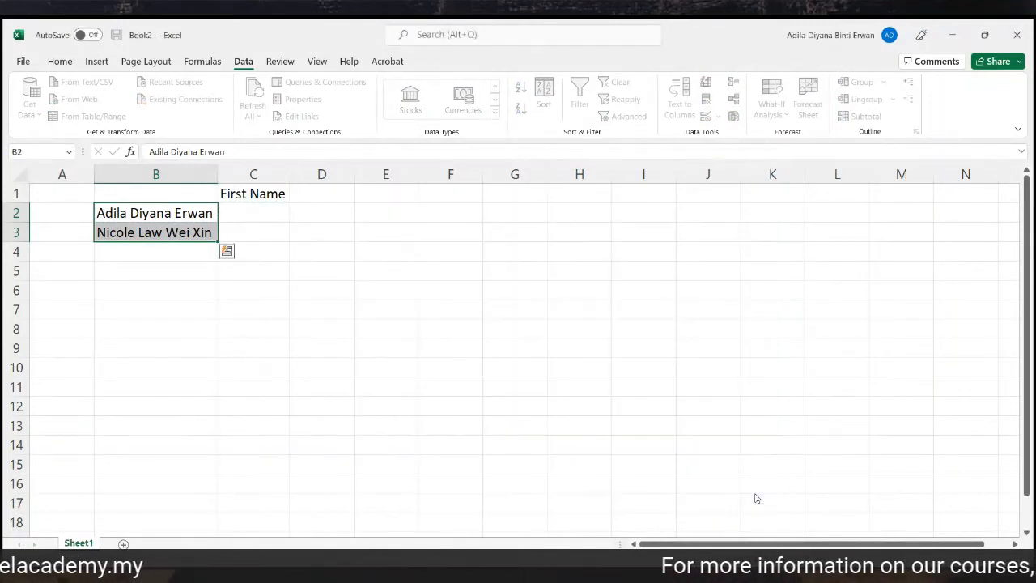
left_click(559, 365)
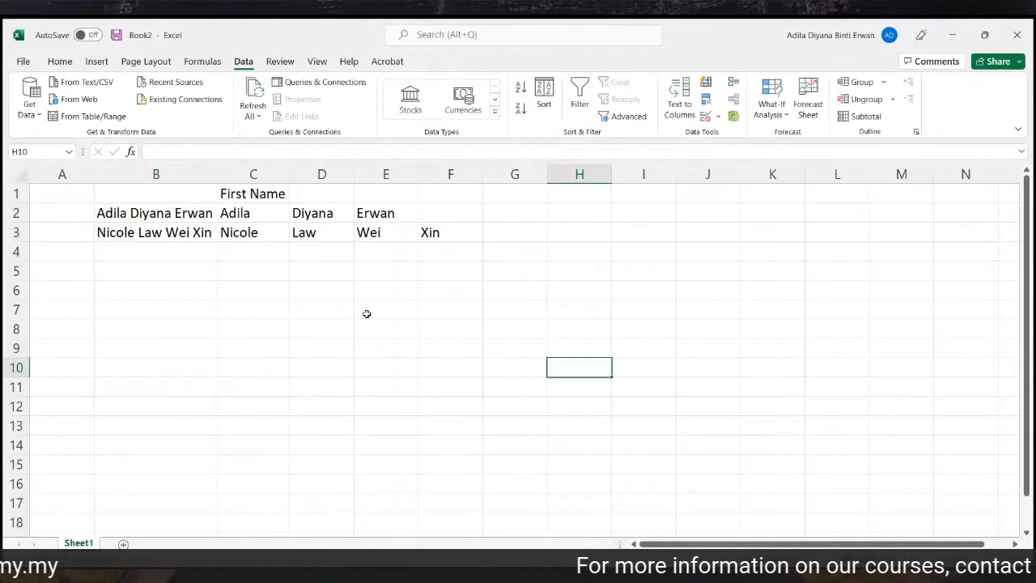
Review how the two full names were split across columns C to E.
left_click(251, 213)
left_click(146, 212)
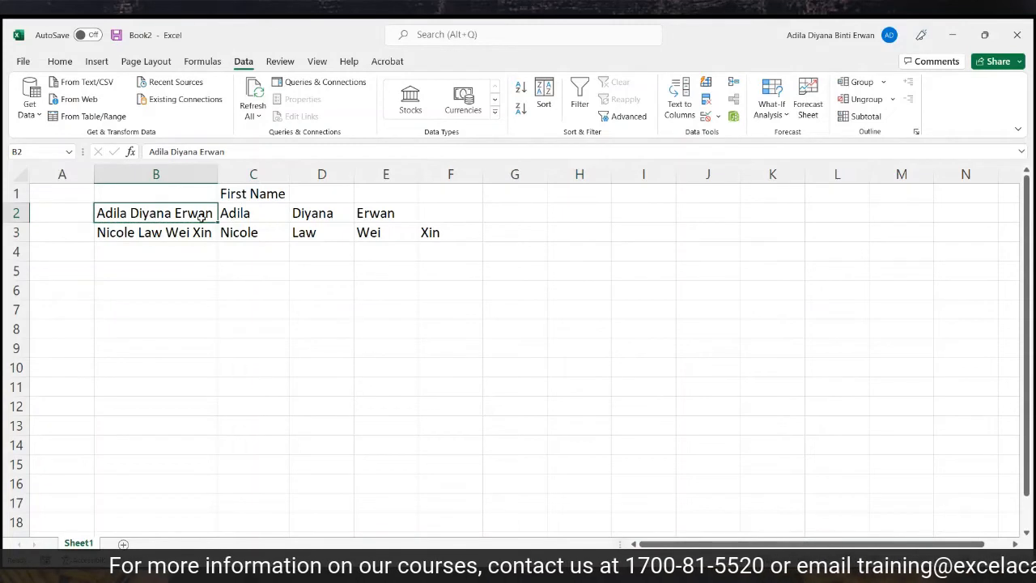
left_click(256, 216)
left_click(348, 211)
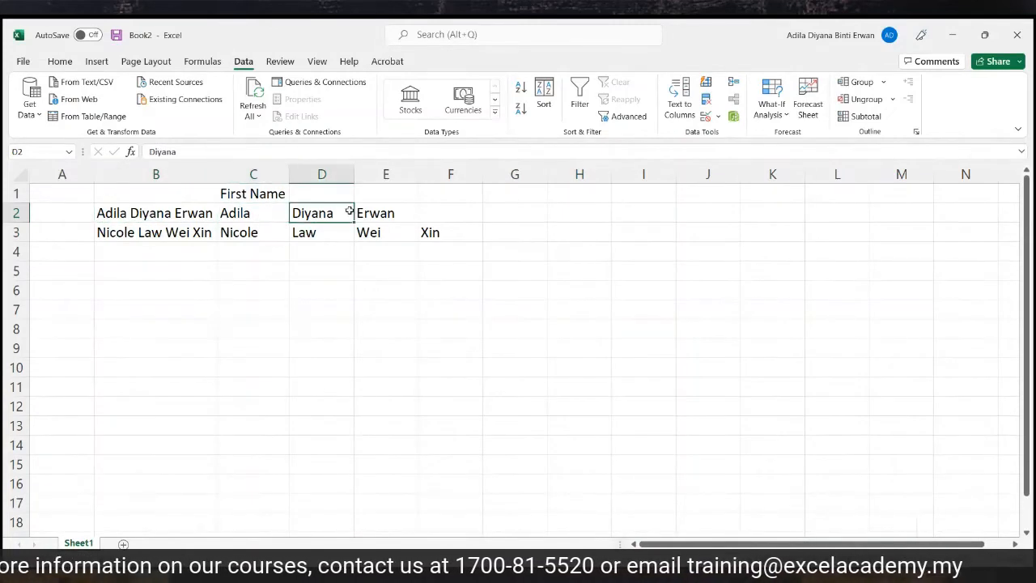
left_click(413, 211)
left_click(181, 229)
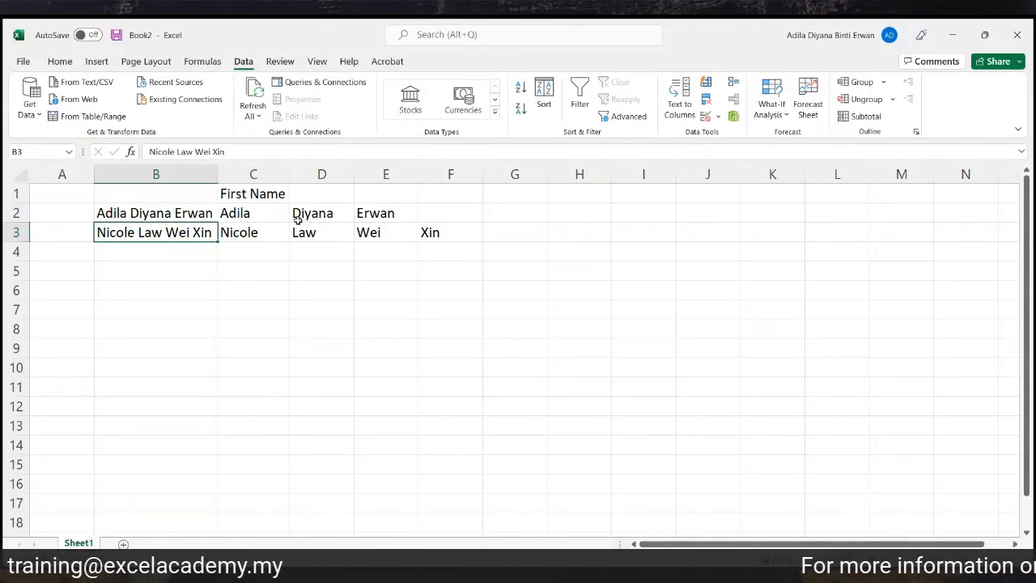
Type a sample first name in C7 and a sample surname in D7, autofitting column C.
left_click(262, 310)
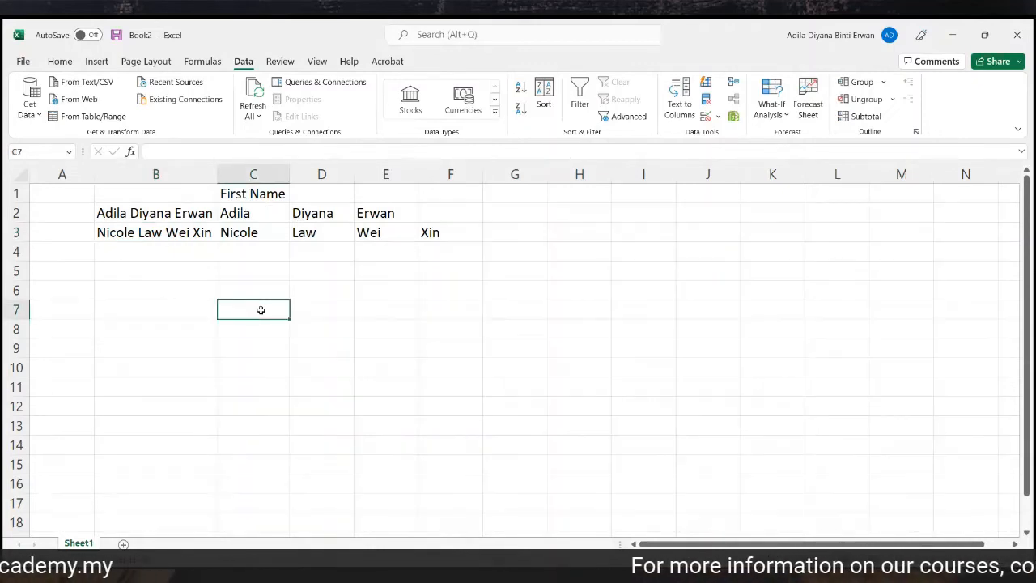
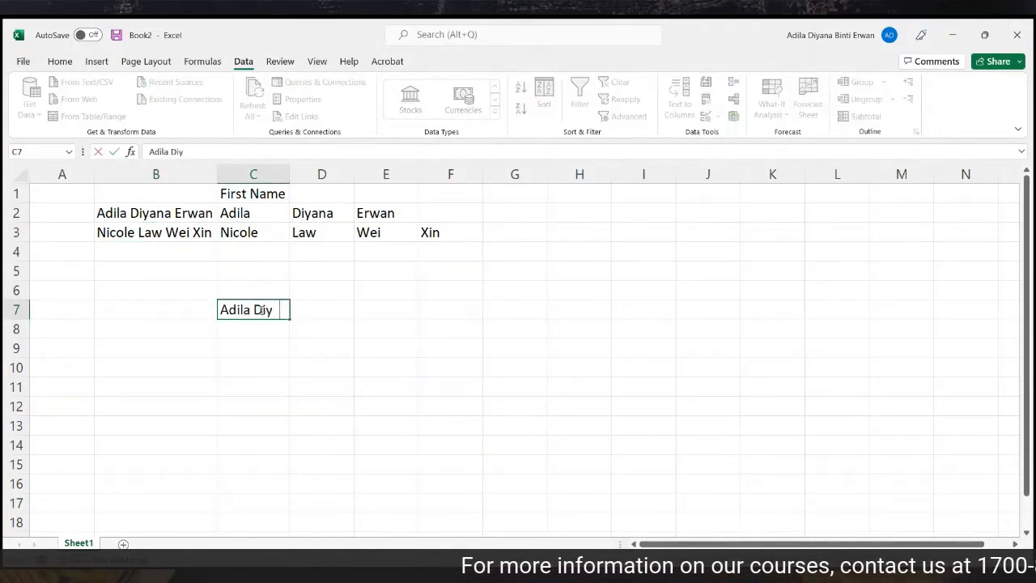
left_click(364, 367)
double_click(290, 175)
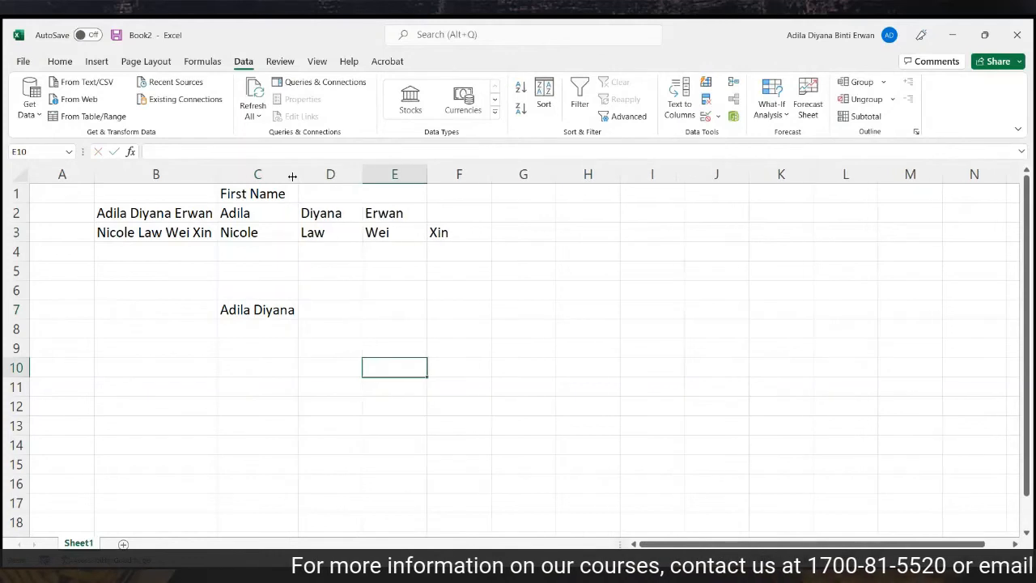
left_click(355, 313)
type("Erwan")
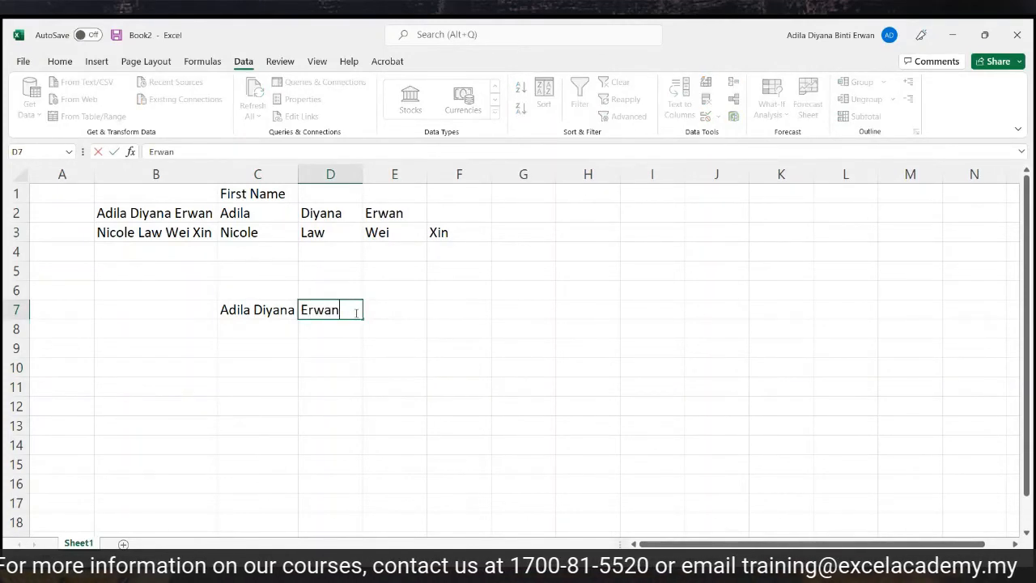
left_click(347, 338)
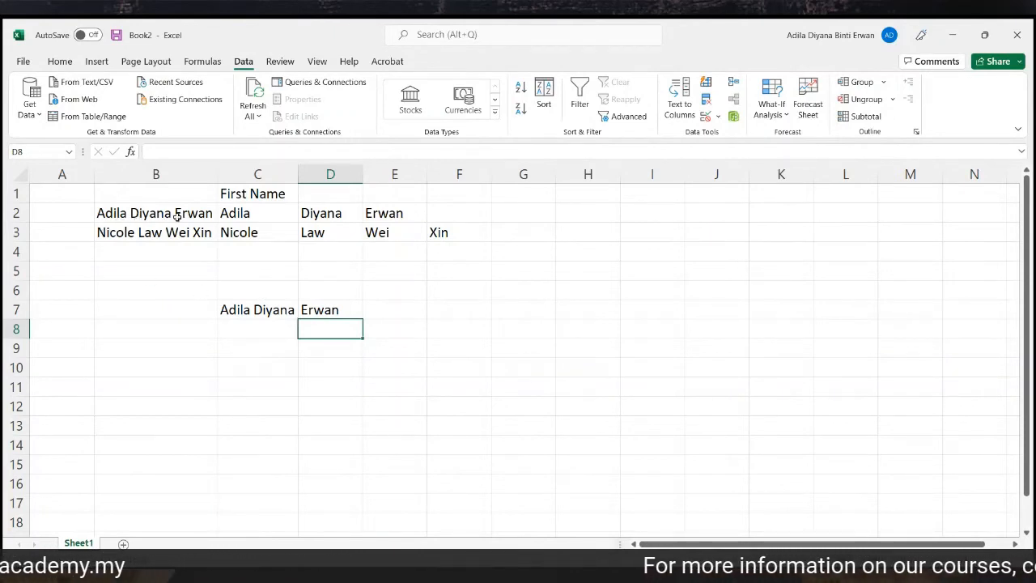
Add the heading 'Last Name' in D1.
left_click_drag(261, 212, 387, 213)
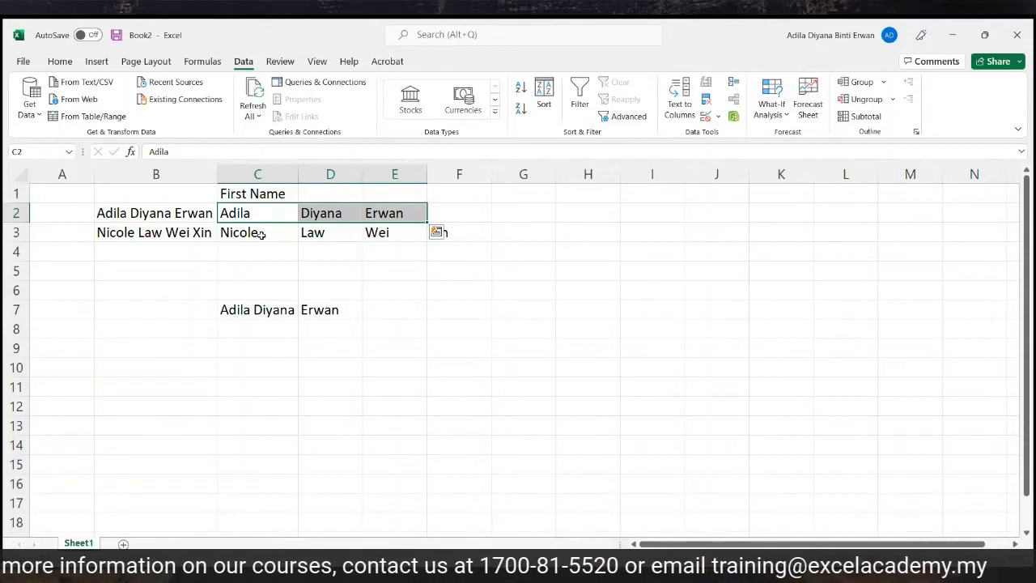
left_click_drag(260, 234, 463, 237)
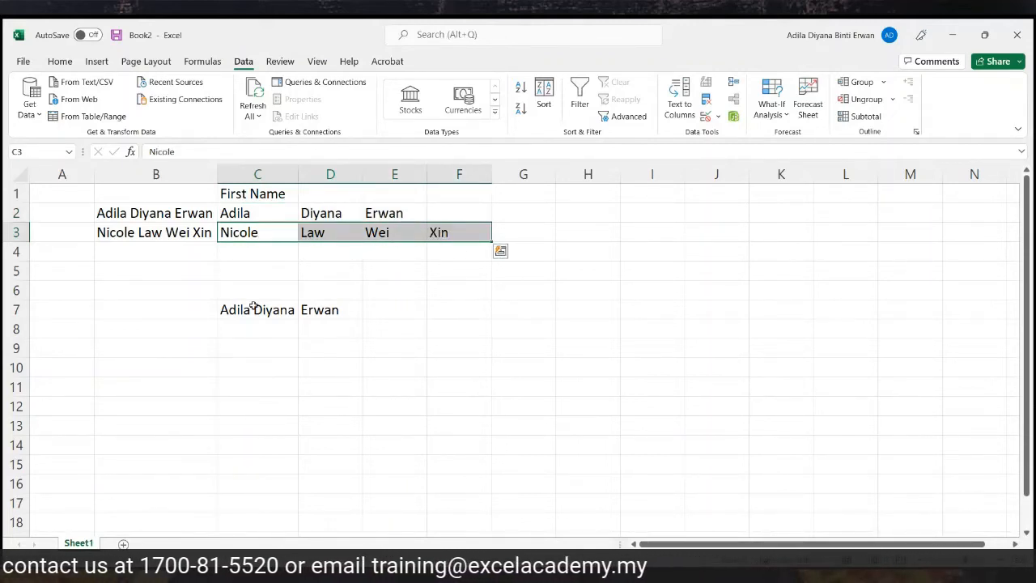
left_click(165, 213)
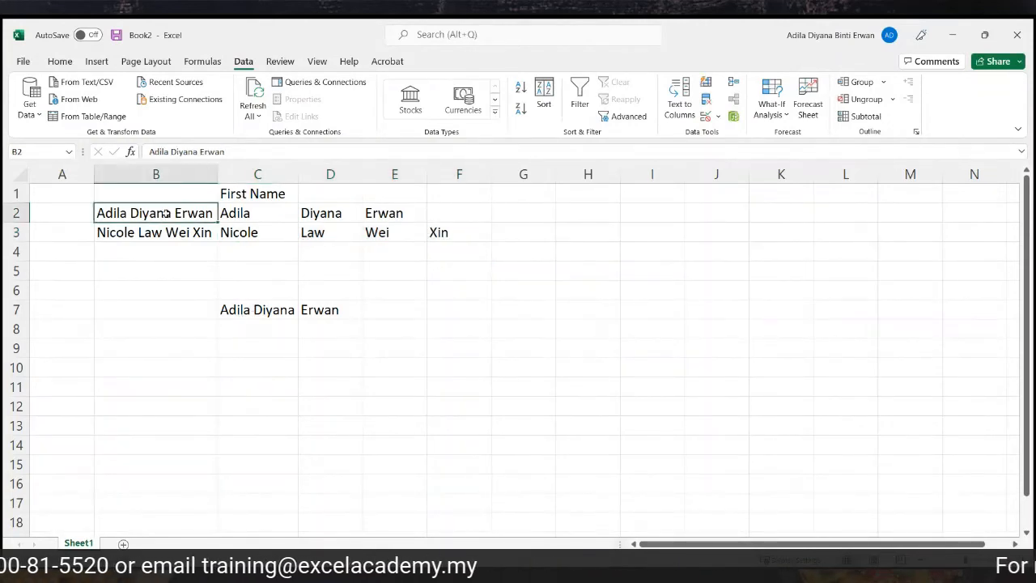
left_click(330, 197)
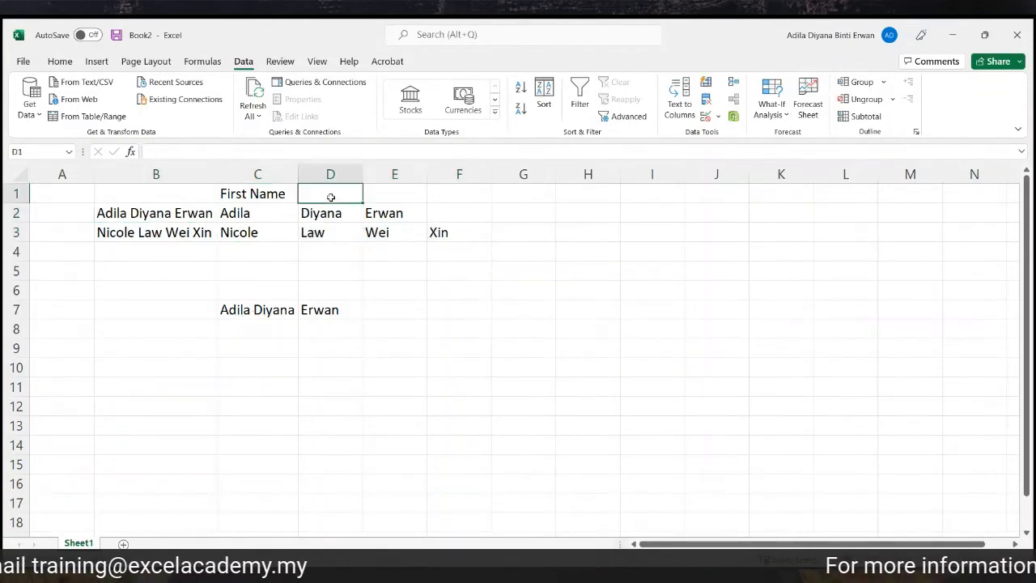
type("Last Name")
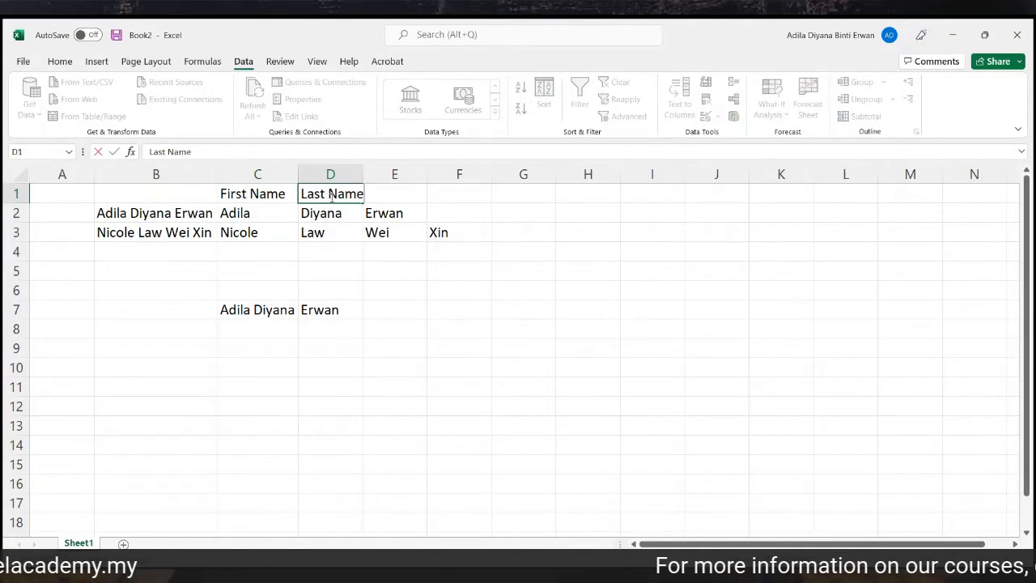
Clear row 2's split pieces and the C7 and D7 sample entries, then select B2.
left_click_drag(246, 212, 398, 214)
key("Delete")
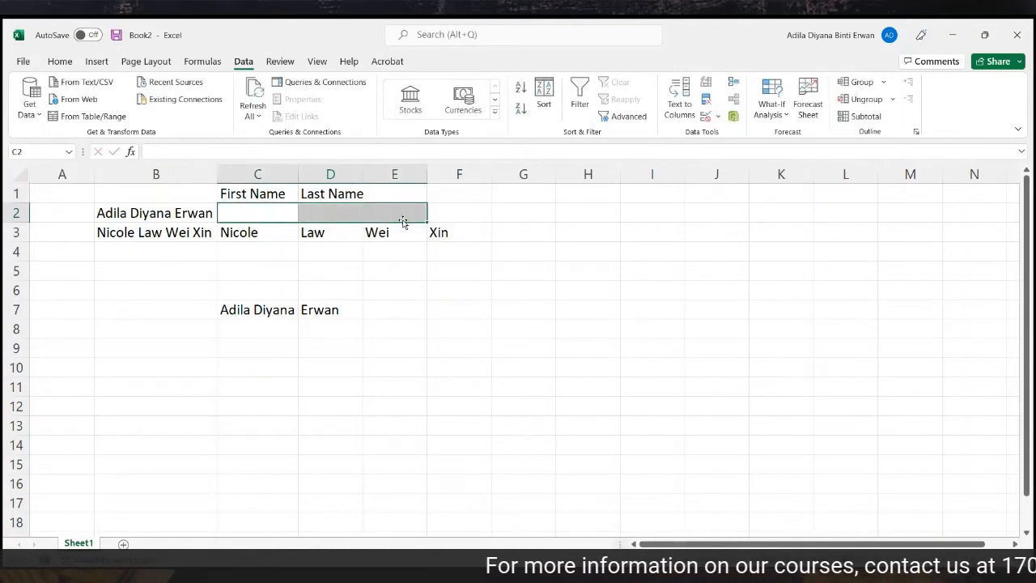
left_click(257, 310)
key("Delete")
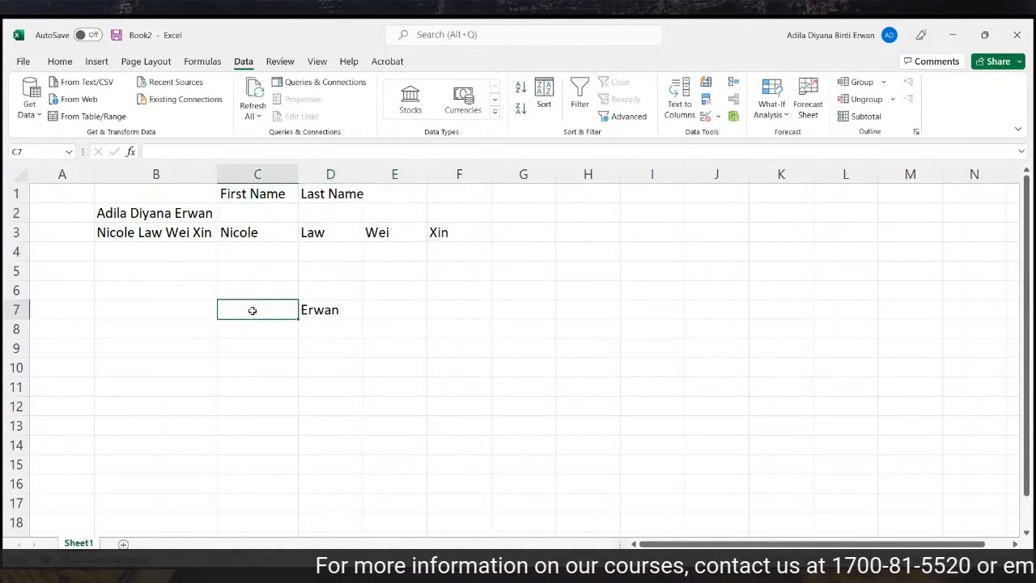
left_click(320, 310)
key("Delete")
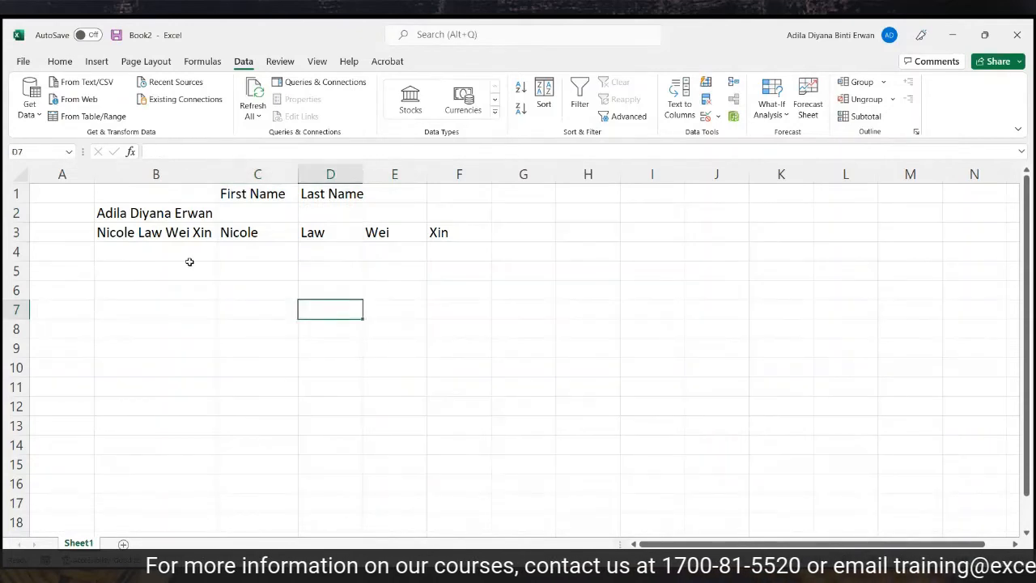
left_click_drag(178, 213, 127, 425)
left_click(316, 362)
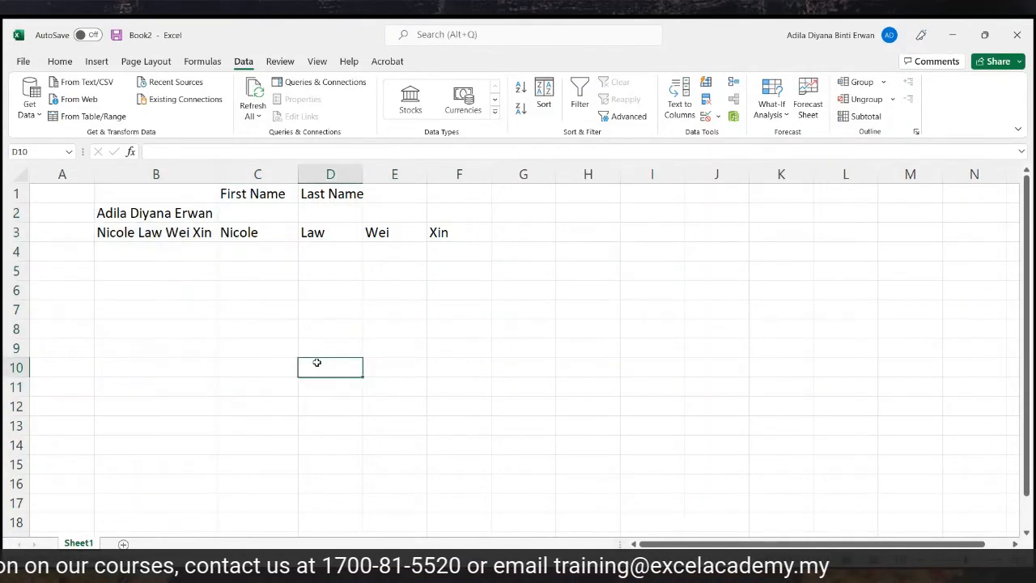
left_click(201, 210)
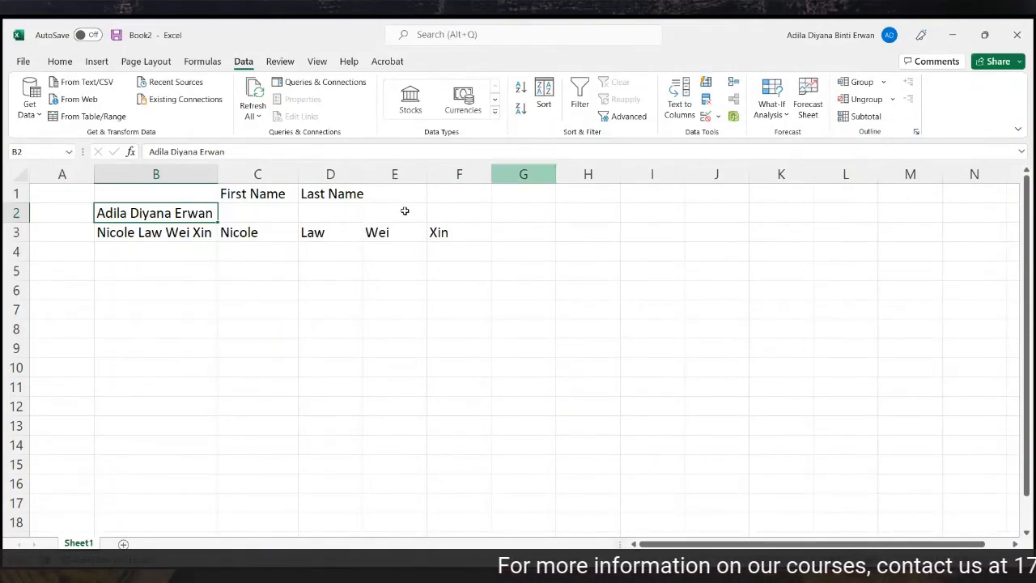
Split B2 by fixed width with one break before the surname, outputting to C2.
left_click(680, 108)
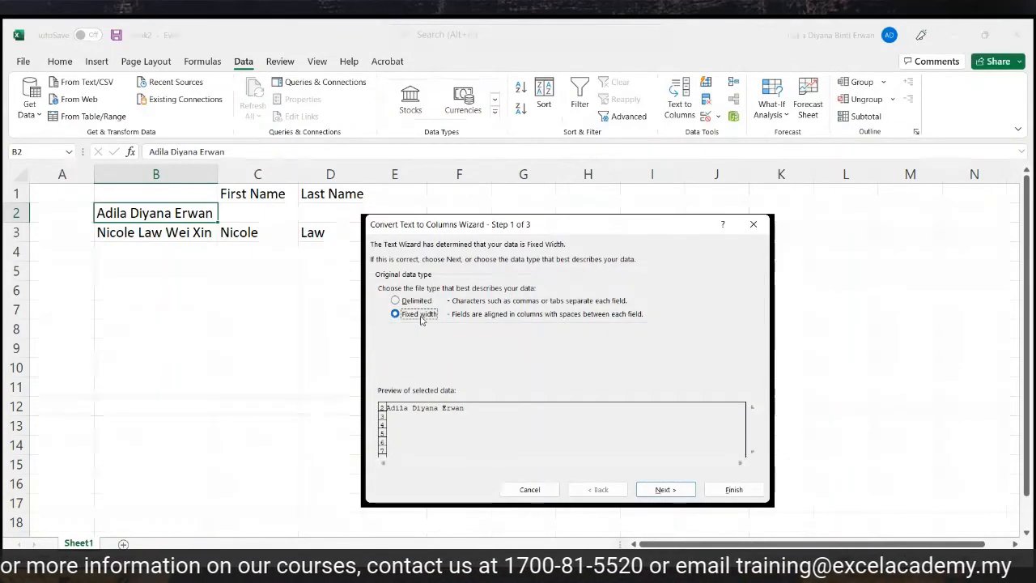
left_click(663, 490)
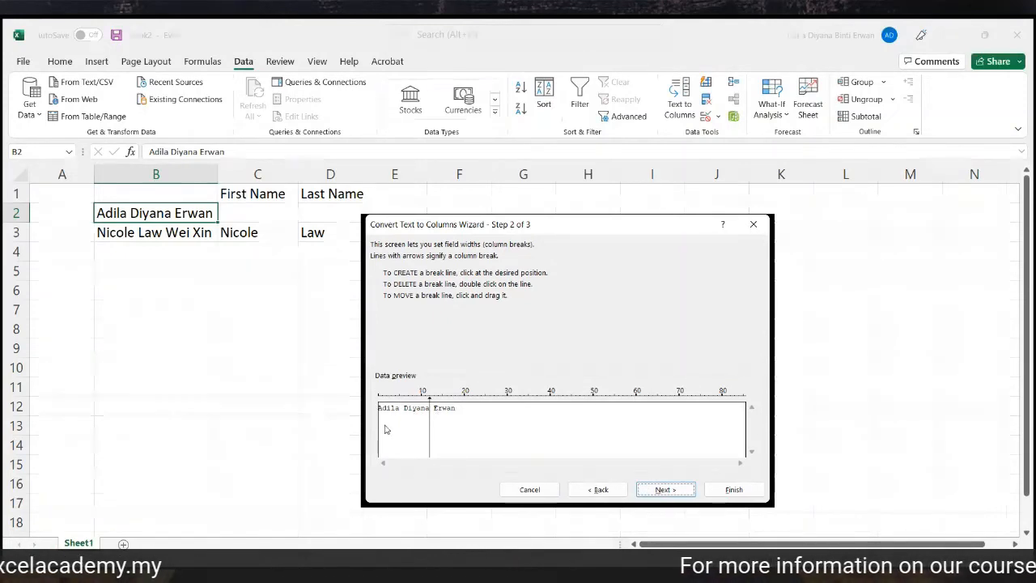
left_click(664, 489)
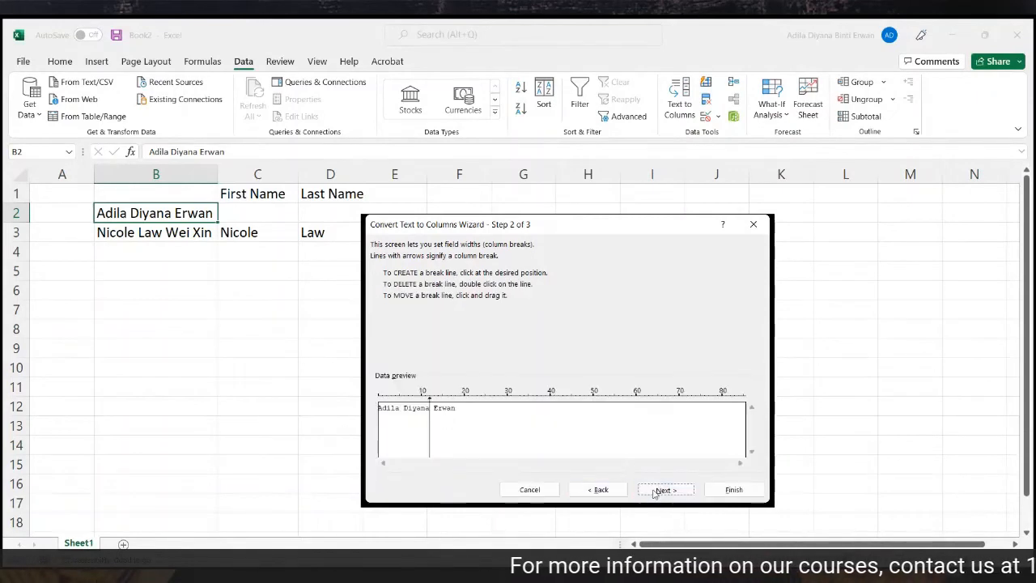
left_click_drag(446, 341, 392, 347)
key("BackSpace")
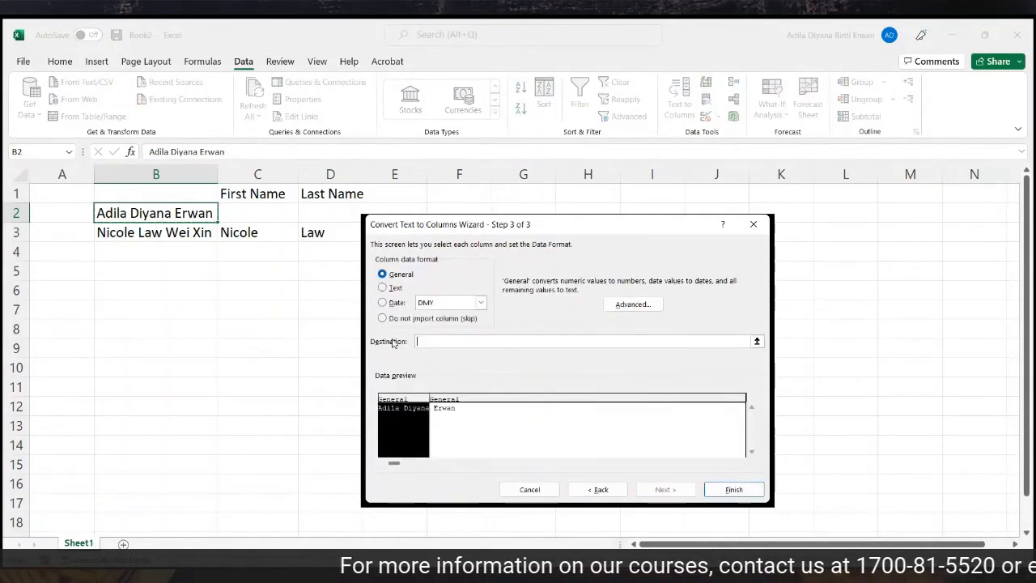
left_click(270, 213)
left_click(734, 489)
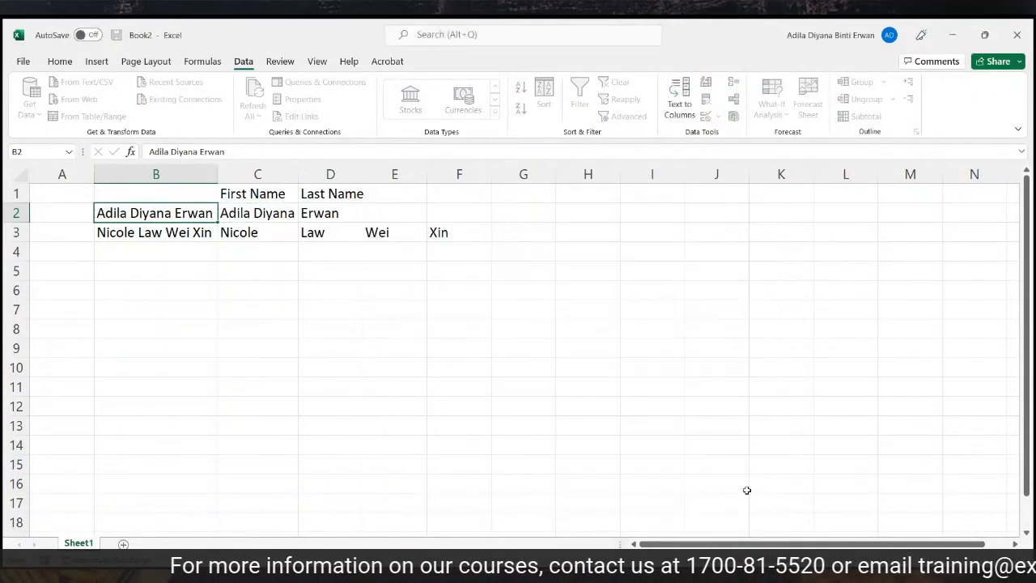
left_click(622, 419)
Clear row 3's old split pieces from columns C onward.
left_click(296, 217)
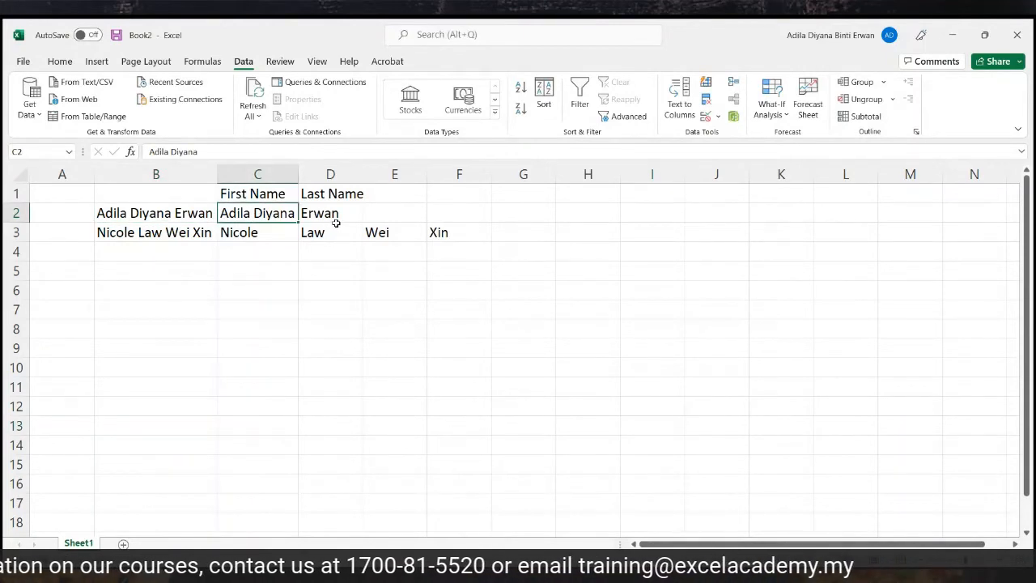
mouse_move(276, 234)
left_mouse_down()
mouse_move(403, 234)
mouse_move(442, 245)
mouse_move(261, 232)
left_mouse_up()
left_click(545, 336)
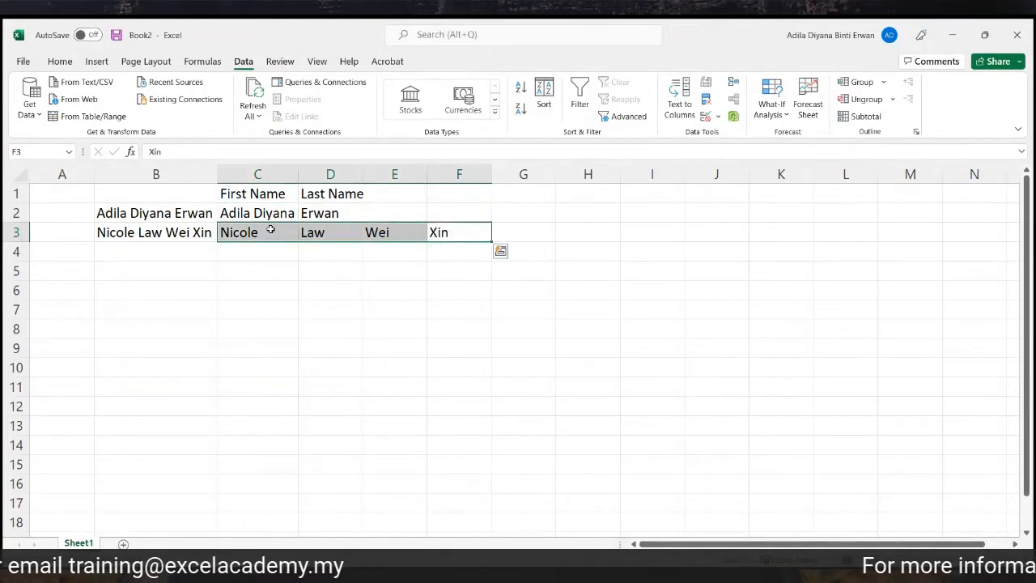
key("Delete")
left_click(259, 233)
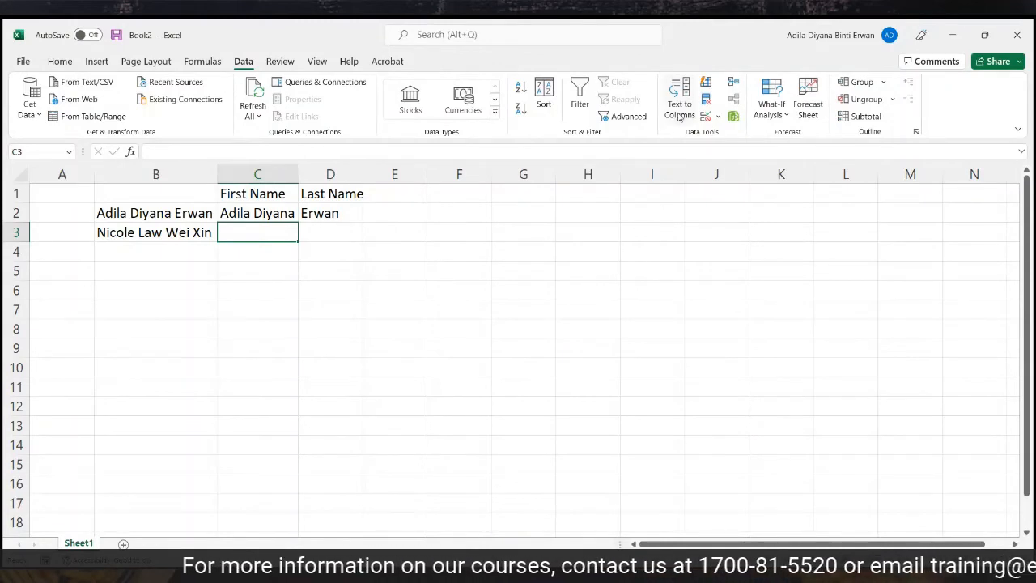
Set a fixed-width split of B3 with a single break after the first word.
left_click(149, 233)
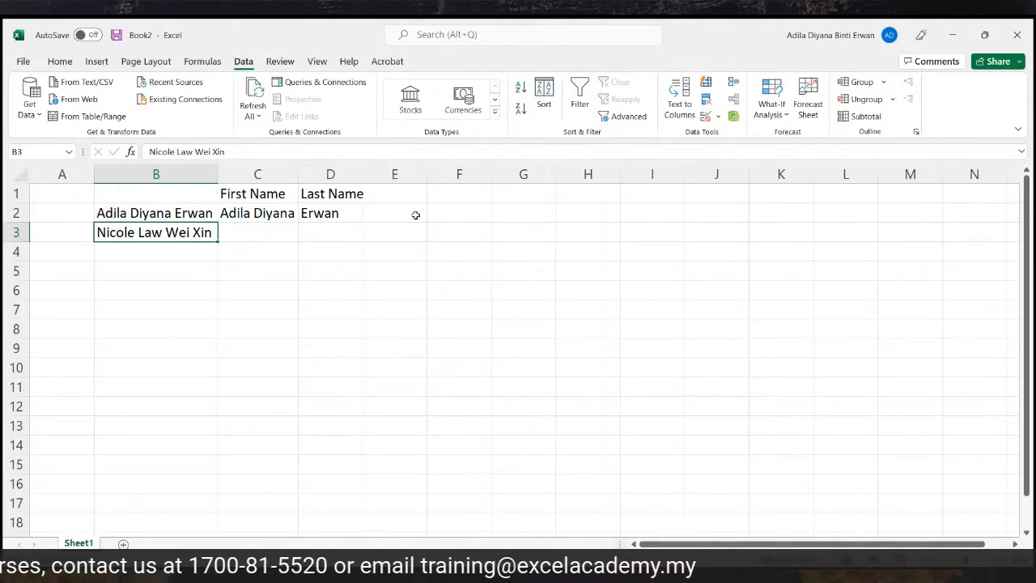
left_click(686, 113)
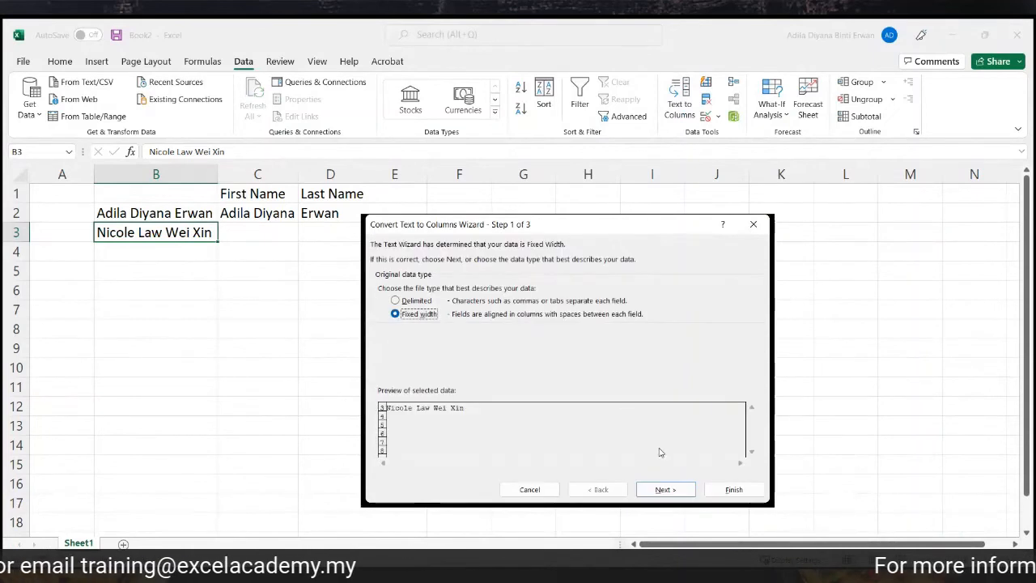
left_click(666, 489)
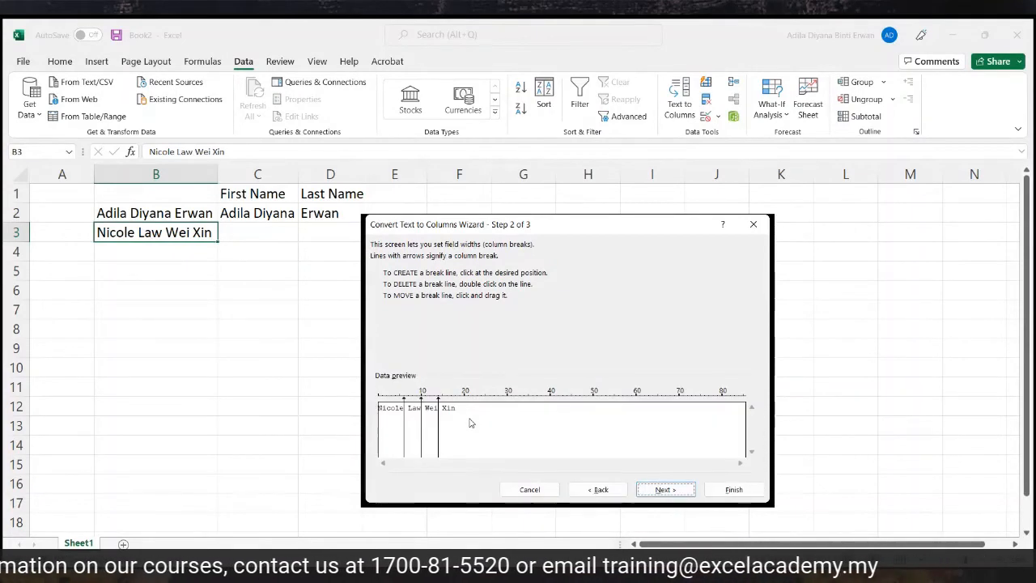
double_click(438, 429)
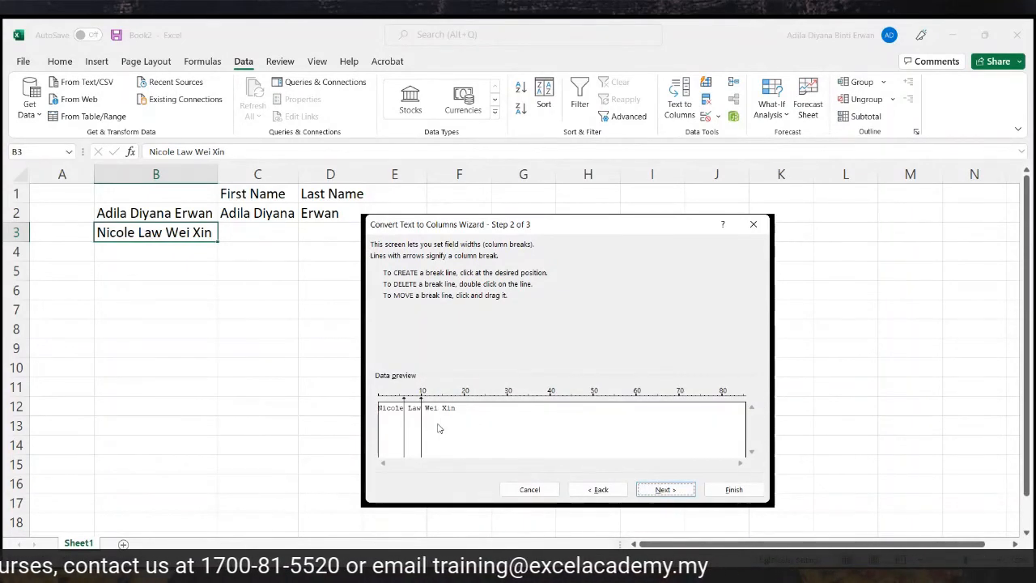
double_click(421, 429)
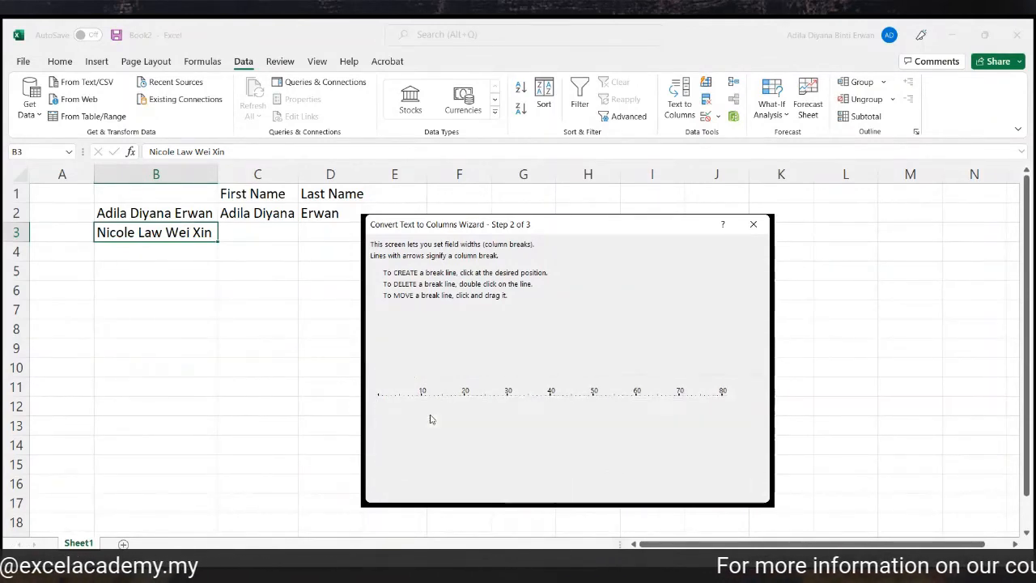
left_click(666, 489)
Send the split to C3 and autofit columns C and D to the name parts.
left_click(425, 341)
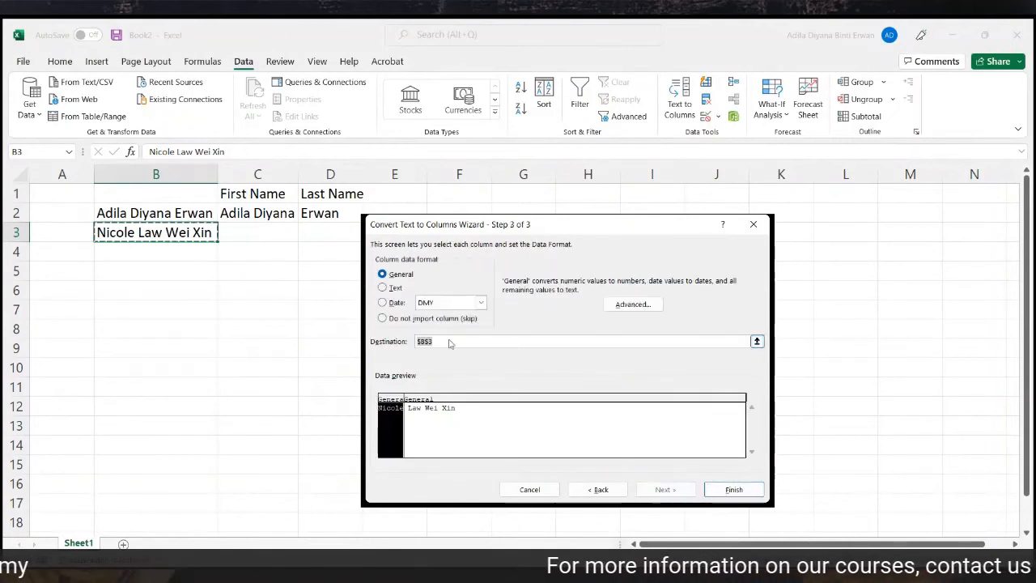
key("BackSpace")
left_click(270, 233)
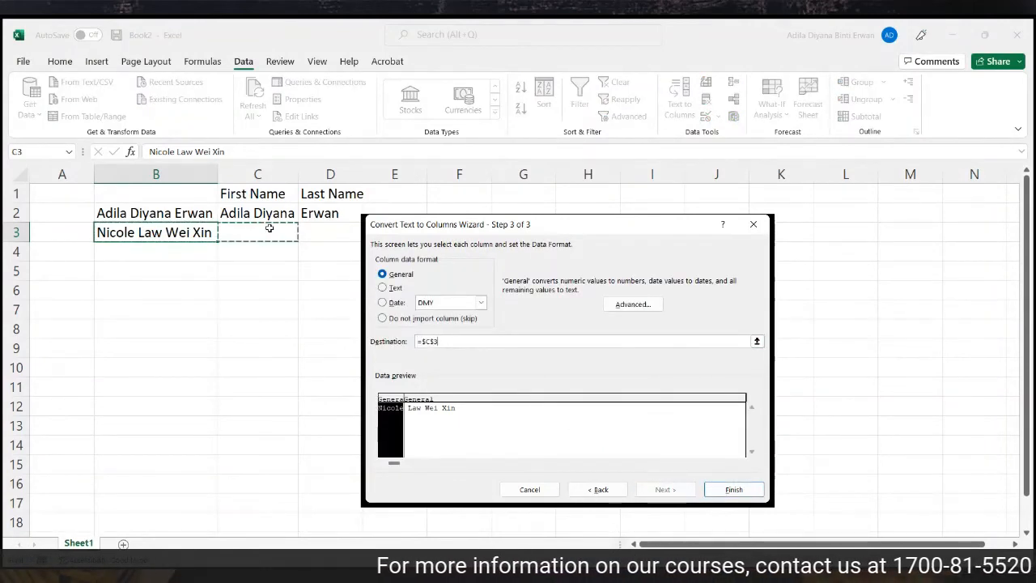
left_click(745, 494)
left_click(522, 385)
double_click(299, 178)
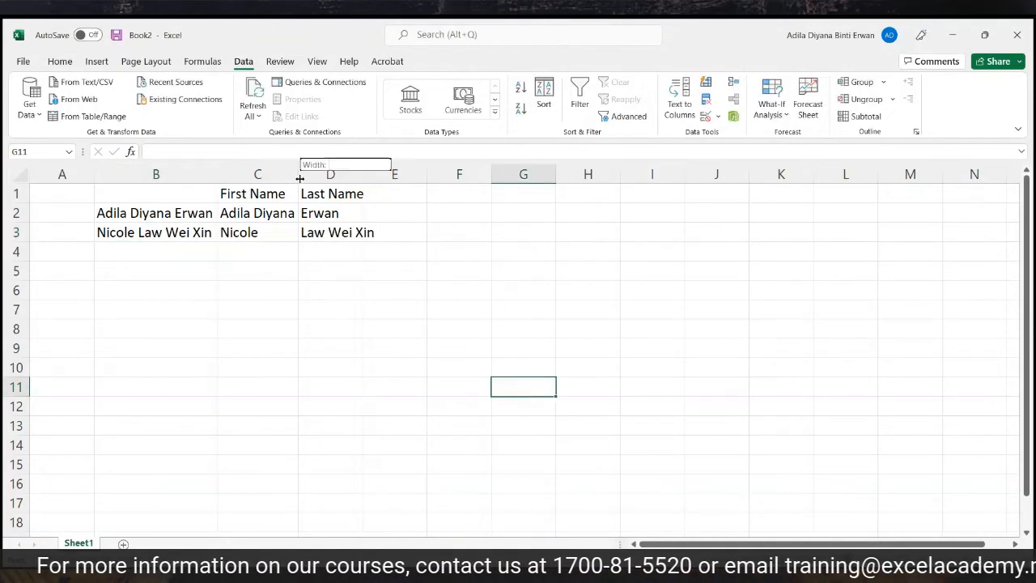
double_click(363, 174)
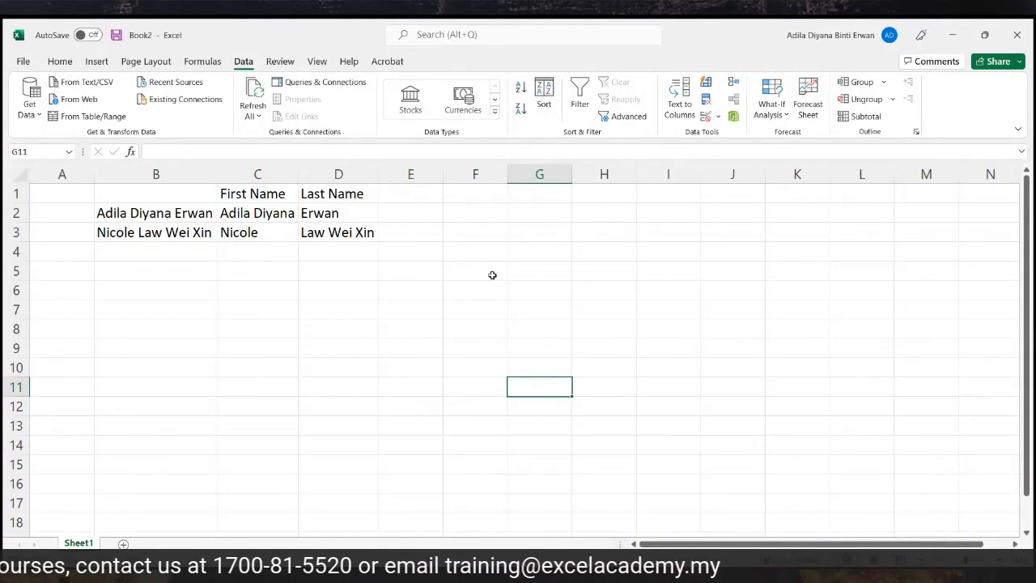